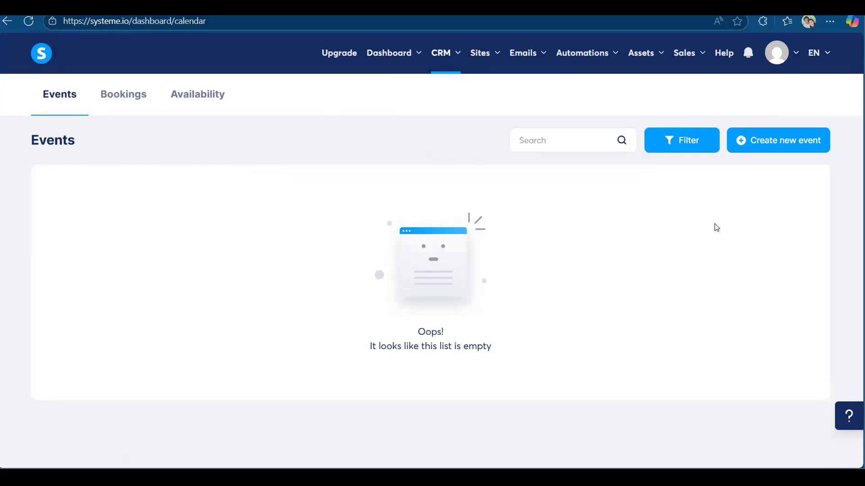
# In Chrome, open a new tab and type 'calen' to autocomplete the Calendly event types address.
pyautogui.hotkey('alt', 'Tab')
pyautogui.hotkey('alt', 'Tab')
pyautogui.hotkey('alt', 'Tab')
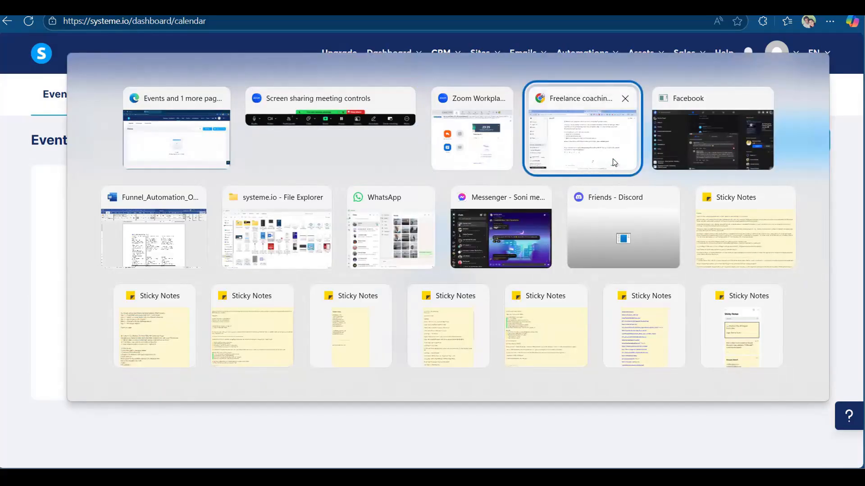
pyautogui.click(582, 135)
pyautogui.hotkey('ctrl', 'Tab')
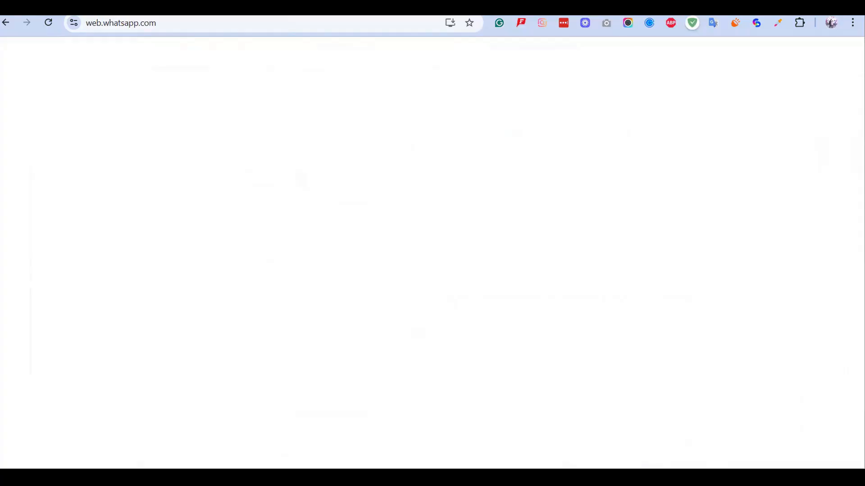
pyautogui.hotkey('ctrl', 'Tab')
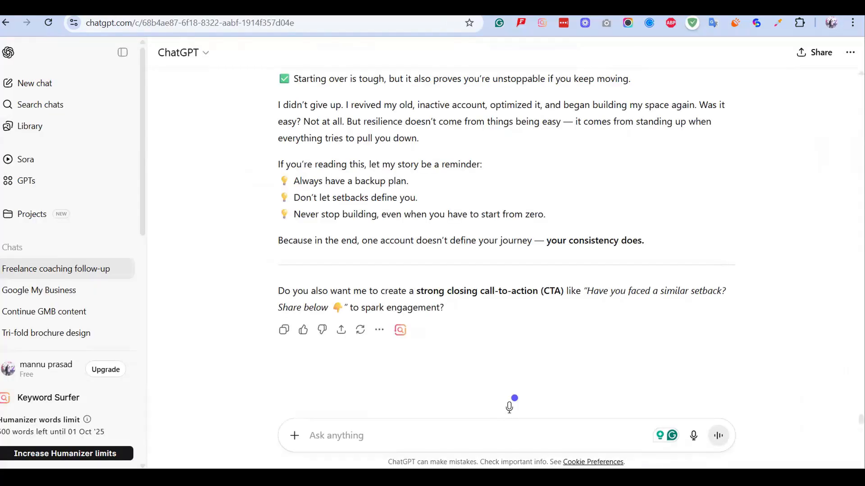
pyautogui.hotkey('ctrl', 't')
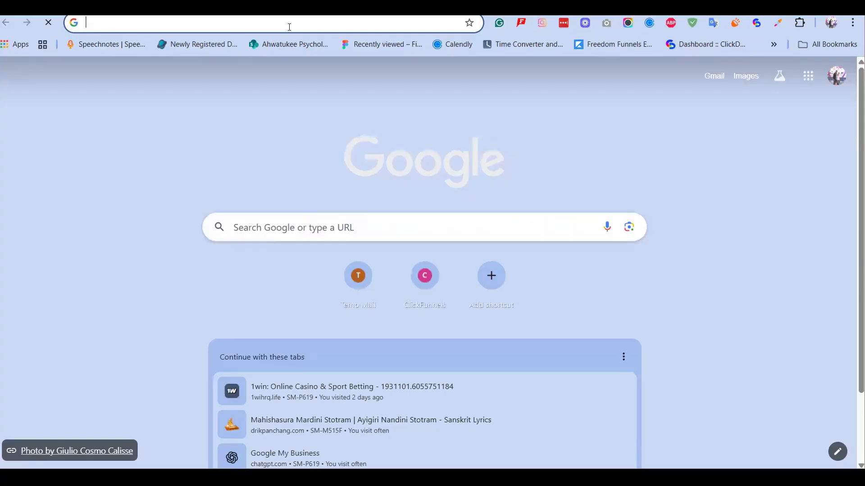
pyautogui.write('calen')
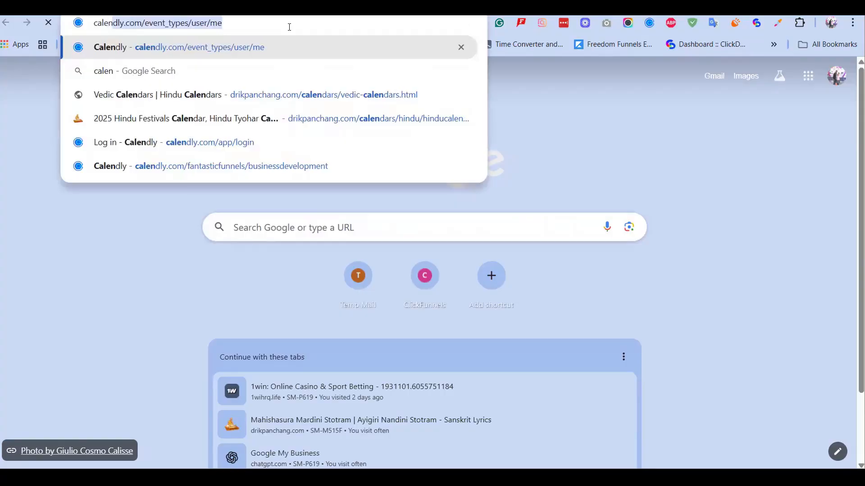
# Load Calendly's event types page and reveal the 3 hidden event types.
pyautogui.press('Return')
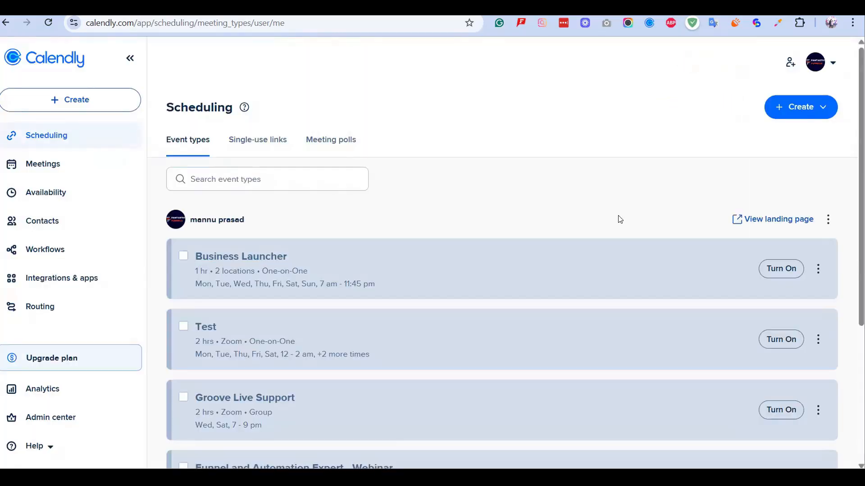
pyautogui.scroll(-1, 620, 219)
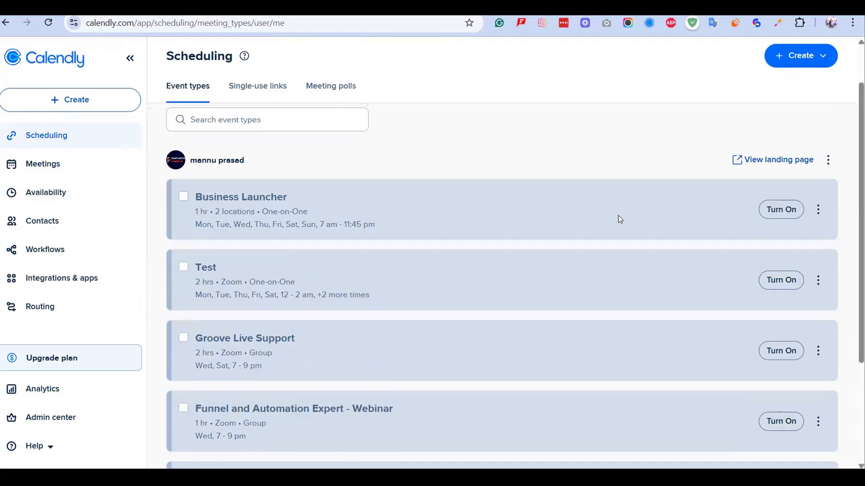
pyautogui.scroll(-3, 618, 216)
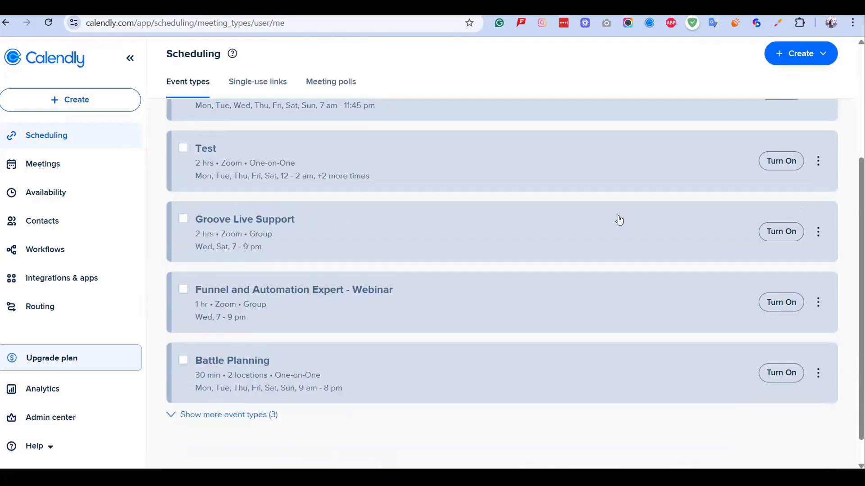
pyautogui.scroll(-1, 620, 220)
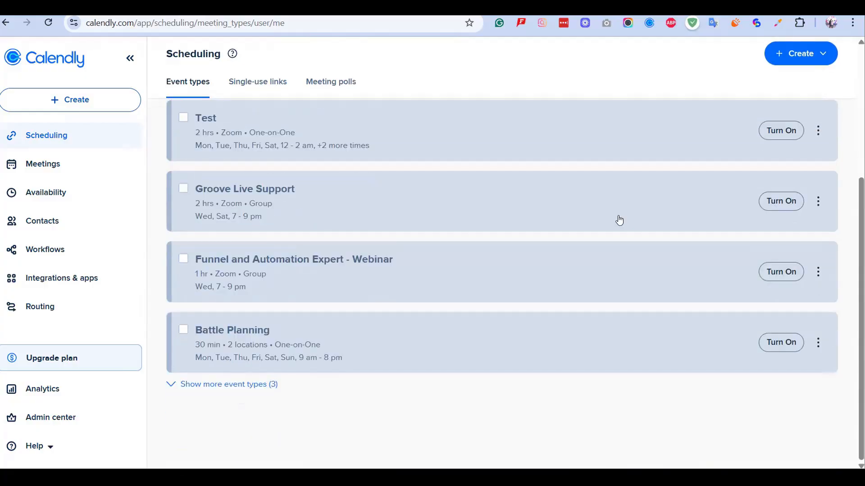
pyautogui.click(190, 387)
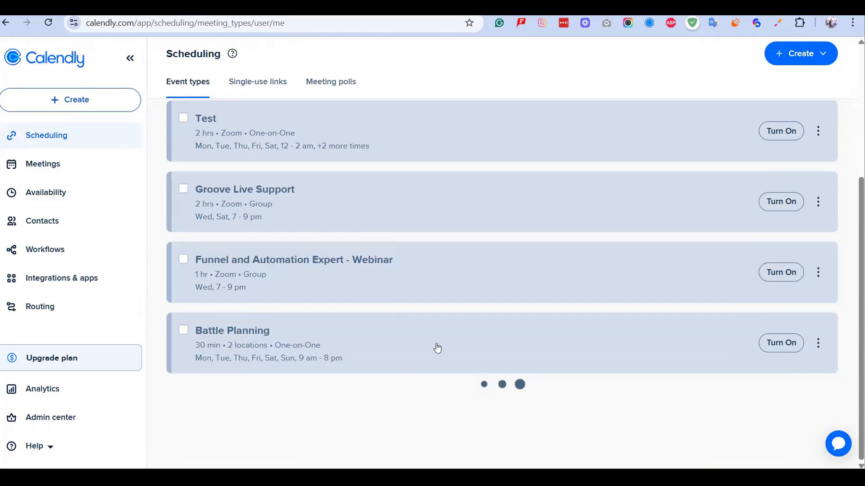
# Open the options menu for the Business Development with Automated Funnel event.
pyautogui.scroll(-1, 437, 347)
pyautogui.scroll(-4, 436, 348)
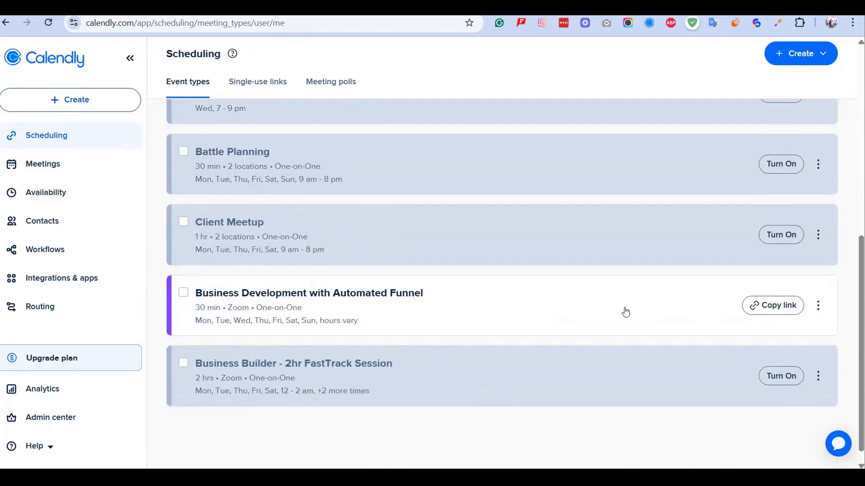
pyautogui.scroll(5, 445, 172)
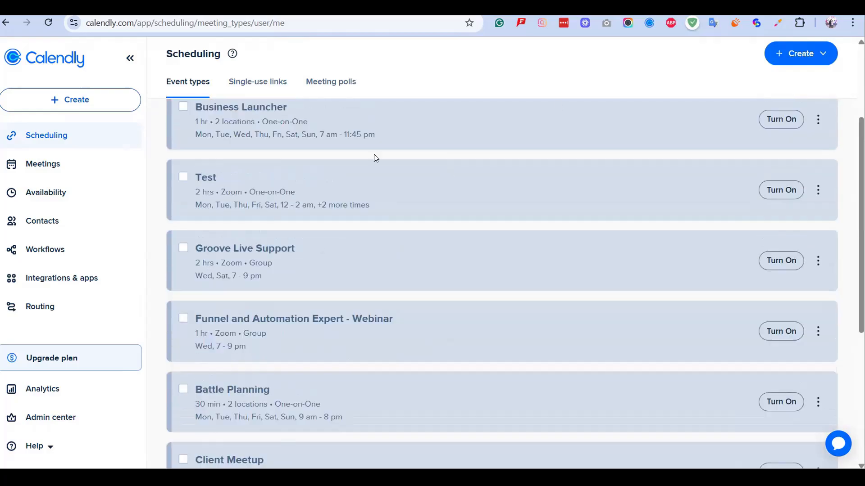
pyautogui.scroll(3, 490, 258)
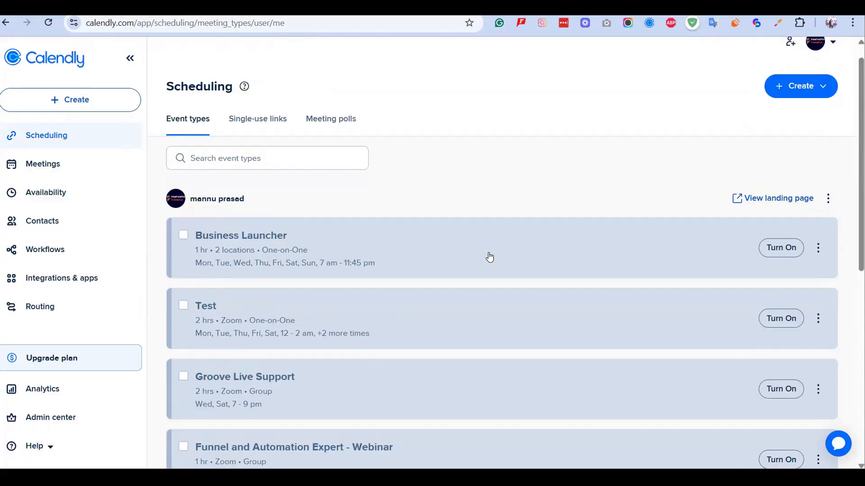
pyautogui.scroll(-2, 490, 257)
pyautogui.scroll(-5, 490, 257)
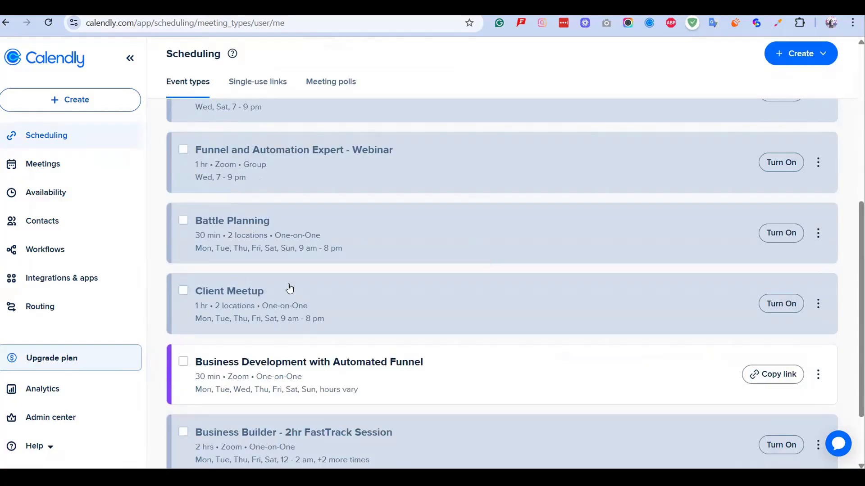
pyautogui.scroll(-2, 420, 309)
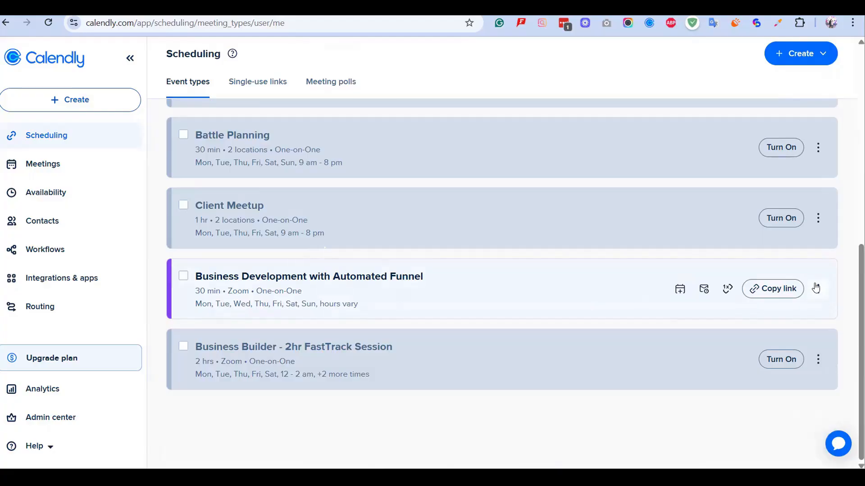
pyautogui.click(818, 290)
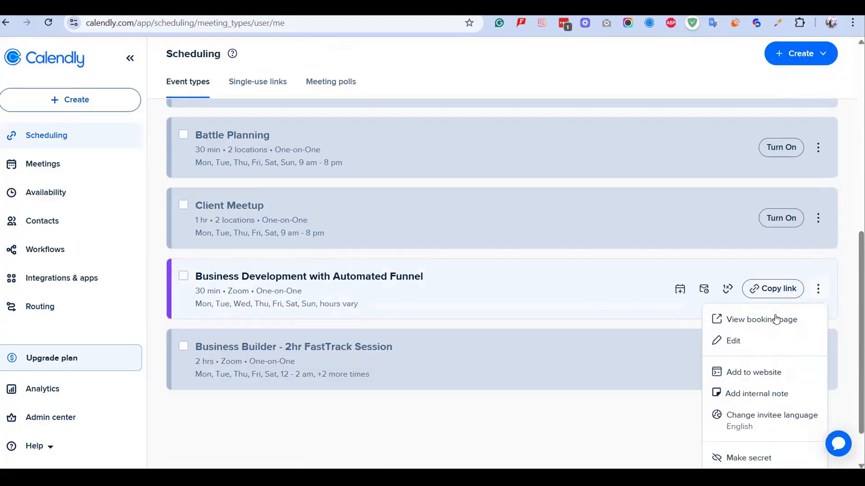
# View the Business Development with Automated Funnel booking page showing September 2025 availability.
pyautogui.click(735, 320)
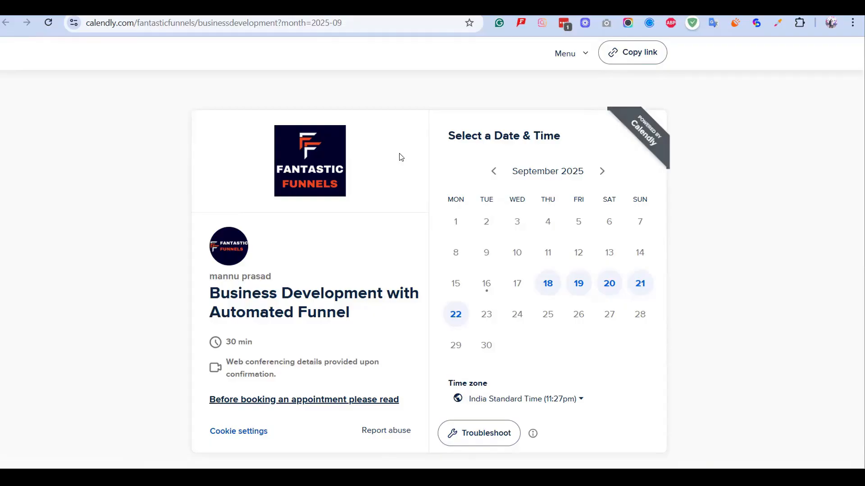
# Return to systeme.io's Events page and start a new event to get the event type choice.
pyautogui.hotkey('alt', 'Tab')
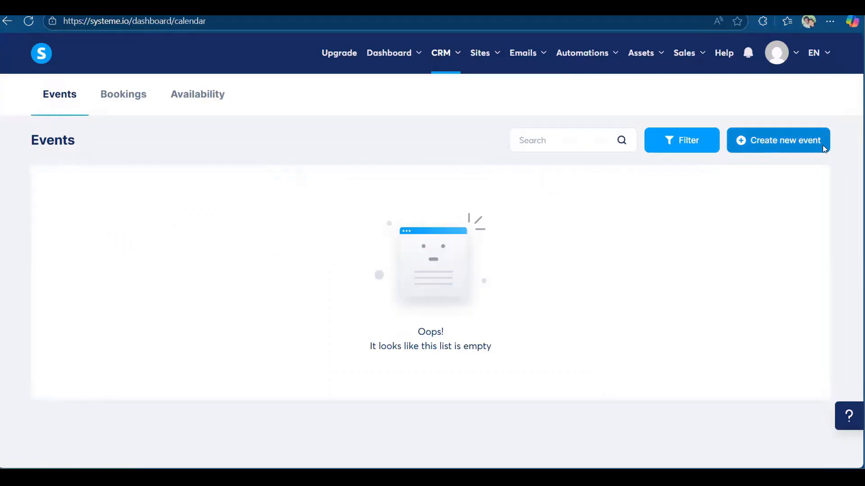
pyautogui.click(772, 147)
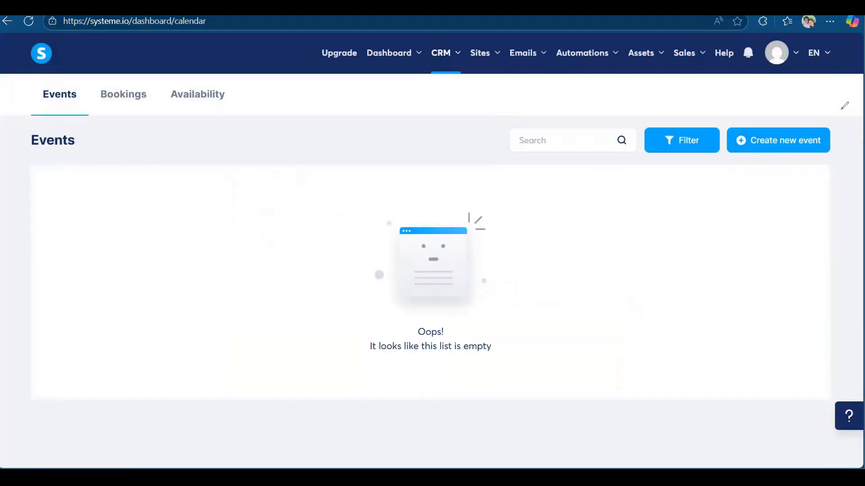
pyautogui.moveTo(842, 110)
pyautogui.mouseDown()
pyautogui.moveTo(717, 155)
pyautogui.moveTo(858, 163)
pyautogui.moveTo(848, 94)
pyautogui.mouseUp()
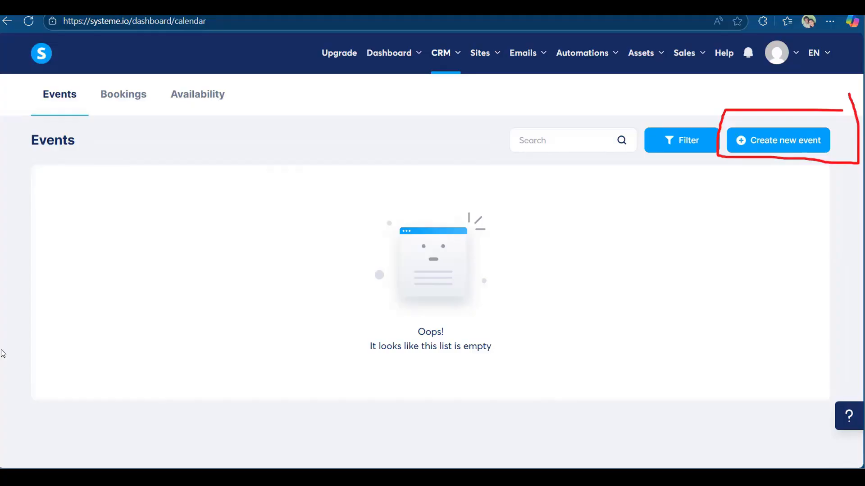
pyautogui.click(790, 147)
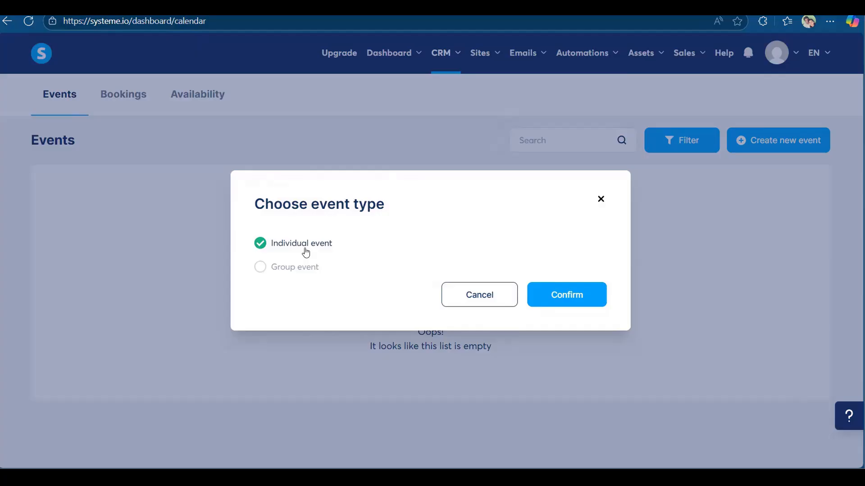
# Keep Individual event as the type and confirm to get the blank event form.
pyautogui.click(260, 270)
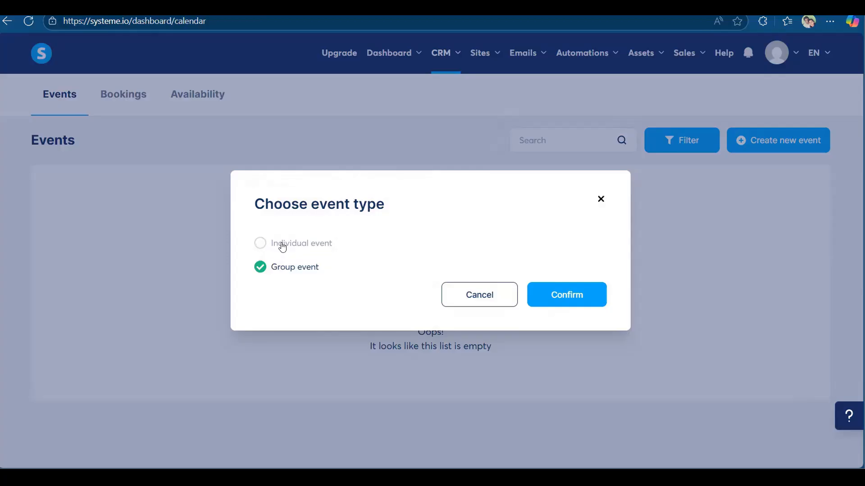
pyautogui.click(282, 245)
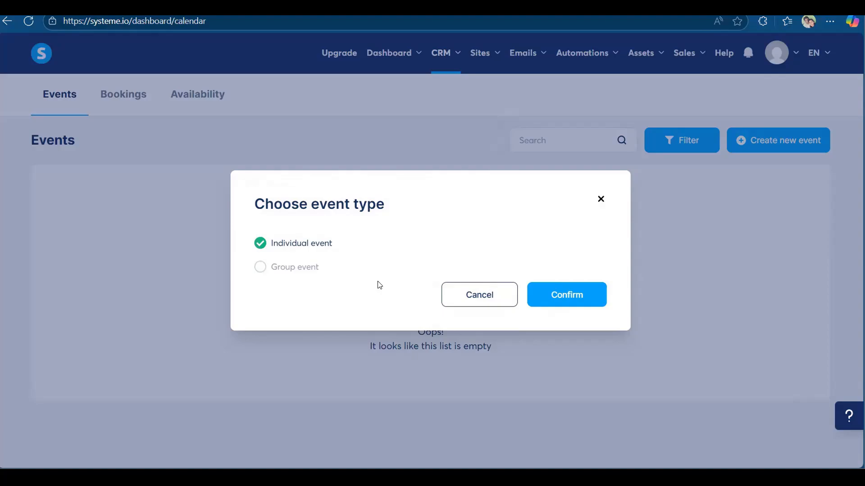
pyautogui.click(567, 298)
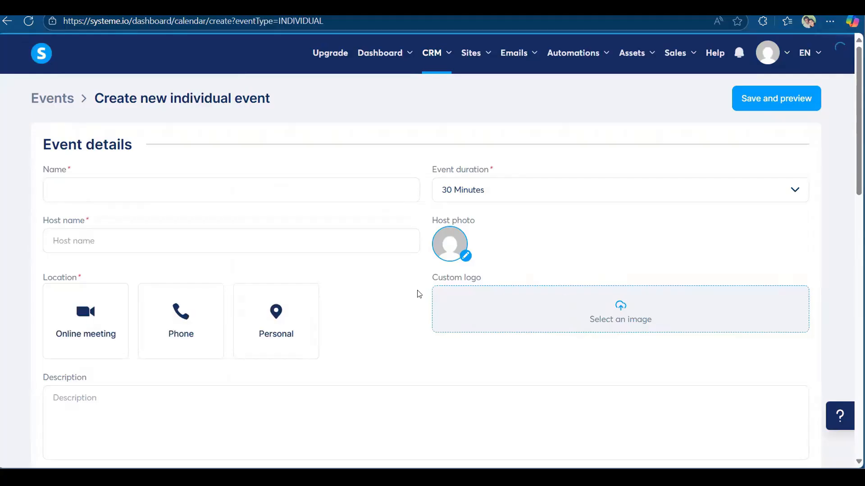
# Name the event 'Business Development with Automated Funnel' using the title copied from Calendly.
pyautogui.click(214, 188)
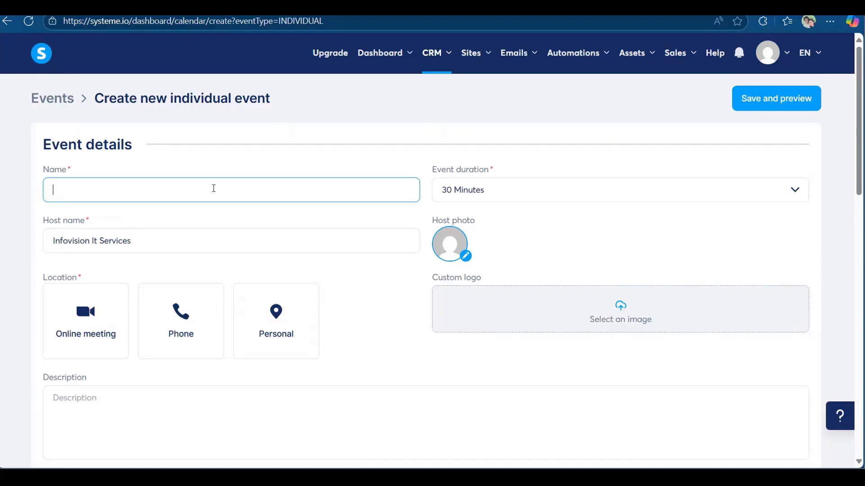
pyautogui.scroll(-1, 165, 135)
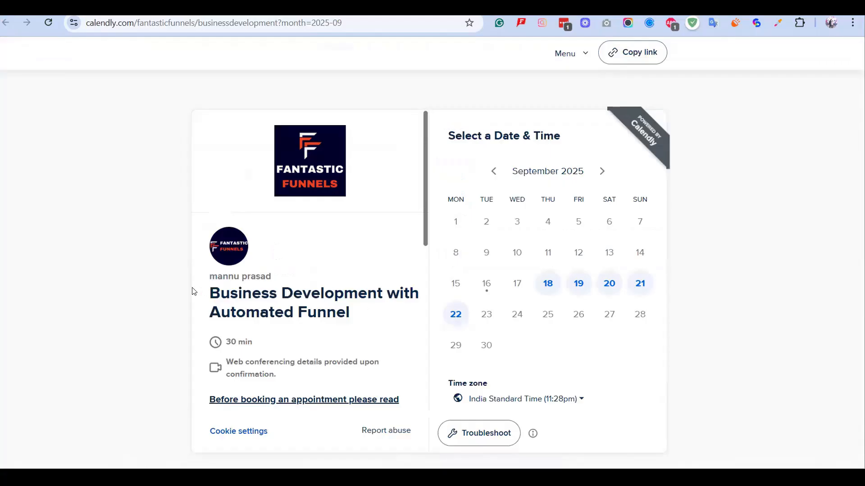
pyautogui.tripleClick(318, 288)
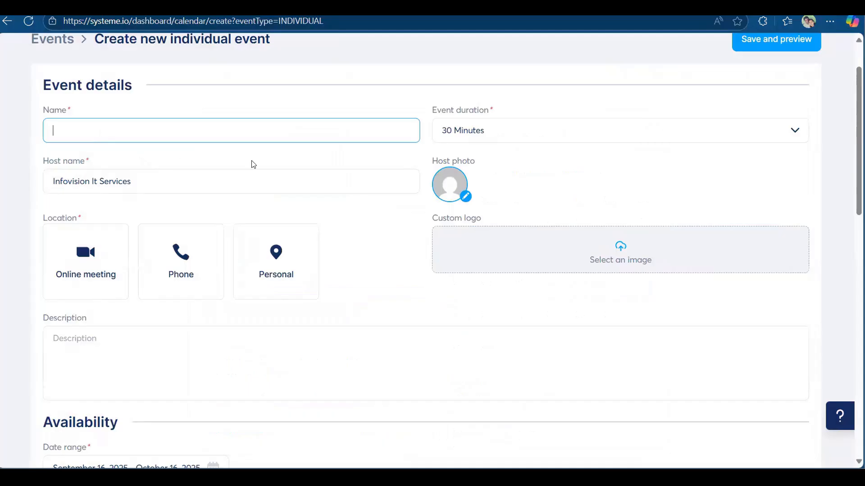
pyautogui.write('Business Development with Automated Funnel')
# Replace the host name with the host's full personal name.
pyautogui.click(144, 183)
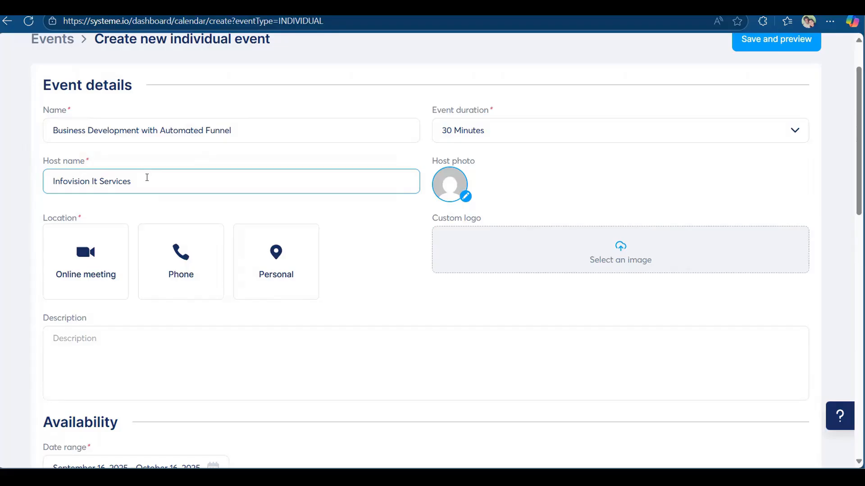
pyautogui.hotkey('ctrl', 'a')
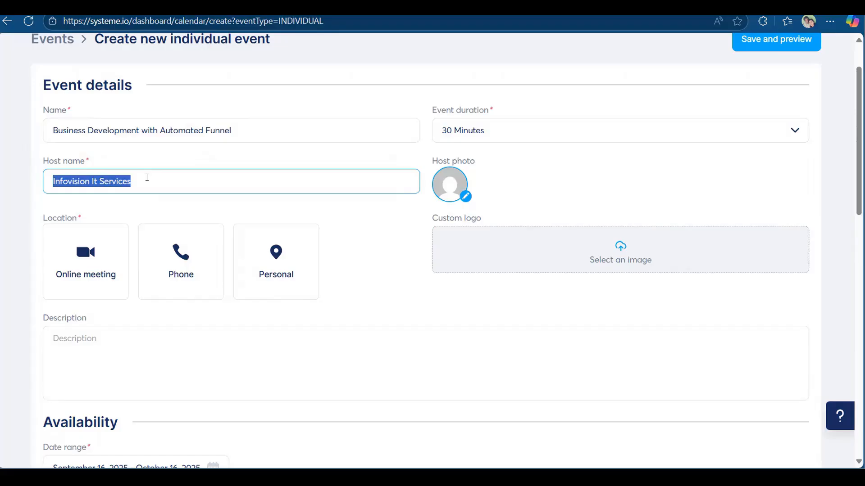
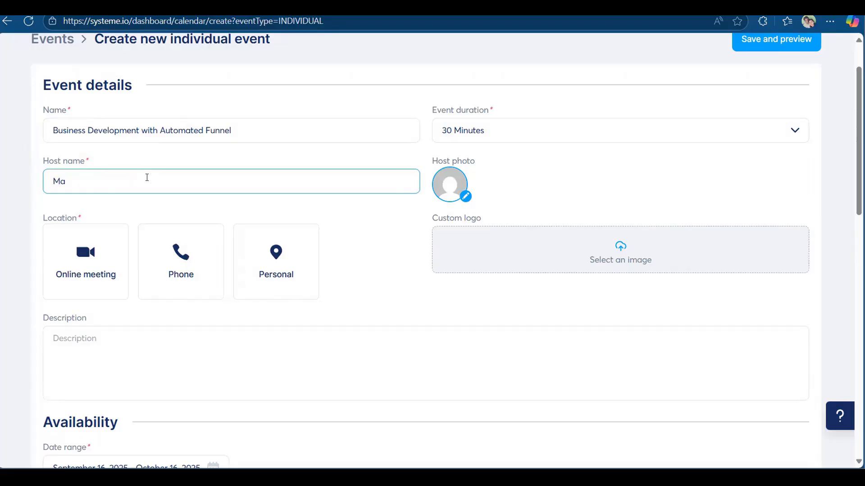
pyautogui.press('Tab')
pyautogui.click(147, 181)
# Try Online meeting as the location, then close it since Zoom is unavailable.
pyautogui.click(94, 272)
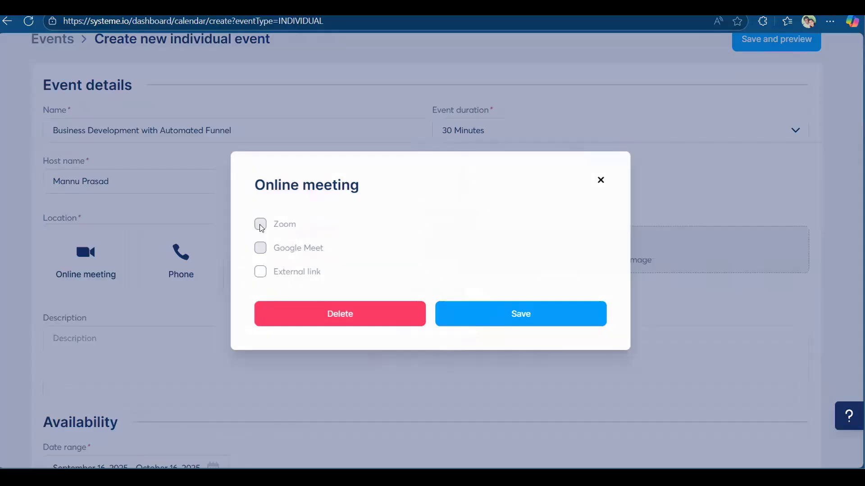
pyautogui.moveTo(259, 224)
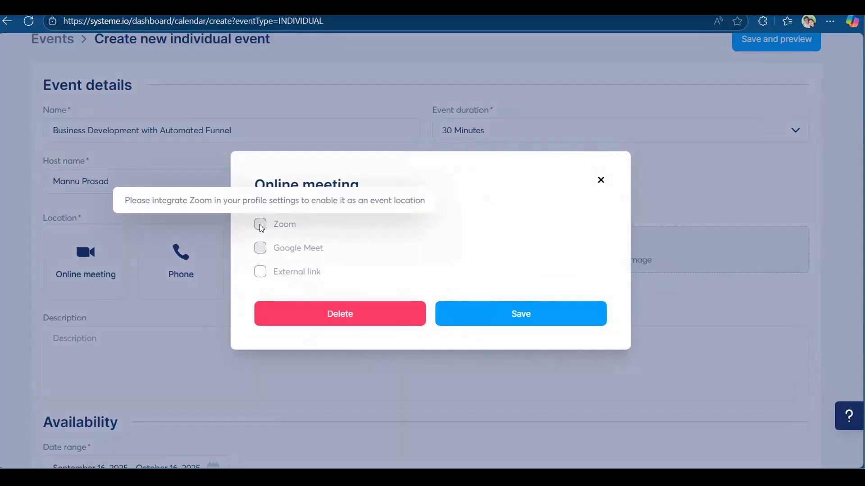
pyautogui.click(600, 180)
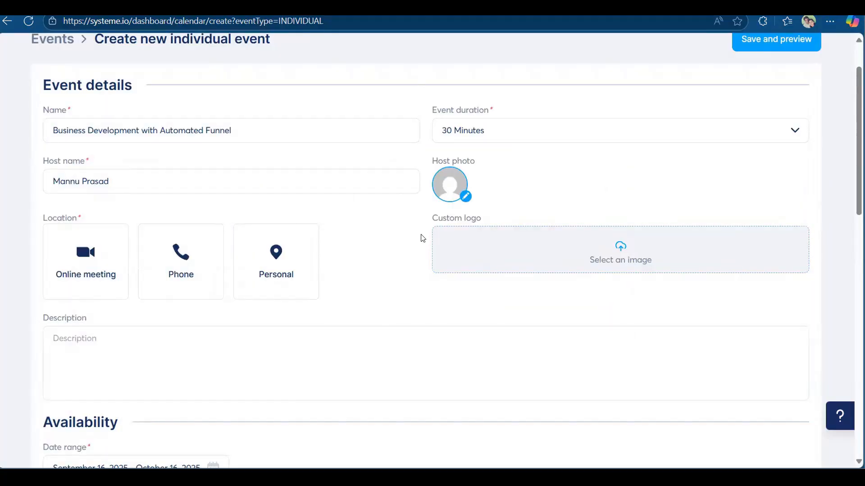
pyautogui.scroll(2, 702, 169)
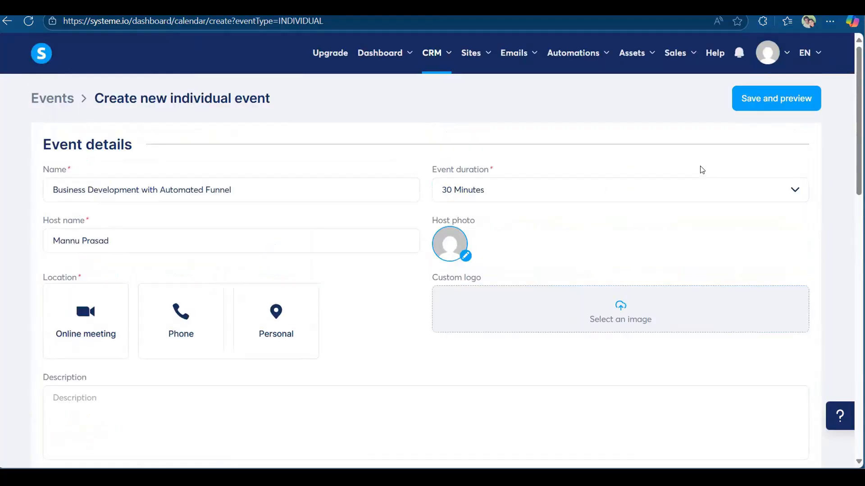
# Save and preview the event, then go to Settings > Integrations.
pyautogui.click(790, 100)
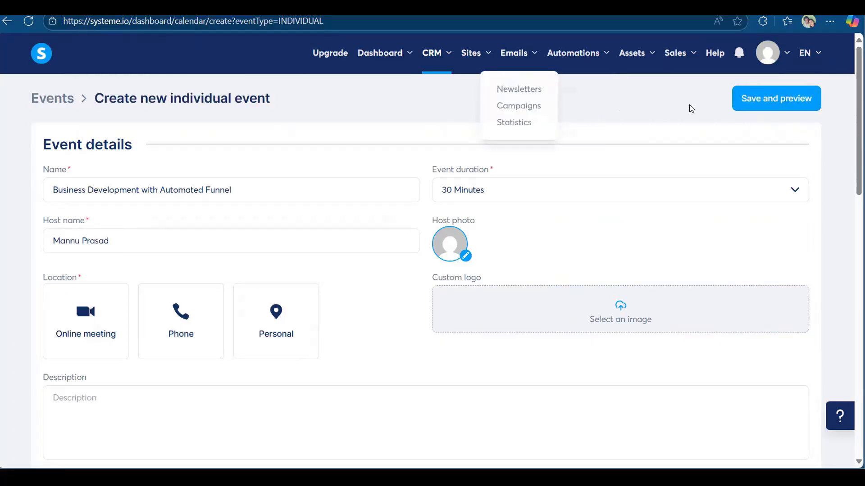
pyautogui.moveTo(768, 54)
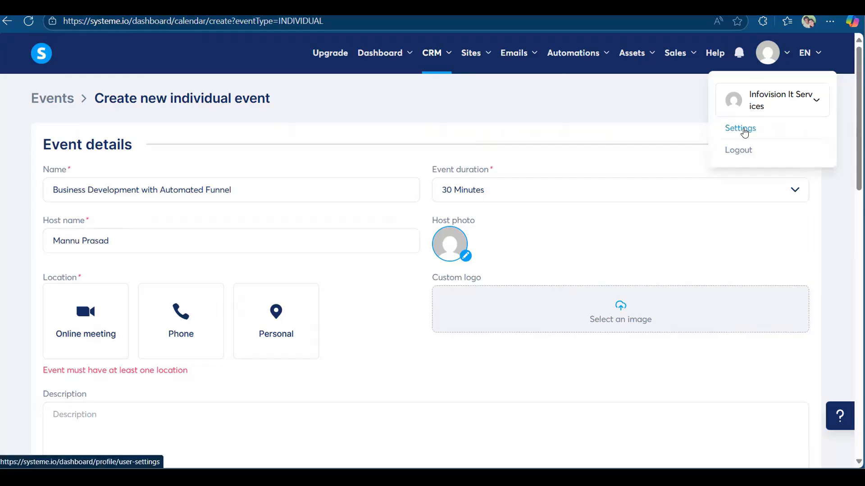
pyautogui.click(744, 130)
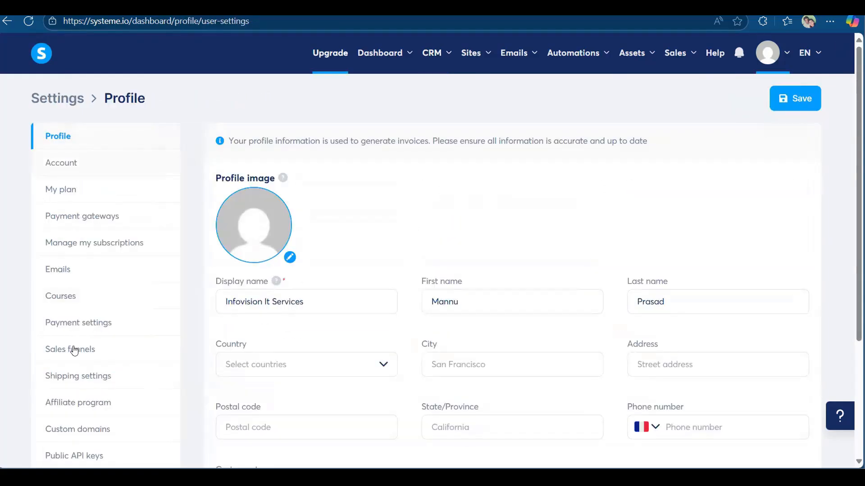
pyautogui.scroll(-4, 76, 360)
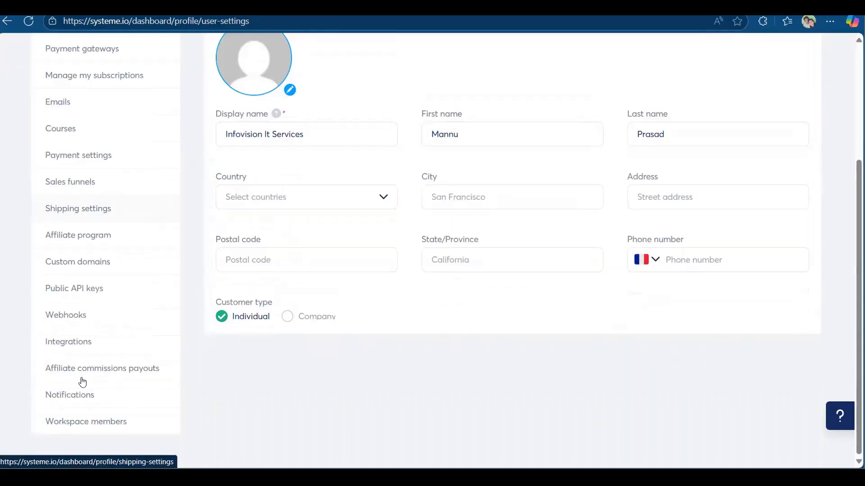
pyautogui.click(68, 350)
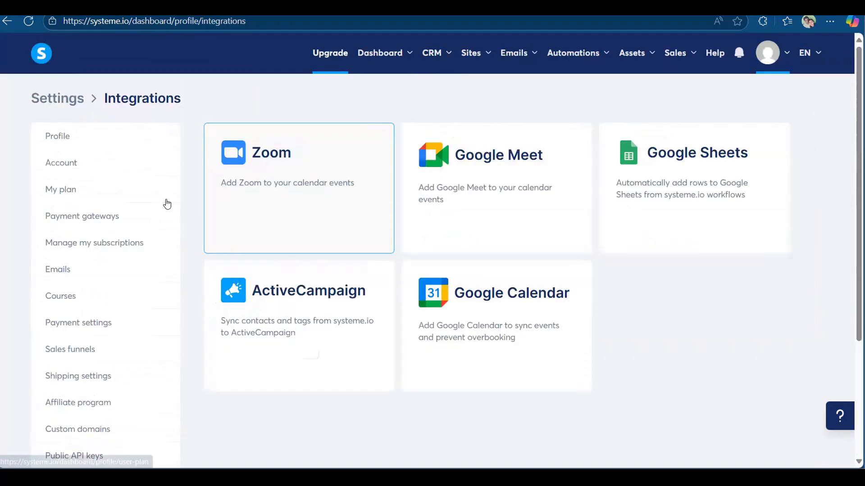
# Start connecting Zoom and sign in to Zoom with the Google account.
pyautogui.click(285, 196)
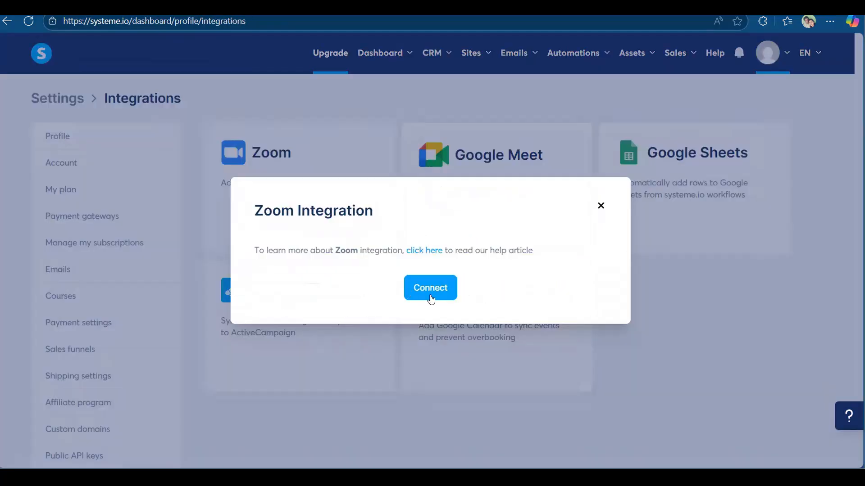
pyautogui.click(431, 297)
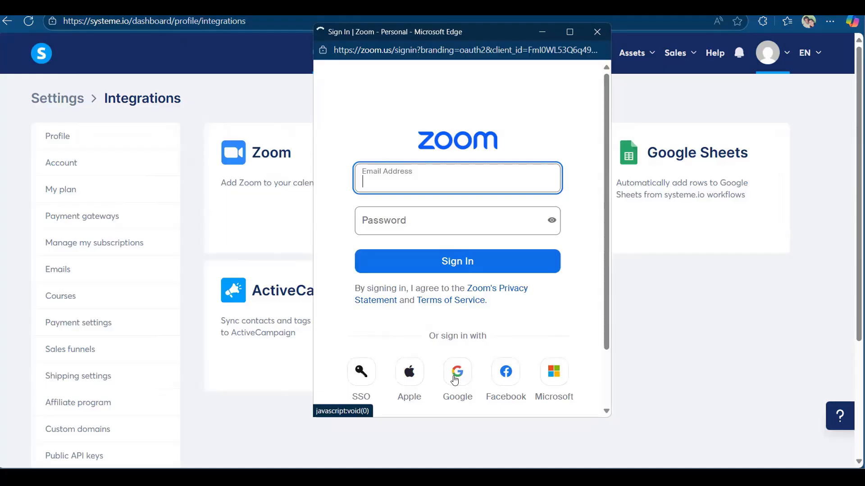
pyautogui.click(455, 380)
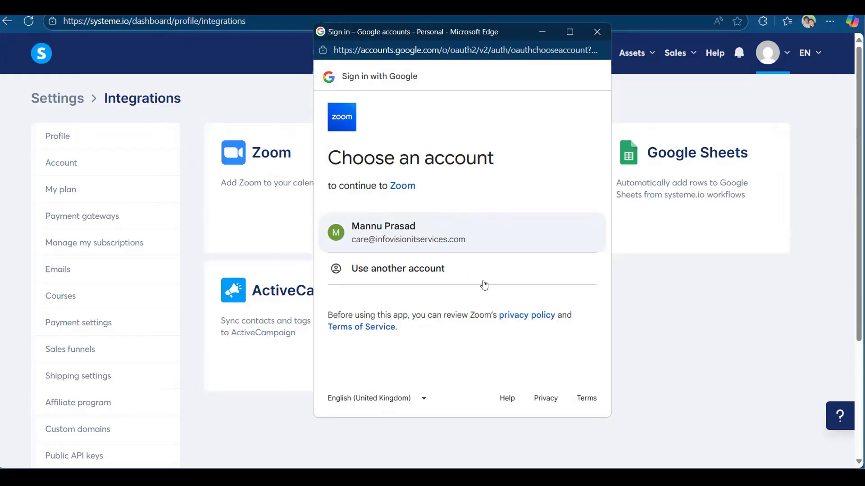
pyautogui.click(430, 236)
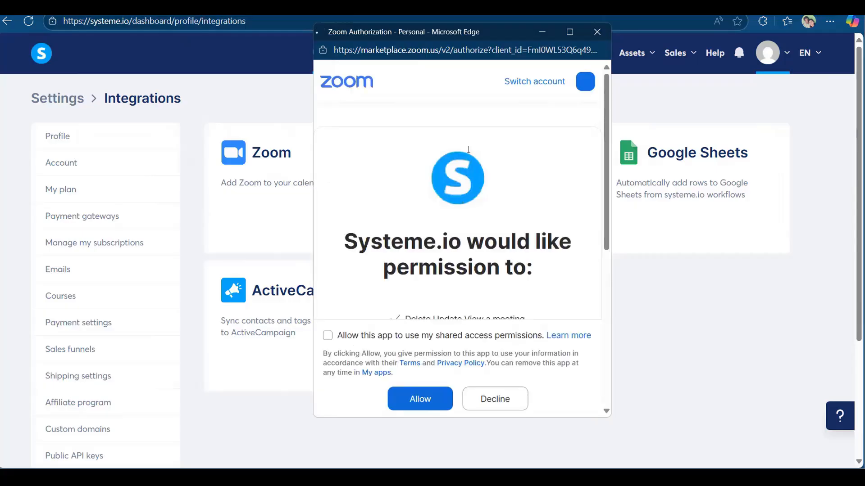
# Tick shared access permissions, review the data access details, and allow systeme.io access to Zoom.
pyautogui.scroll(-5, 468, 149)
pyautogui.scroll(-2, 334, 391)
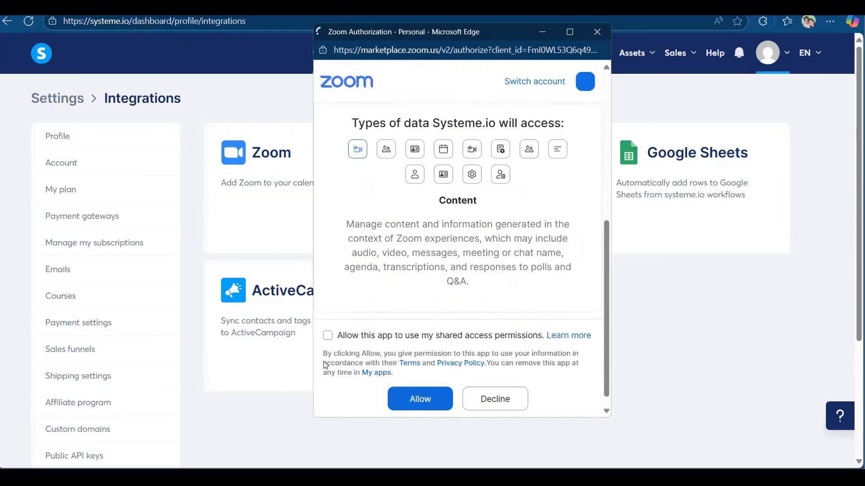
pyautogui.click(327, 335)
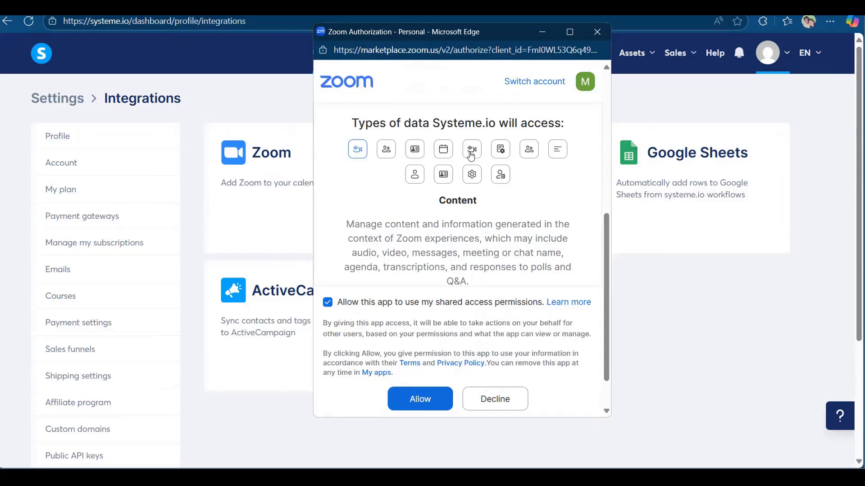
pyautogui.scroll(1, 470, 155)
pyautogui.scroll(2, 492, 264)
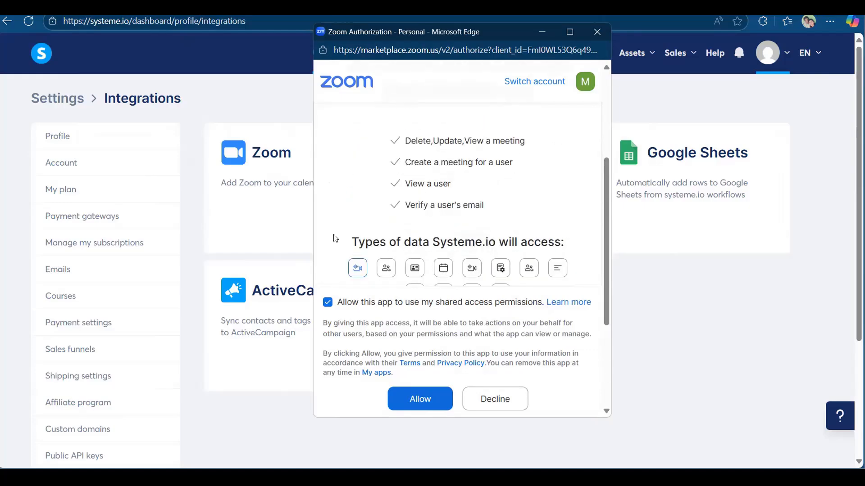
pyautogui.scroll(-1, 374, 221)
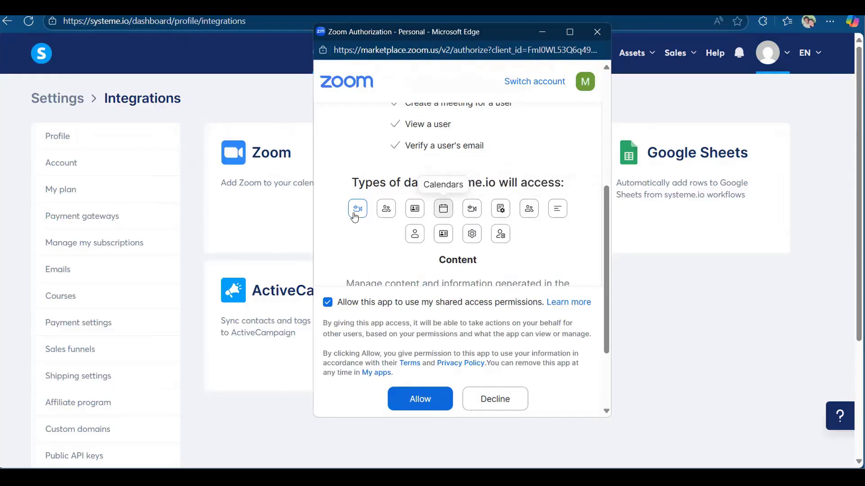
pyautogui.click(389, 215)
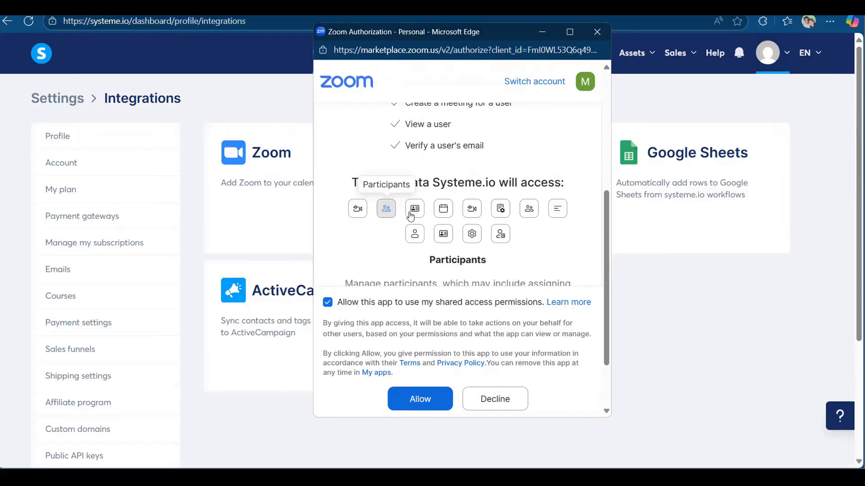
pyautogui.click(412, 214)
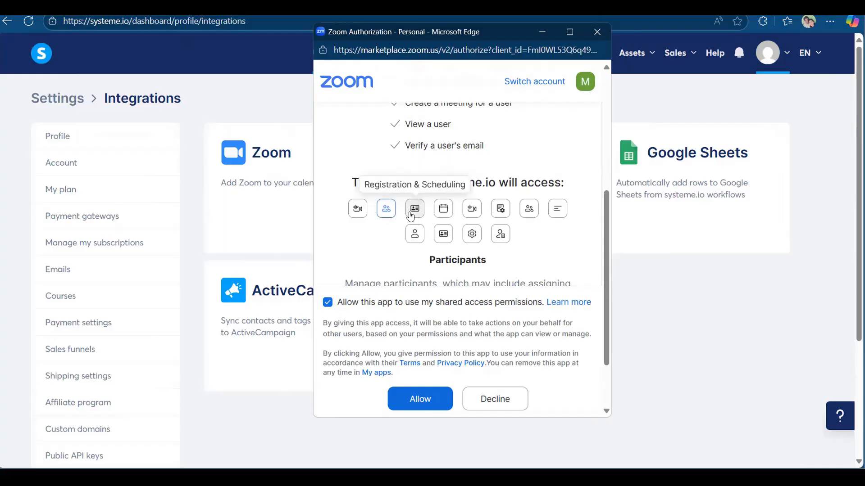
pyautogui.click(358, 214)
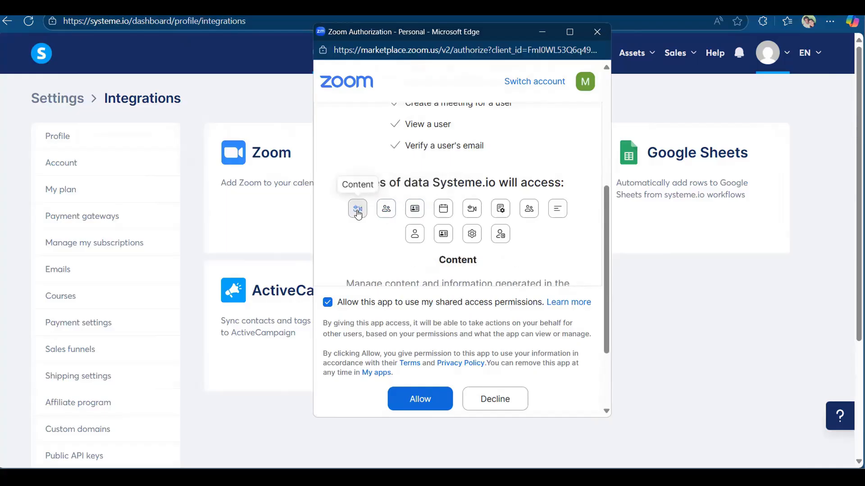
pyautogui.click(454, 212)
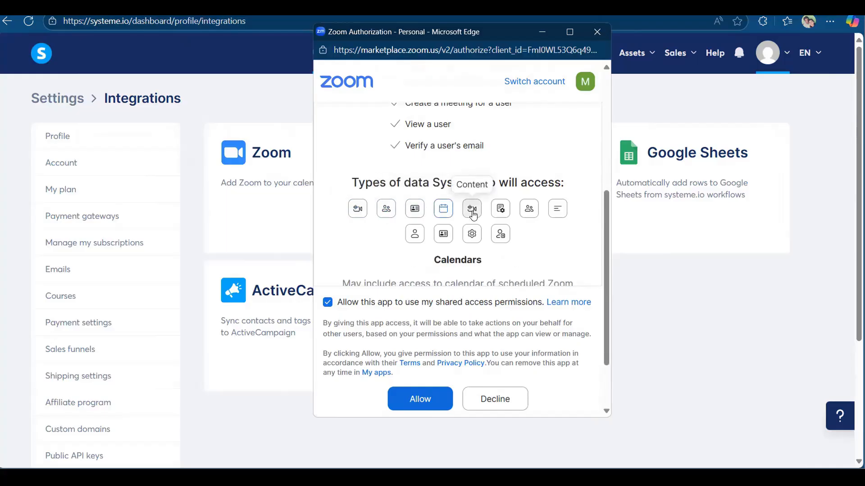
pyautogui.click(356, 214)
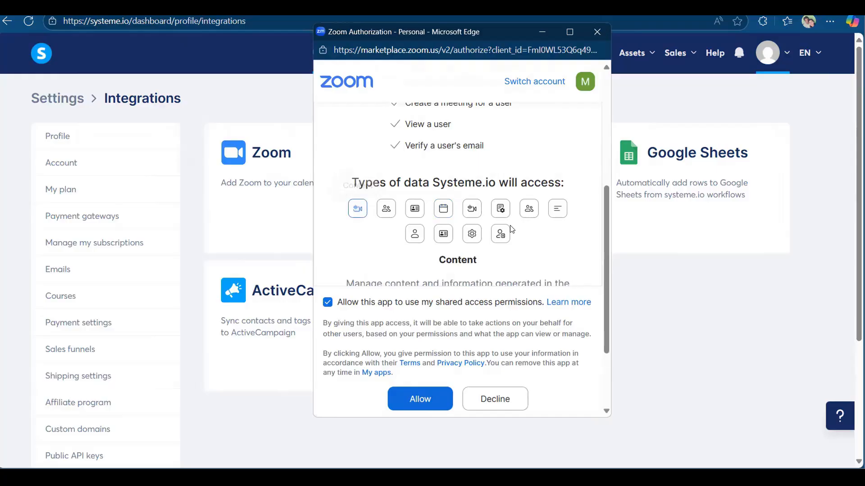
pyautogui.scroll(-2, 440, 254)
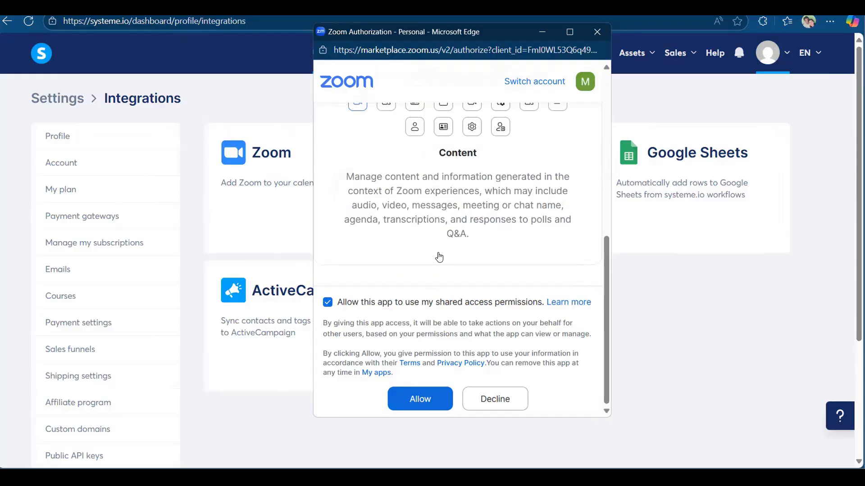
pyautogui.click(413, 408)
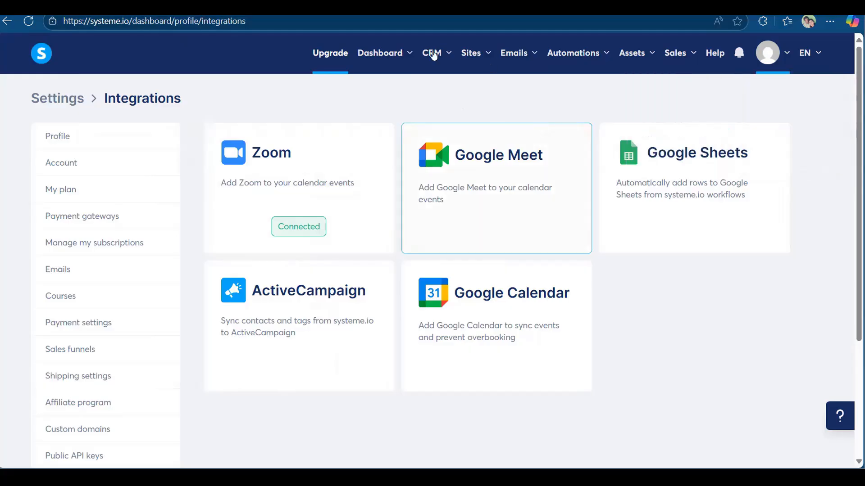
# Go back to calendar events and start a new individual event.
pyautogui.moveTo(433, 54)
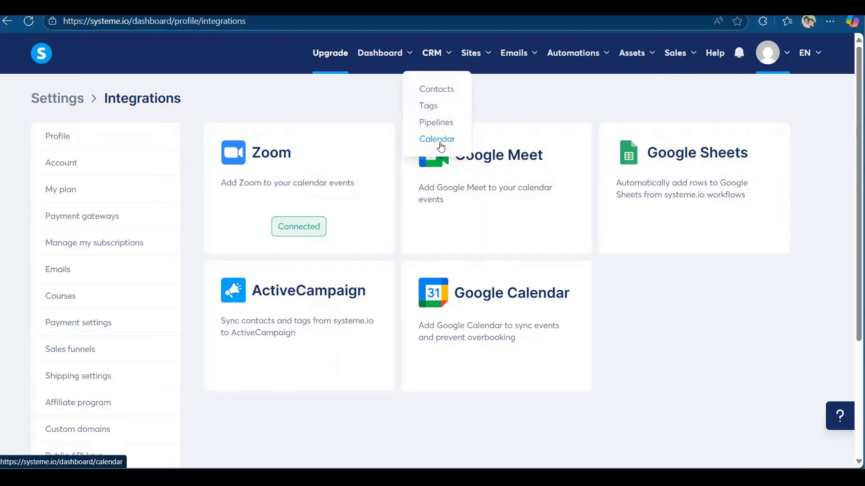
pyautogui.click(440, 146)
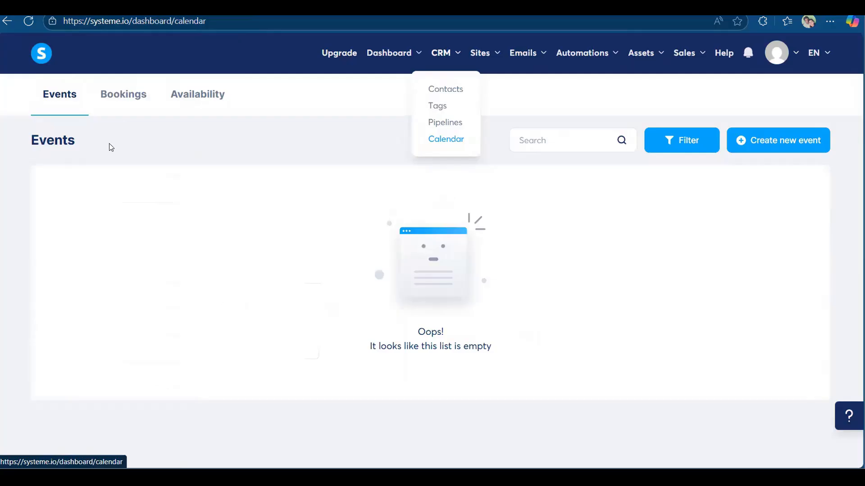
pyautogui.click(768, 155)
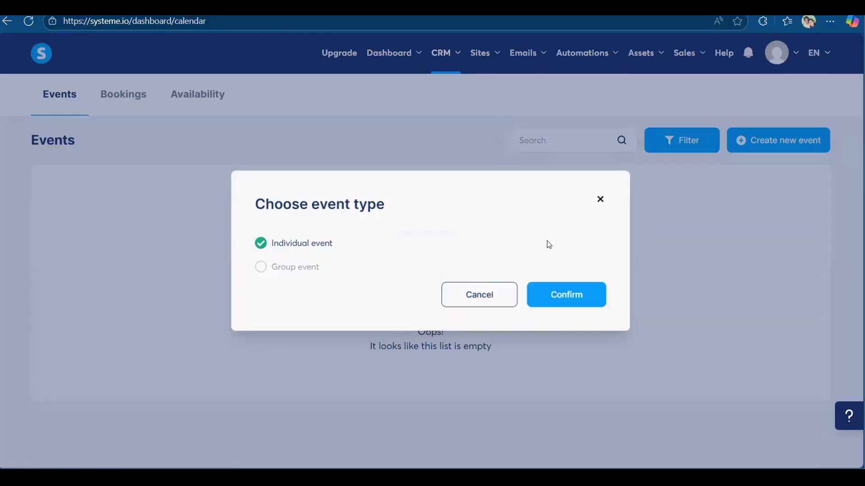
pyautogui.click(580, 298)
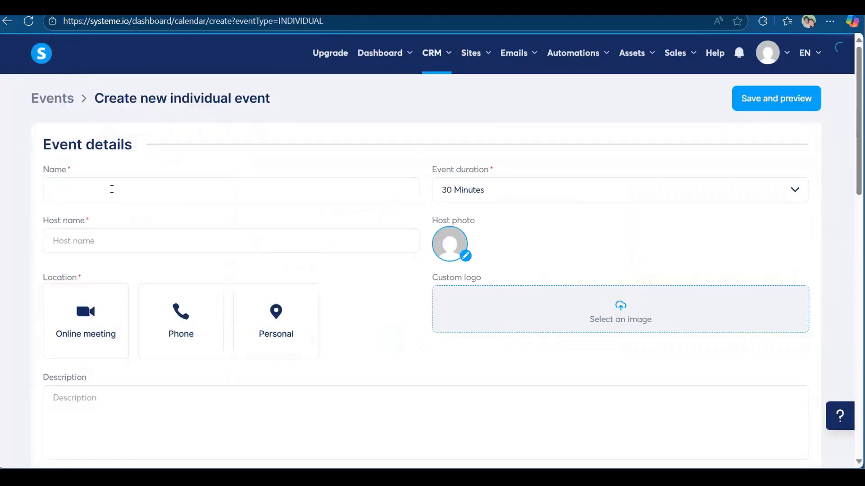
pyautogui.click(112, 189)
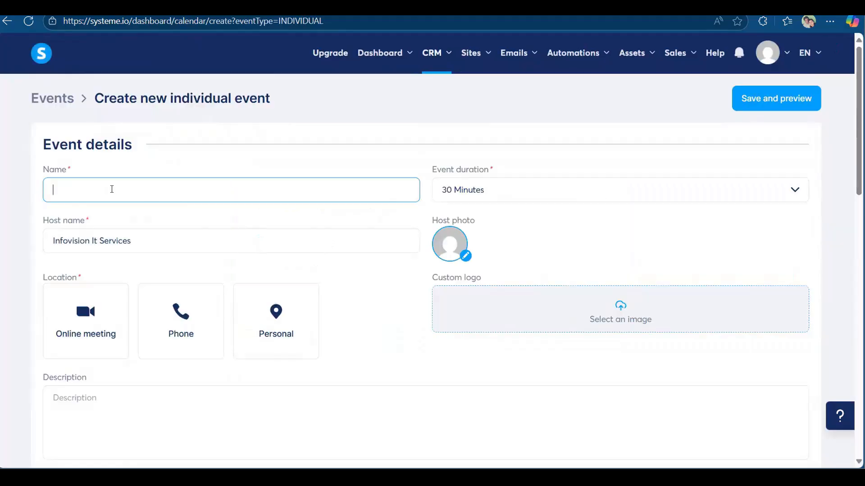
# Refill the event name and host's full name, try Online meeting, then reload the form.
pyautogui.write('Business Development with Automated Funnel')
pyautogui.tripleClick(199, 238)
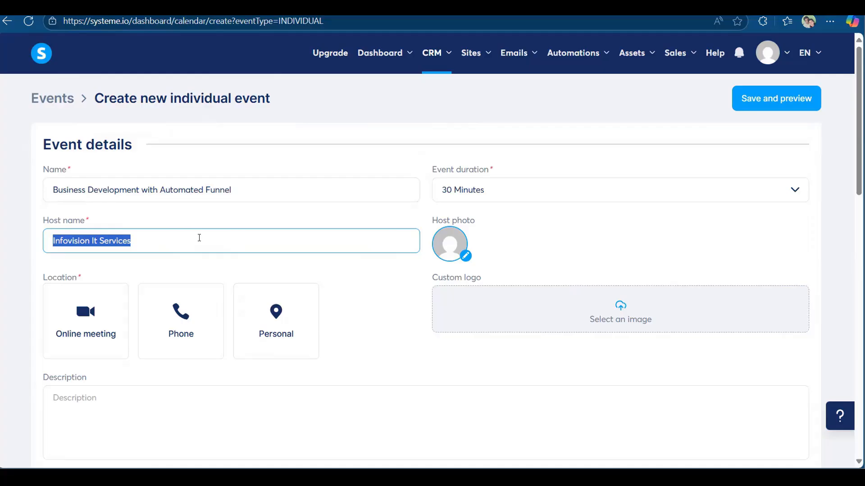
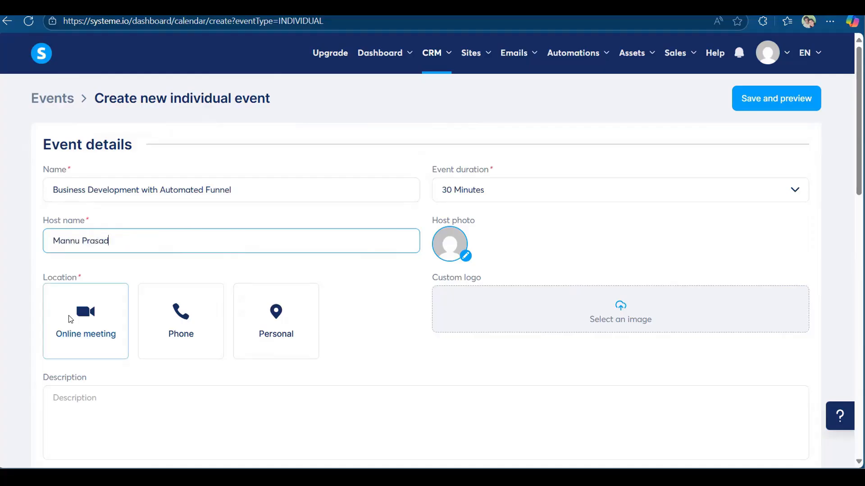
pyautogui.click(69, 320)
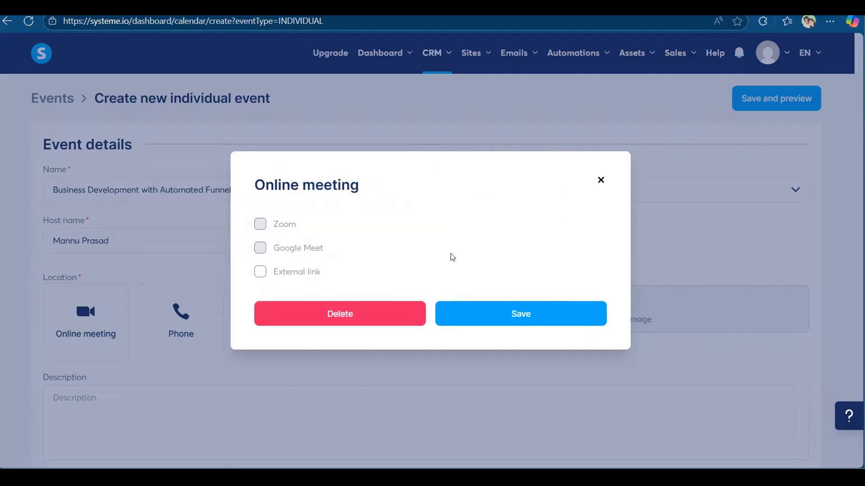
pyautogui.click(52, 35)
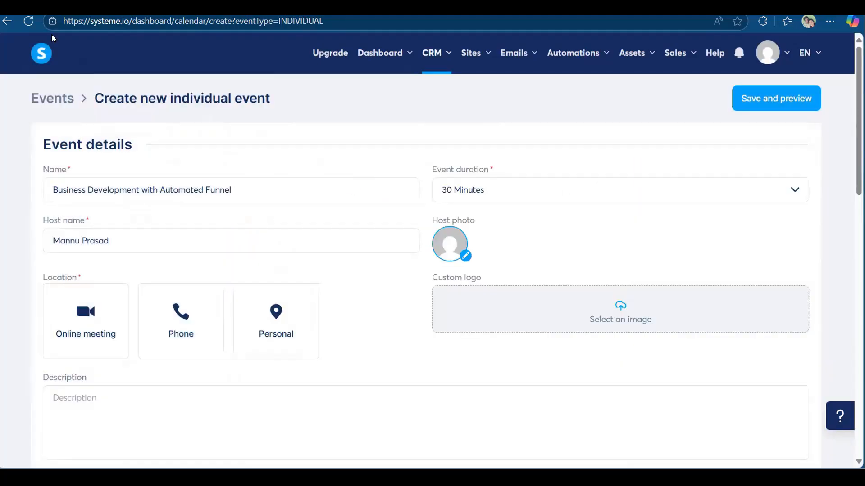
pyautogui.click(29, 22)
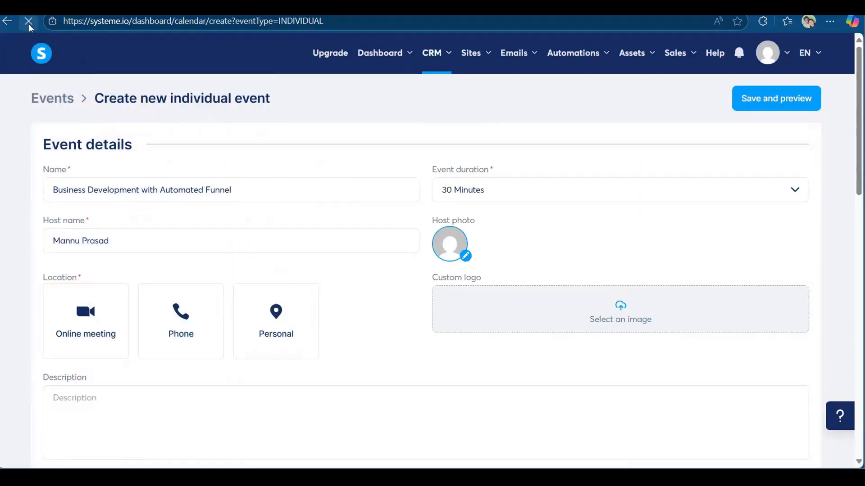
# Set the event location to a Zoom online meeting.
pyautogui.click(89, 324)
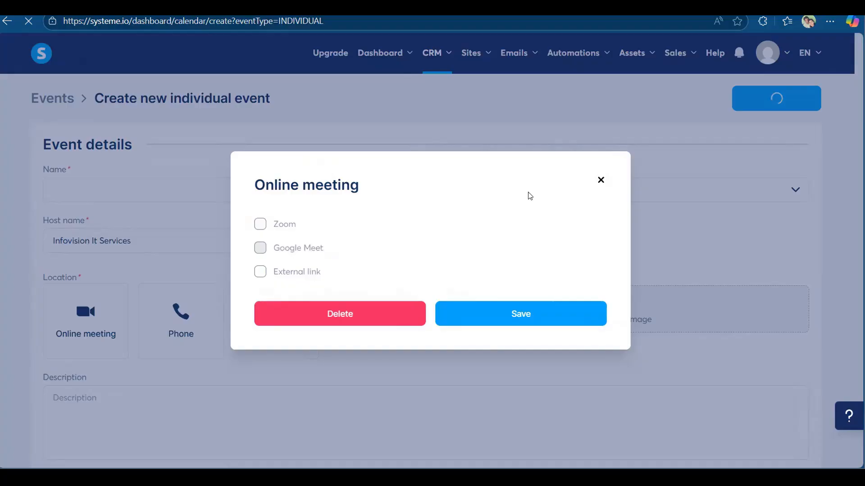
pyautogui.click(260, 224)
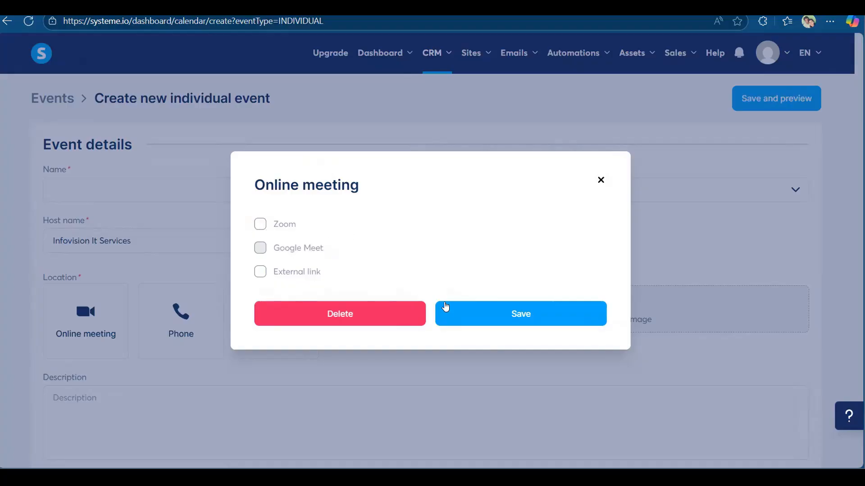
pyautogui.click(530, 314)
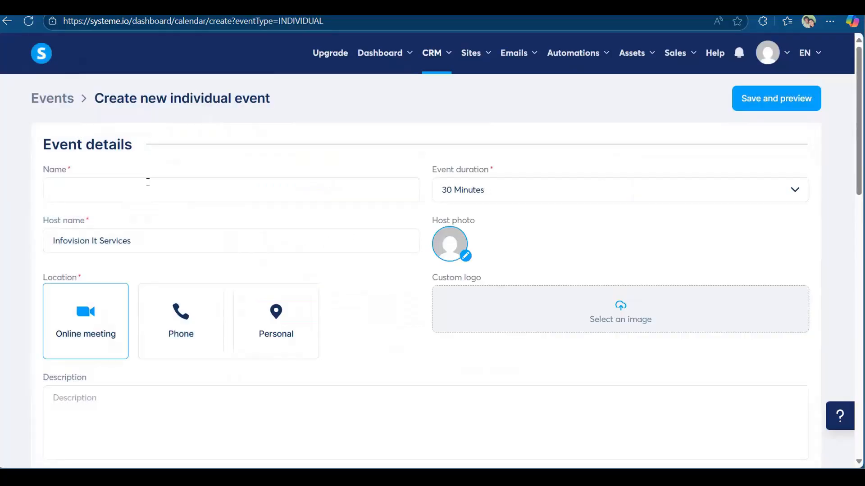
# Name the event 'Business Development with Automated Funnel' and replace the default host name with the host's name.
pyautogui.click(148, 182)
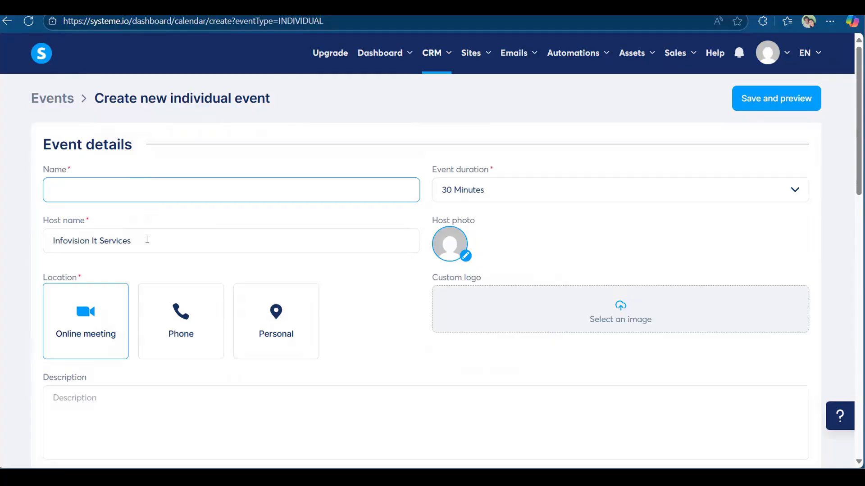
pyautogui.write('Business Development with Automated Funnel')
pyautogui.tripleClick(147, 241)
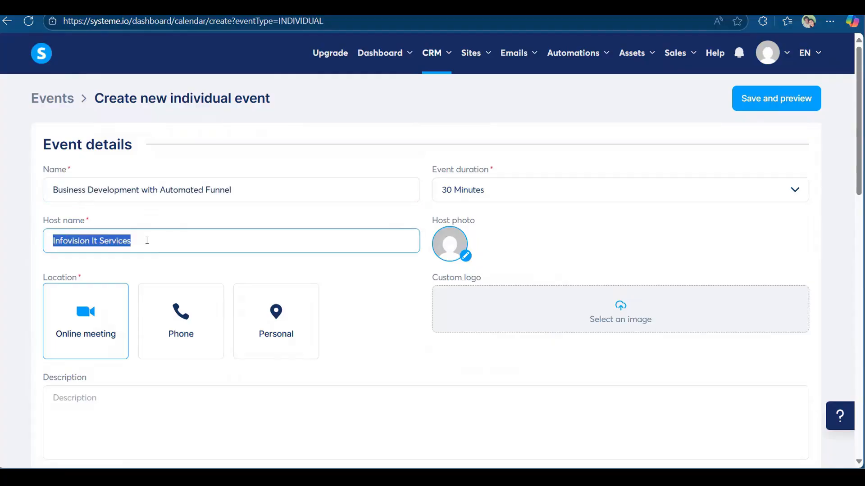
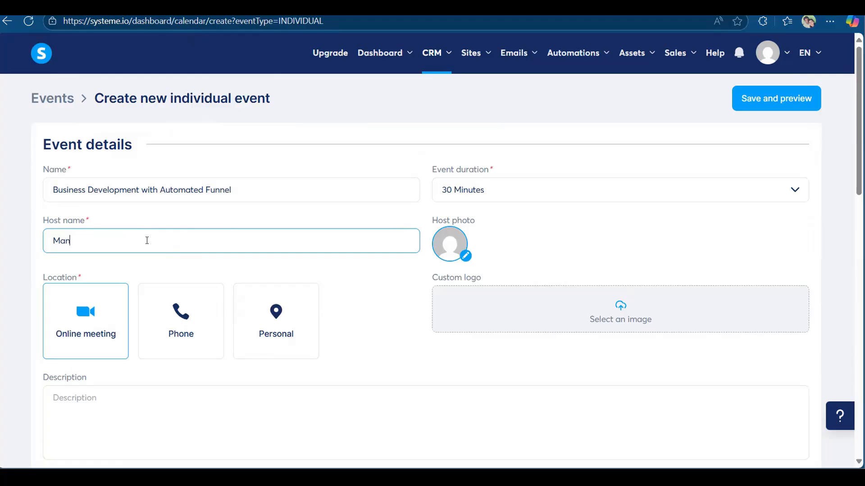
# Set the event duration to 60 Minutes.
pyautogui.click(627, 200)
pyautogui.scroll(-3, 634, 294)
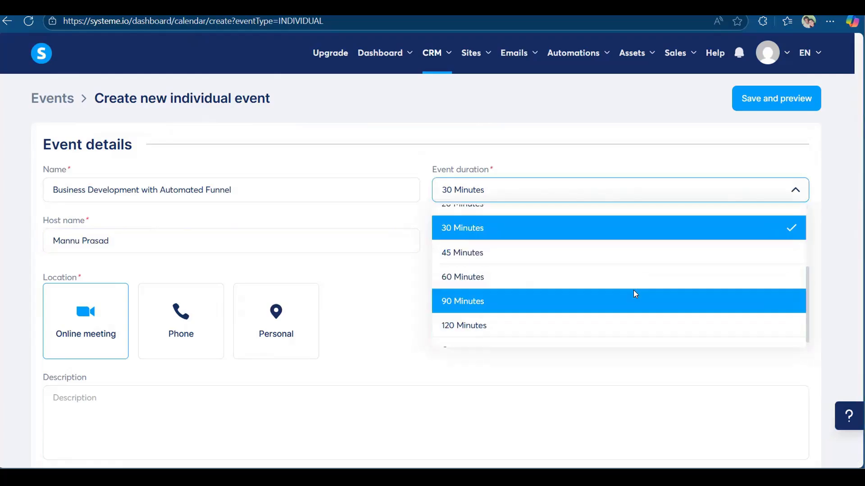
pyautogui.scroll(1, 554, 288)
pyautogui.scroll(-1, 534, 268)
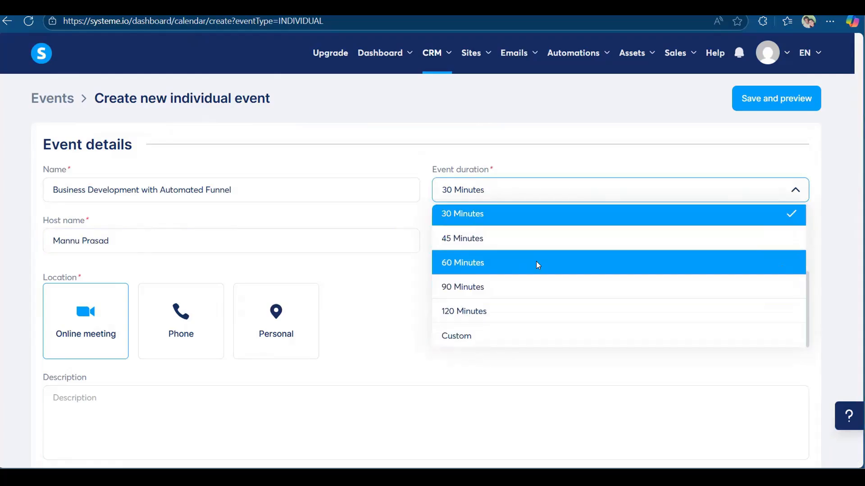
pyautogui.click(538, 265)
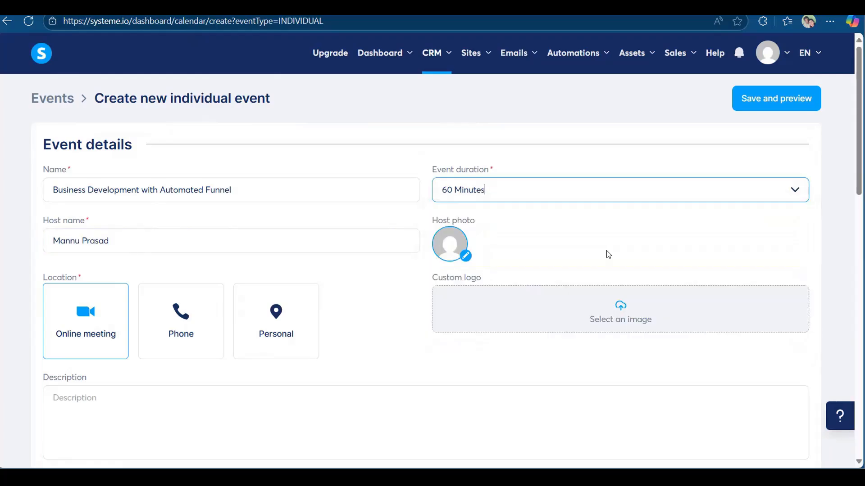
# Upload a host photo and the Fantastic Funnels custom logo.
pyautogui.click(466, 257)
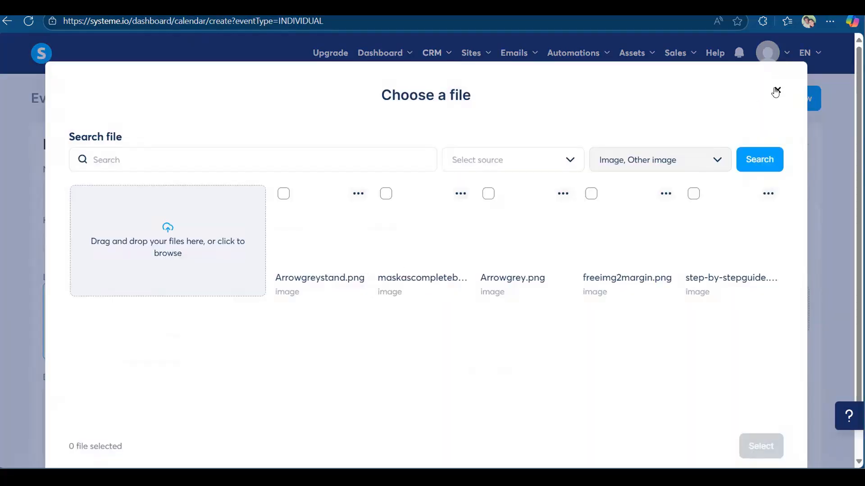
pyautogui.click(776, 91)
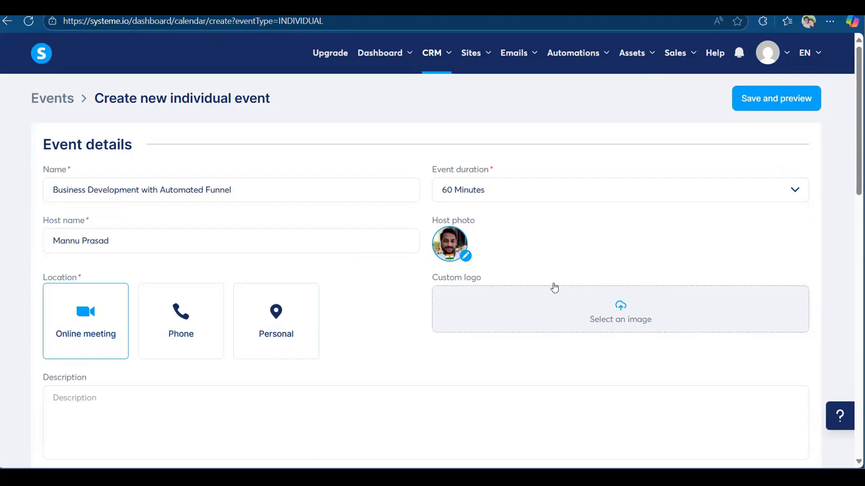
pyautogui.click(621, 314)
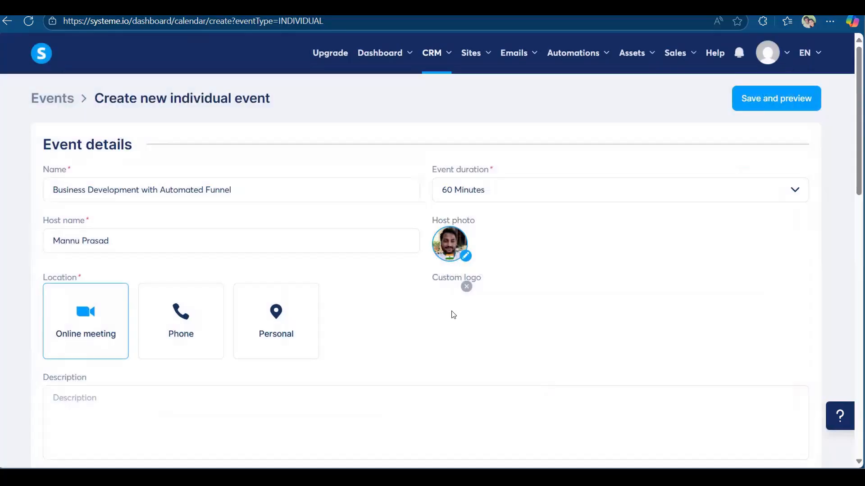
pyautogui.click(261, 297)
pyautogui.scroll(-3, 135, 275)
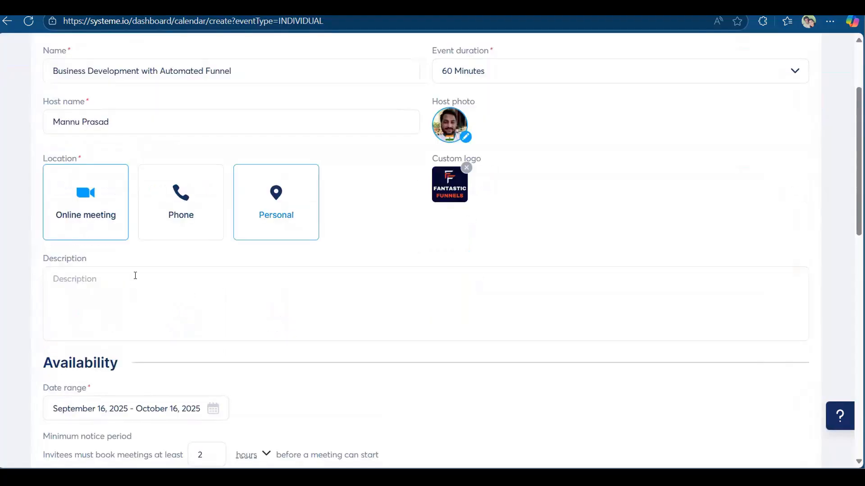
# Place the caret in the Description field and switch to the Calendly booking page.
pyautogui.click(135, 276)
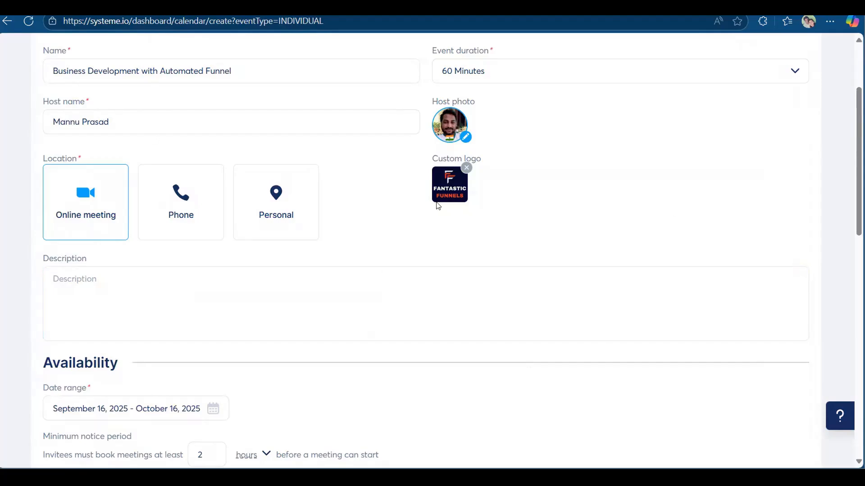
pyautogui.click(107, 281)
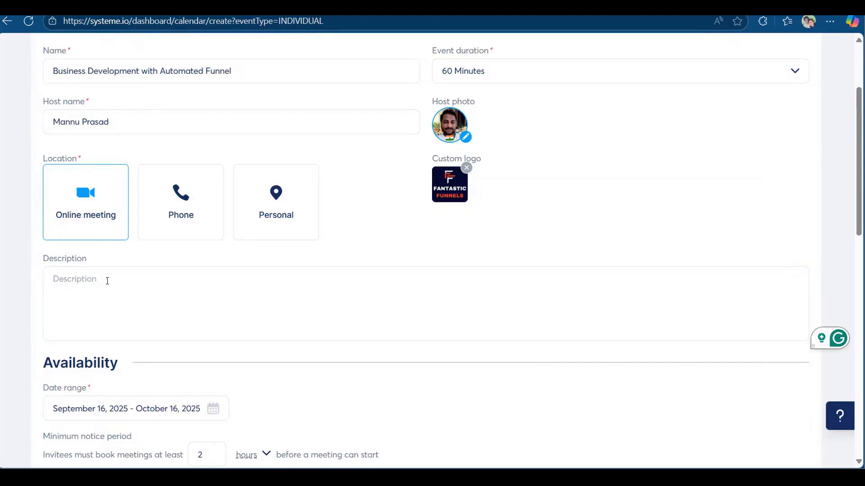
pyautogui.hotkey('alt', 'Tab')
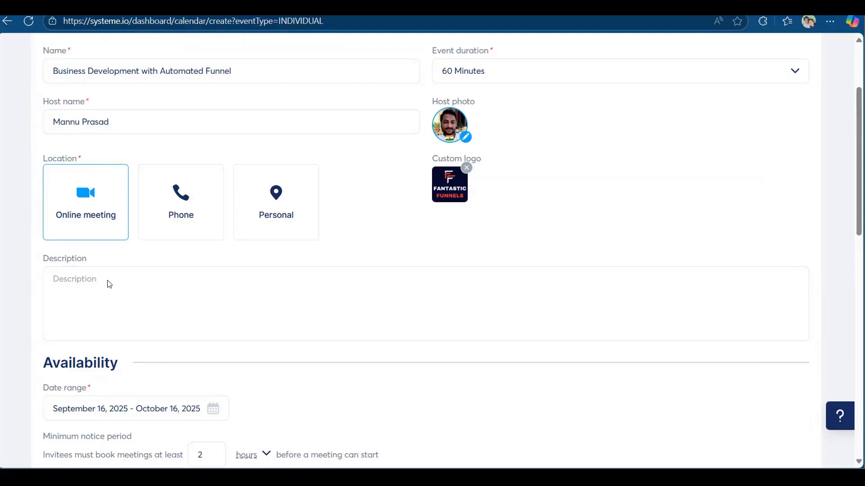
pyautogui.hotkey('alt', 'Tab')
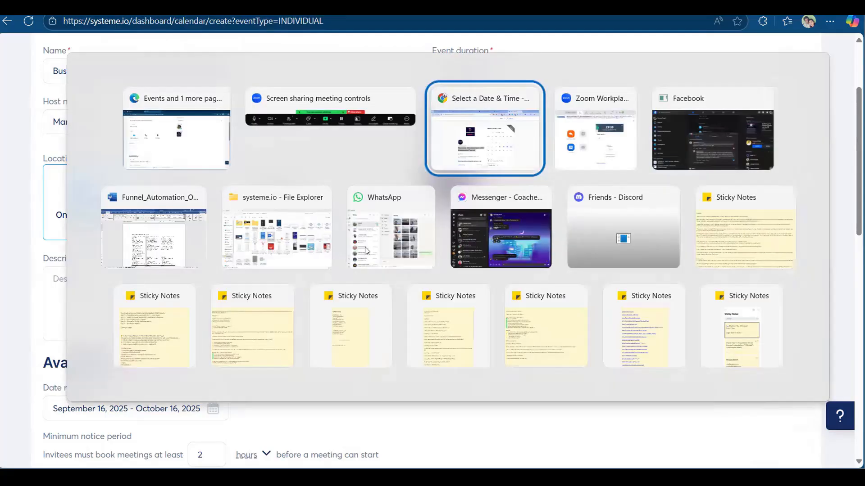
# Copy the Calendly booking page's full description text back into the event form.
pyautogui.scroll(-5, 265, 189)
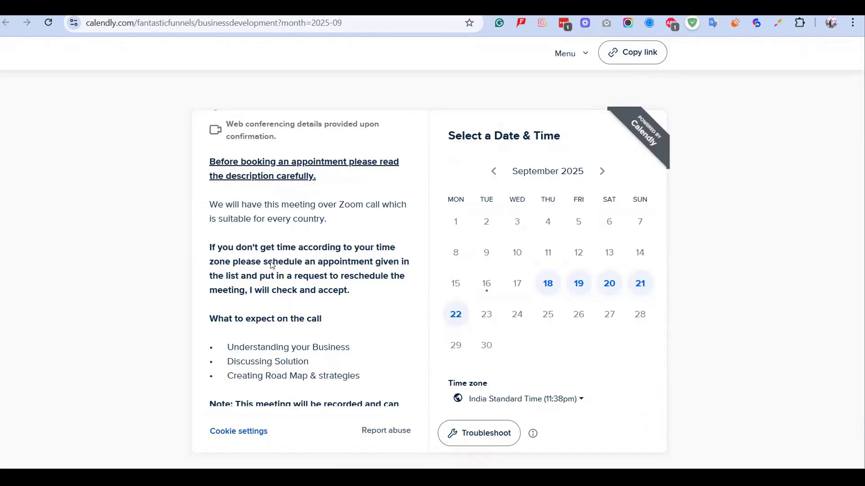
pyautogui.moveTo(210, 154); pyautogui.dragTo(264, 403)
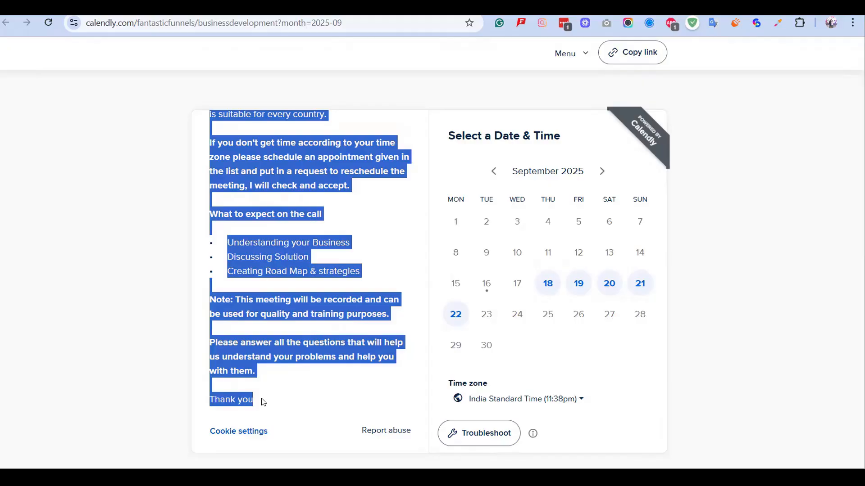
pyautogui.hotkey('alt', 'Tab')
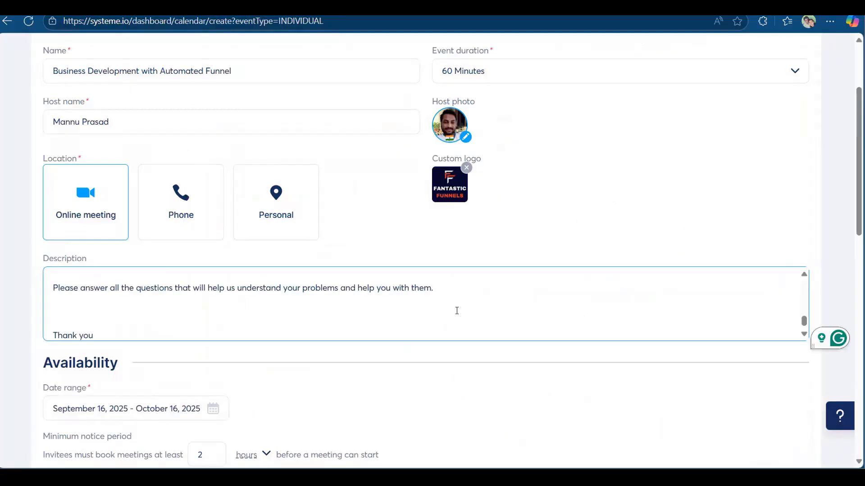
# Accept Grammarly fixes: 'a' before Zoom, and commas after appointment, before 'which' and after 'time zone'.
pyautogui.scroll(5, 261, 334)
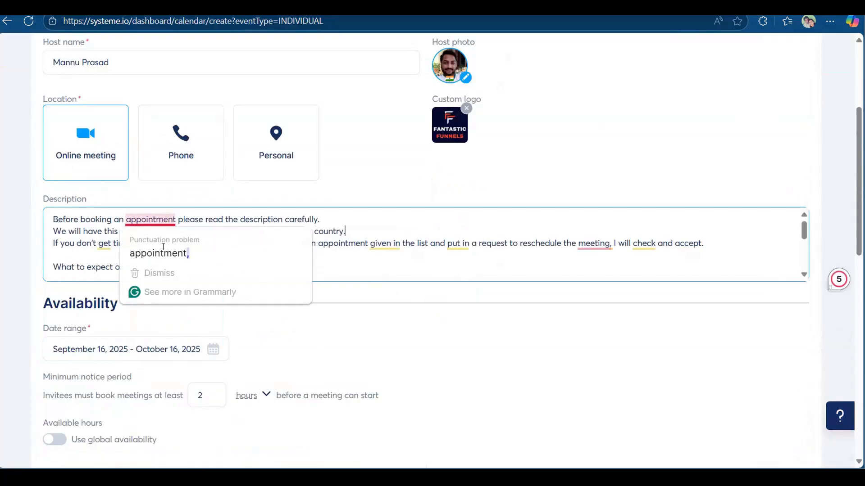
pyautogui.click(189, 252)
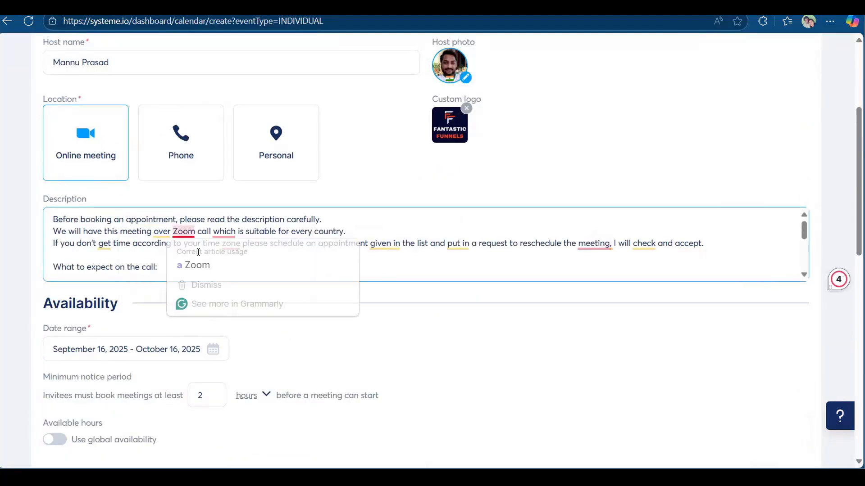
pyautogui.click(231, 265)
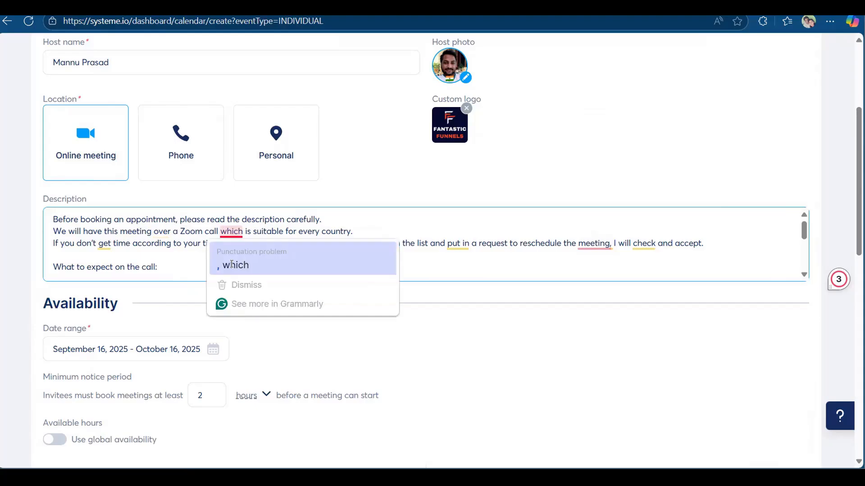
pyautogui.click(231, 265)
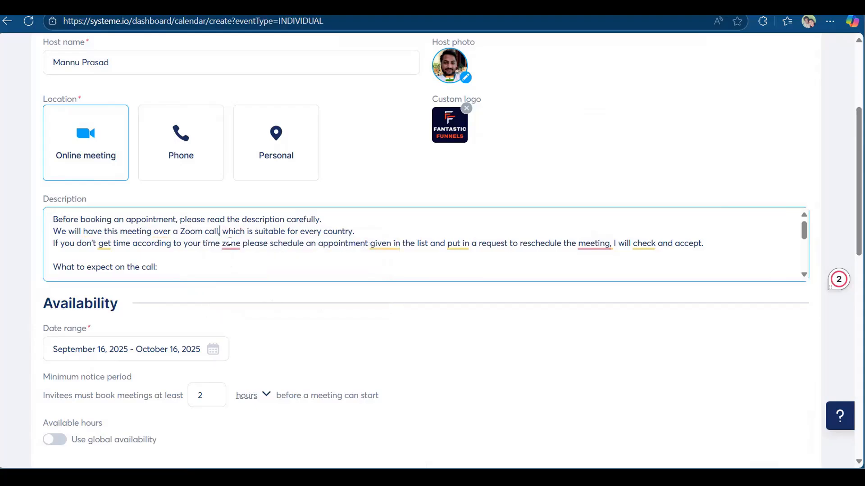
pyautogui.click(241, 281)
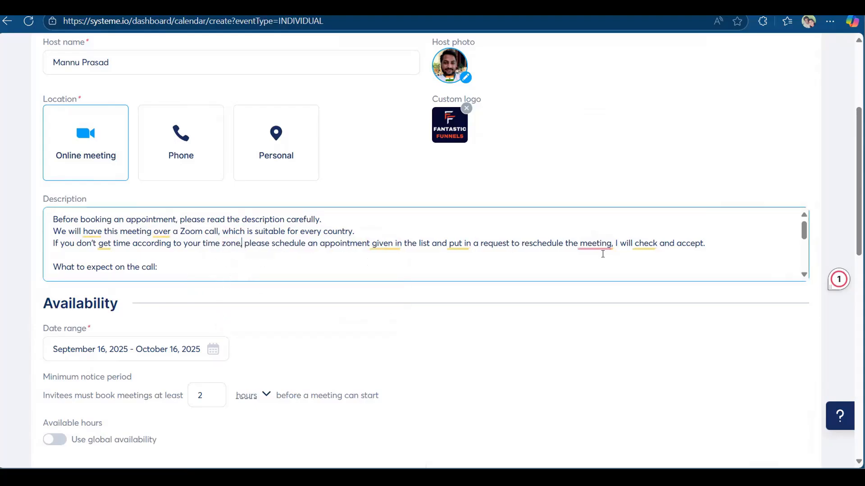
pyautogui.moveTo(590, 245)
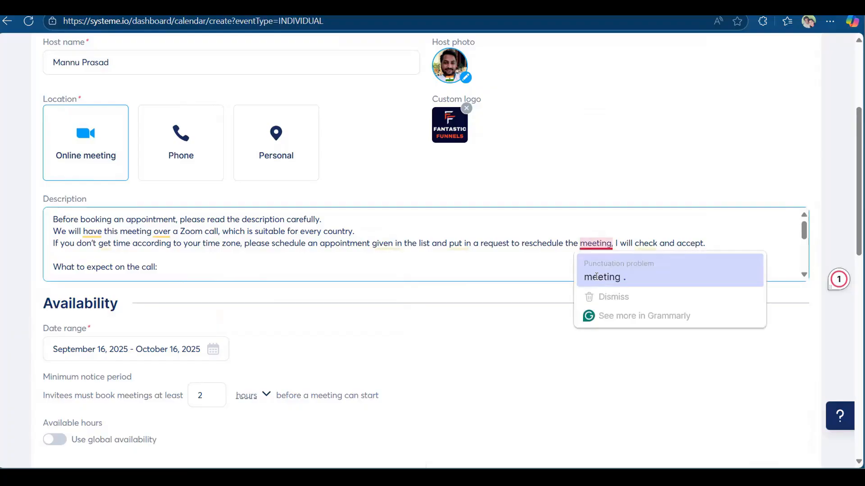
pyautogui.scroll(-5, 180, 264)
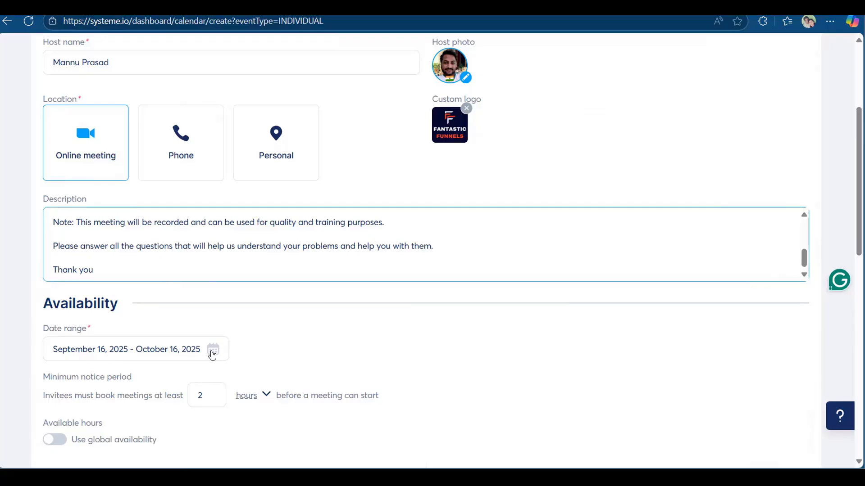
# Set the availability date range from September 17 to December 31, 2025.
pyautogui.click(212, 350)
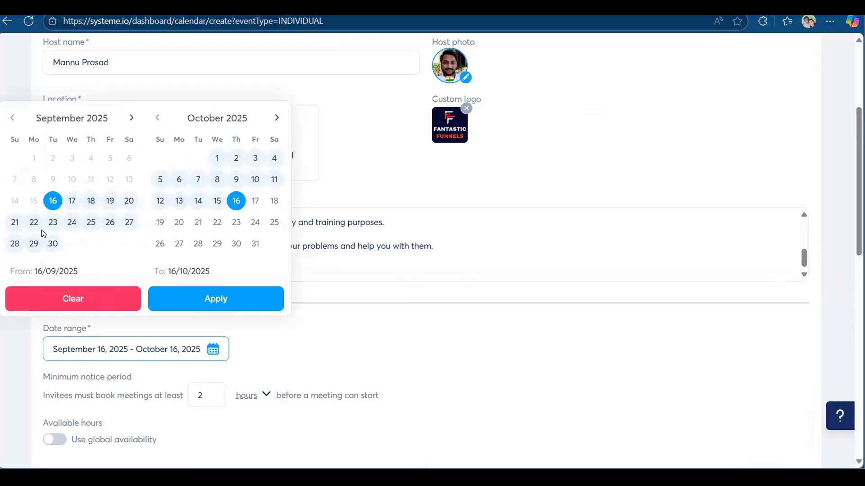
pyautogui.click(73, 203)
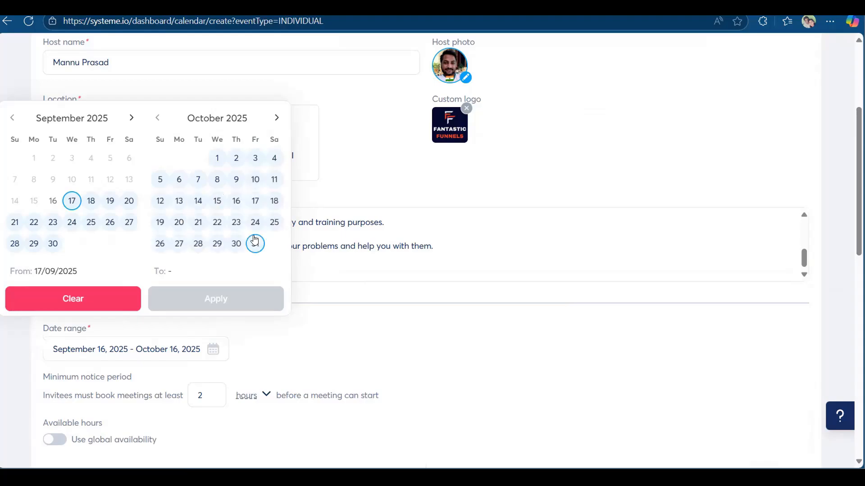
pyautogui.click(276, 117)
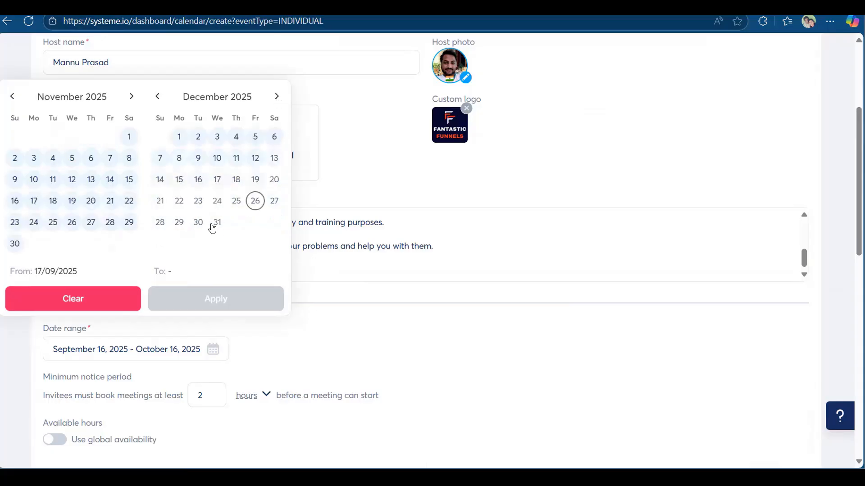
pyautogui.click(215, 223)
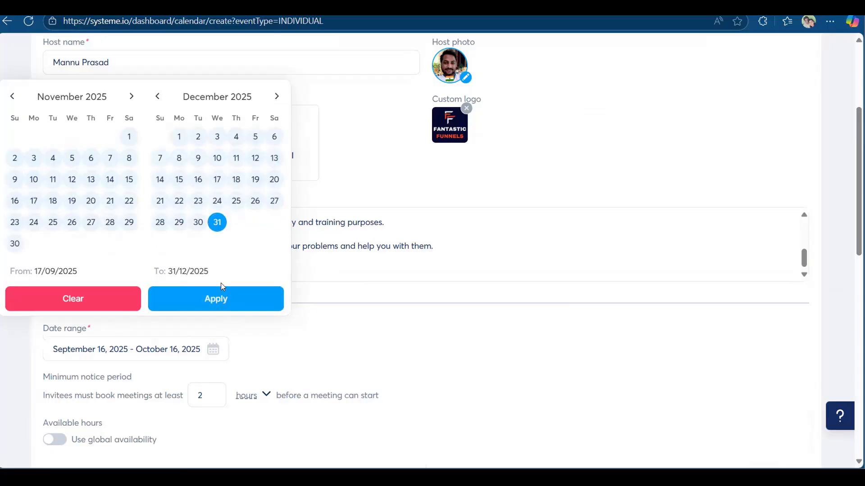
pyautogui.click(62, 353)
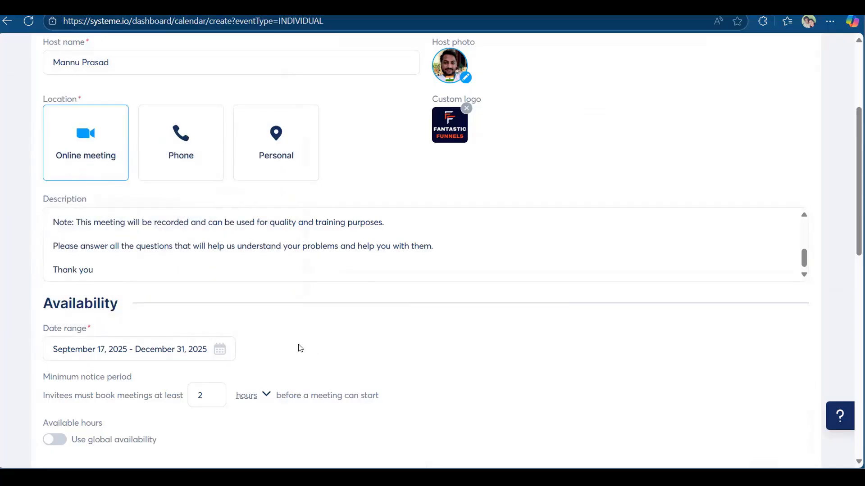
# Change the minimum notice period from 2 hours to 1 day.
pyautogui.scroll(-1, 292, 345)
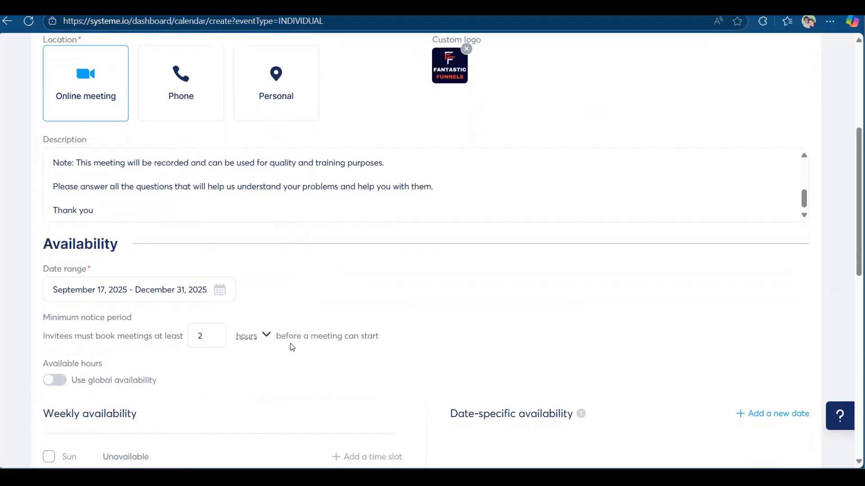
pyautogui.scroll(-1, 265, 333)
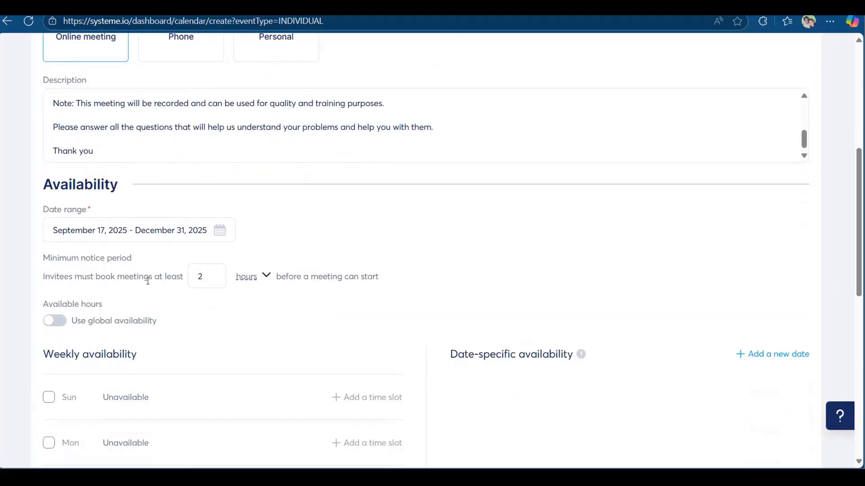
pyautogui.click(270, 276)
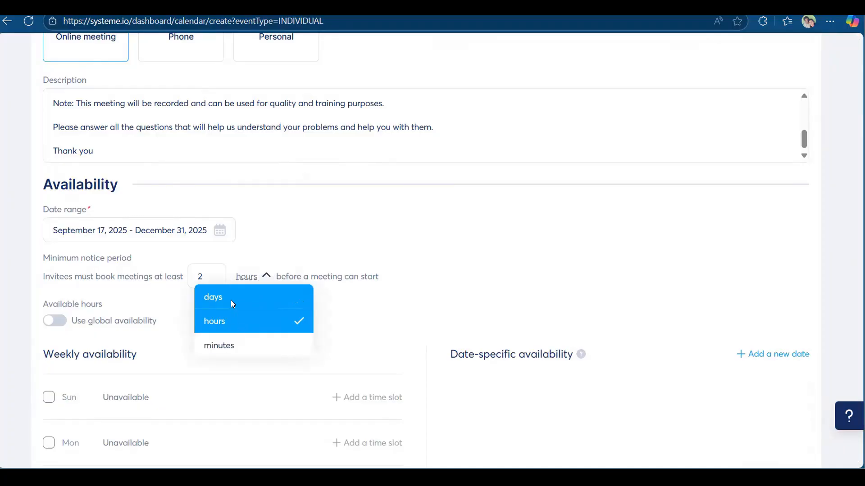
pyautogui.click(214, 295)
pyautogui.moveTo(205, 276); pyautogui.dragTo(187, 276)
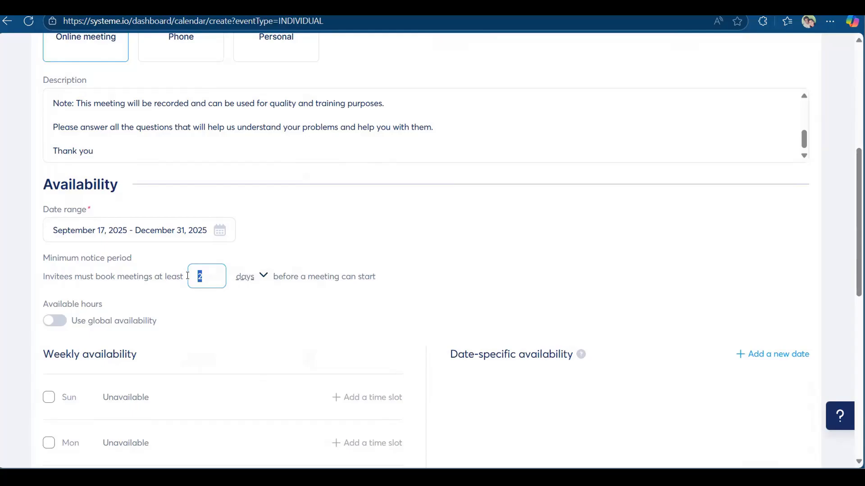
pyautogui.write('1')
pyautogui.click(423, 281)
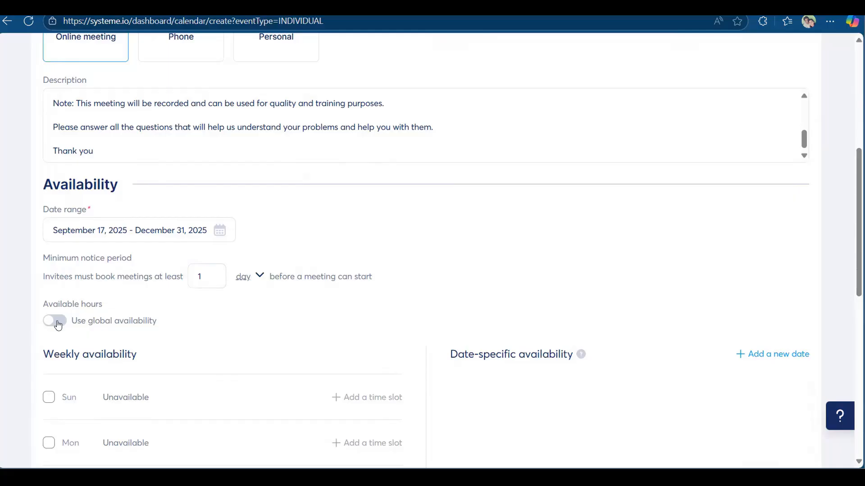
pyautogui.moveTo(57, 325)
# Make Sunday available with a 10:00 AM start time.
pyautogui.scroll(-3, 240, 305)
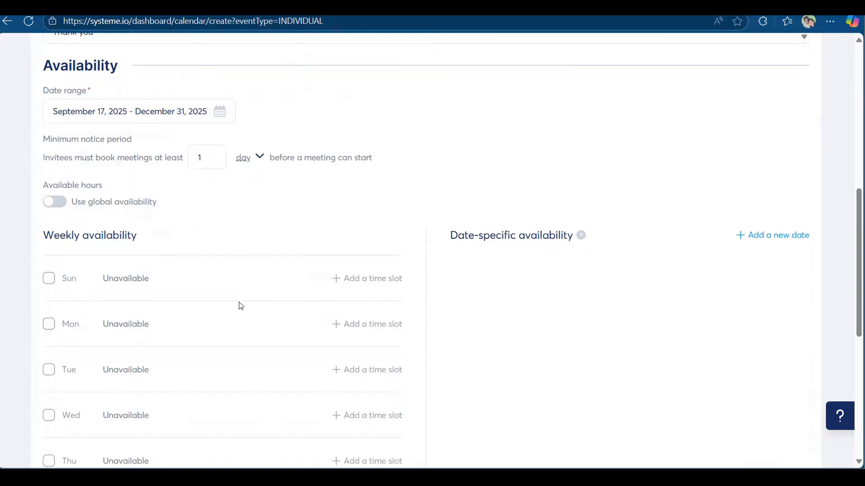
pyautogui.scroll(-1, 241, 305)
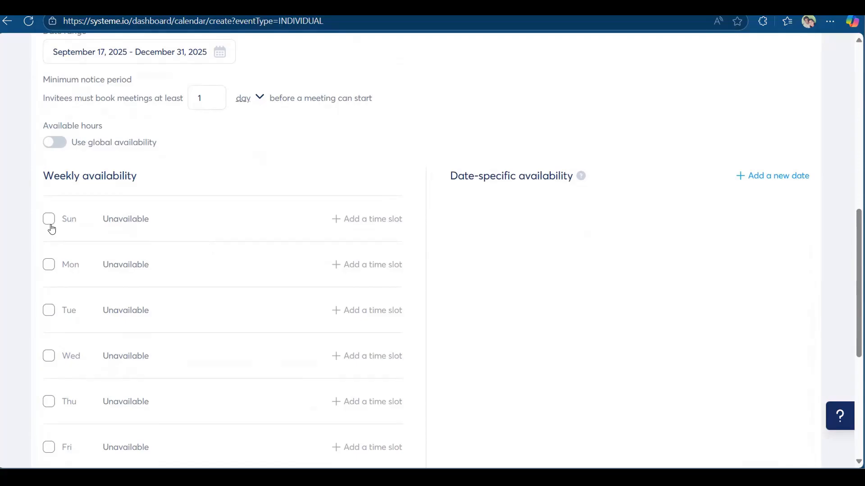
pyautogui.scroll(-4, 246, 267)
pyautogui.scroll(-1, 245, 266)
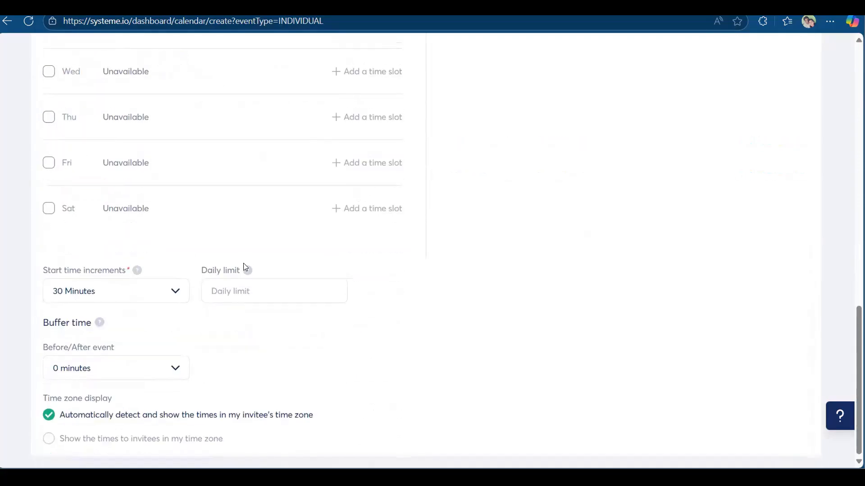
pyautogui.scroll(5, 243, 275)
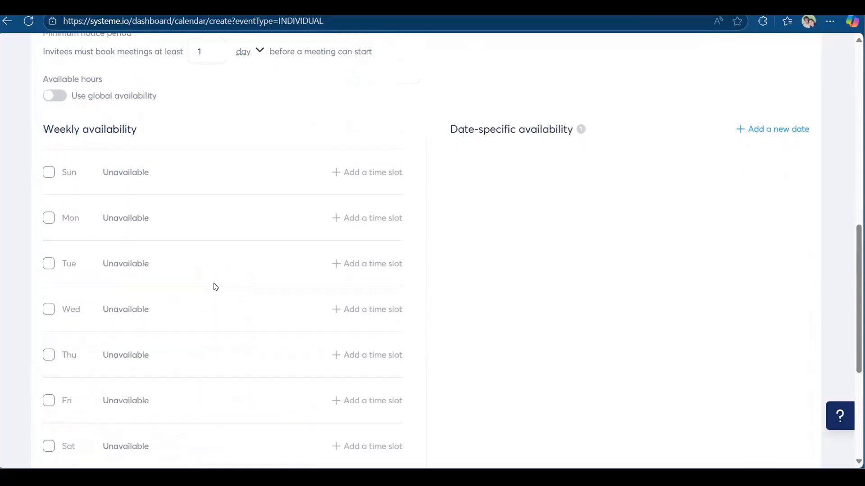
pyautogui.click(50, 233)
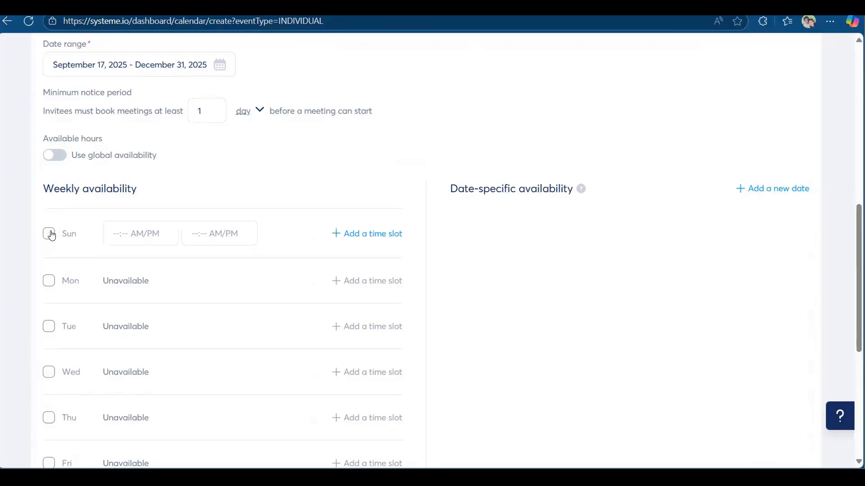
pyautogui.click(143, 233)
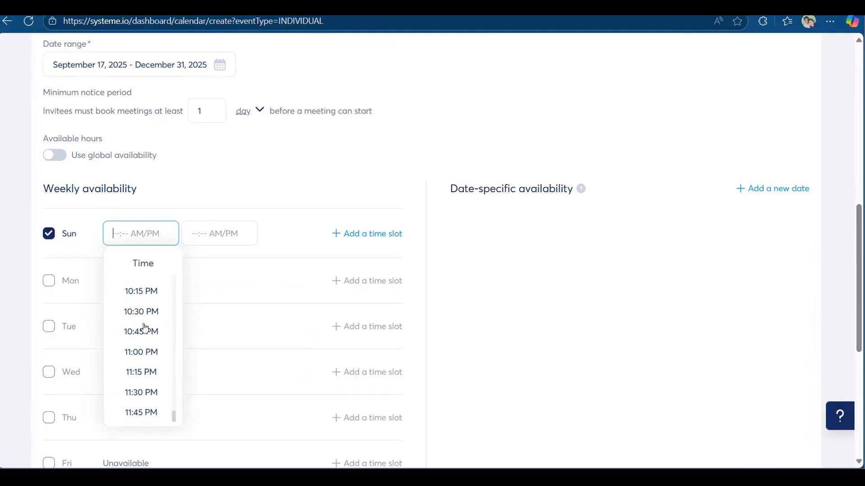
pyautogui.scroll(-1, 143, 329)
pyautogui.scroll(15, 150, 298)
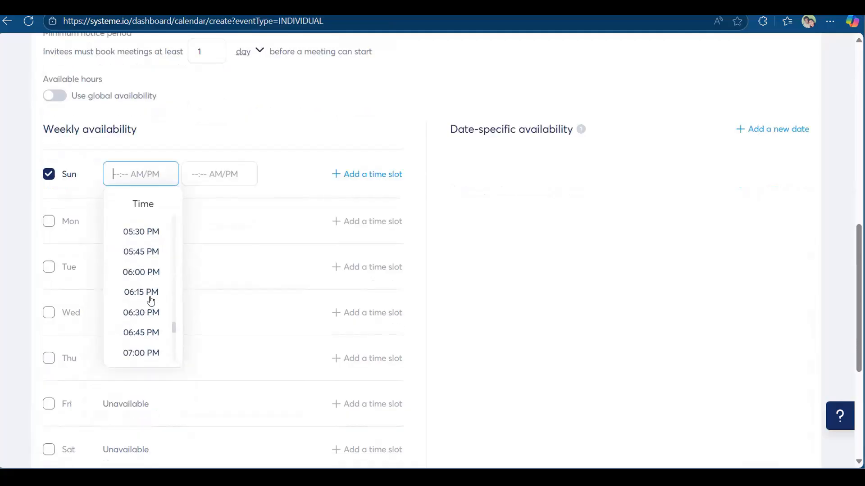
pyautogui.scroll(4, 153, 292)
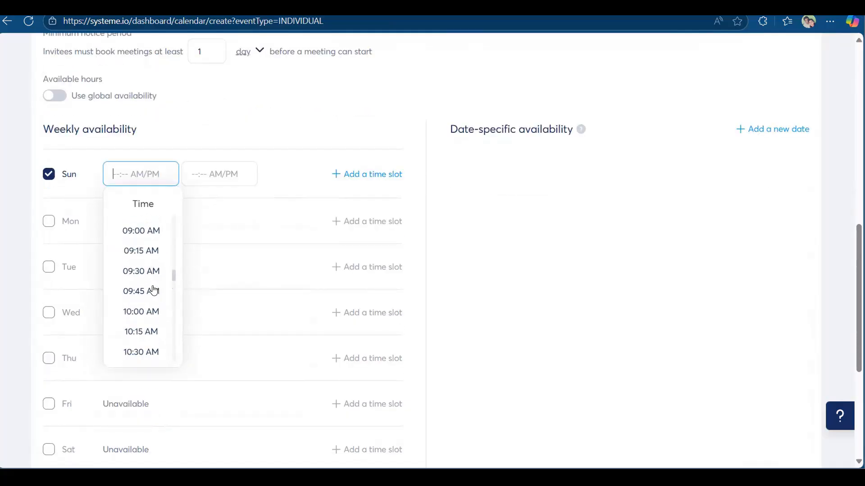
pyautogui.scroll(2, 152, 289)
pyautogui.scroll(-3, 152, 289)
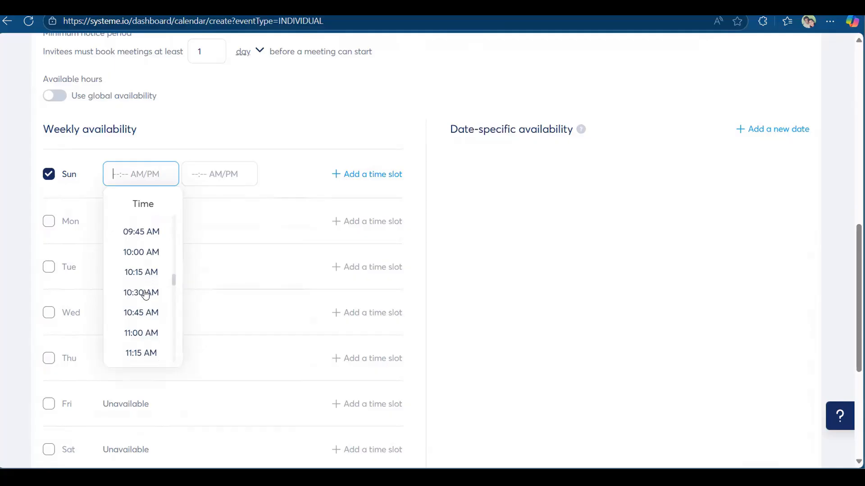
pyautogui.click(130, 260)
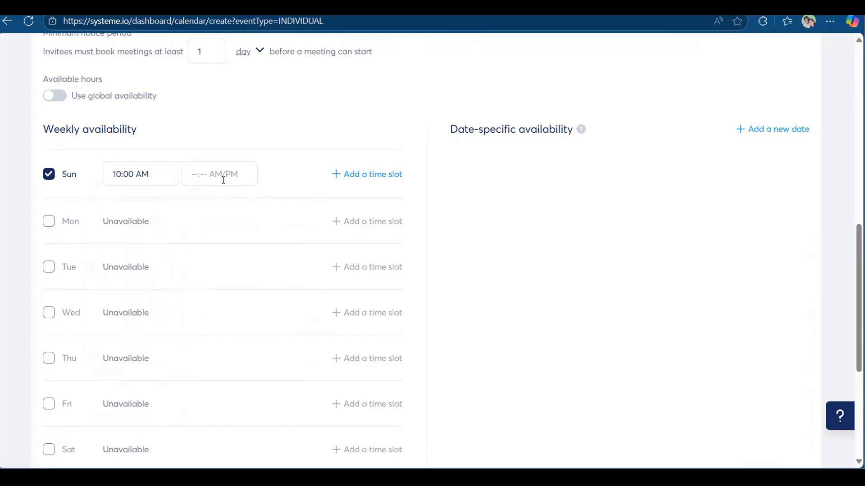
# Set the end time to 05:00 PM, giving Sun–Fri 10:00 AM–05:00 PM with Saturday unavailable.
pyautogui.click(221, 177)
pyautogui.scroll(-3, 222, 280)
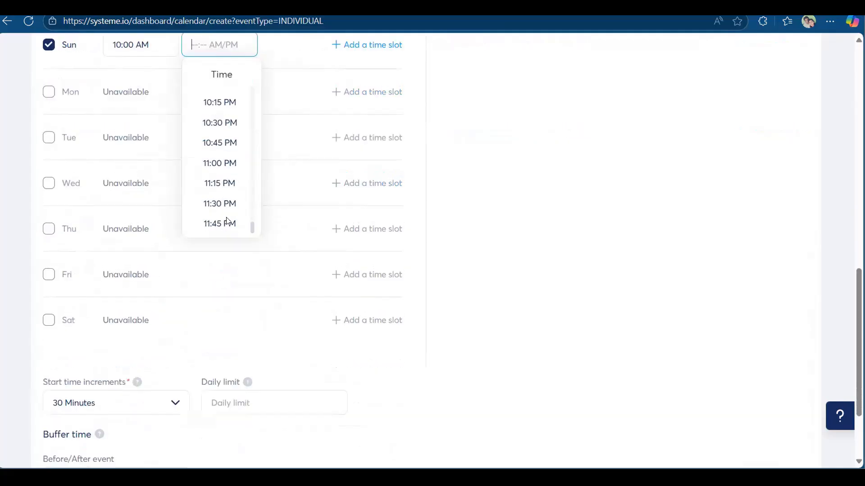
pyautogui.scroll(6, 222, 252)
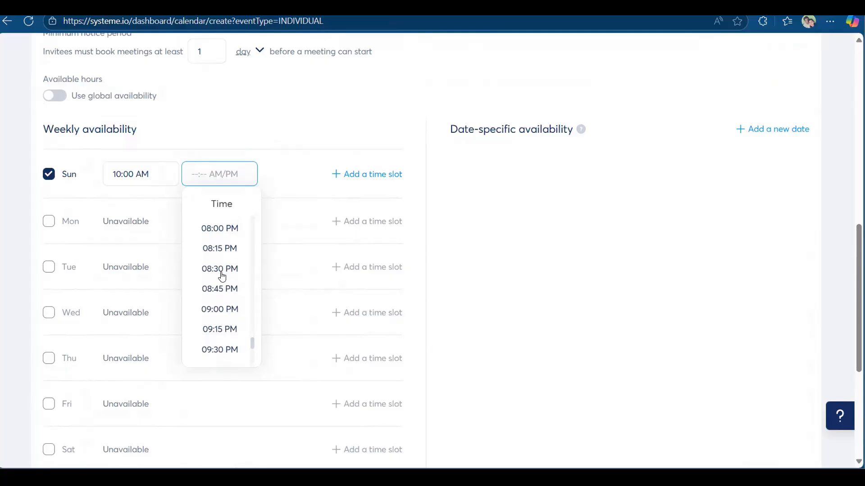
pyautogui.scroll(12, 222, 277)
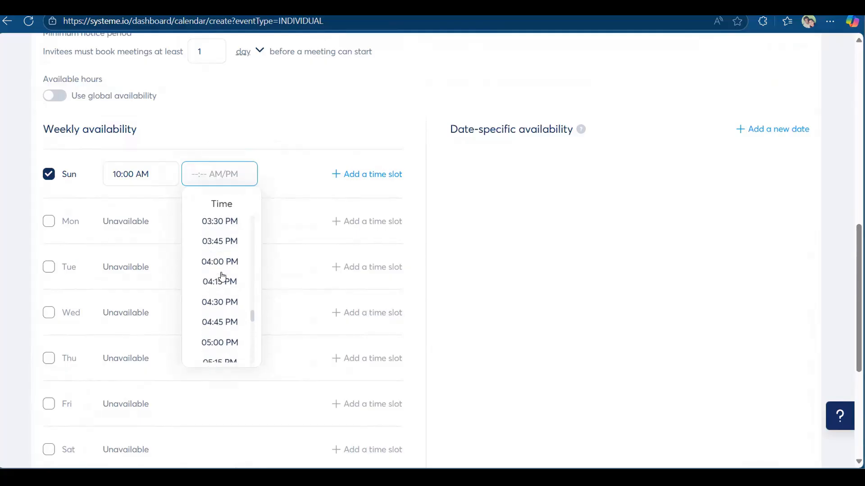
pyautogui.click(220, 346)
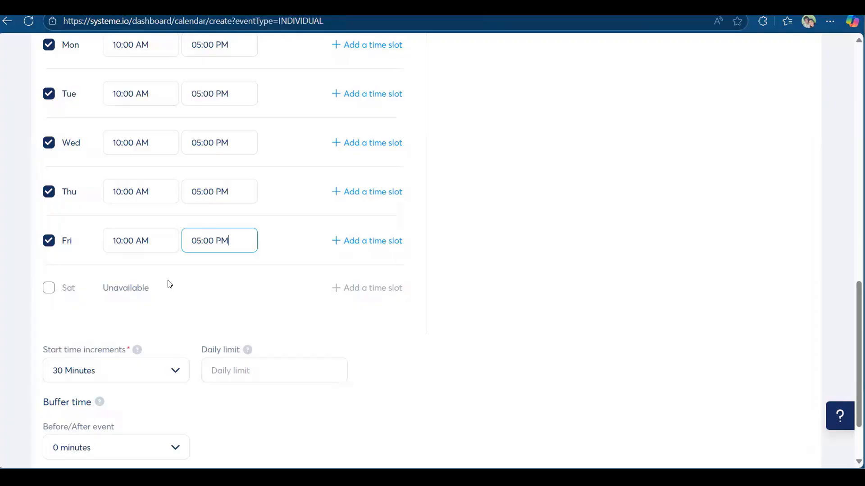
pyautogui.click(167, 283)
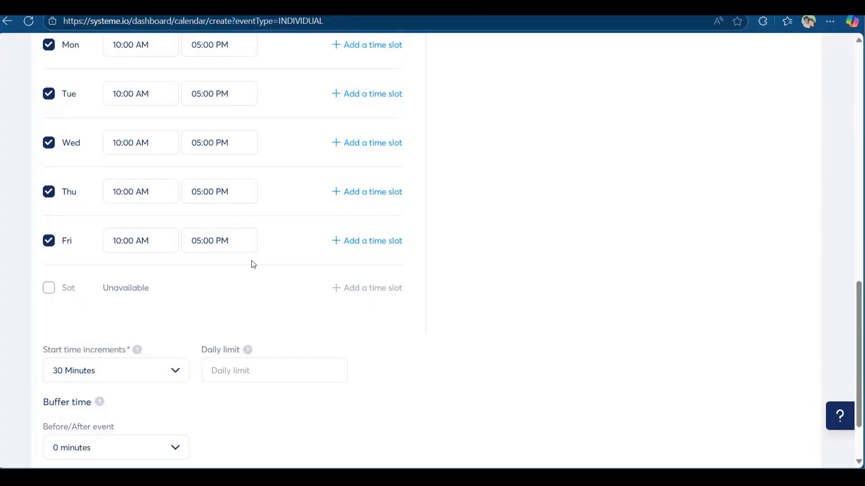
pyautogui.scroll(3, 72, 264)
pyautogui.scroll(2, 170, 214)
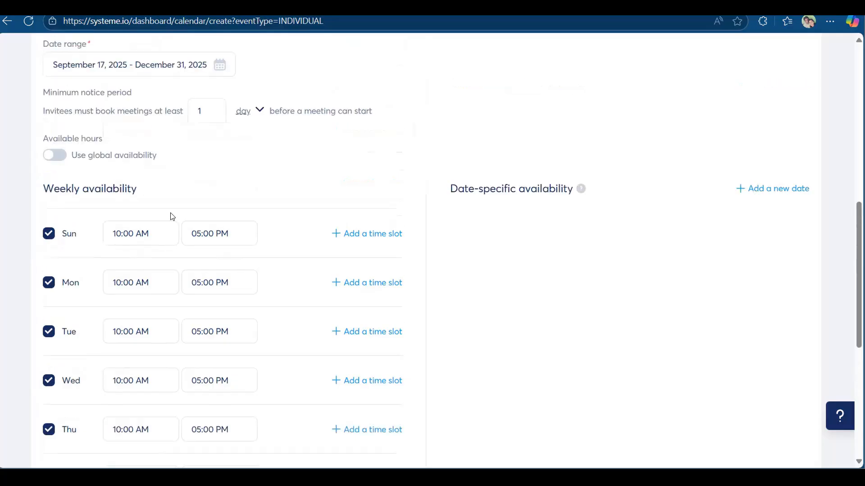
pyautogui.scroll(-4, 267, 225)
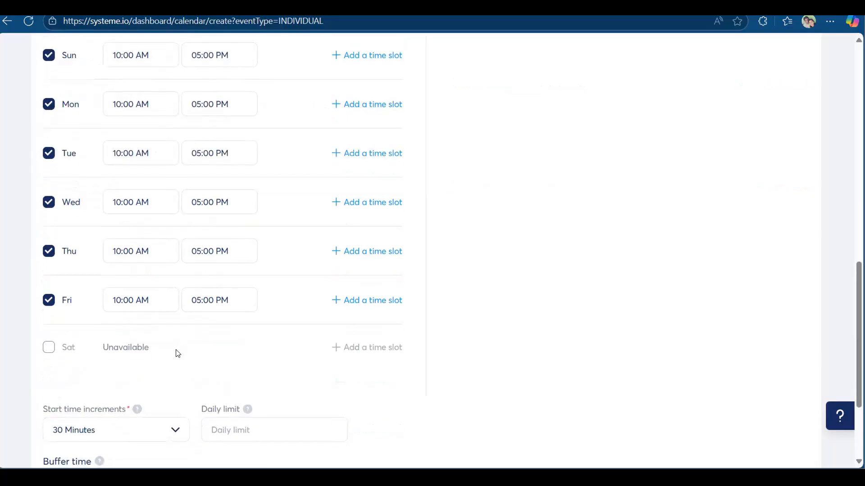
# Set start time increments to 60 Minutes and a daily limit of 5 bookings.
pyautogui.scroll(-3, 171, 349)
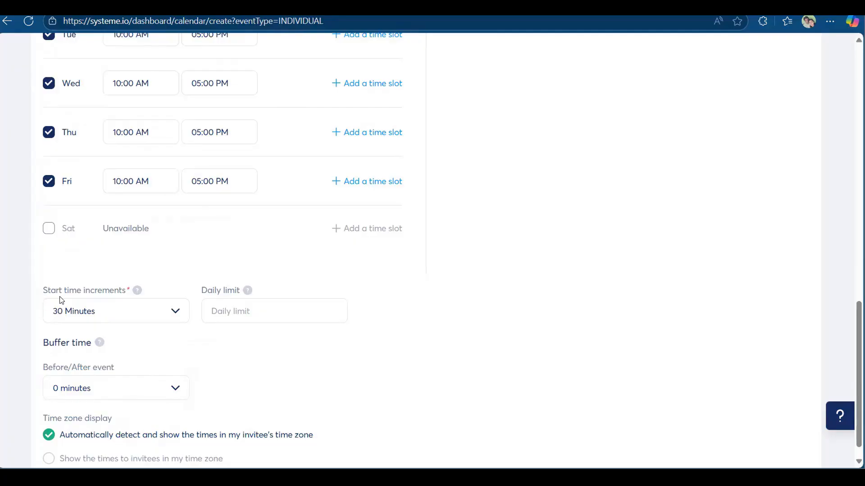
pyautogui.click(175, 311)
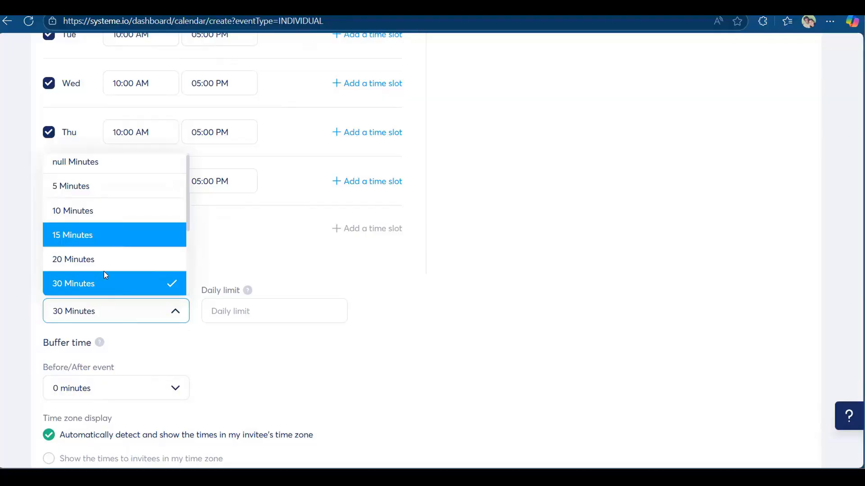
pyautogui.scroll(-3, 94, 205)
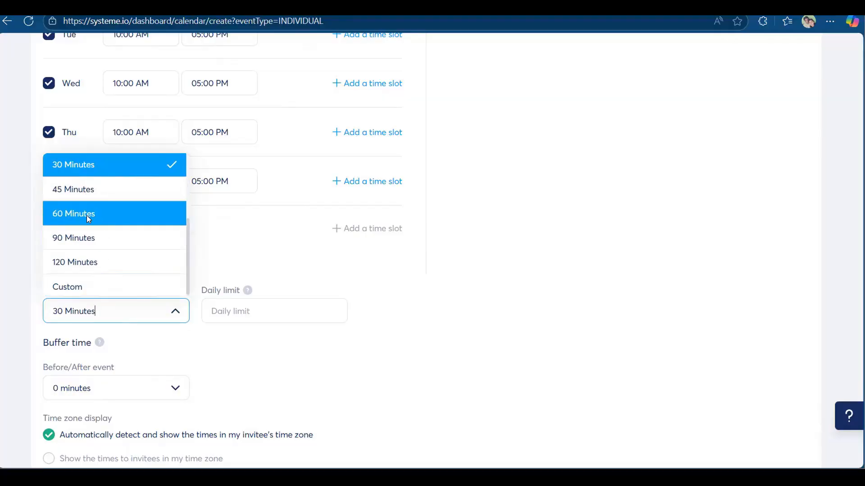
pyautogui.click(87, 216)
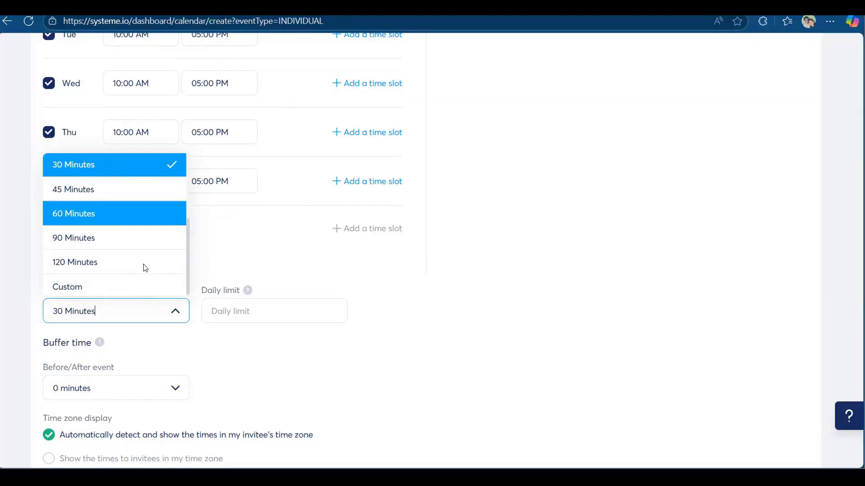
pyautogui.click(249, 312)
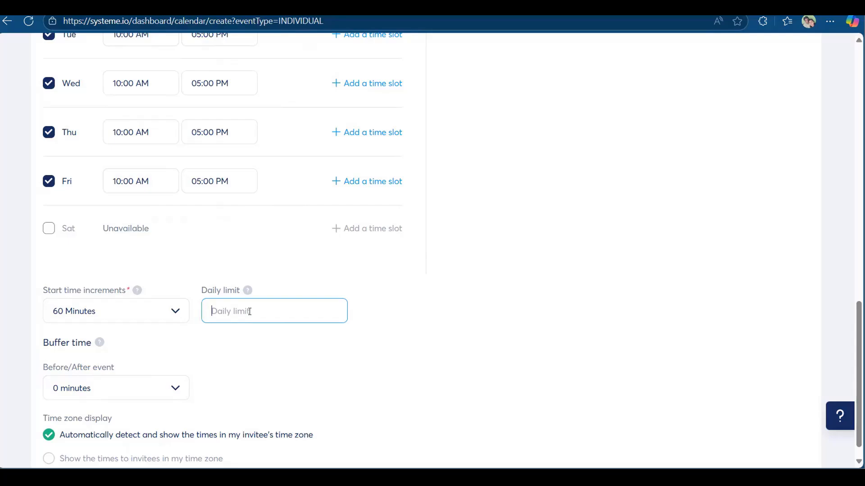
pyautogui.write('5')
# Review the start time increment explanation and restore the increment to 60 Minutes.
pyautogui.scroll(-1, 144, 357)
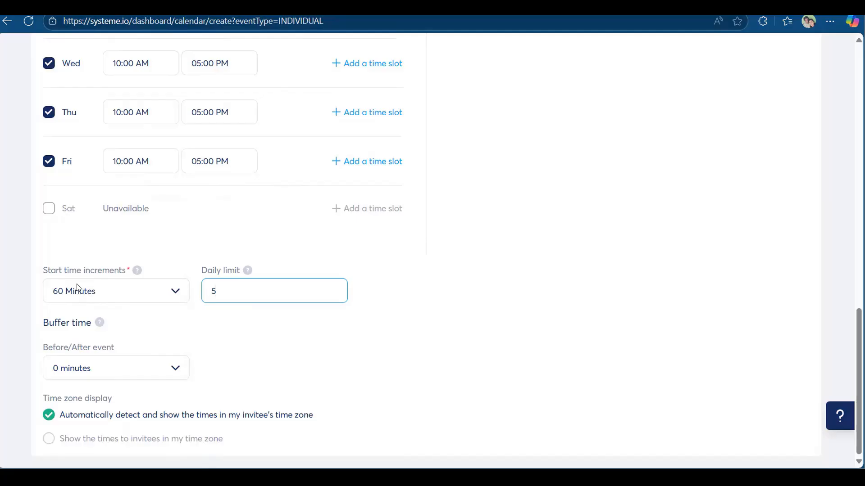
pyautogui.click(148, 296)
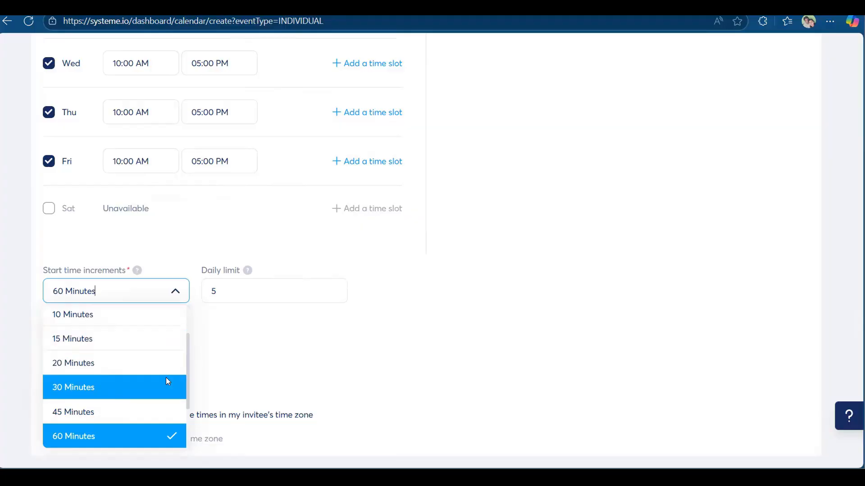
pyautogui.press('Return')
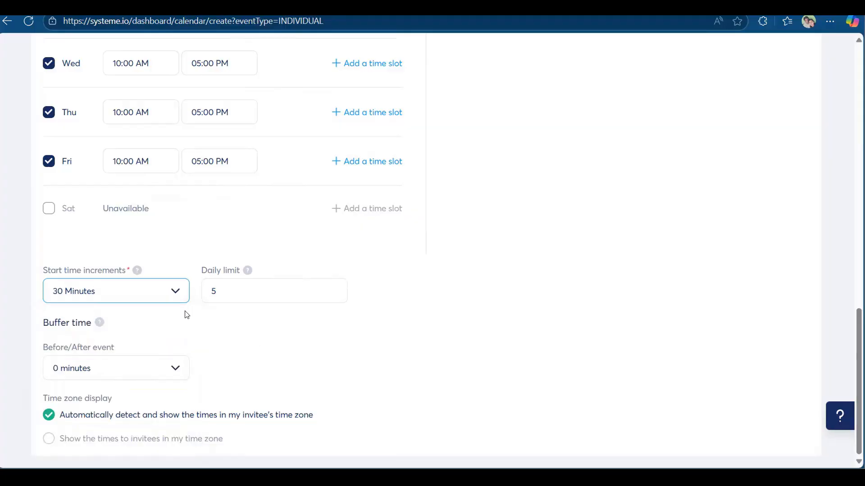
pyautogui.moveTo(136, 272)
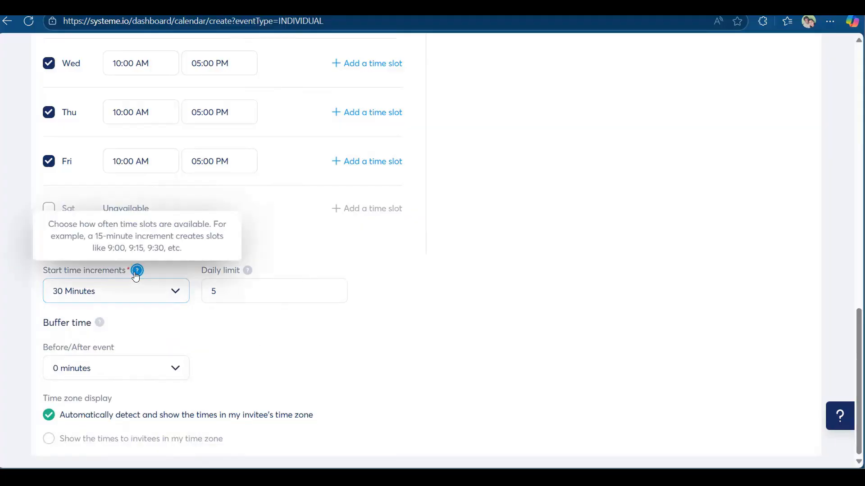
pyautogui.click(121, 257)
pyautogui.click(163, 298)
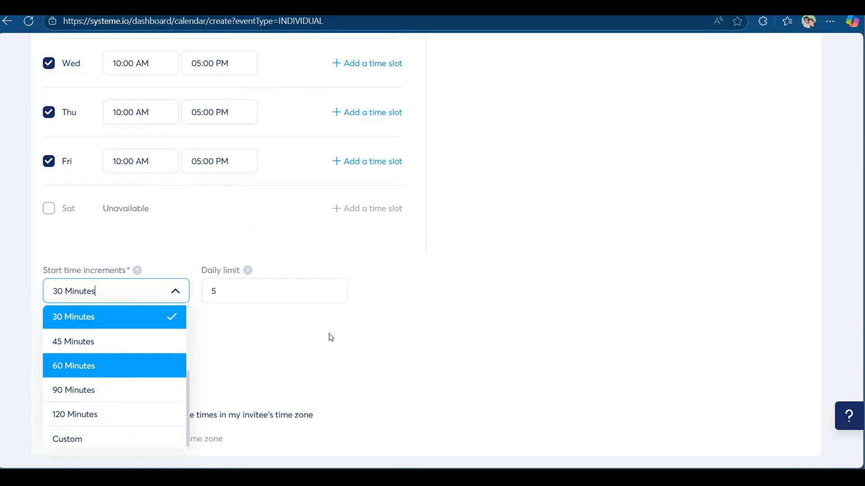
pyautogui.click(94, 372)
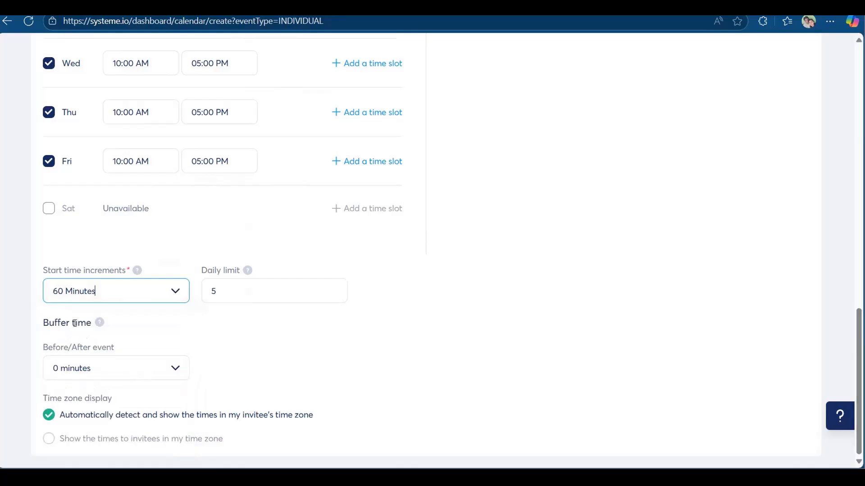
# Set a 60-minute buffer time before/after events.
pyautogui.click(134, 374)
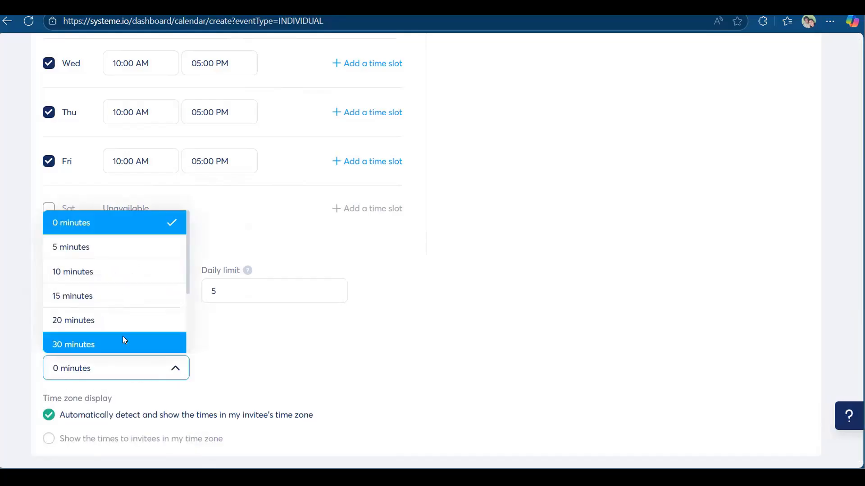
pyautogui.scroll(-1, 119, 334)
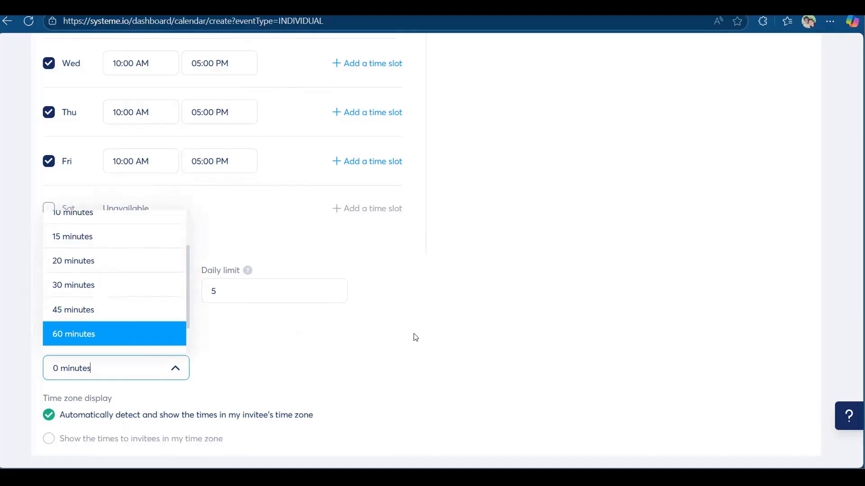
pyautogui.press('Return')
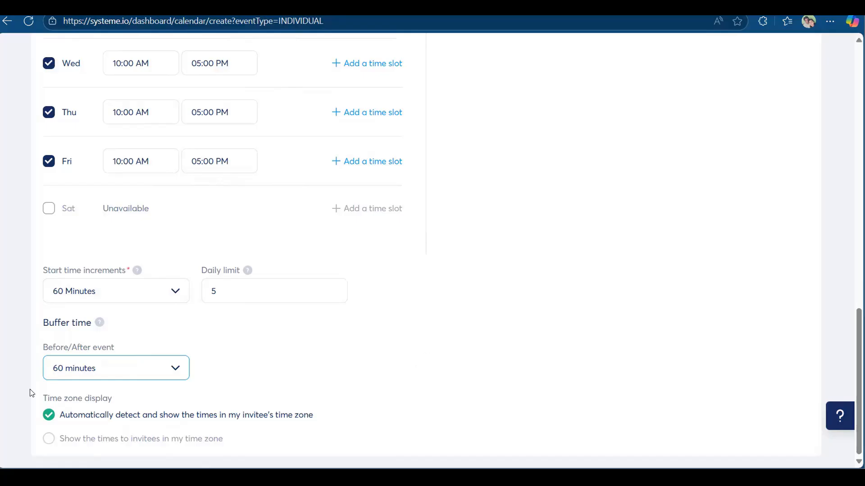
pyautogui.click(106, 432)
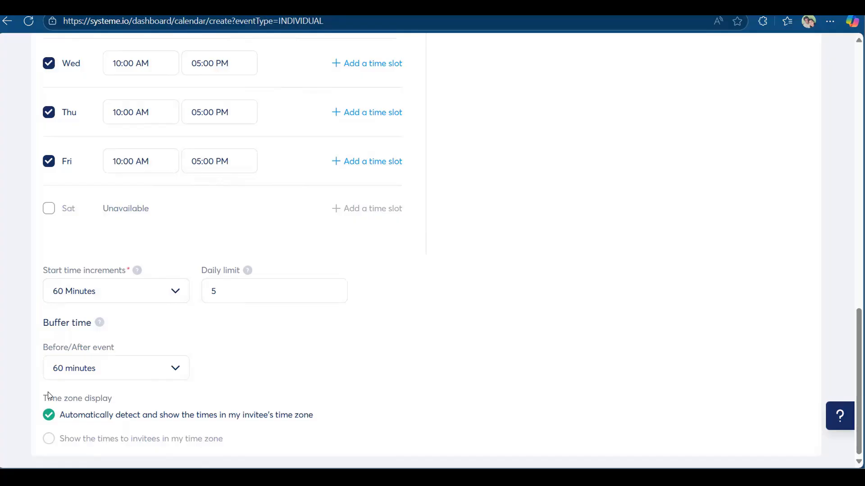
pyautogui.moveTo(49, 393)
pyautogui.mouseDown()
pyautogui.moveTo(38, 438)
pyautogui.moveTo(207, 436)
pyautogui.mouseUp()
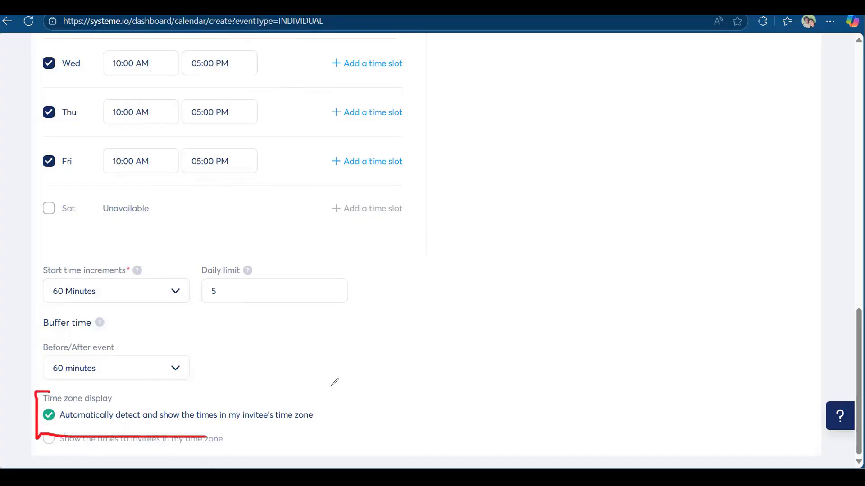
pyautogui.moveTo(335, 381); pyautogui.dragTo(57, 387)
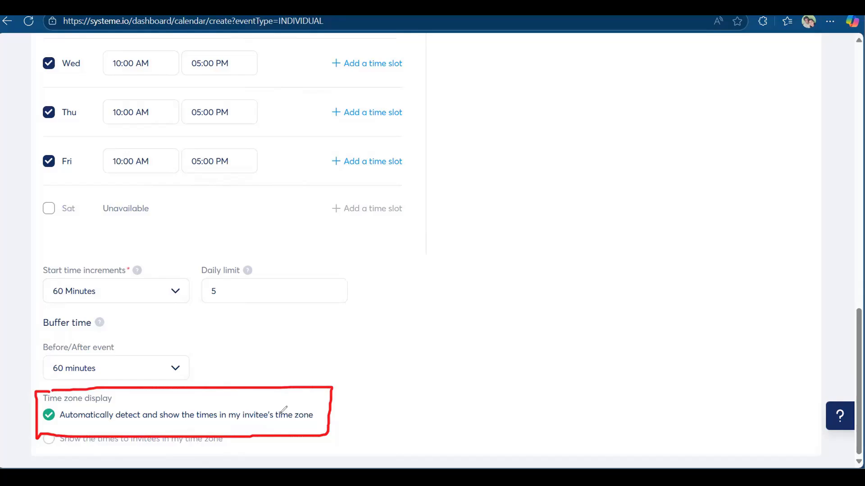
pyautogui.moveTo(435, 389)
pyautogui.mouseDown()
pyautogui.moveTo(335, 393)
pyautogui.moveTo(350, 405)
pyautogui.mouseUp()
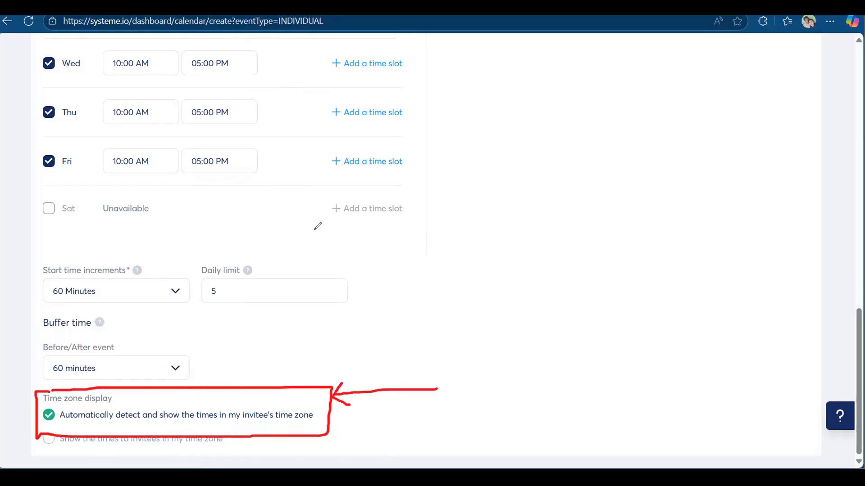
pyautogui.moveTo(102, 181); pyautogui.dragTo(155, 187)
pyautogui.moveTo(107, 141); pyautogui.dragTo(108, 176)
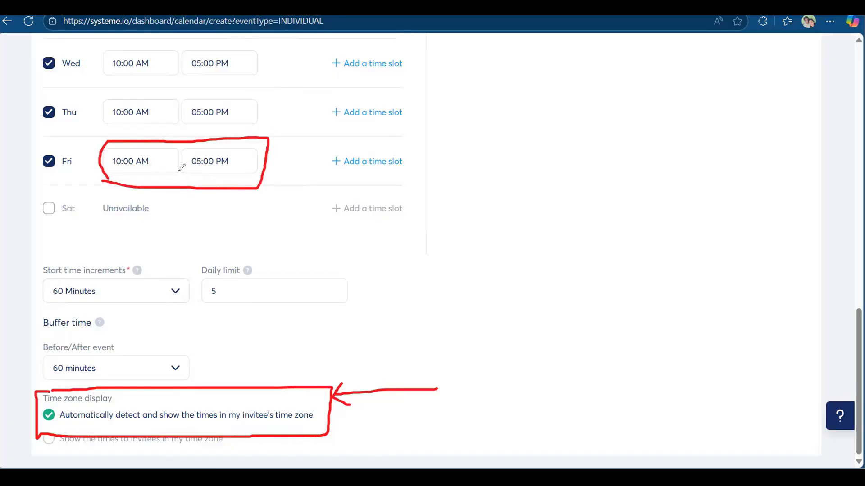
pyautogui.moveTo(179, 187)
pyautogui.mouseDown()
pyautogui.moveTo(189, 229)
pyautogui.moveTo(191, 182)
pyautogui.moveTo(199, 185)
pyautogui.mouseUp()
pyautogui.press('Escape')
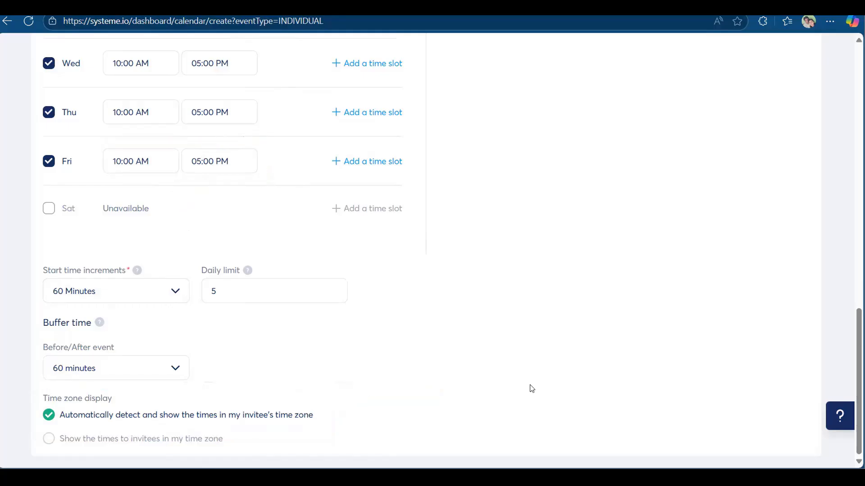
pyautogui.scroll(1, 641, 386)
pyautogui.scroll(-1, 365, 386)
pyautogui.scroll(1, 112, 421)
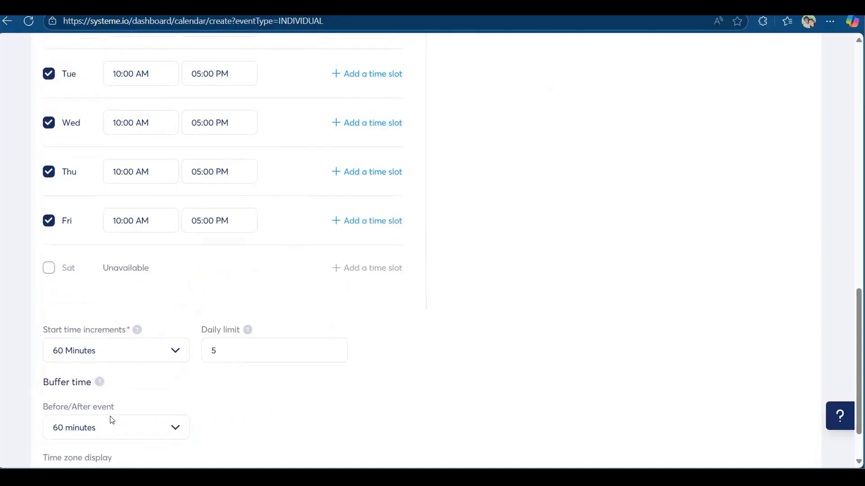
pyautogui.scroll(-1, 112, 420)
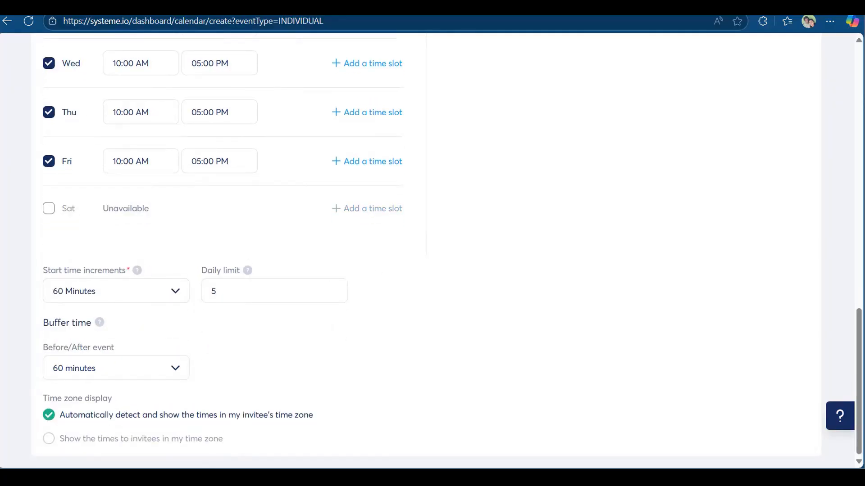
pyautogui.moveTo(559, 15); pyautogui.dragTo(553, 35)
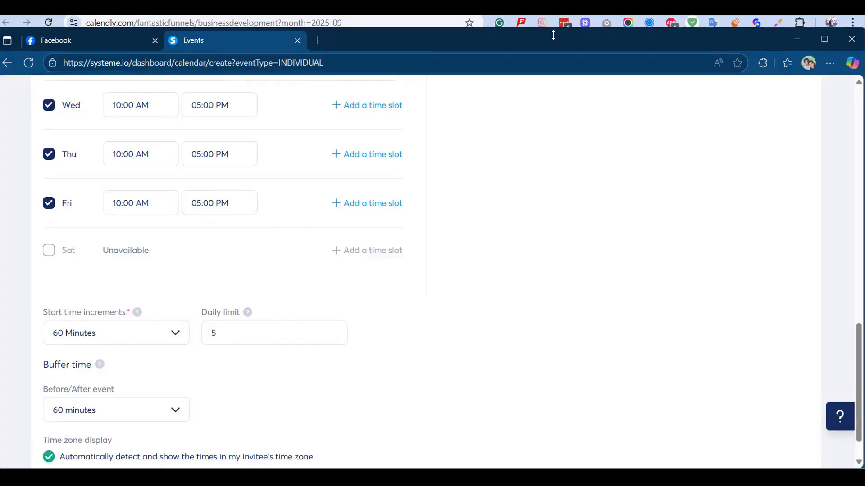
pyautogui.moveTo(553, 36); pyautogui.dragTo(578, 3)
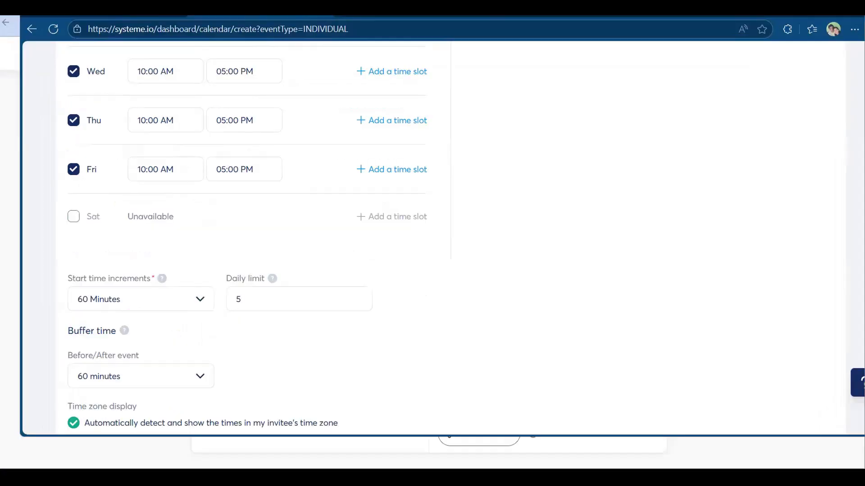
pyautogui.scroll(-2, 217, 265)
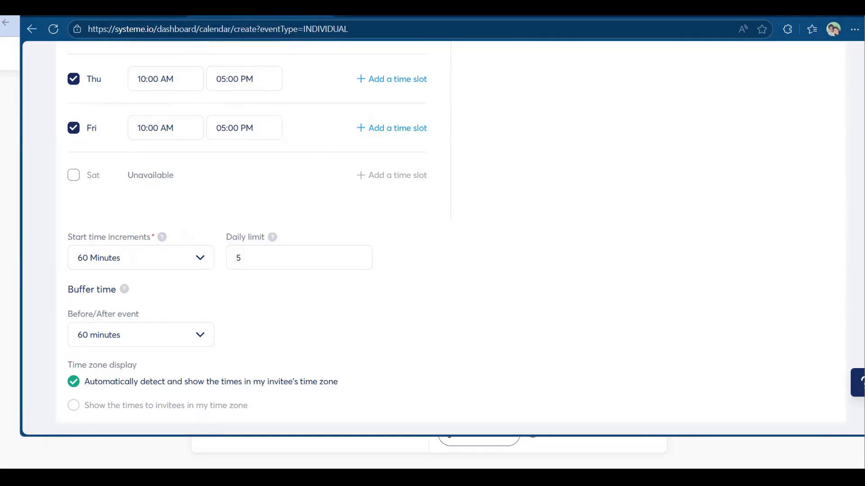
pyautogui.moveTo(433, 8); pyautogui.dragTo(405, 8)
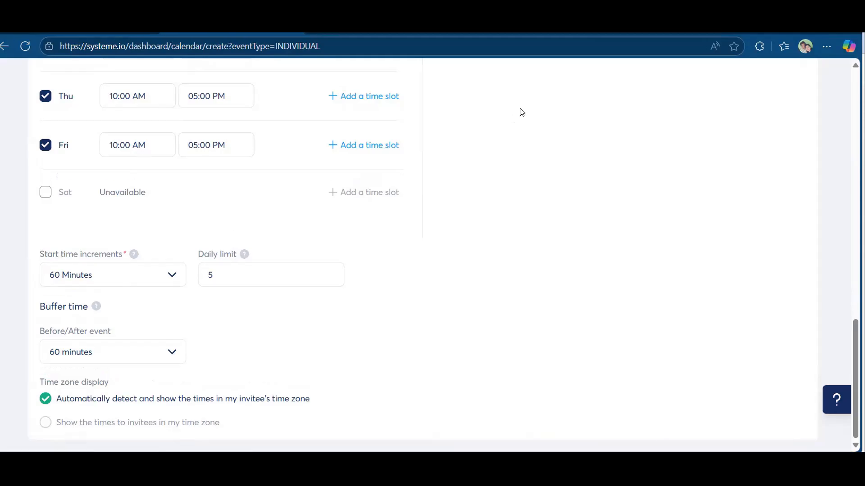
pyautogui.scroll(10, 575, 239)
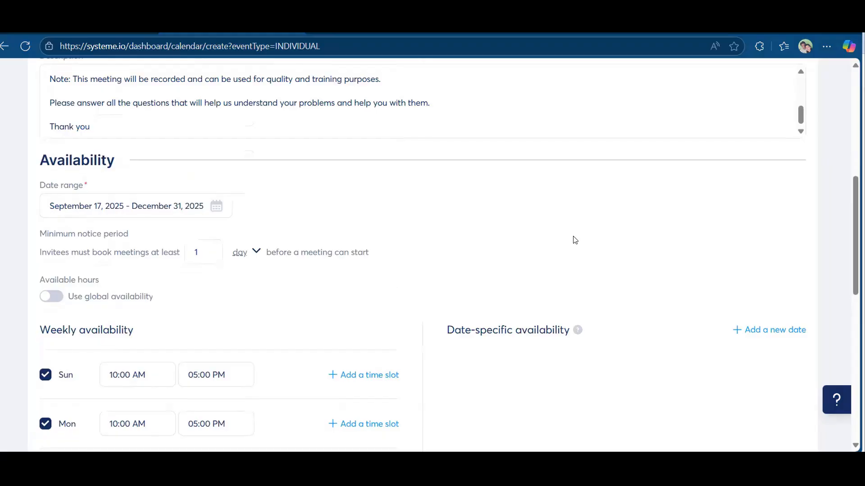
pyautogui.scroll(-1, 575, 240)
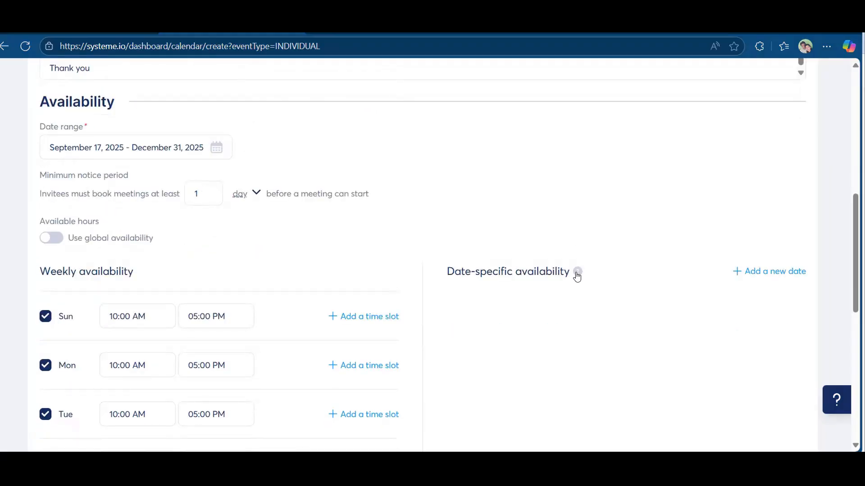
pyautogui.moveTo(578, 275)
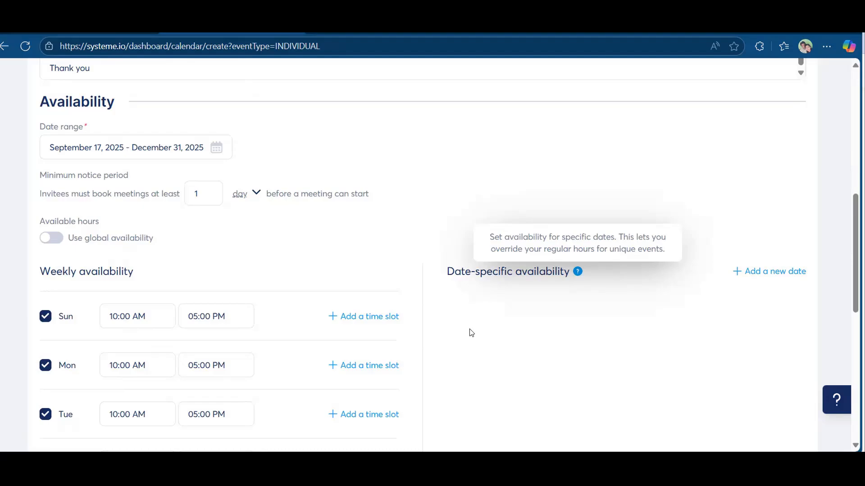
pyautogui.scroll(-1, 162, 342)
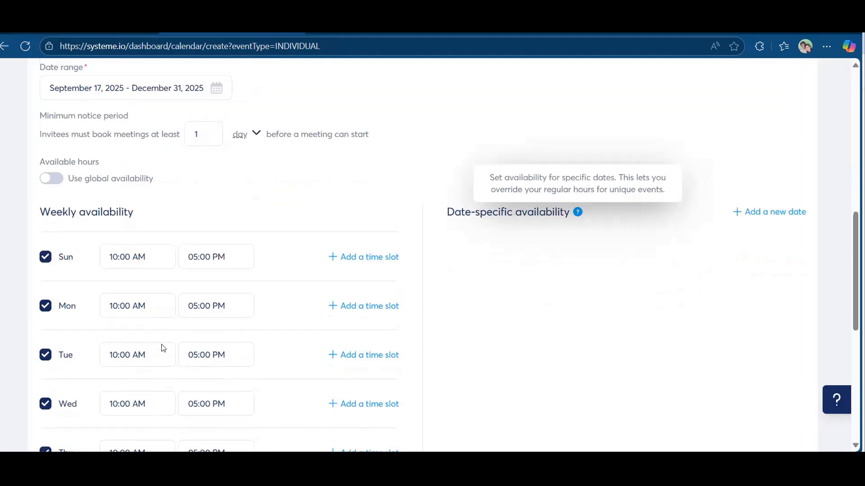
pyautogui.scroll(-2, 181, 333)
pyautogui.scroll(2, 541, 225)
pyautogui.scroll(-2, 93, 408)
pyautogui.scroll(-1, 123, 414)
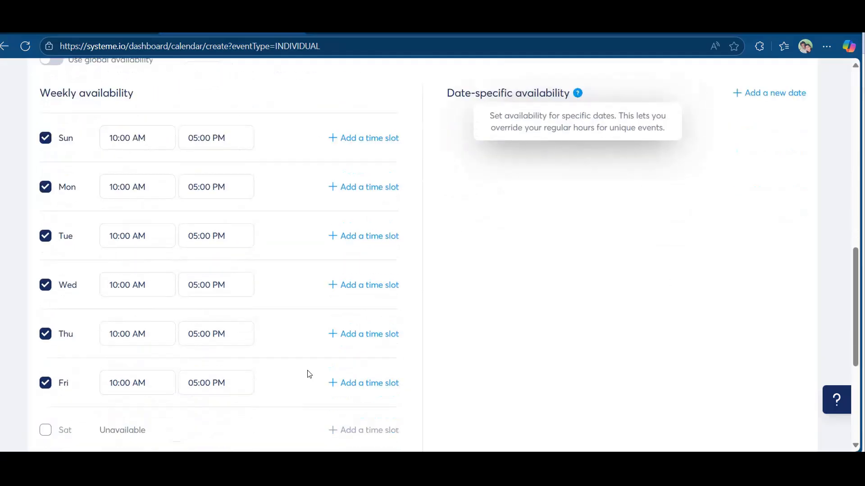
pyautogui.scroll(2, 795, 157)
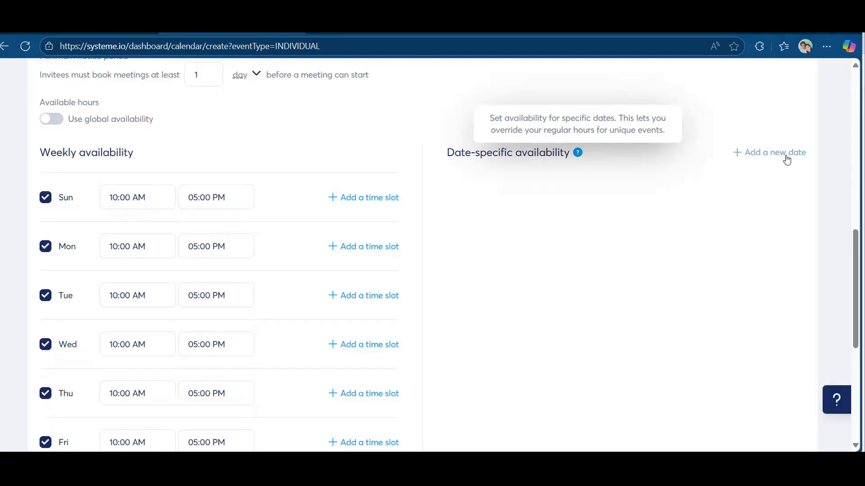
# Add a date-specific availability entry for September 28, 2025.
pyautogui.click(787, 159)
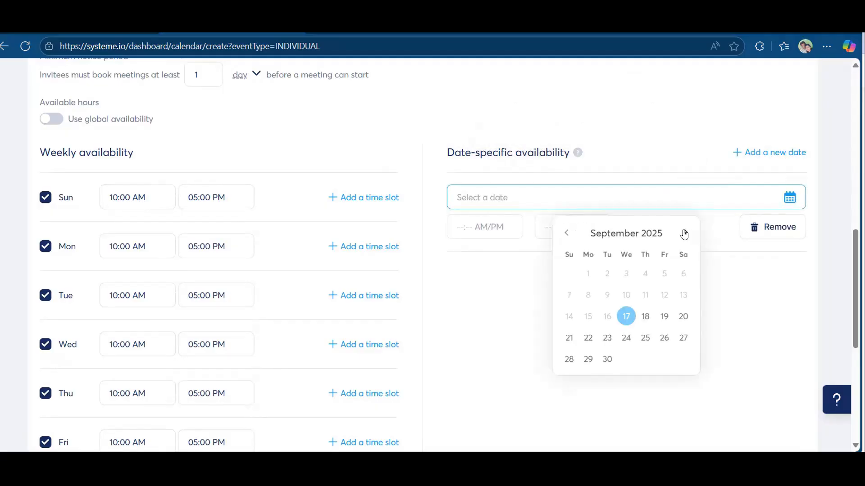
pyautogui.click(665, 338)
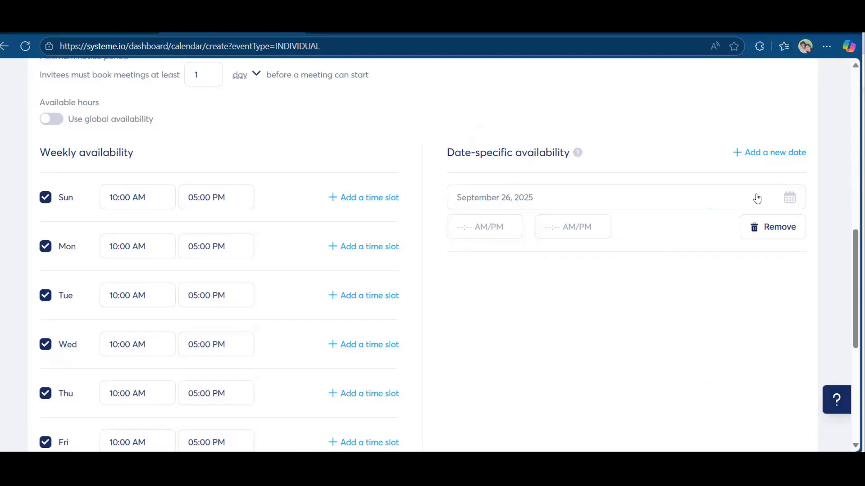
pyautogui.click(788, 199)
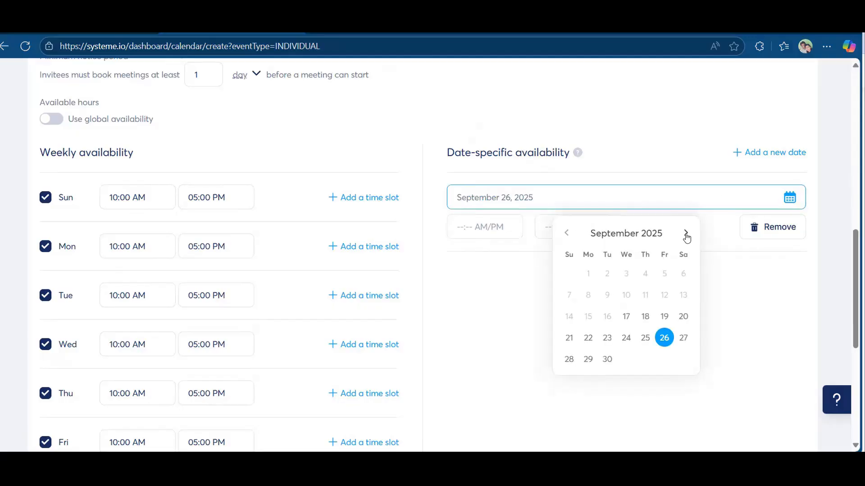
pyautogui.click(686, 234)
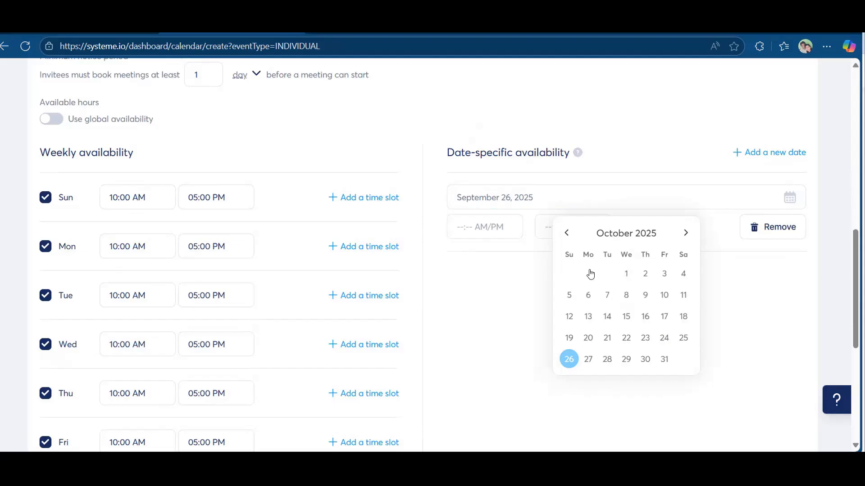
pyautogui.click(566, 233)
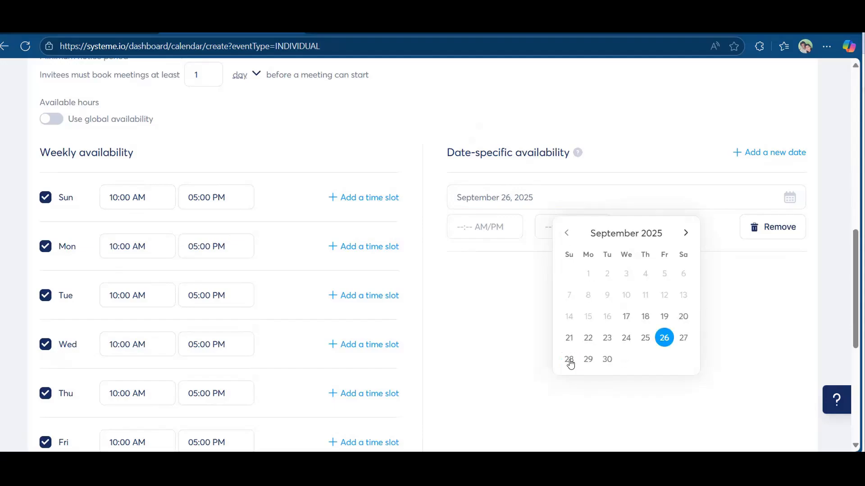
pyautogui.click(569, 360)
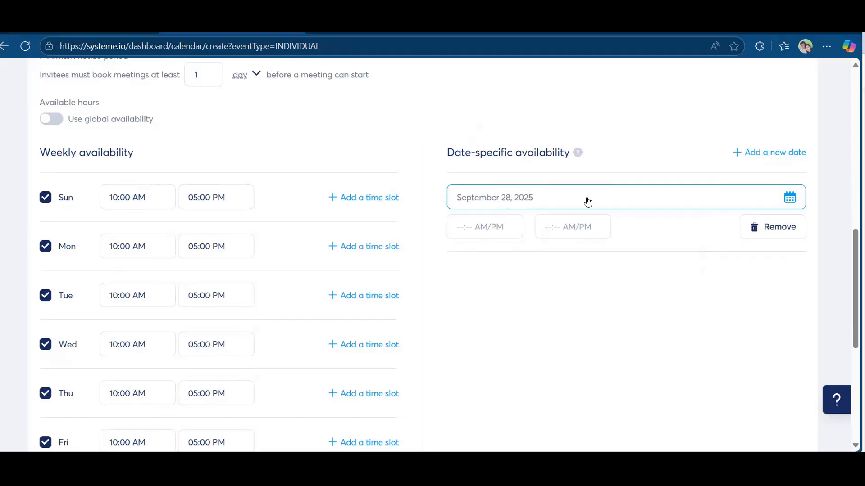
pyautogui.click(702, 202)
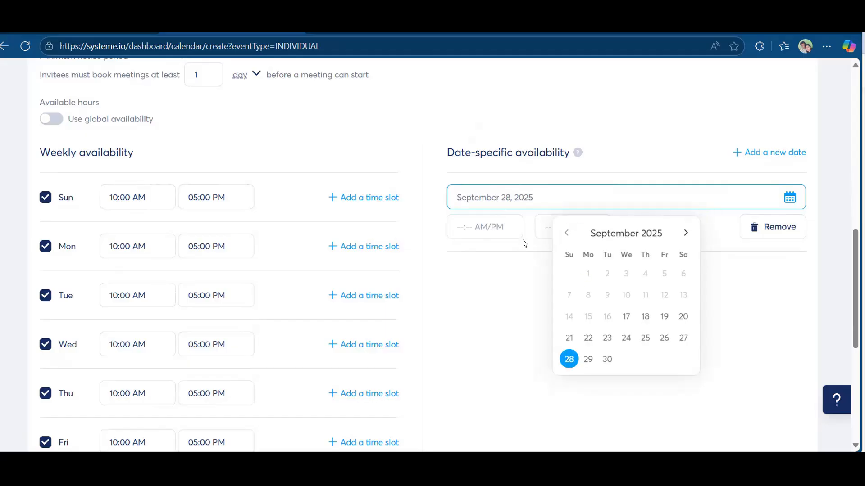
# Set that date's available hours to 12:00 PM – 02:15 PM.
pyautogui.click(511, 225)
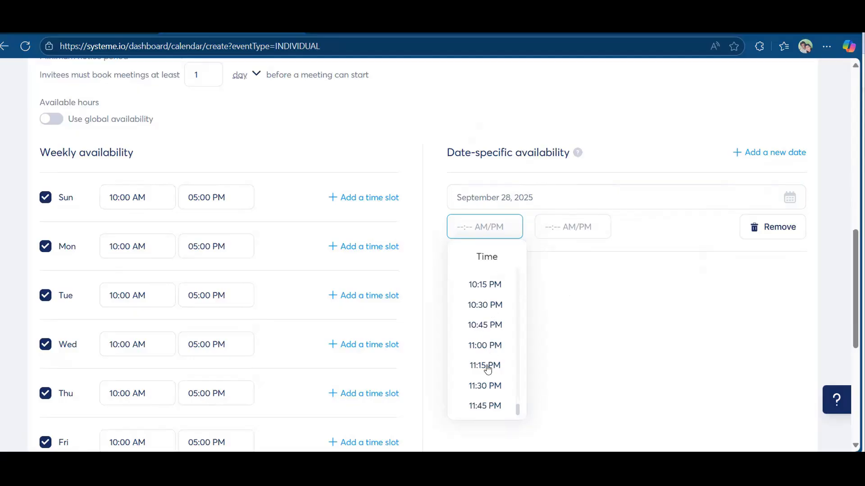
pyautogui.scroll(5, 489, 360)
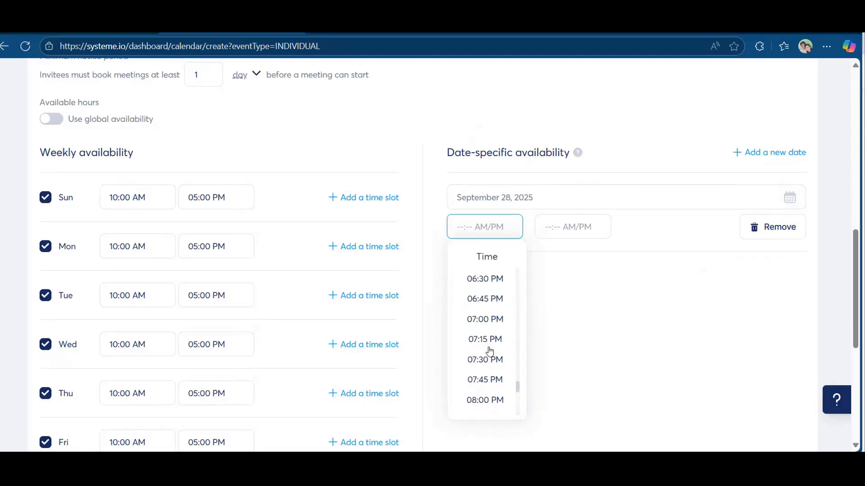
pyautogui.scroll(5, 490, 351)
pyautogui.scroll(6, 494, 315)
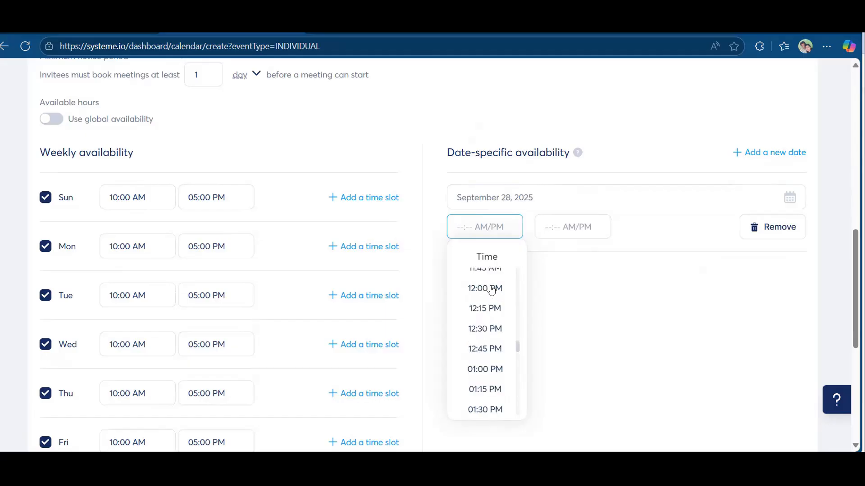
pyautogui.click(492, 289)
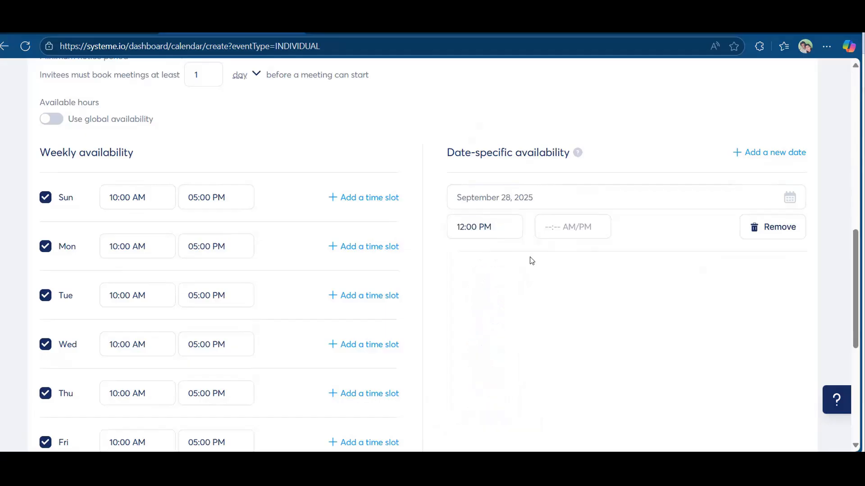
pyautogui.click(569, 230)
pyautogui.scroll(5, 575, 339)
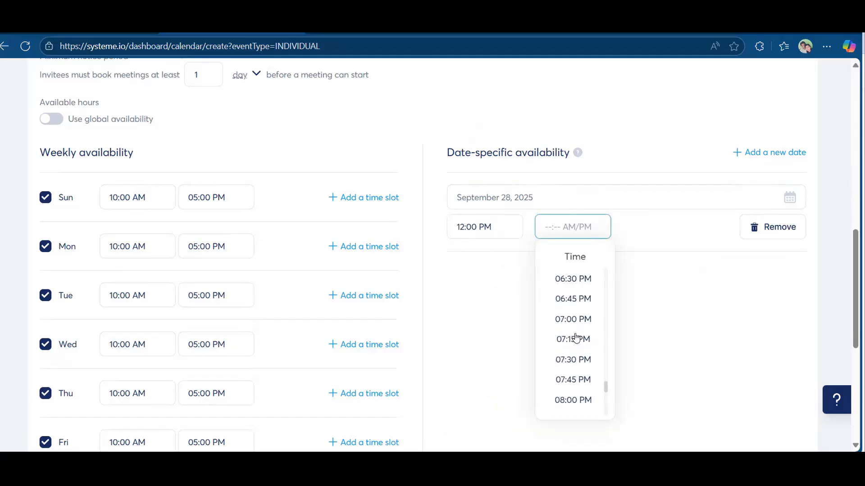
pyautogui.scroll(6, 576, 339)
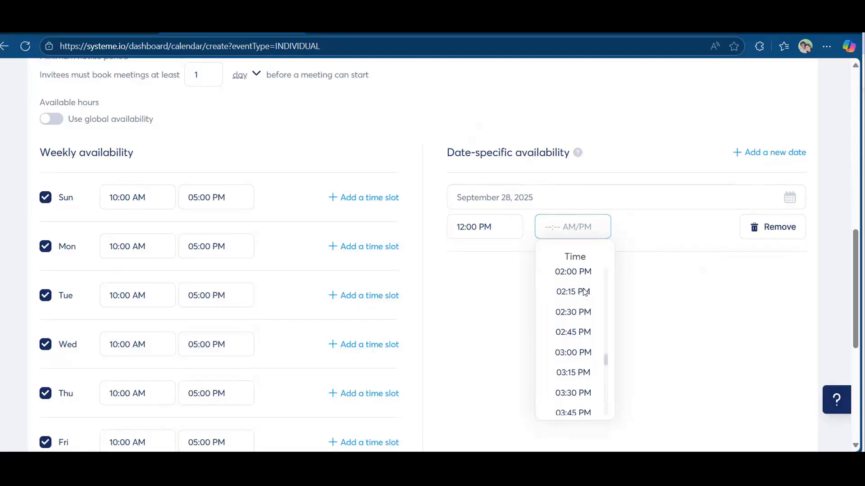
pyautogui.click(584, 293)
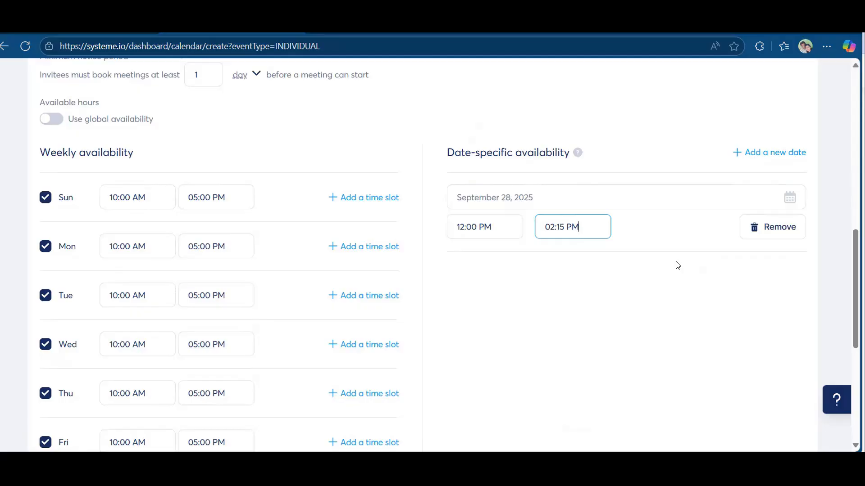
pyautogui.scroll(10, 678, 265)
pyautogui.scroll(-8, 678, 265)
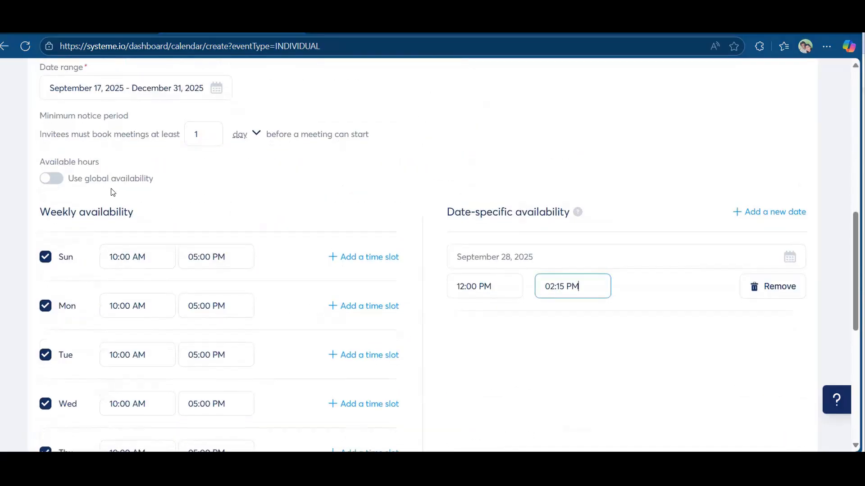
pyautogui.moveTo(50, 180)
# Save the event, review its booking preview, and close it to return to the Events list.
pyautogui.scroll(8, 611, 236)
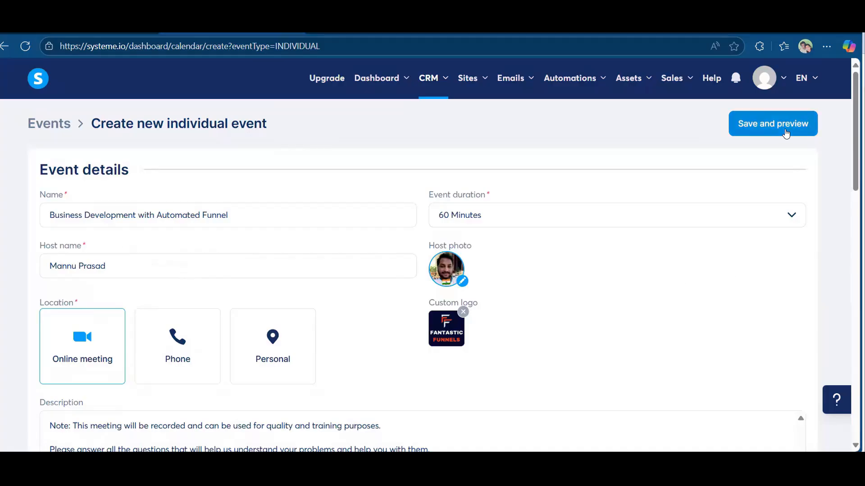
pyautogui.click(786, 131)
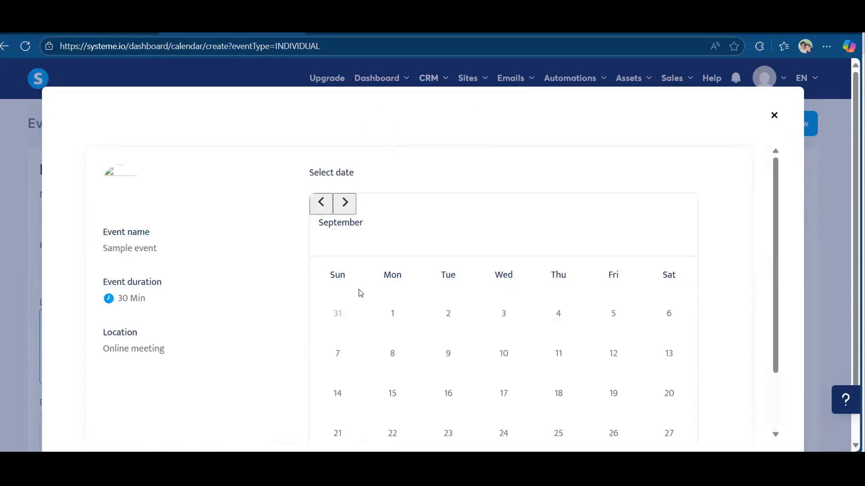
pyautogui.scroll(-3, 360, 293)
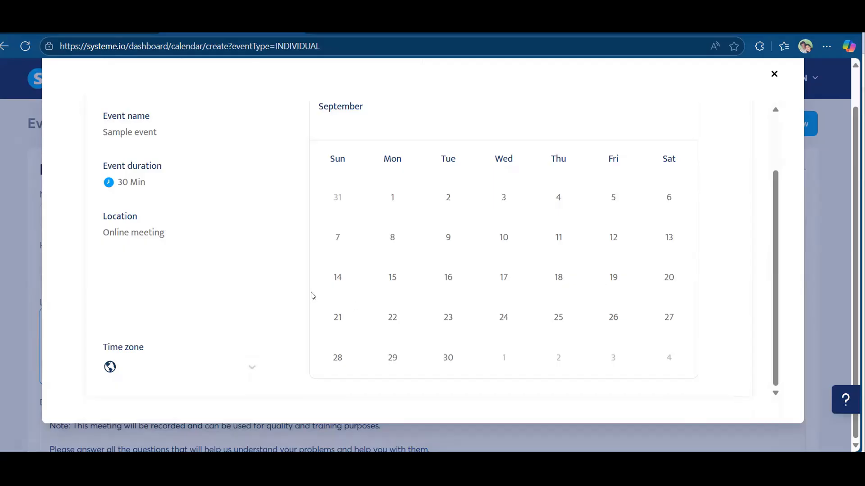
pyautogui.scroll(5, 496, 256)
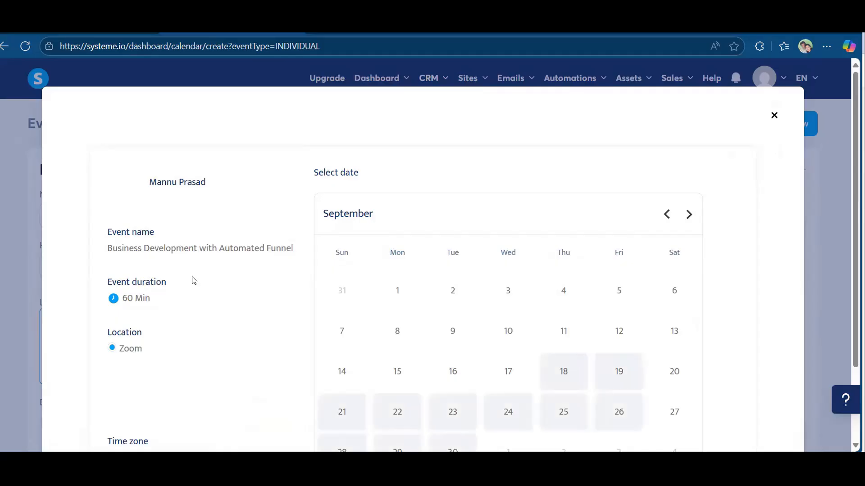
pyautogui.moveTo(115, 246); pyautogui.dragTo(216, 264)
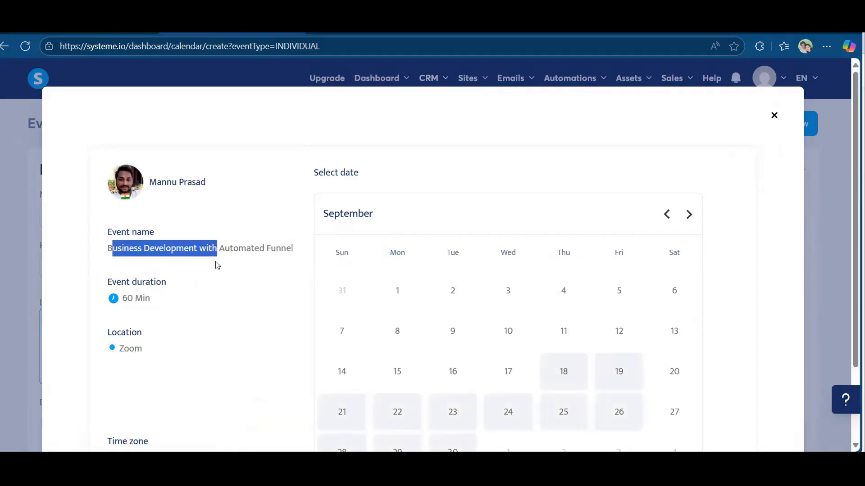
pyautogui.click(140, 253)
pyautogui.scroll(-2, 138, 270)
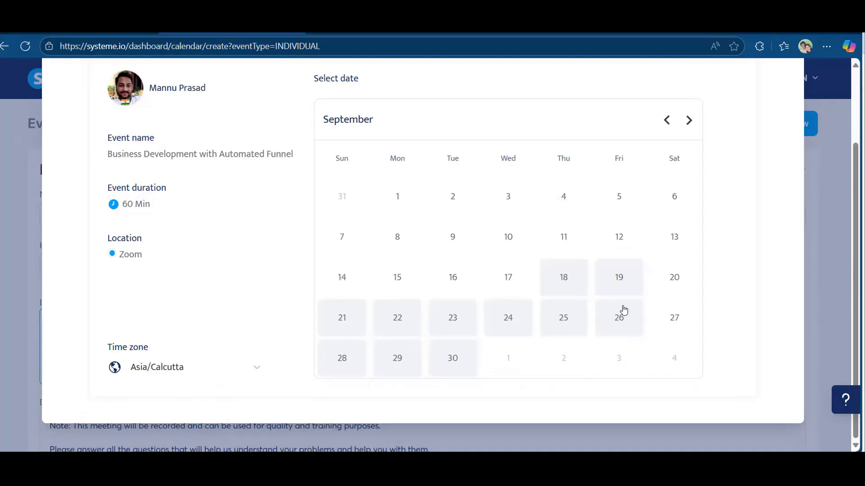
pyautogui.scroll(3, 755, 158)
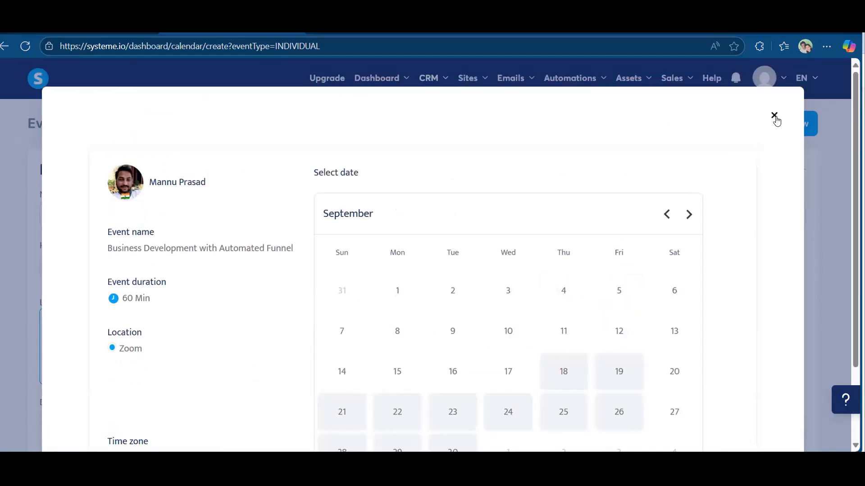
pyautogui.click(774, 117)
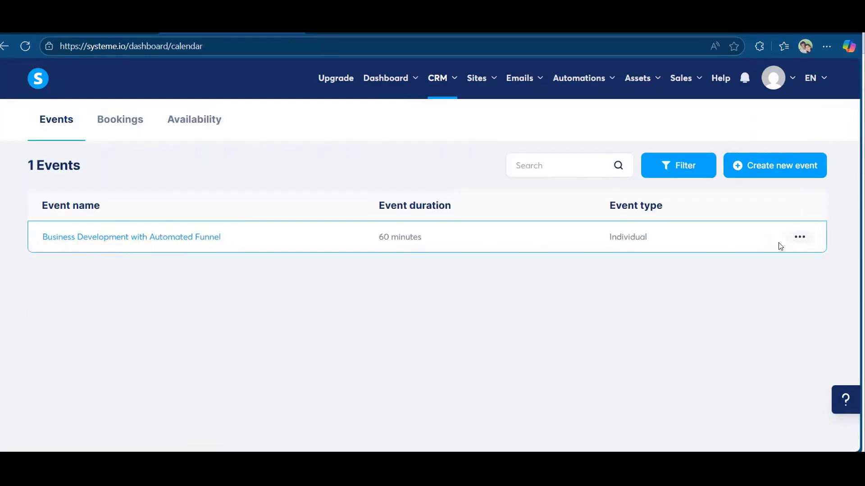
# Go to Sites > Sales funnels to list the funnels.
pyautogui.click(798, 238)
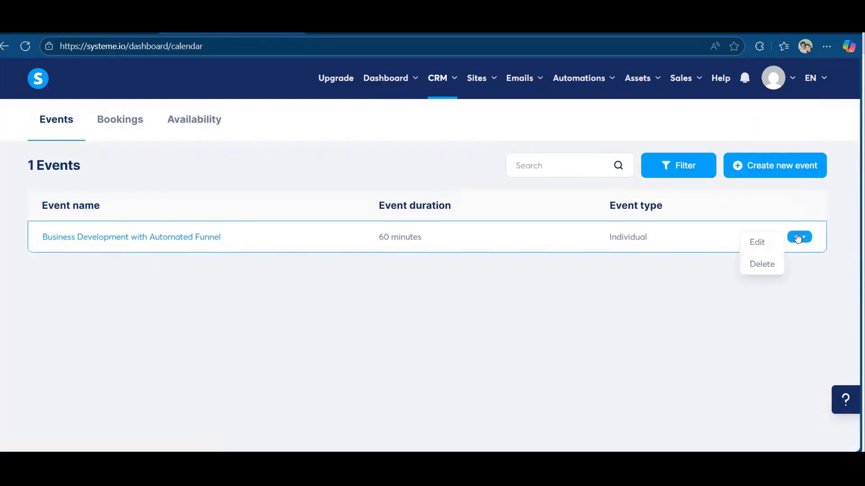
pyautogui.click(421, 141)
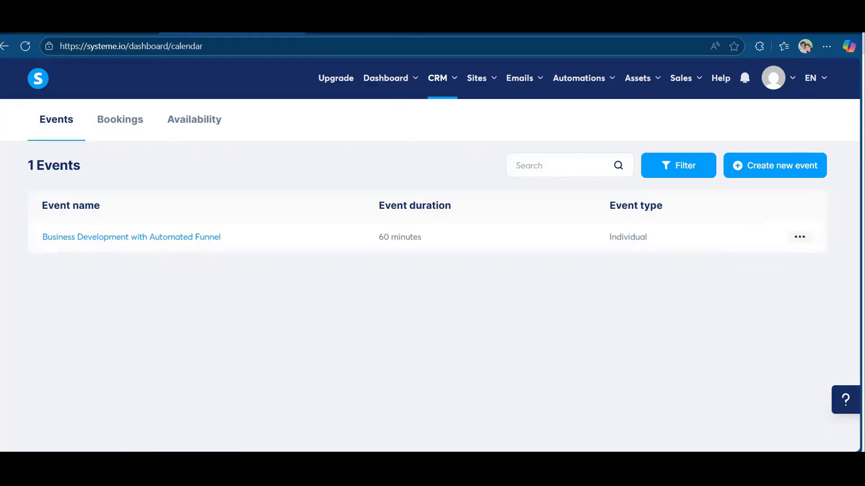
pyautogui.click(485, 79)
pyautogui.click(485, 130)
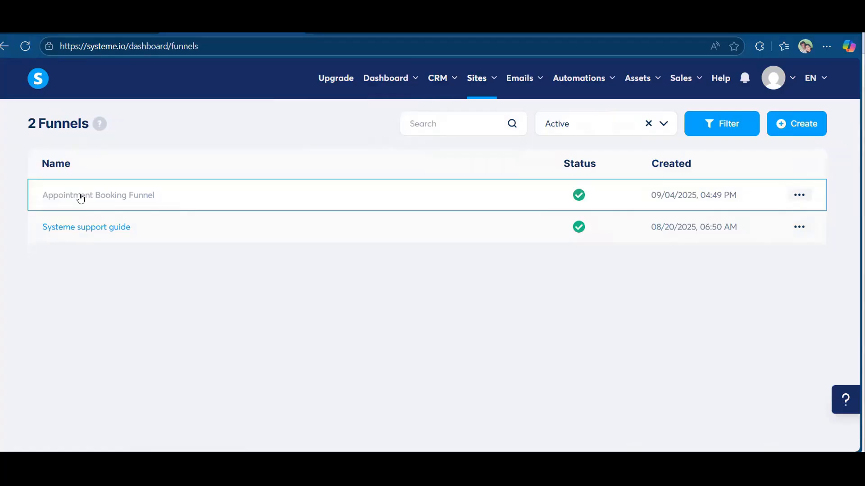
# In Appointment Booking Funnel, add an Opt-in page step 'Calendar' started from scratch and save it.
pyautogui.click(80, 199)
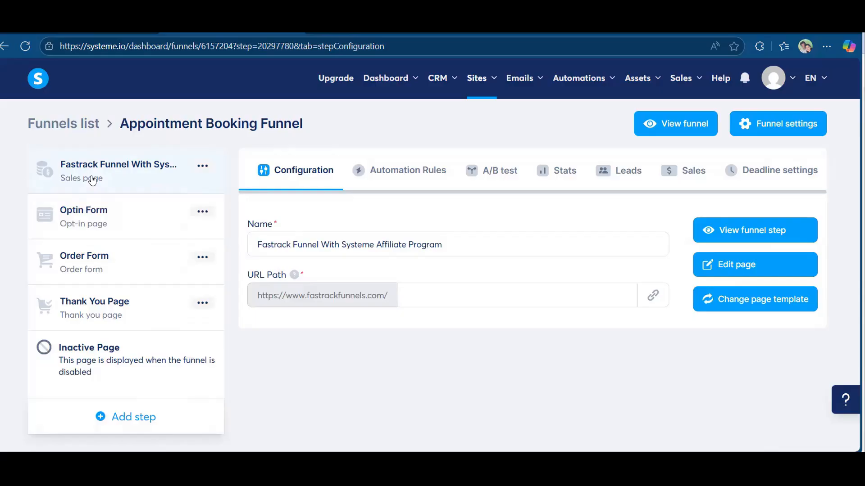
pyautogui.click(127, 421)
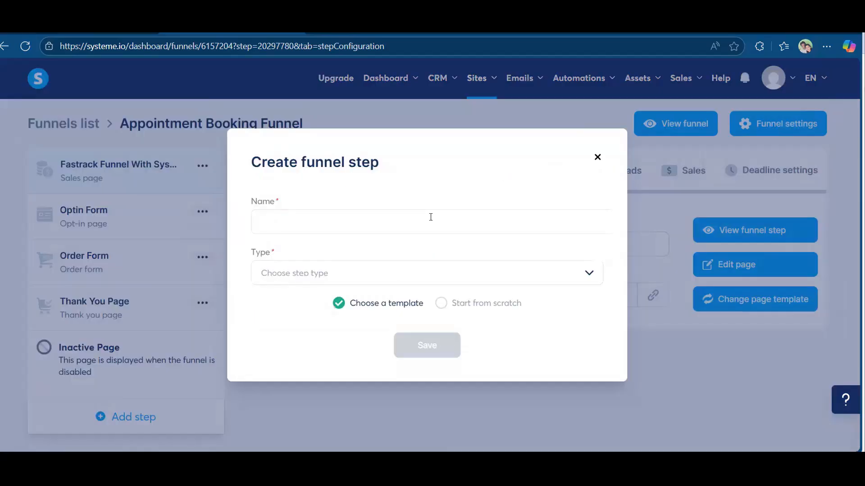
pyautogui.click(431, 217)
pyautogui.write('Ca')
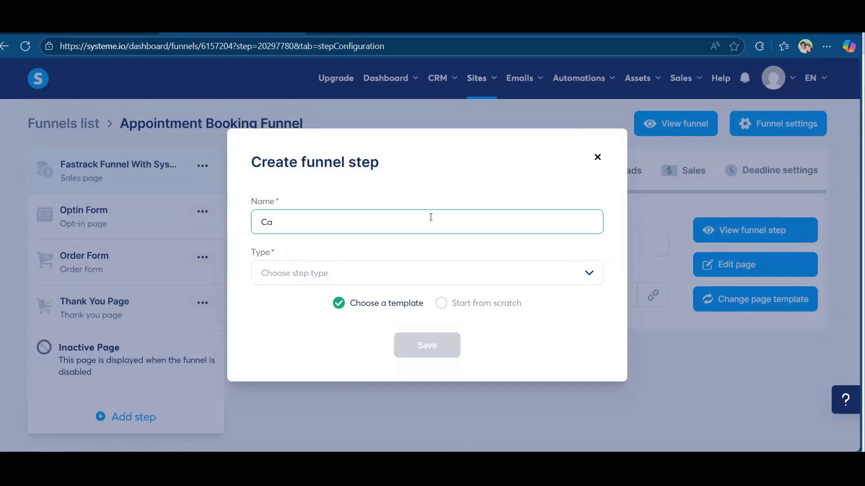
pyautogui.write('lendar')
pyautogui.click(426, 270)
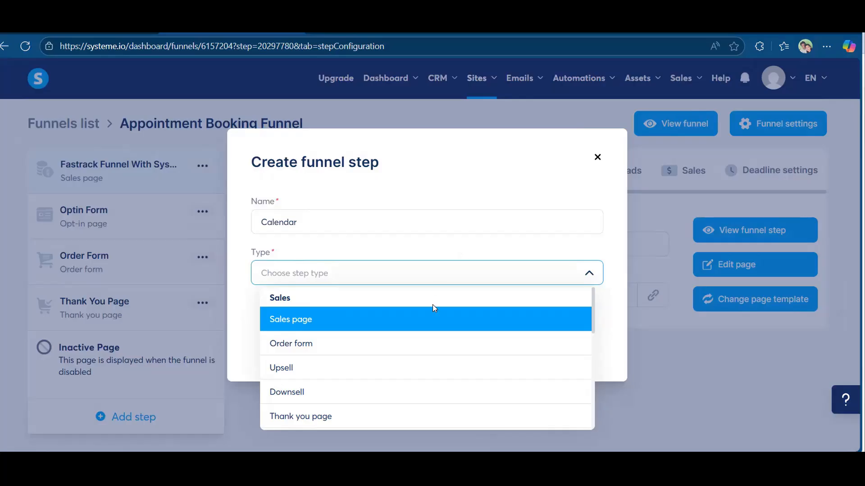
pyautogui.scroll(-3, 434, 307)
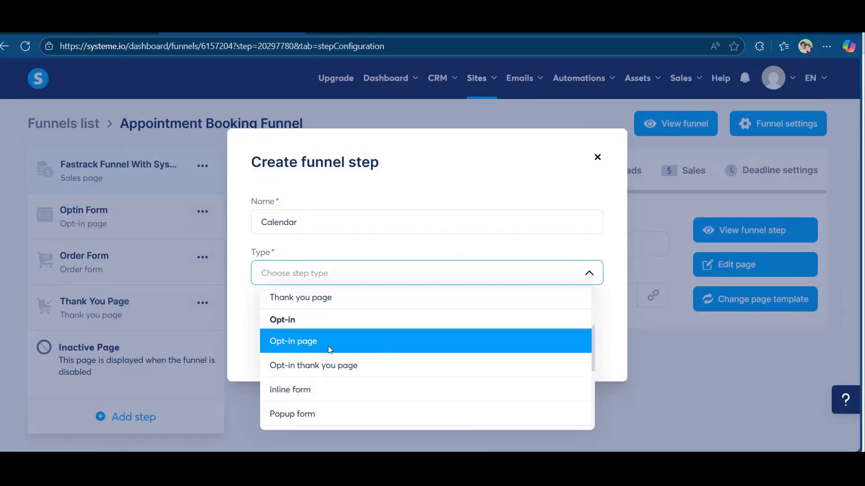
pyautogui.click(329, 350)
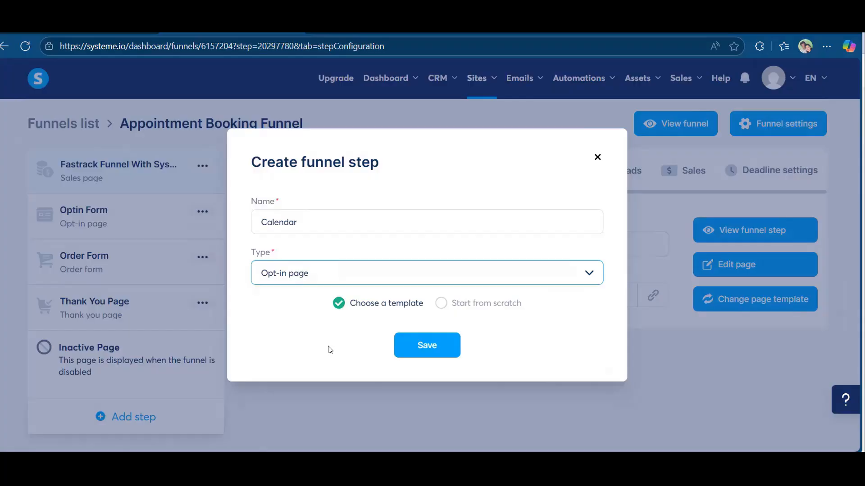
pyautogui.click(446, 306)
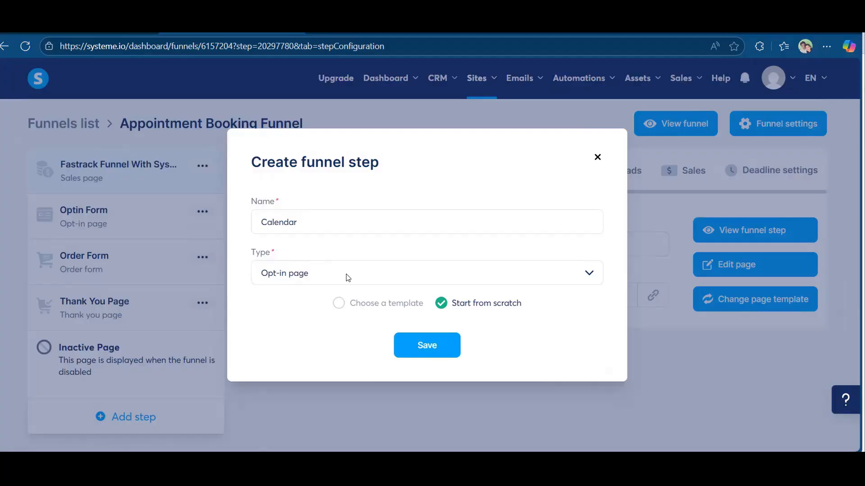
pyautogui.click(418, 352)
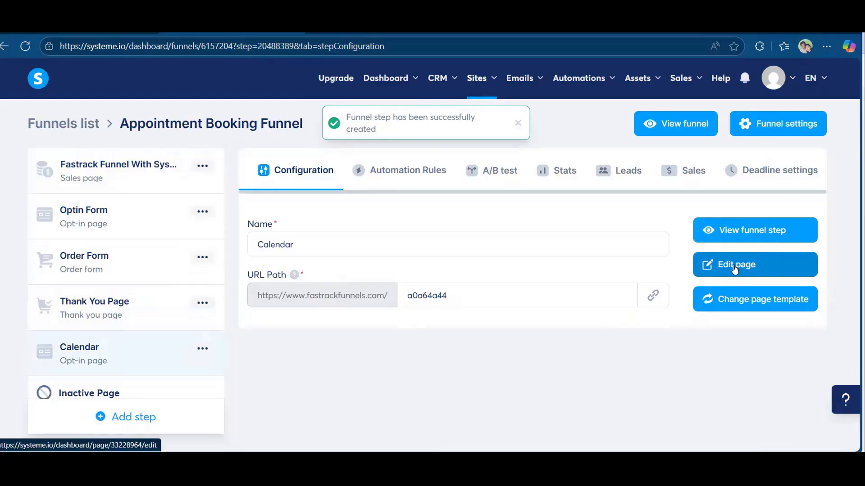
pyautogui.click(733, 265)
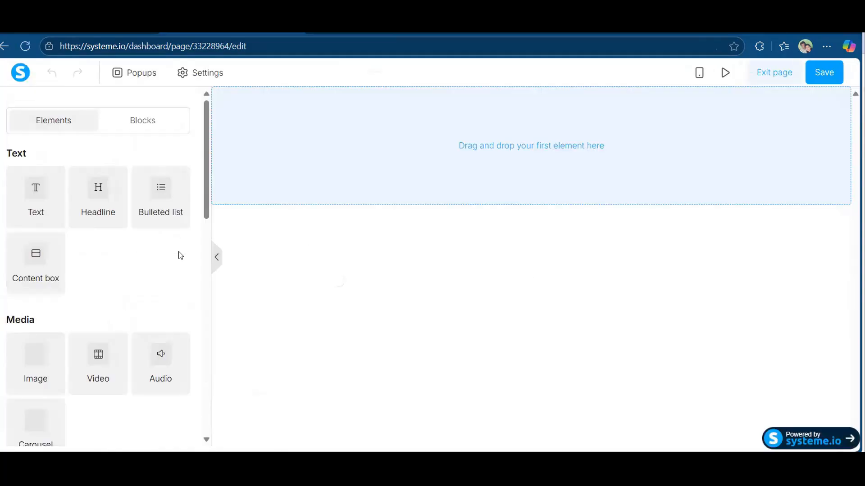
pyautogui.scroll(-8, 89, 303)
pyautogui.scroll(-2, 16, 178)
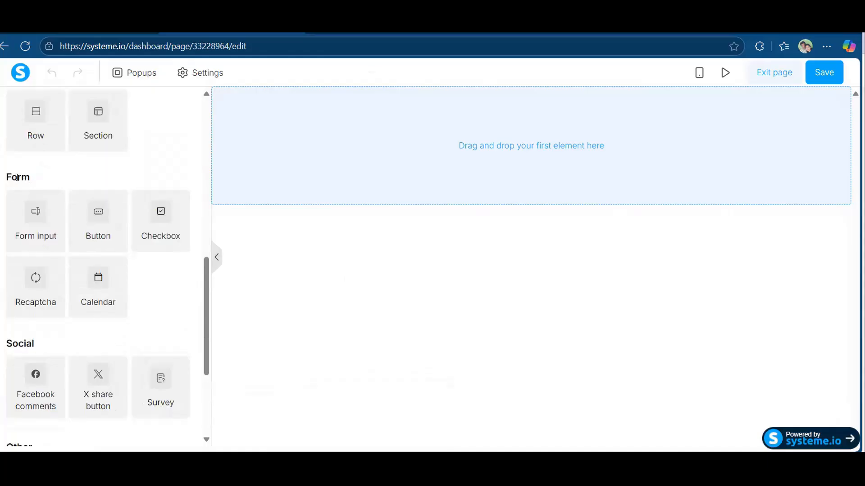
pyautogui.doubleClick(16, 177)
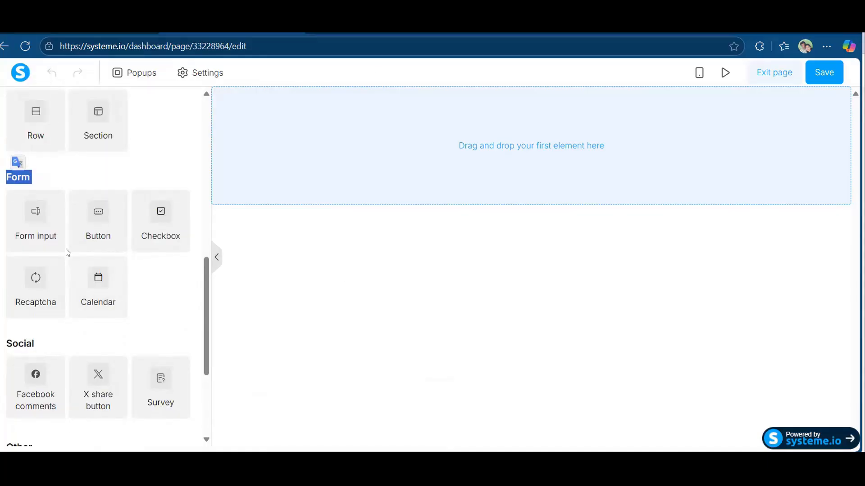
pyautogui.moveTo(68, 334)
pyautogui.mouseDown()
pyautogui.moveTo(138, 256)
pyautogui.moveTo(65, 334)
pyautogui.mouseUp()
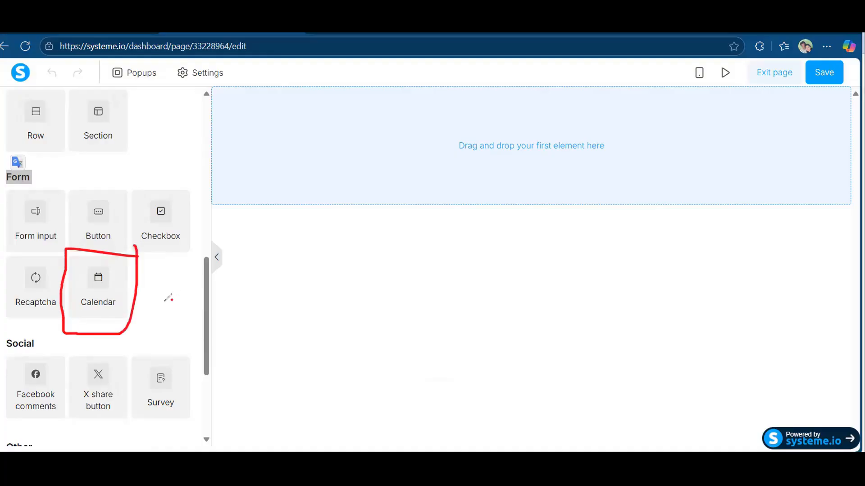
pyautogui.click(766, 72)
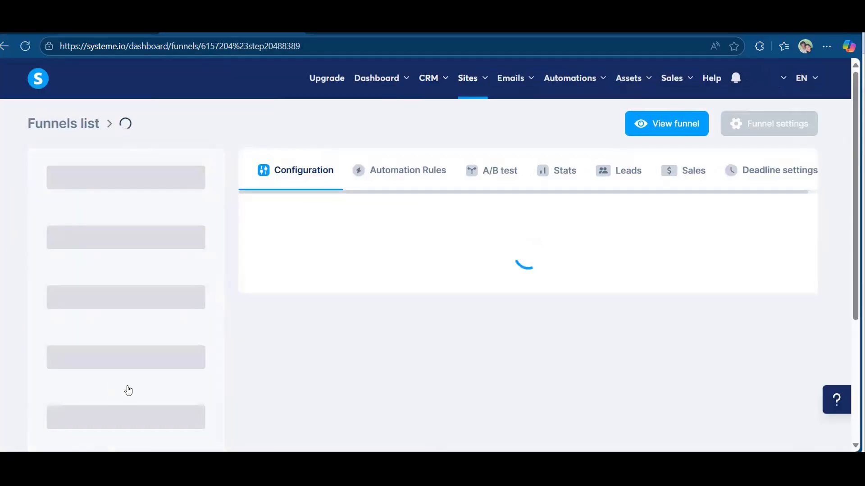
# Add a Contact us page step named 'cala', save it, and pick a template.
pyautogui.click(150, 426)
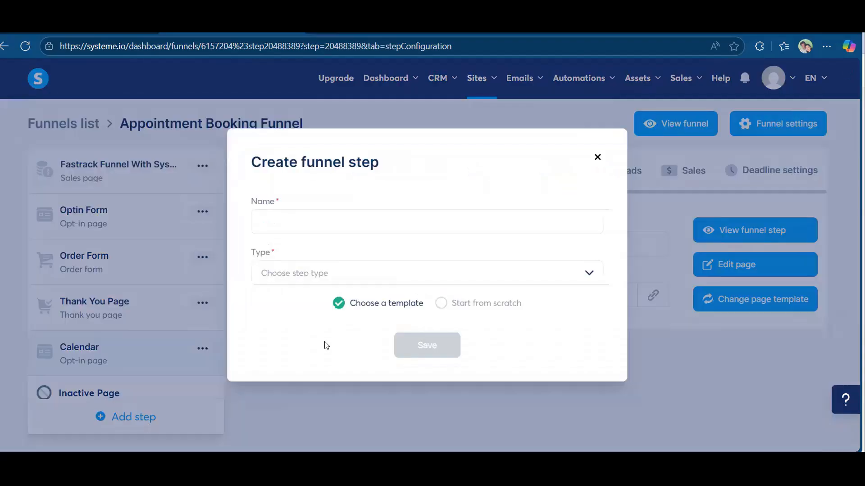
pyautogui.click(451, 283)
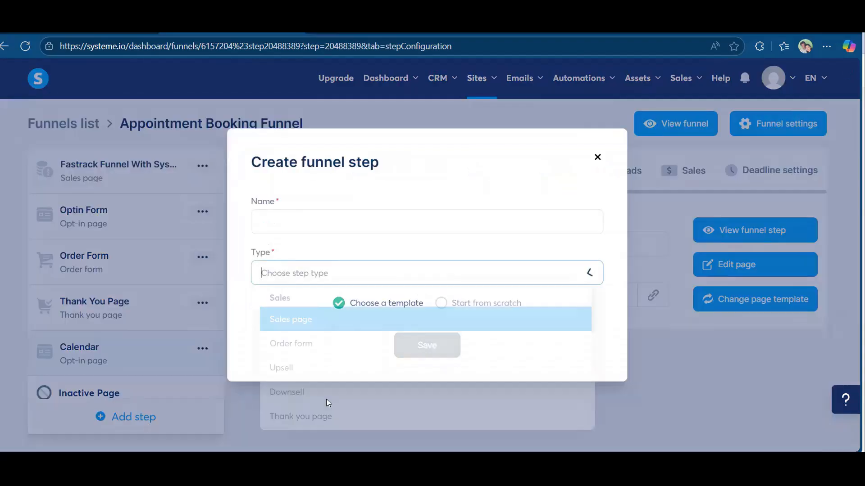
pyautogui.scroll(-1, 324, 373)
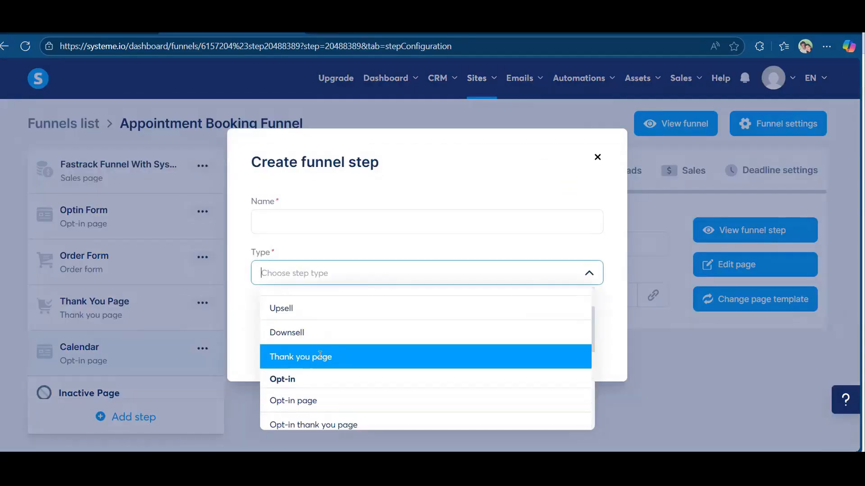
pyautogui.scroll(-1, 334, 395)
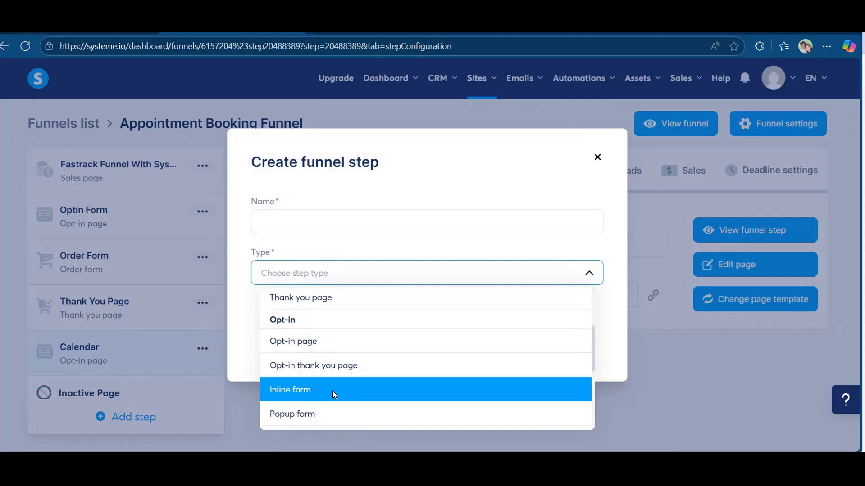
pyautogui.scroll(-2, 334, 394)
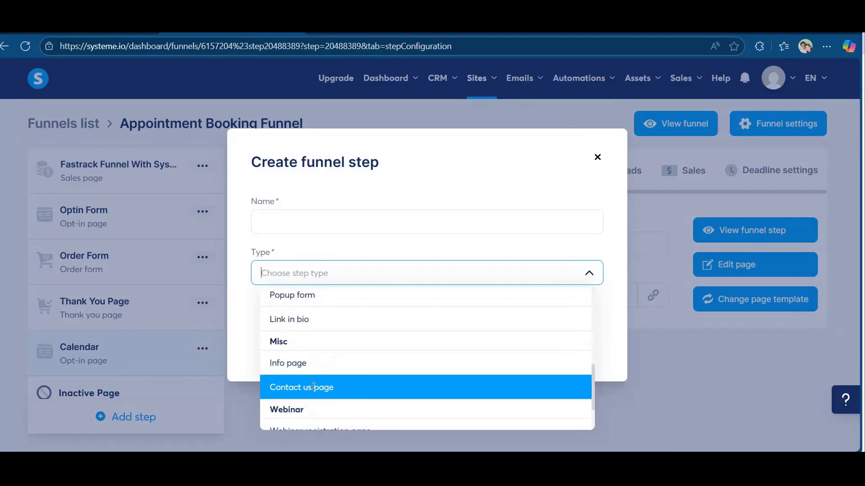
pyautogui.click(367, 379)
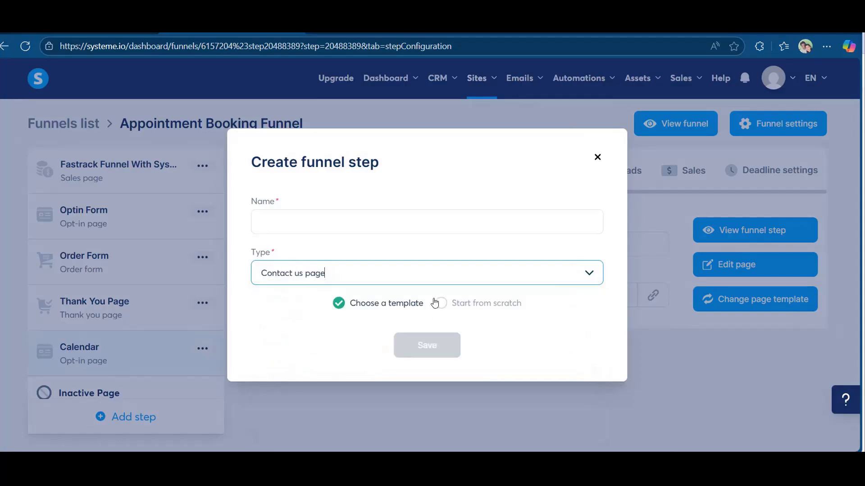
pyautogui.click(328, 217)
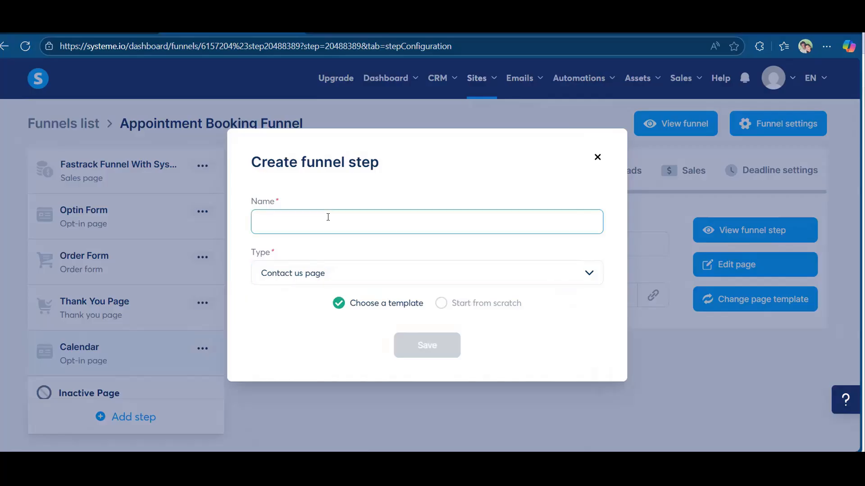
pyautogui.write('cald')
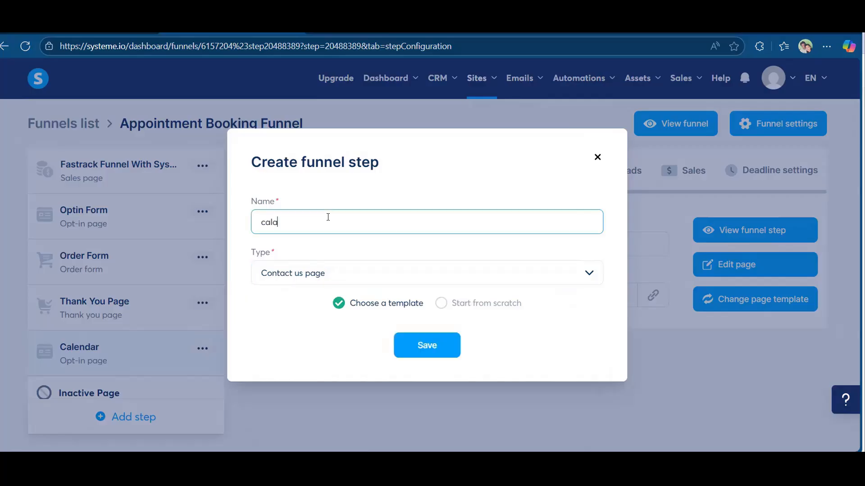
pyautogui.click(425, 346)
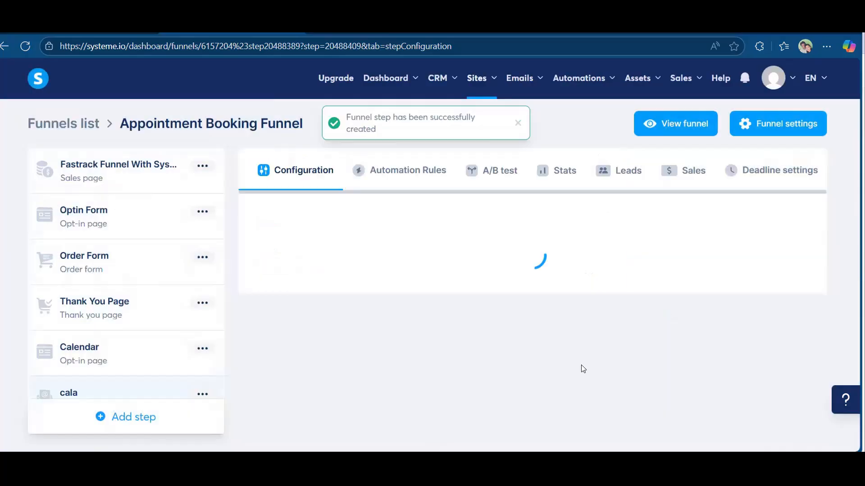
pyautogui.click(628, 302)
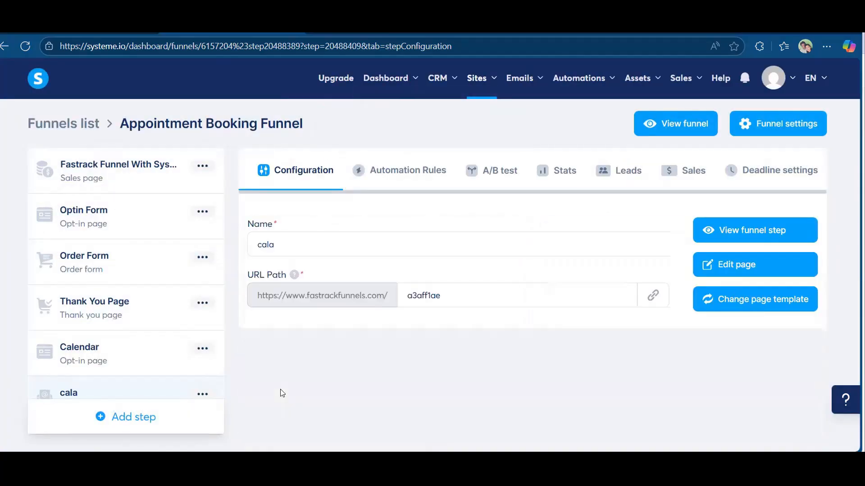
# Review the cala page's Contact us template in the editor, then exit back to the funnel.
pyautogui.click(753, 268)
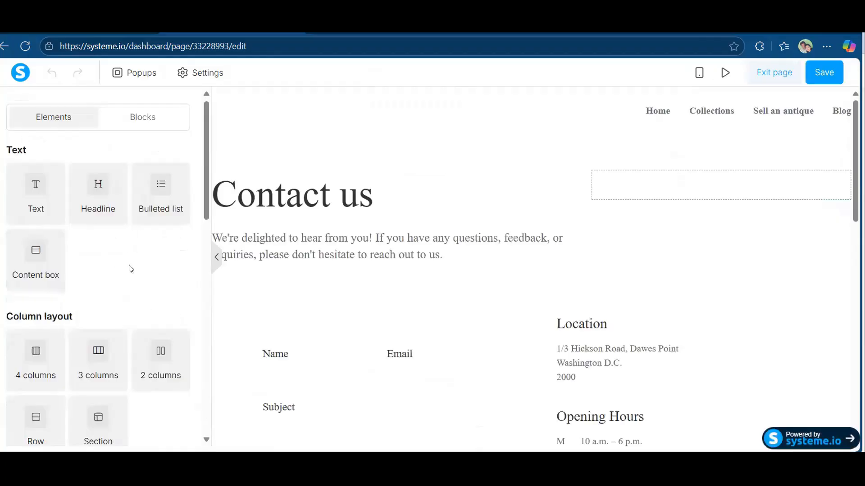
pyautogui.scroll(-5, 130, 269)
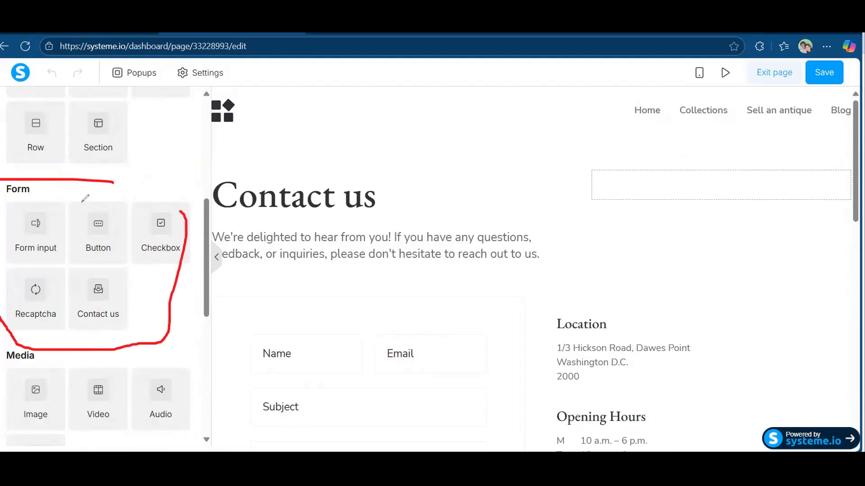
pyautogui.moveTo(181, 211)
pyautogui.mouseDown()
pyautogui.moveTo(1, 319)
pyautogui.moveTo(83, 202)
pyautogui.mouseUp()
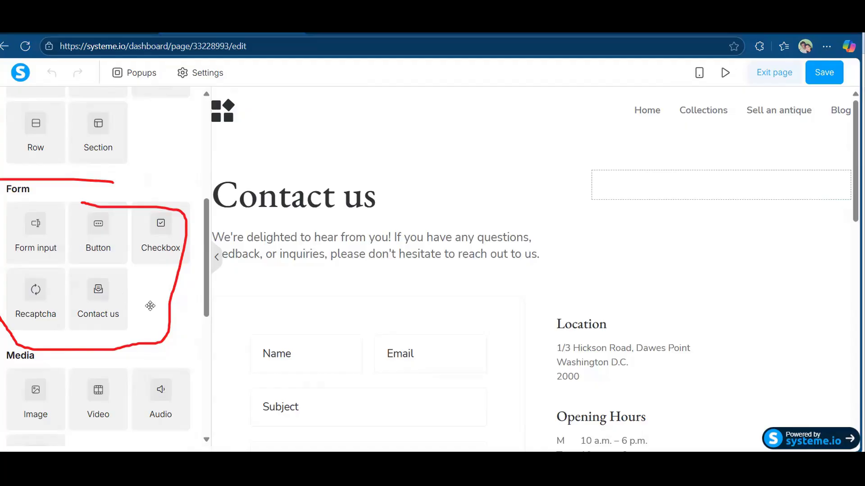
pyautogui.scroll(-6, 148, 200)
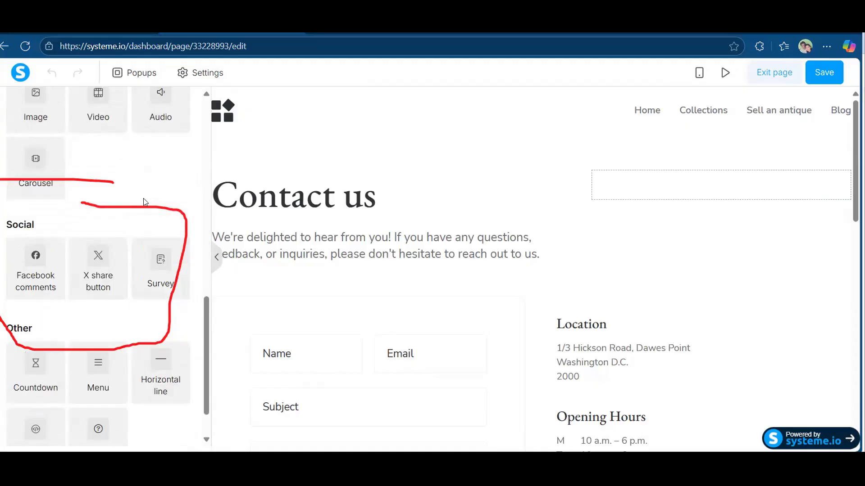
pyautogui.scroll(-1, 131, 327)
pyautogui.scroll(5, 133, 330)
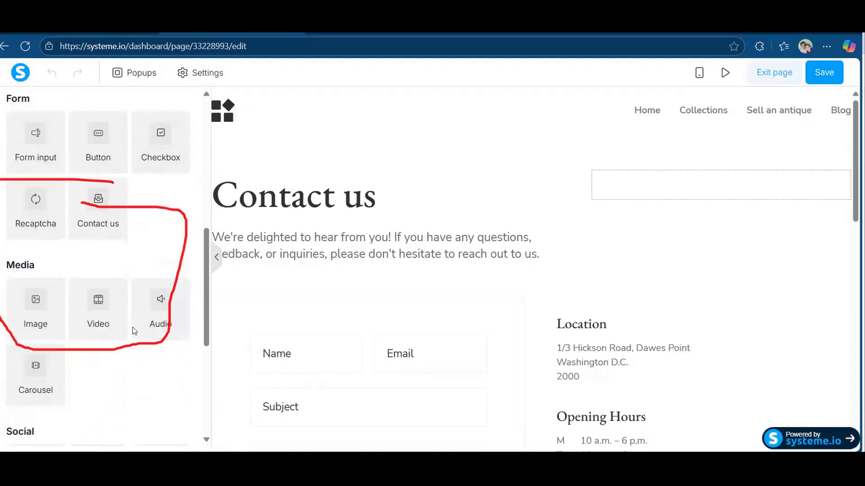
pyautogui.scroll(6, 124, 310)
pyautogui.scroll(-2, 125, 309)
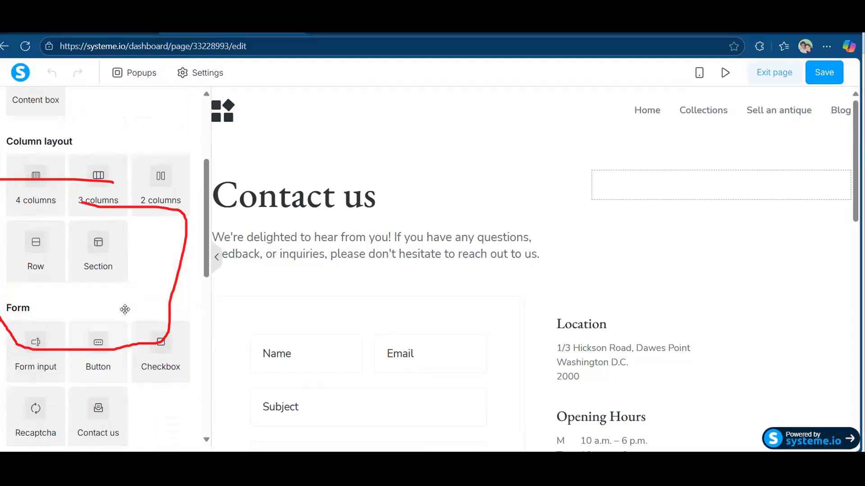
pyautogui.scroll(-3, 124, 310)
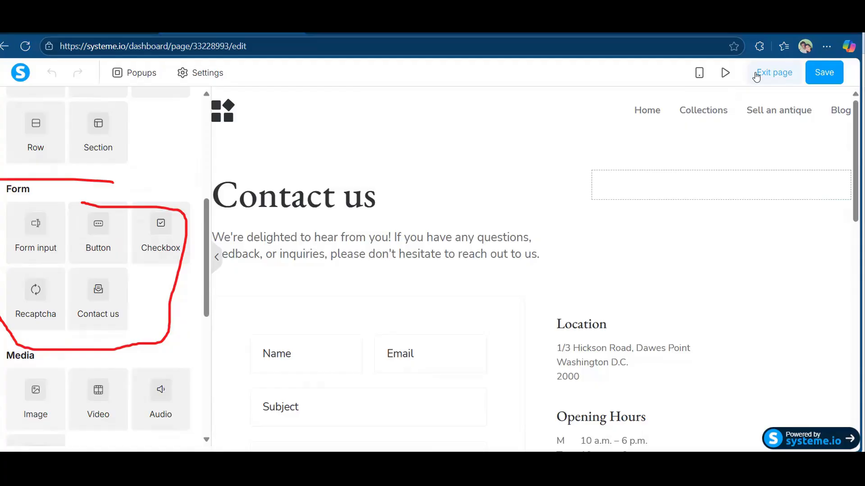
pyautogui.click(644, 112)
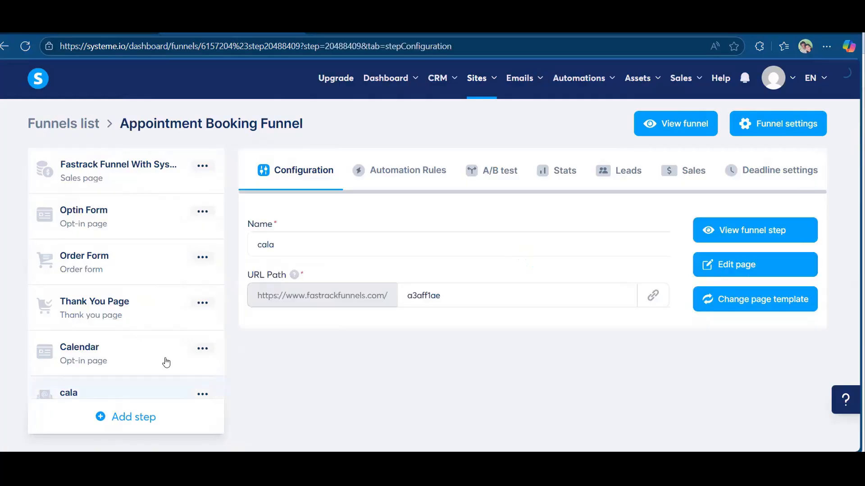
# Remove the cala step from the funnel and open the Calendar step's page in the editor.
pyautogui.click(198, 395)
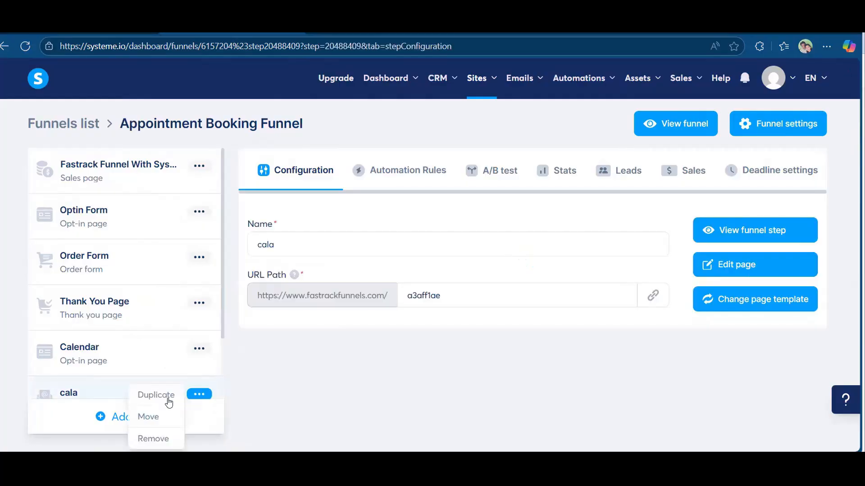
pyautogui.scroll(-2, 151, 355)
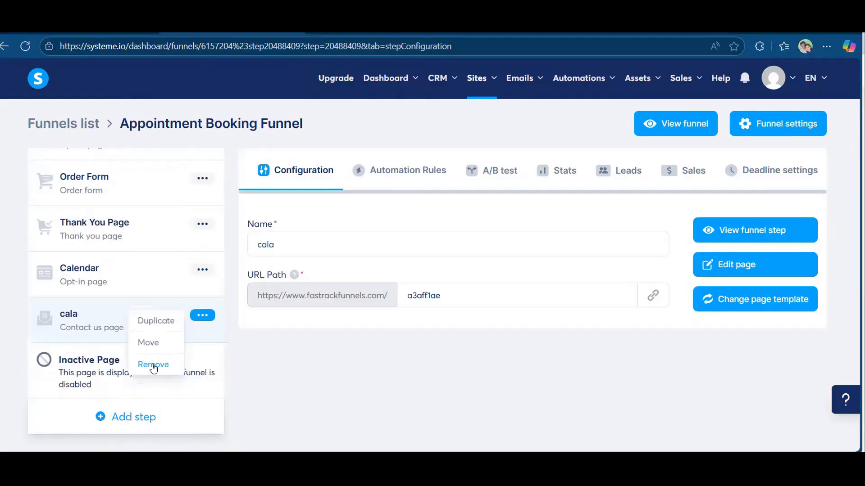
pyautogui.click(153, 366)
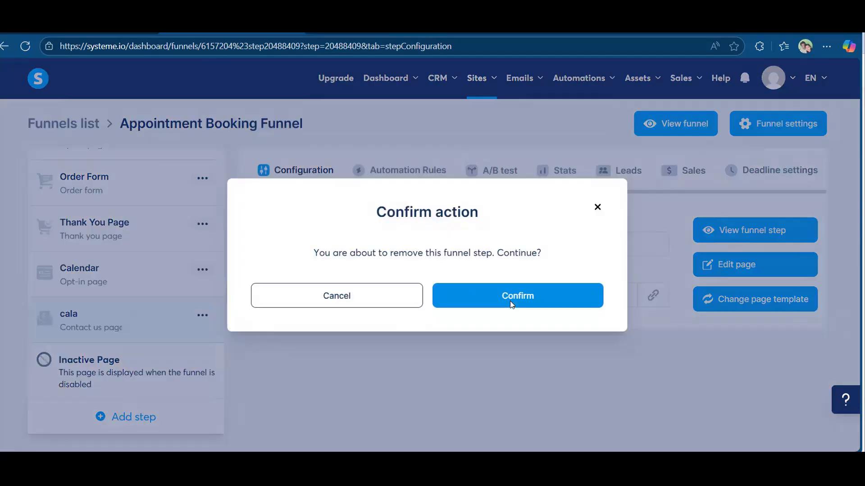
pyautogui.click(510, 301)
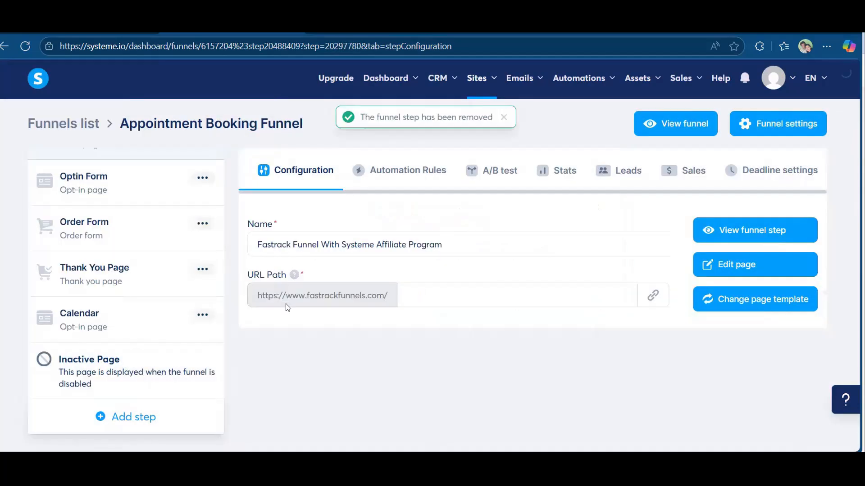
pyautogui.click(119, 320)
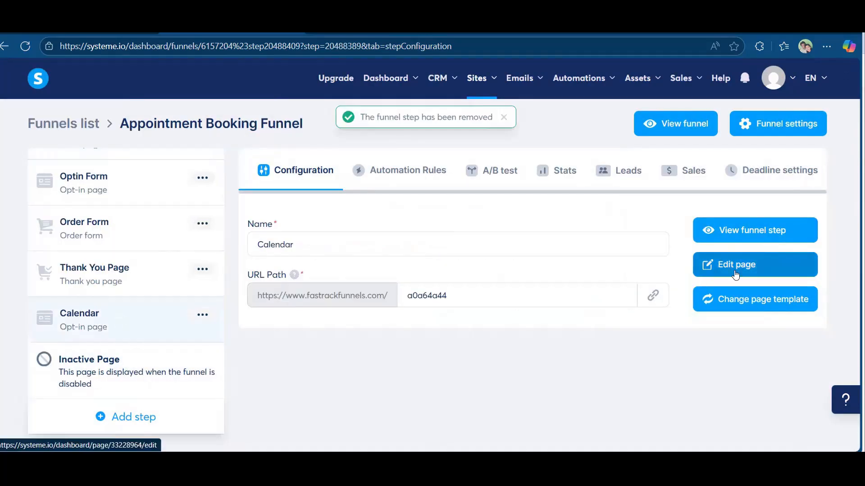
pyautogui.click(751, 267)
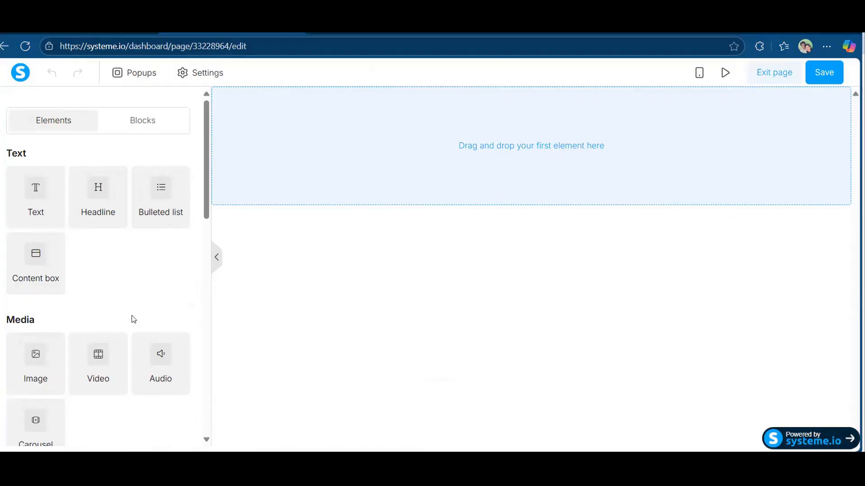
# Browse the Blocks library's Opt-in forms down to the Simple form block.
pyautogui.scroll(-2, 135, 309)
pyautogui.scroll(3, 153, 133)
pyautogui.click(144, 121)
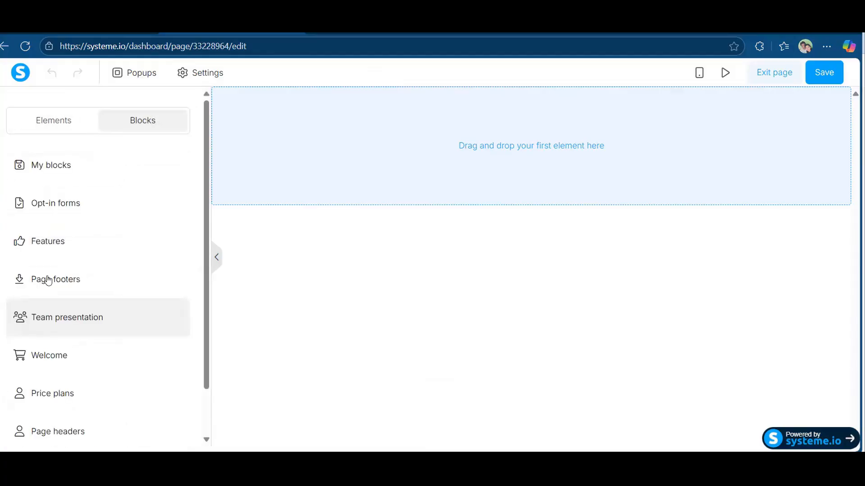
pyautogui.click(59, 204)
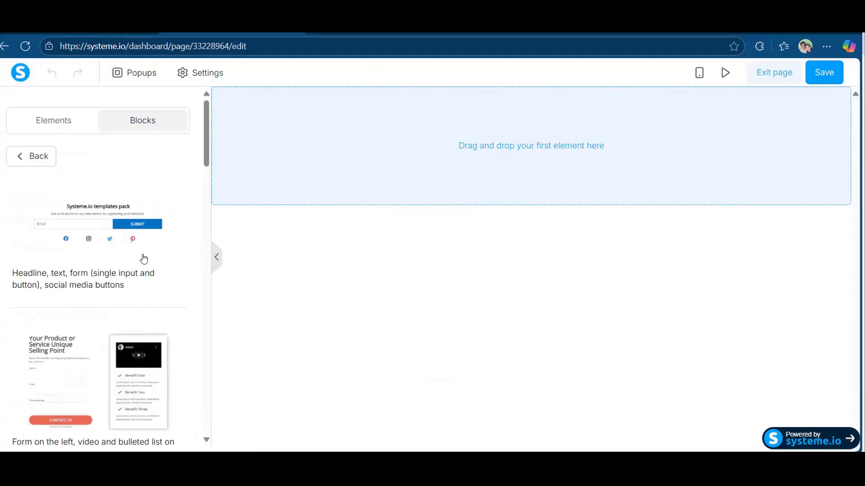
pyautogui.scroll(-8, 131, 318)
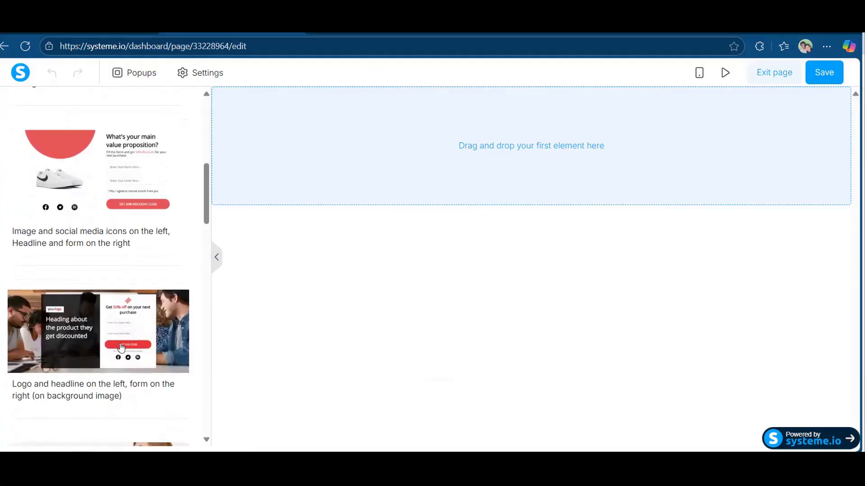
pyautogui.scroll(-5, 121, 347)
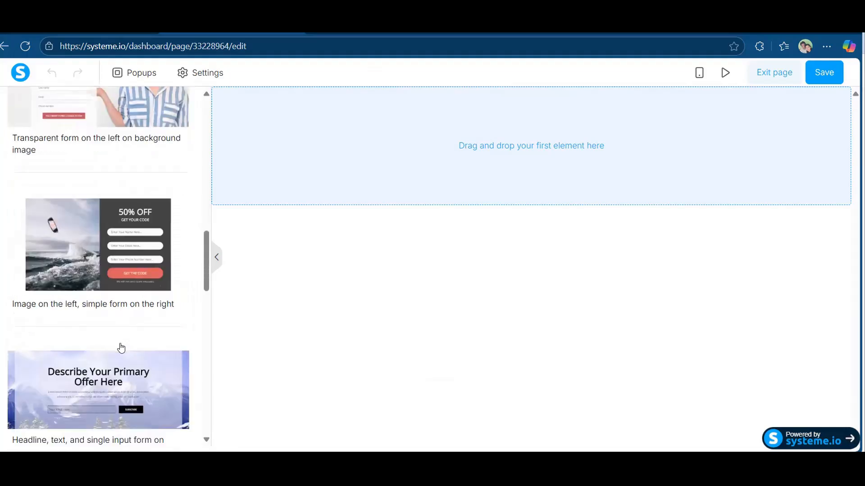
pyautogui.scroll(-3, 120, 348)
pyautogui.scroll(8, 120, 348)
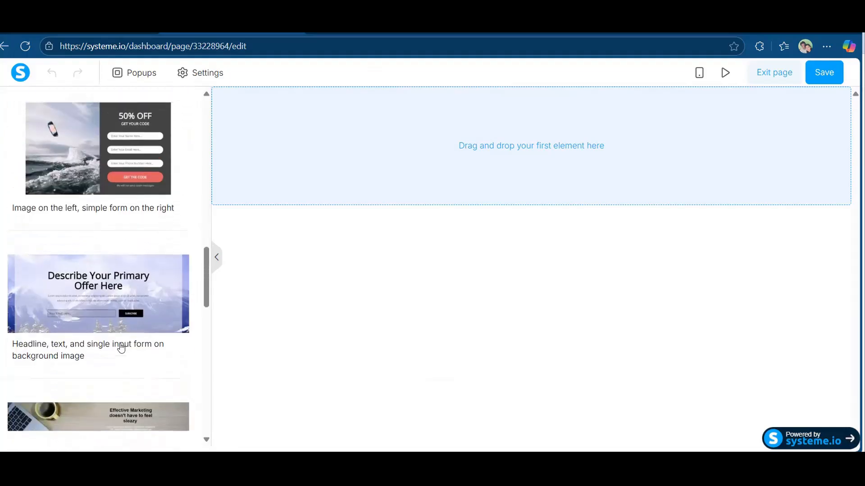
pyautogui.scroll(1, 126, 287)
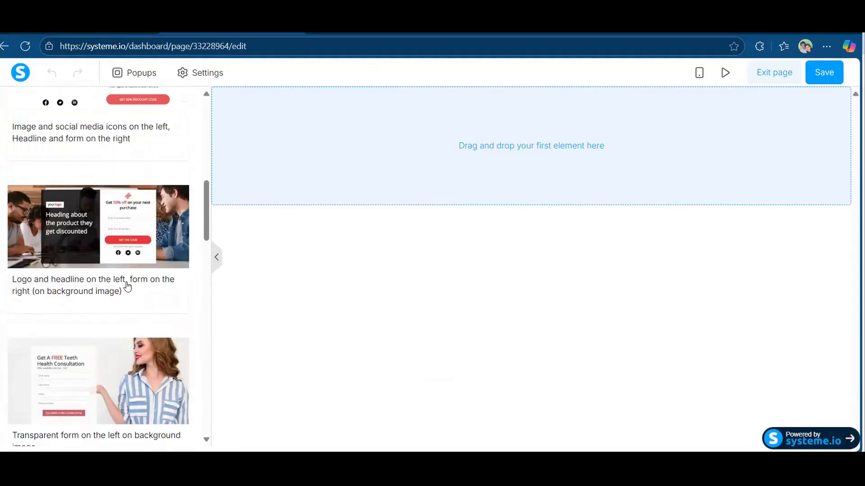
pyautogui.scroll(1, 88, 367)
pyautogui.scroll(-8, 88, 367)
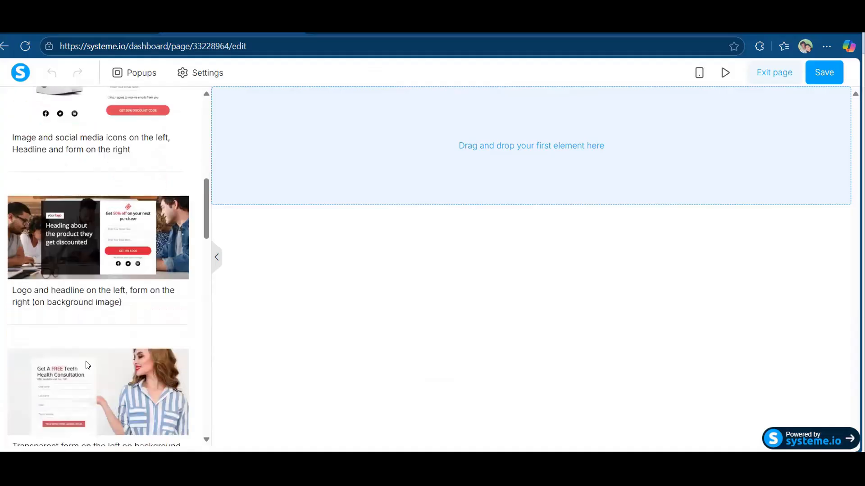
pyautogui.scroll(-2, 88, 365)
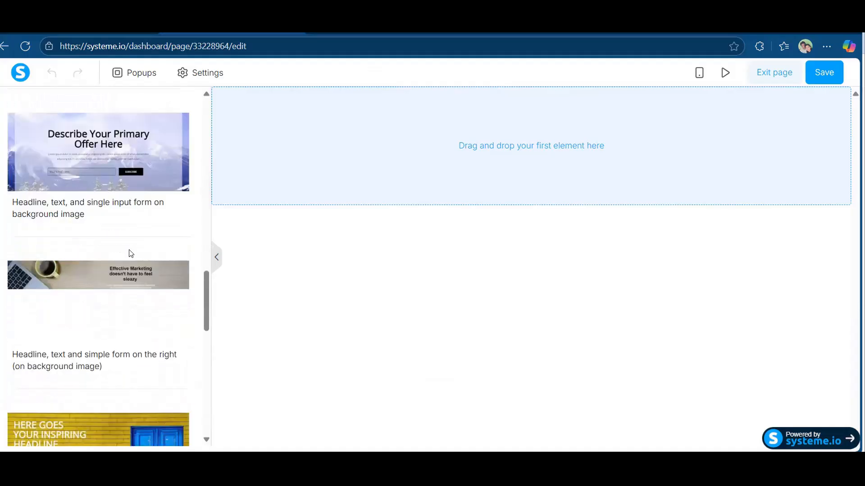
pyautogui.scroll(-7, 111, 288)
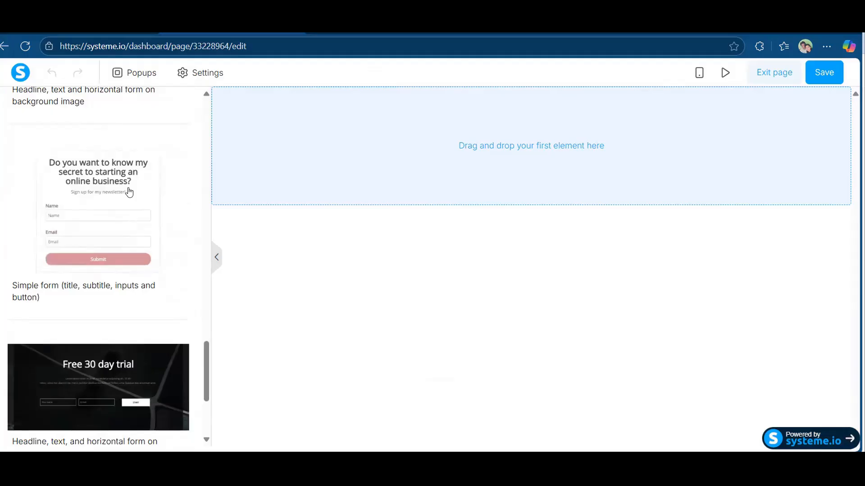
# Insert the Simple form block (title, subtitle, Name/Email inputs, Submit) onto the Calendar page.
pyautogui.click(128, 193)
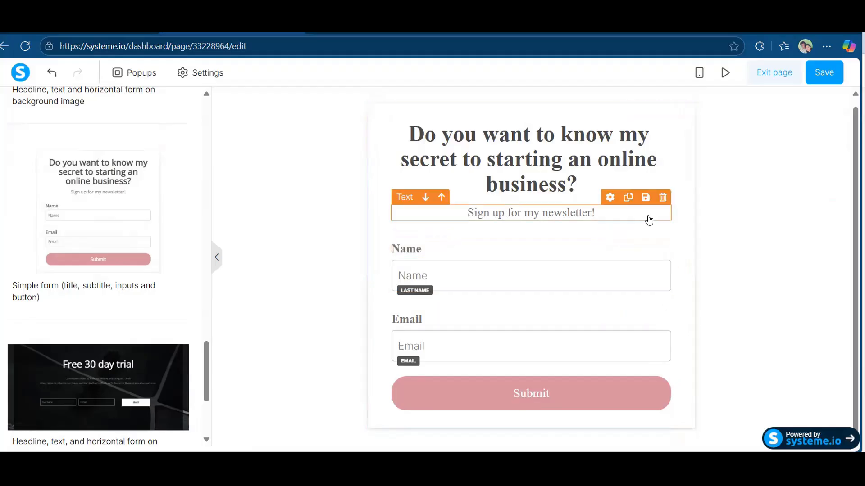
pyautogui.click(679, 263)
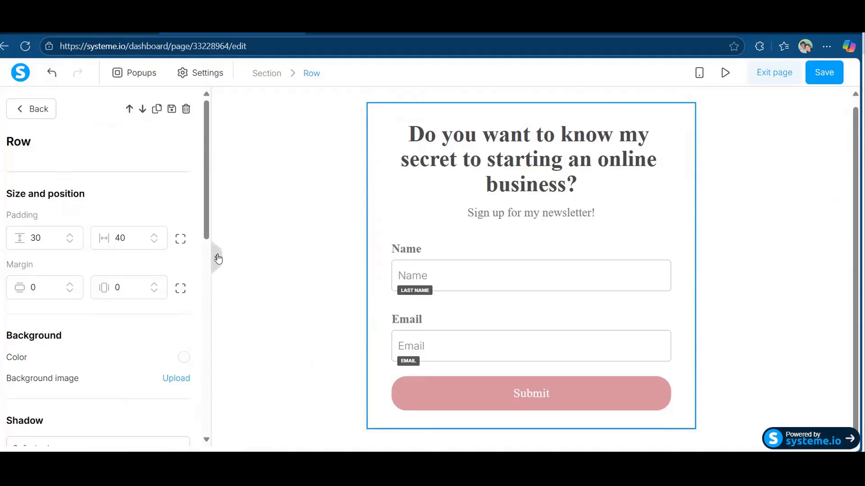
pyautogui.click(218, 258)
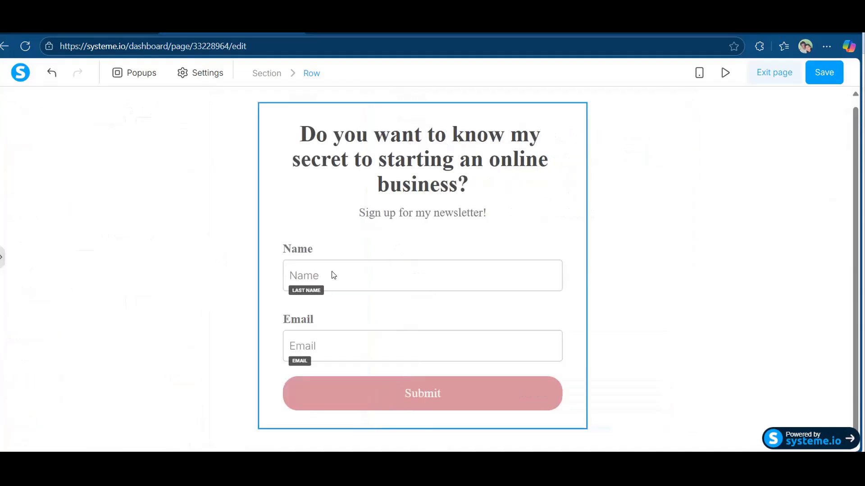
pyautogui.click(2, 258)
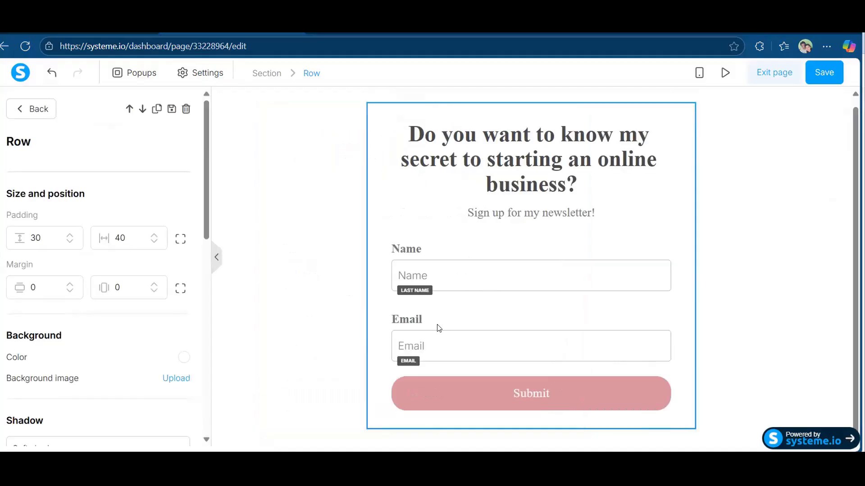
pyautogui.click(524, 233)
pyautogui.scroll(-2, 111, 335)
pyautogui.scroll(-8, 111, 334)
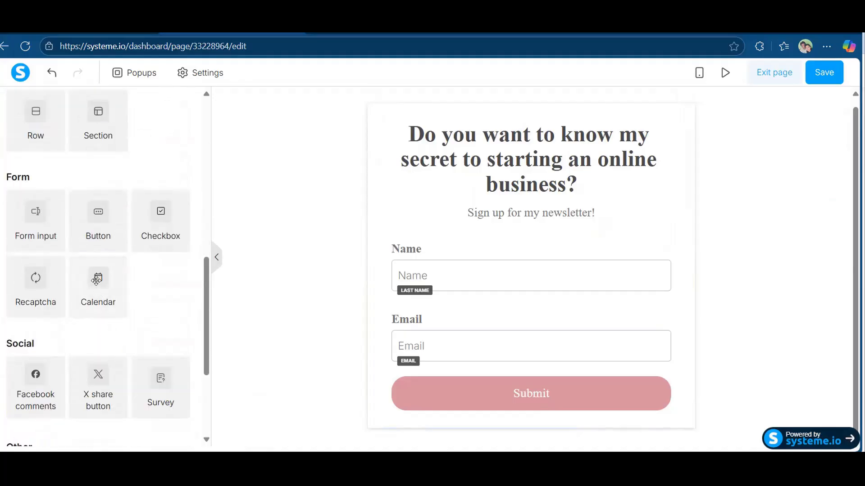
pyautogui.moveTo(96, 280); pyautogui.dragTo(672, 332)
pyautogui.scroll(-5, 576, 299)
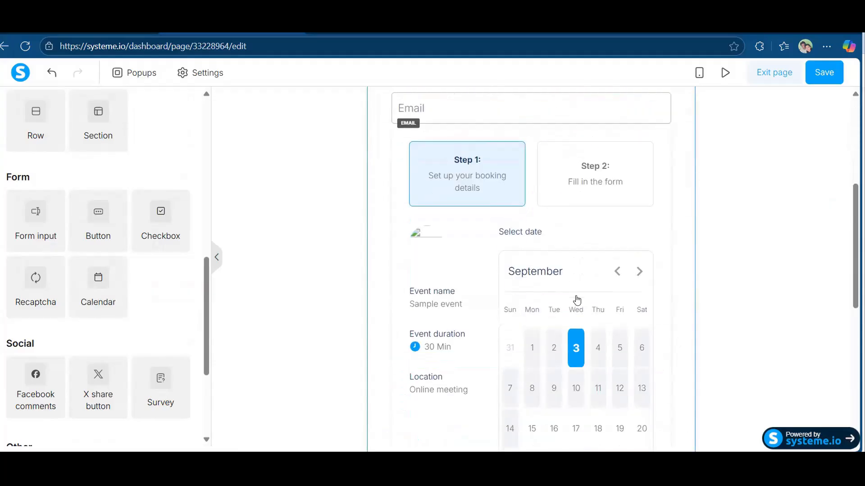
pyautogui.scroll(4, 575, 299)
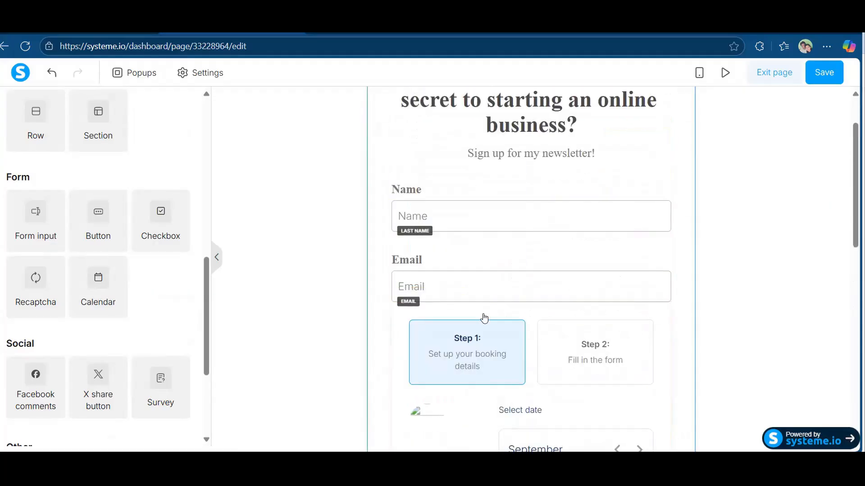
pyautogui.scroll(-10, 484, 319)
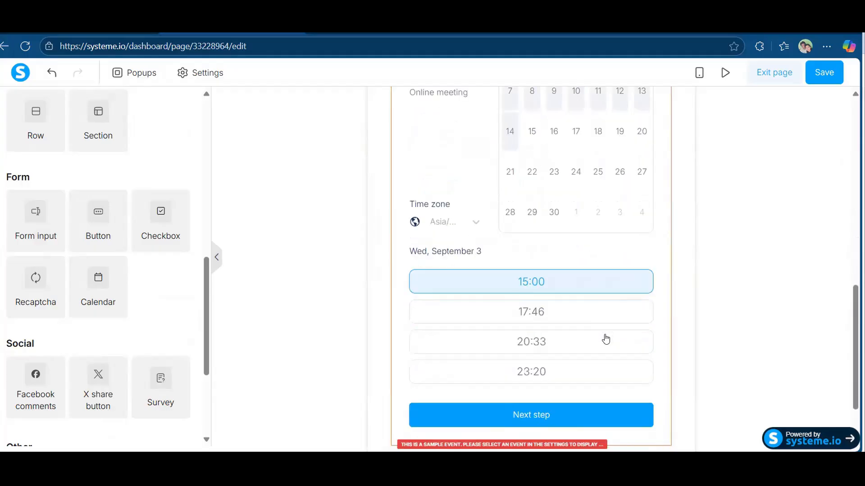
pyautogui.scroll(12, 605, 339)
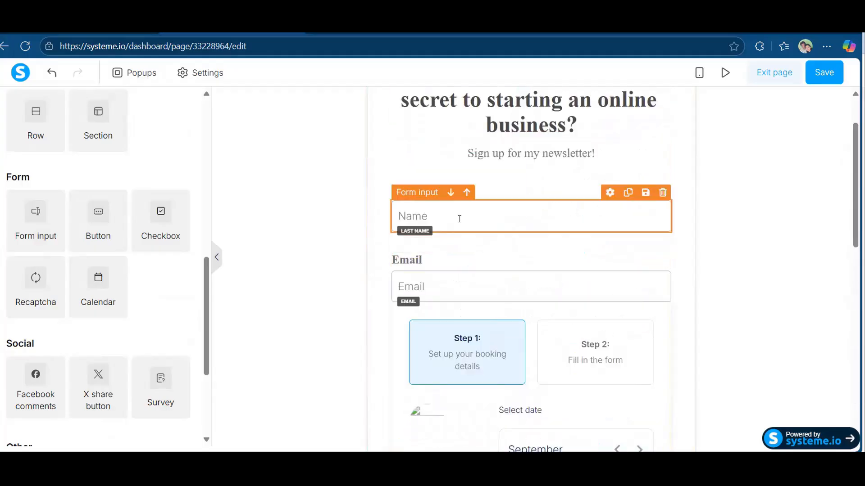
# Delete the Name and Email inputs and their labels, then select the booking calendar element.
pyautogui.click(662, 193)
pyautogui.click(484, 112)
pyautogui.click(662, 174)
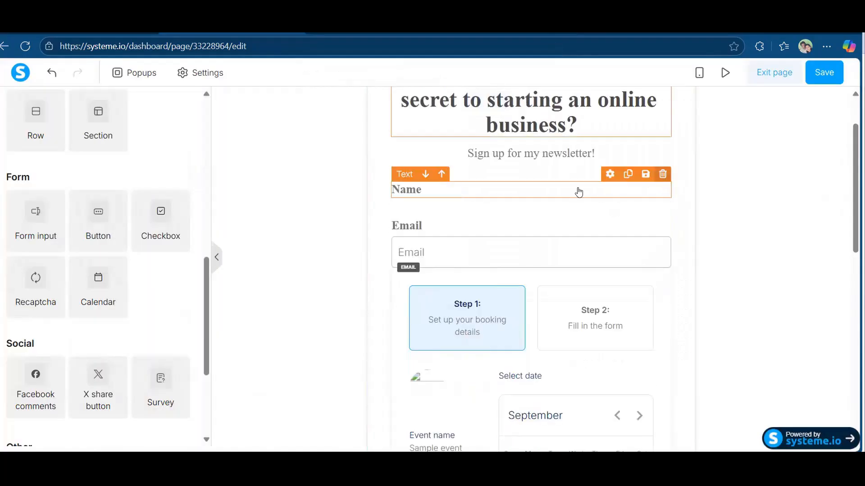
pyautogui.click(484, 112)
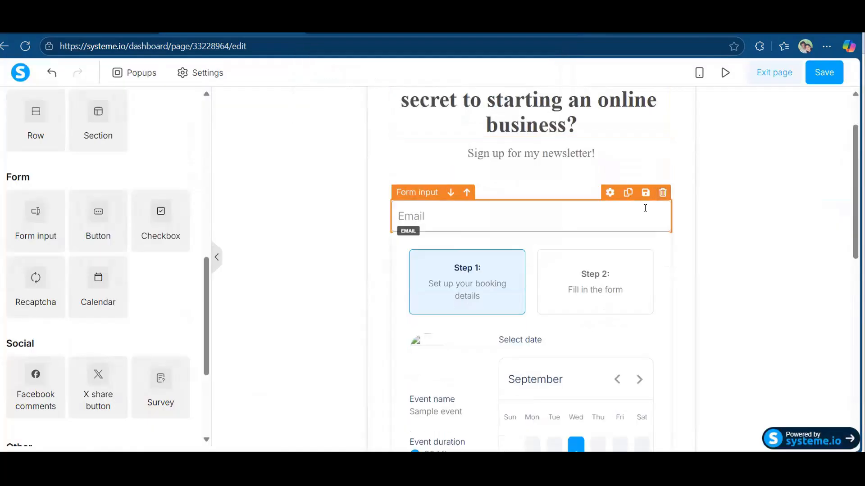
pyautogui.click(662, 192)
pyautogui.click(484, 112)
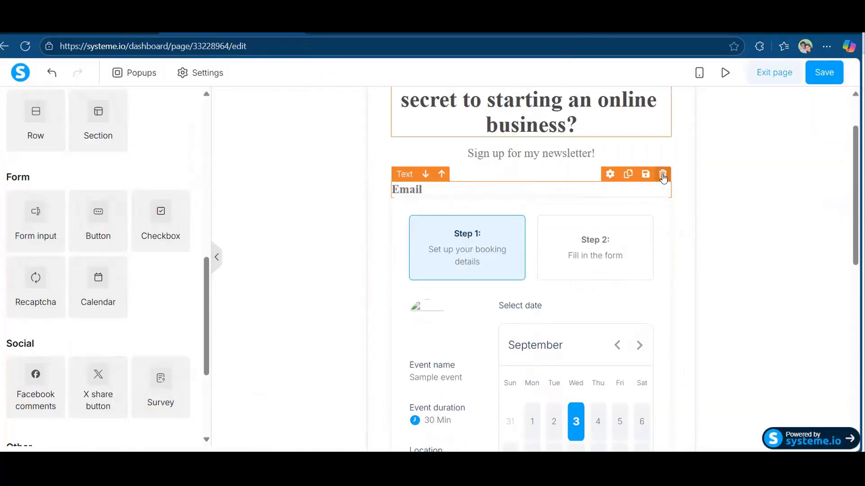
pyautogui.click(662, 176)
pyautogui.click(483, 112)
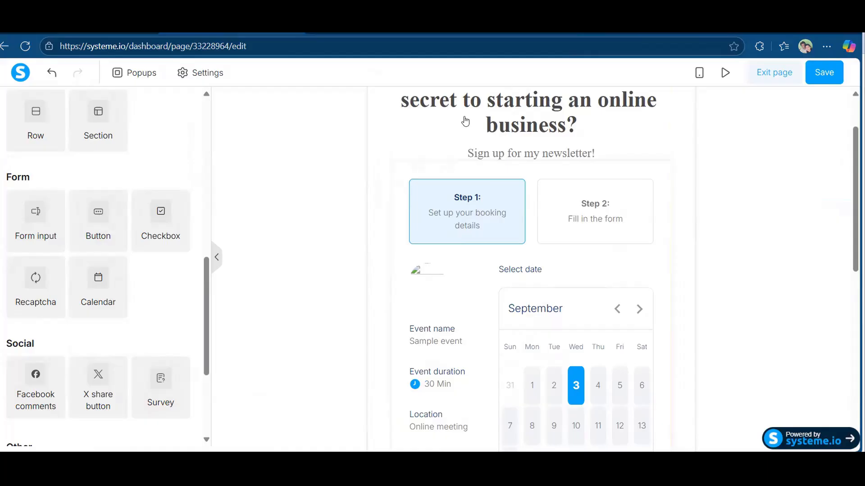
pyautogui.click(462, 222)
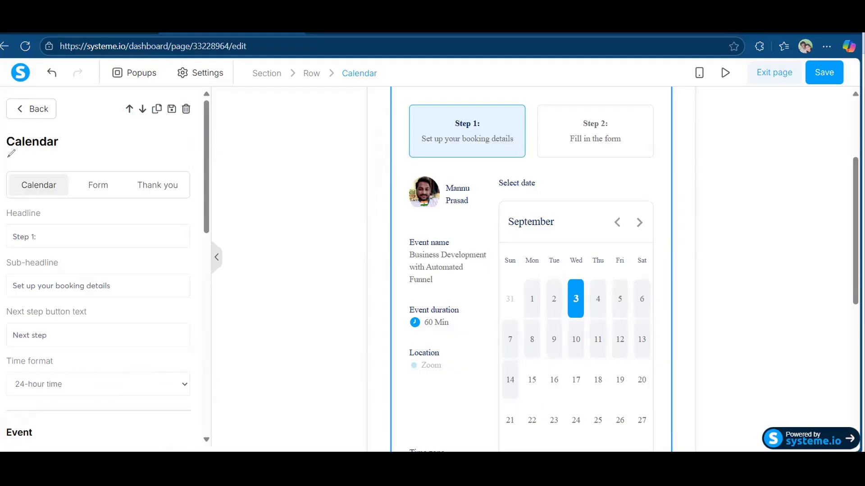
# Keep 24-hour time format and set the calendar's event to Business Development with Automated Funnel.
pyautogui.moveTo(7, 157); pyautogui.dragTo(209, 165)
pyautogui.moveTo(188, 361)
pyautogui.mouseDown()
pyautogui.moveTo(184, 435)
pyautogui.moveTo(1, 433)
pyautogui.mouseUp()
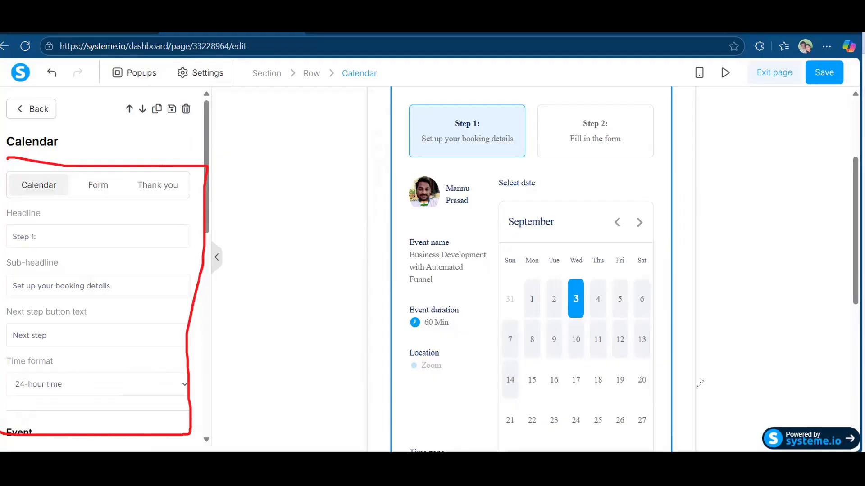
pyautogui.press('Escape')
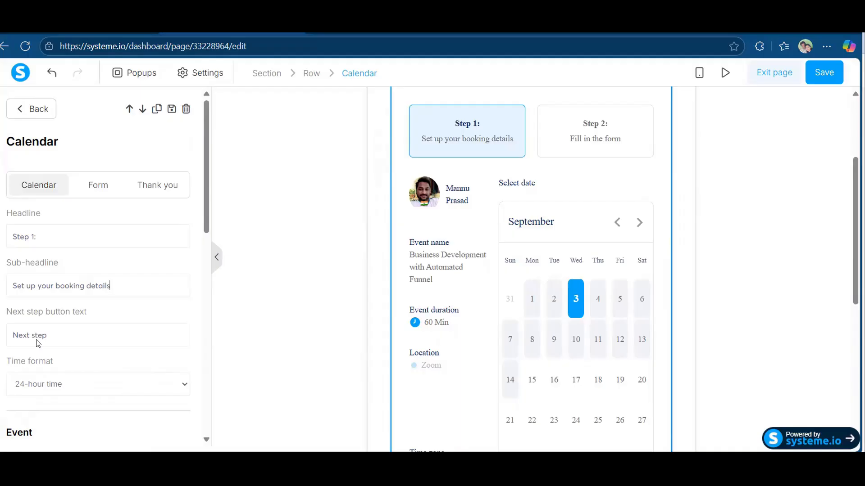
pyautogui.scroll(-1, 140, 330)
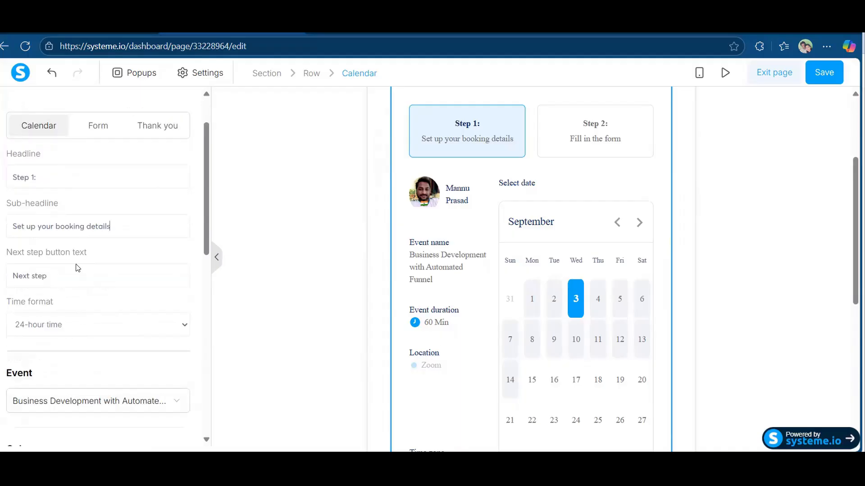
pyautogui.scroll(-1, 76, 268)
pyautogui.click(139, 271)
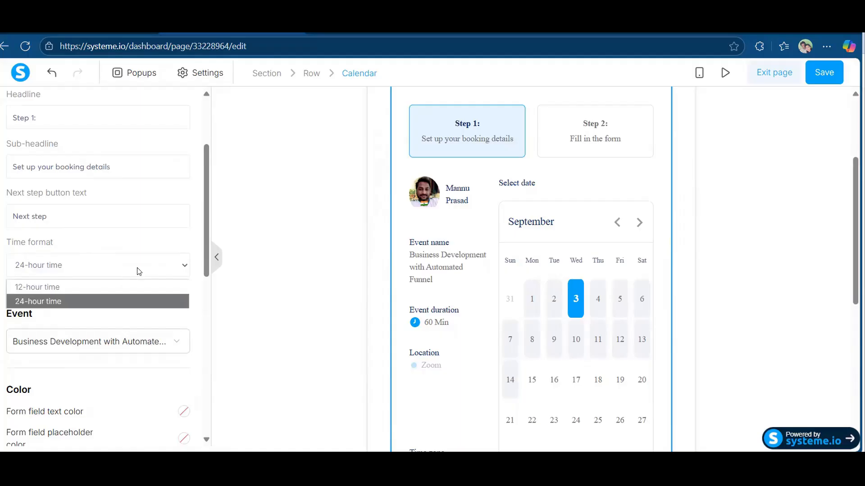
pyautogui.click(139, 271)
pyautogui.scroll(-1, 133, 333)
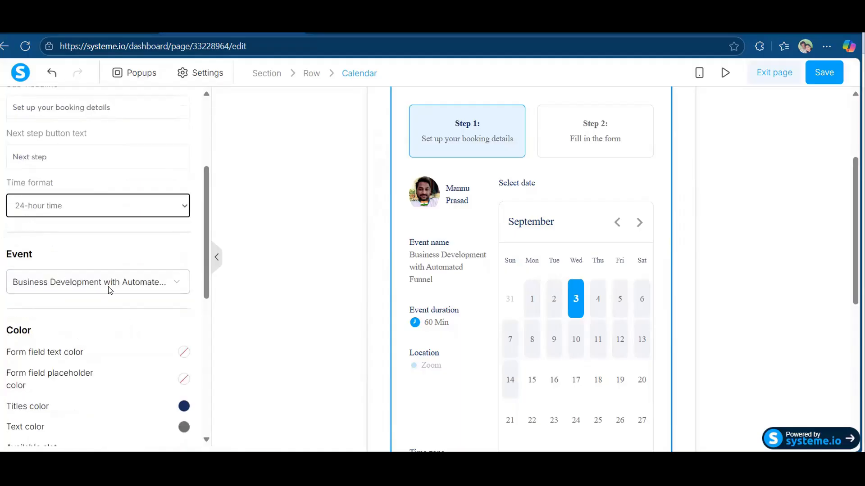
pyautogui.click(176, 289)
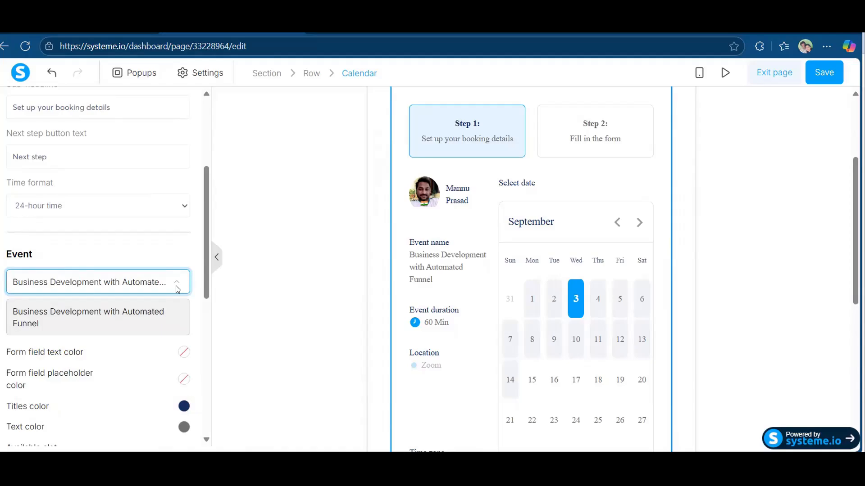
pyautogui.click(162, 265)
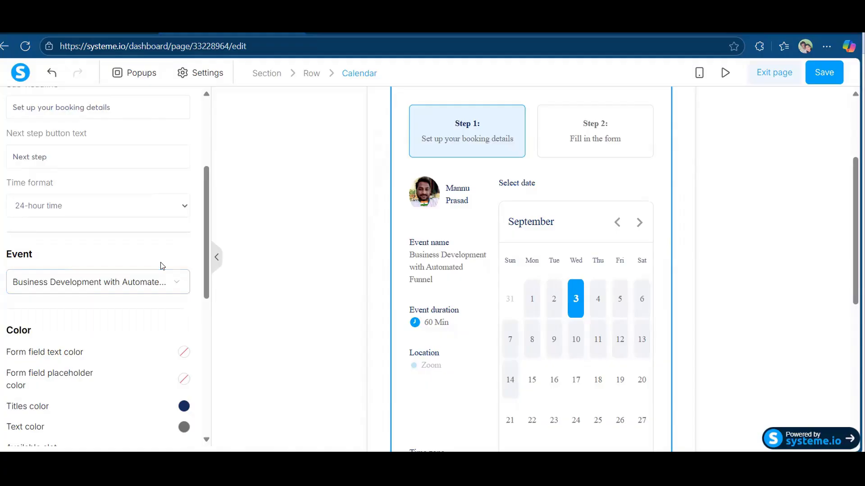
pyautogui.scroll(4, 116, 285)
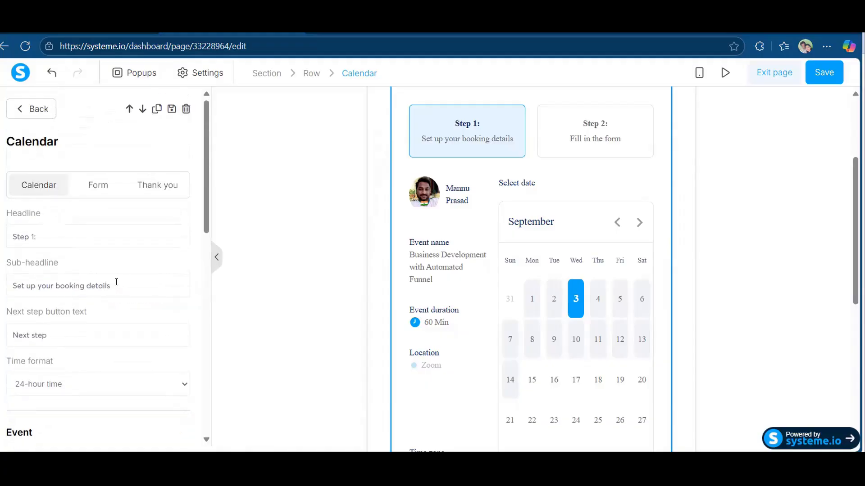
pyautogui.scroll(-5, 135, 324)
pyautogui.scroll(-3, 137, 326)
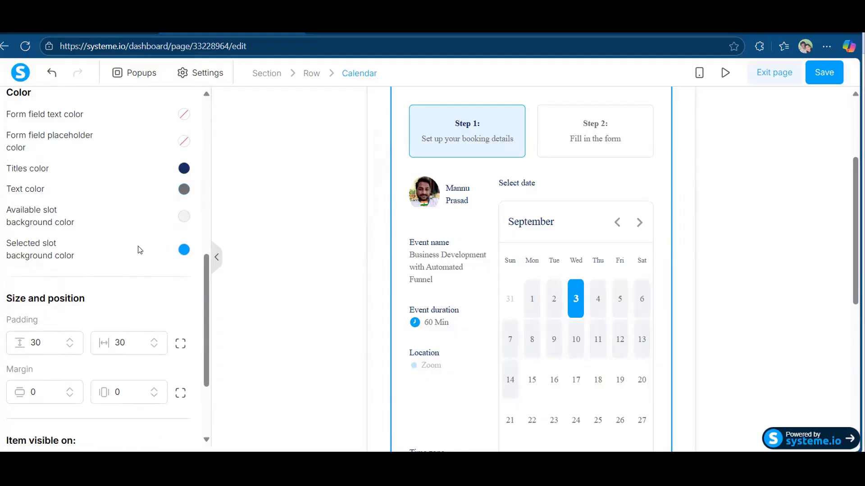
pyautogui.scroll(3, 140, 250)
pyautogui.scroll(7, 138, 246)
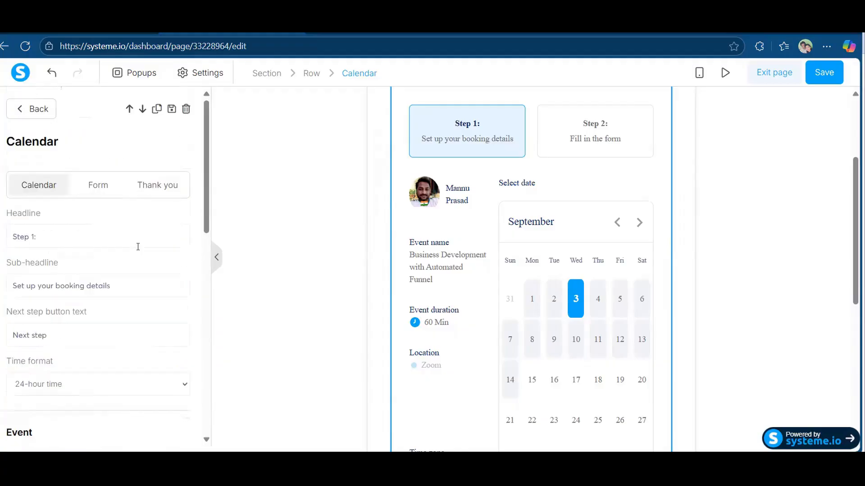
pyautogui.scroll(-4, 138, 247)
pyautogui.scroll(-4, 140, 250)
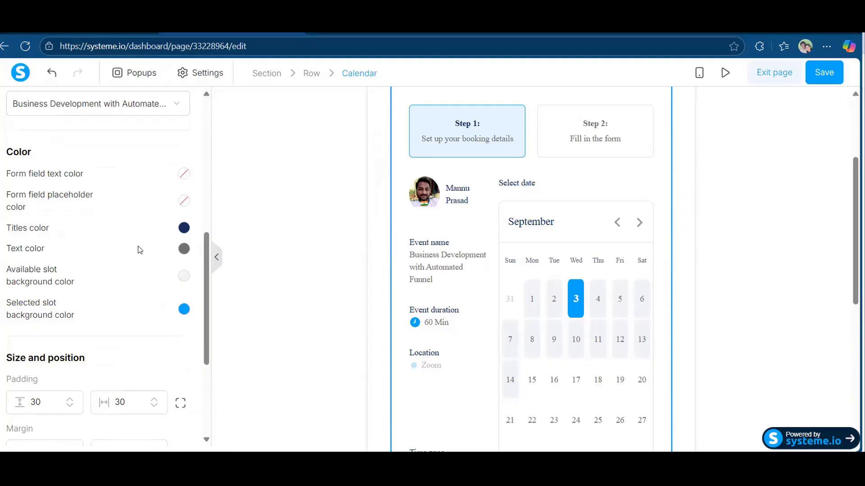
pyautogui.scroll(-3, 140, 251)
pyautogui.scroll(-2, 140, 251)
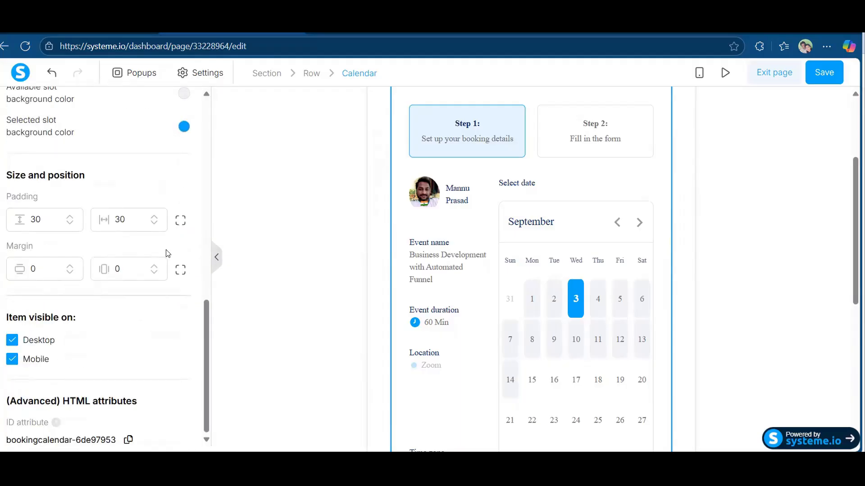
pyautogui.scroll(7, 168, 253)
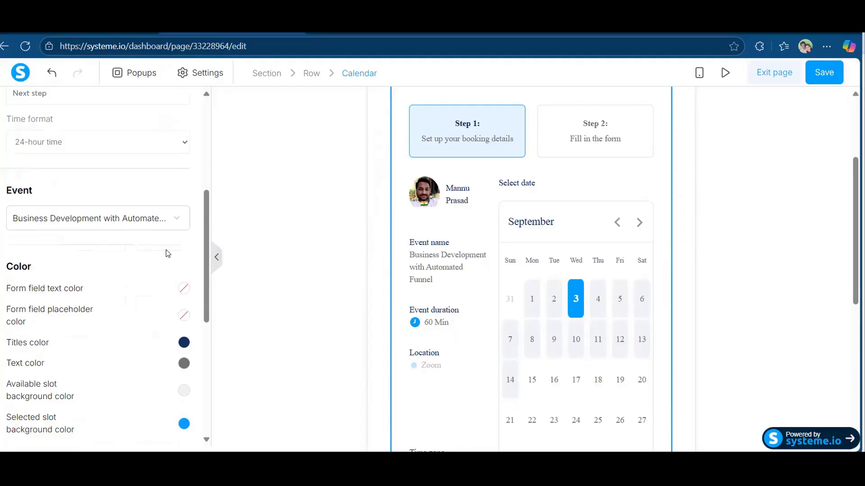
pyautogui.scroll(1, 168, 254)
pyautogui.scroll(5, 167, 254)
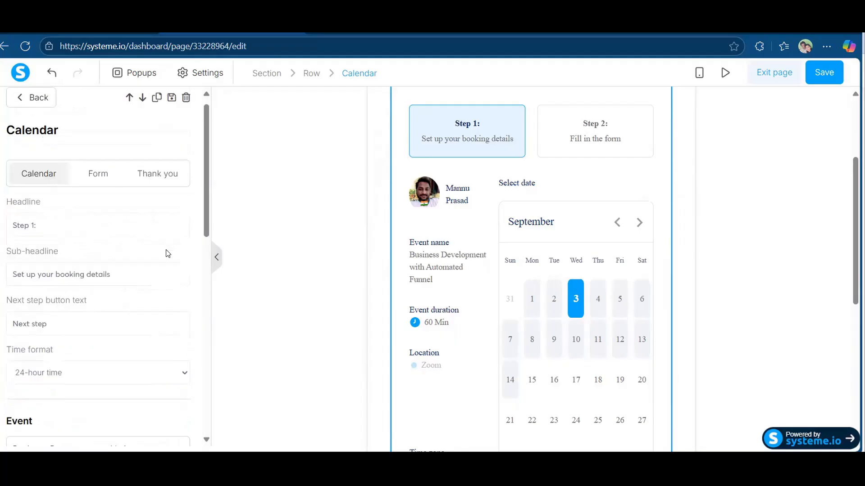
pyautogui.scroll(1, 20, 274)
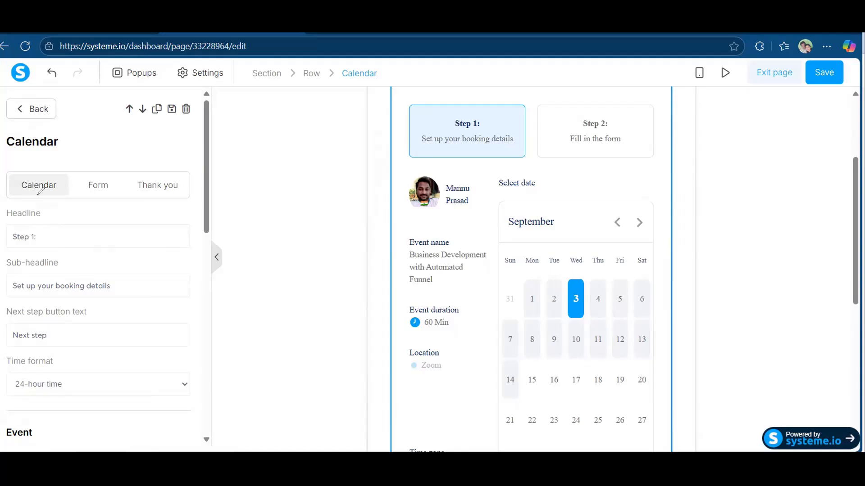
# Show the calendar's Form tab with First name, Last name, Email and Phone fields.
pyautogui.moveTo(11, 201)
pyautogui.mouseDown()
pyautogui.moveTo(183, 202)
pyautogui.moveTo(207, 185)
pyautogui.moveTo(199, 165)
pyautogui.mouseUp()
pyautogui.moveTo(12, 157)
pyautogui.mouseDown()
pyautogui.moveTo(10, 177)
pyautogui.moveTo(32, 213)
pyautogui.mouseUp()
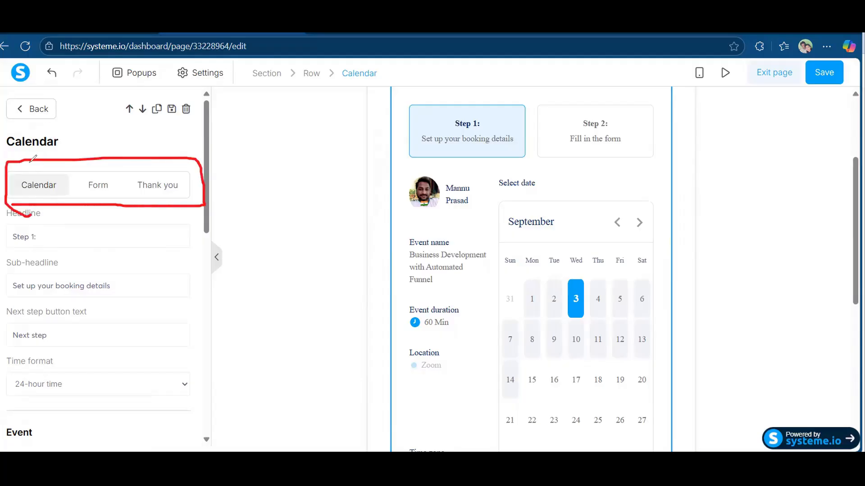
pyautogui.moveTo(47, 122); pyautogui.dragTo(36, 170)
pyautogui.moveTo(117, 269)
pyautogui.mouseDown()
pyautogui.moveTo(97, 195)
pyautogui.moveTo(112, 205)
pyautogui.mouseUp()
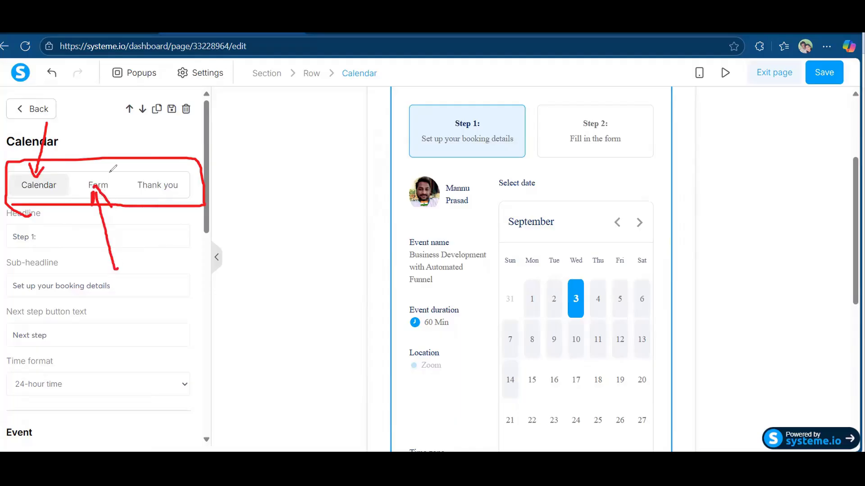
pyautogui.moveTo(166, 196)
pyautogui.mouseDown()
pyautogui.moveTo(172, 229)
pyautogui.moveTo(167, 194)
pyautogui.moveTo(179, 205)
pyautogui.mouseUp()
pyautogui.press('Escape')
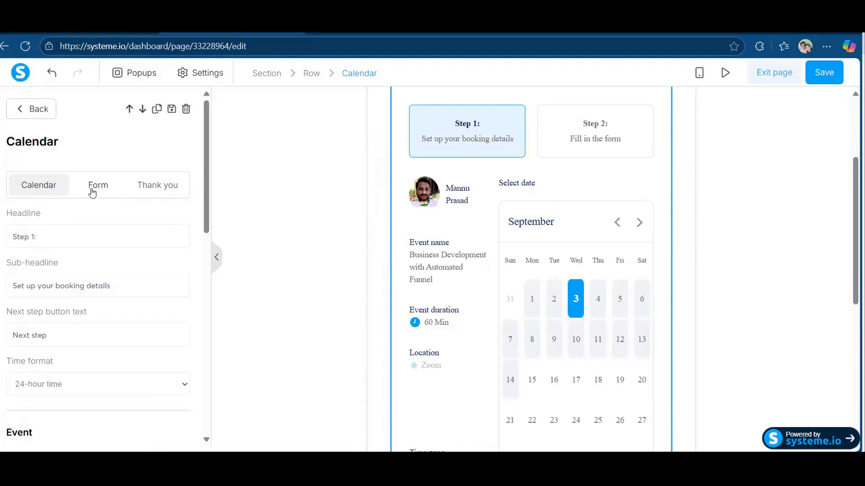
pyautogui.click(93, 193)
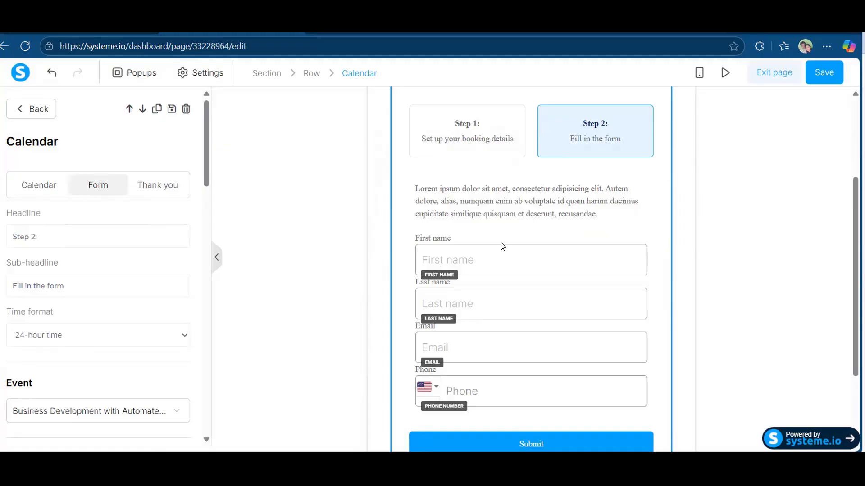
# Delete the Last name input and its leftover label from the booking form.
pyautogui.click(497, 303)
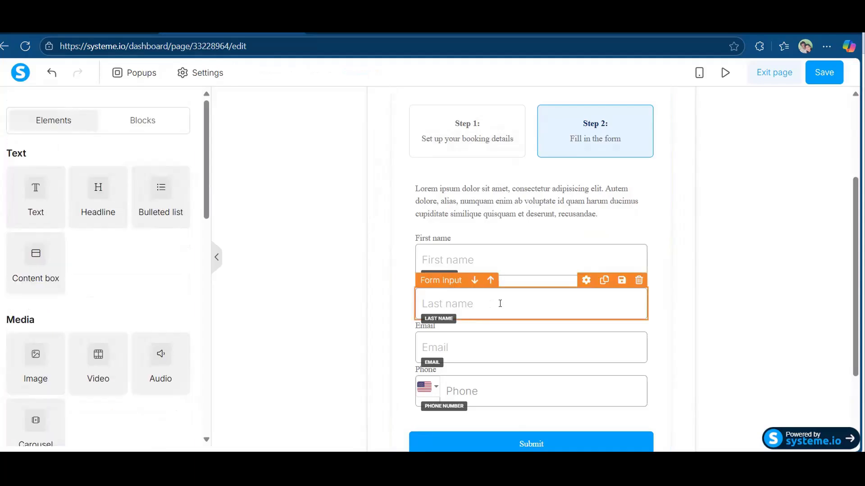
pyautogui.click(639, 280)
pyautogui.press('Return')
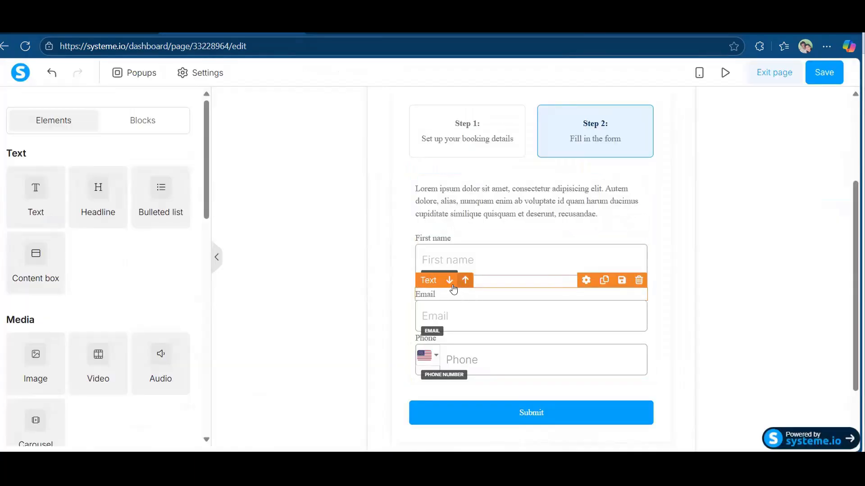
pyautogui.click(619, 280)
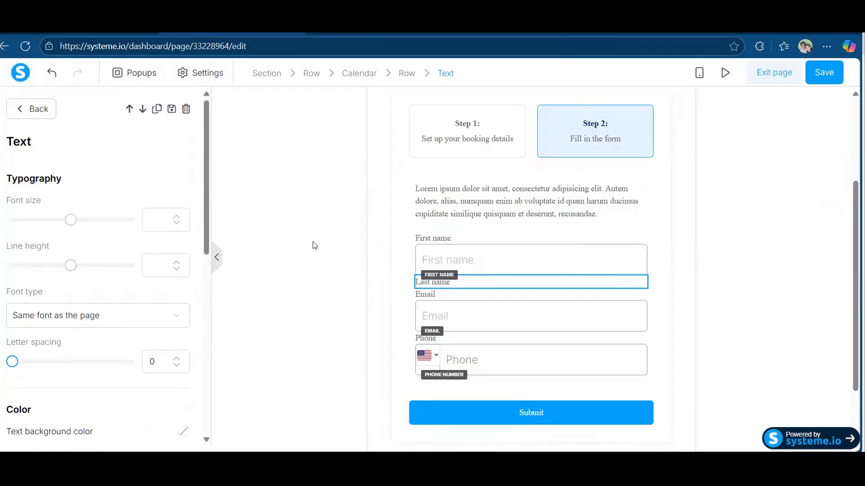
pyautogui.click(186, 109)
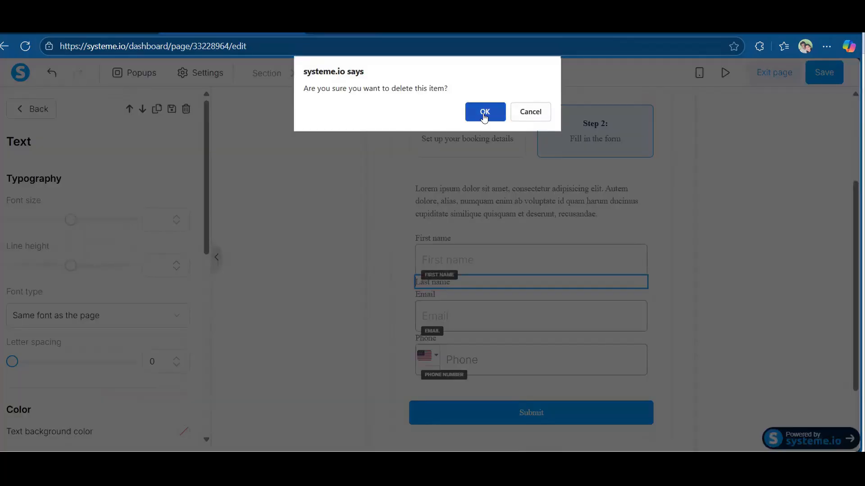
pyautogui.click(484, 114)
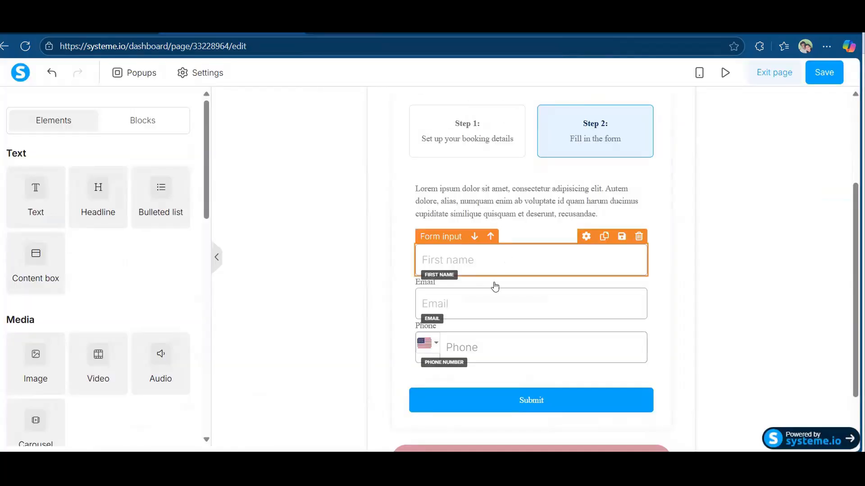
# Keep the Lorem ipsum intro paragraph by cancelling its deletion.
pyautogui.click(495, 215)
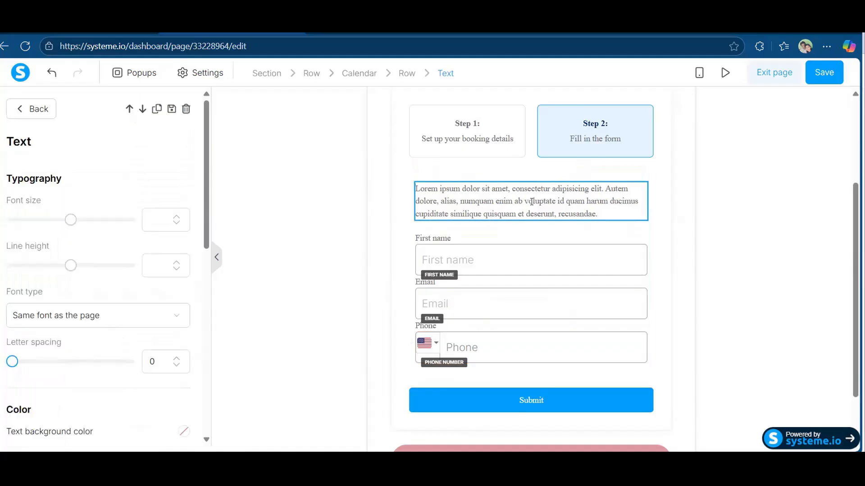
pyautogui.click(185, 109)
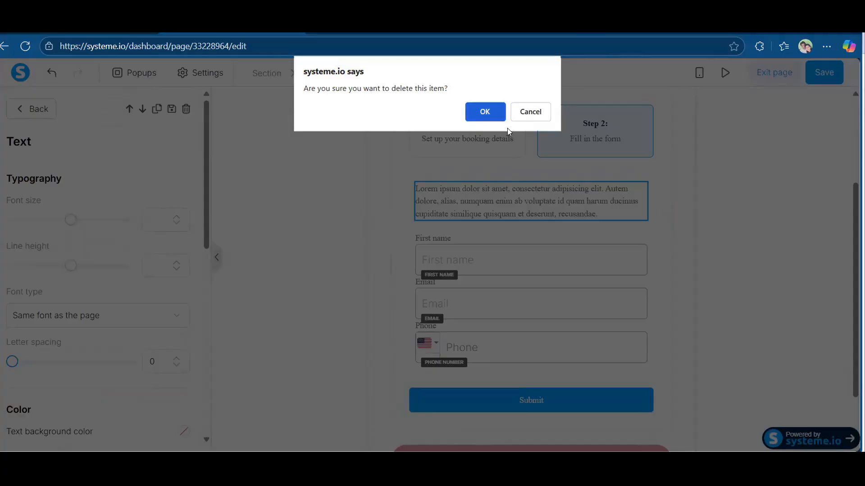
pyautogui.click(532, 110)
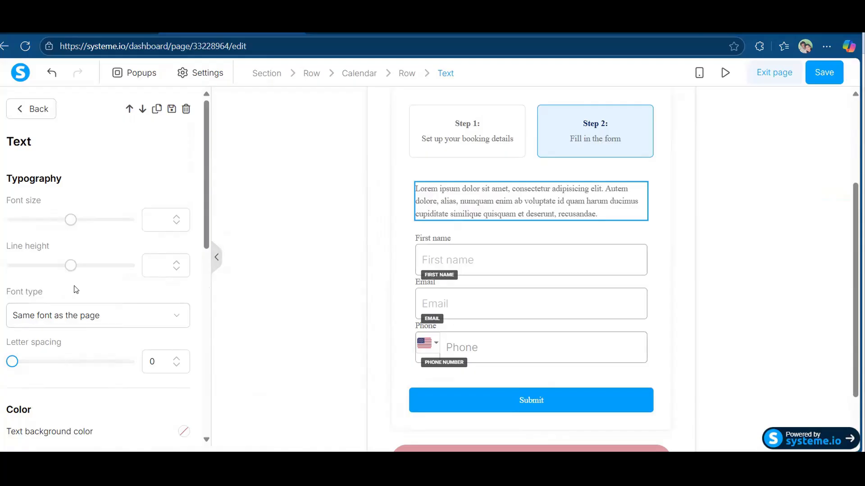
# Switch the intro paragraph's font type to Google Fonts and choose Montserrat.
pyautogui.click(143, 323)
pyautogui.click(55, 392)
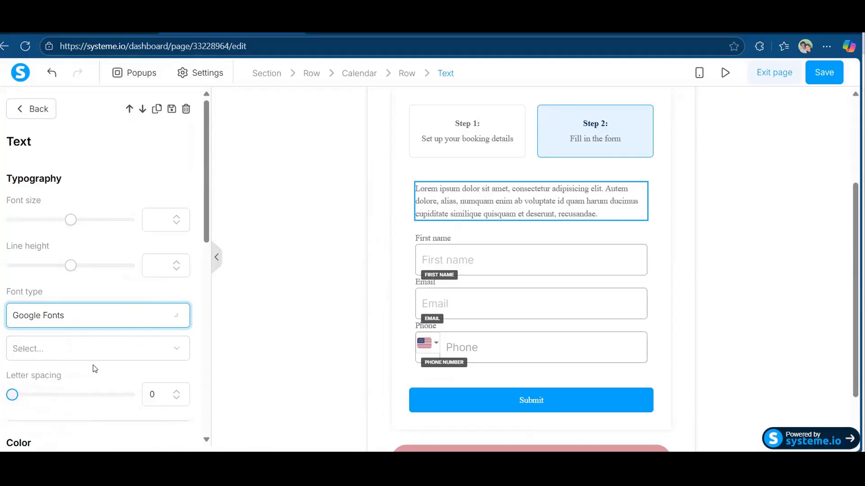
pyautogui.click(98, 359)
pyautogui.click(53, 424)
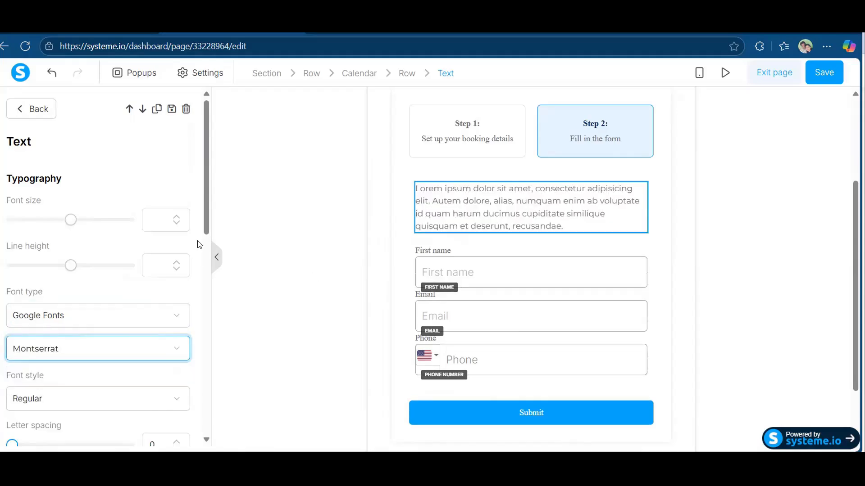
pyautogui.click(536, 212)
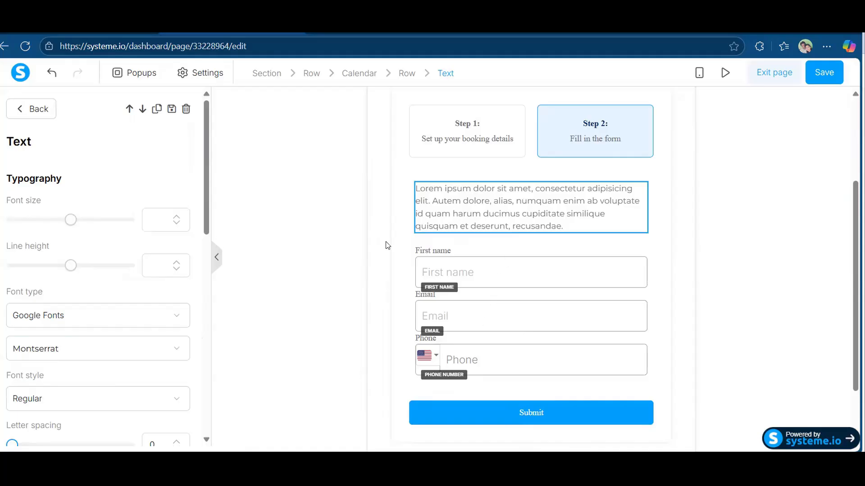
# Select the Calendar element and add a custom question in its Questions settings.
pyautogui.click(401, 249)
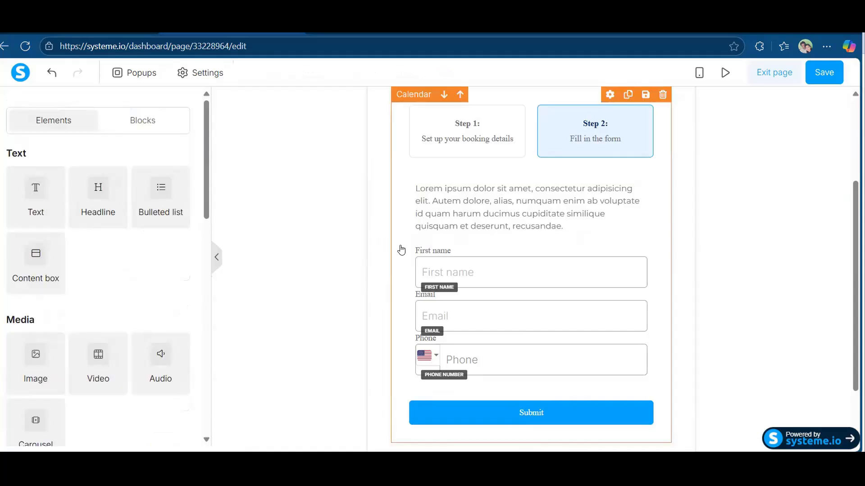
pyautogui.click(401, 249)
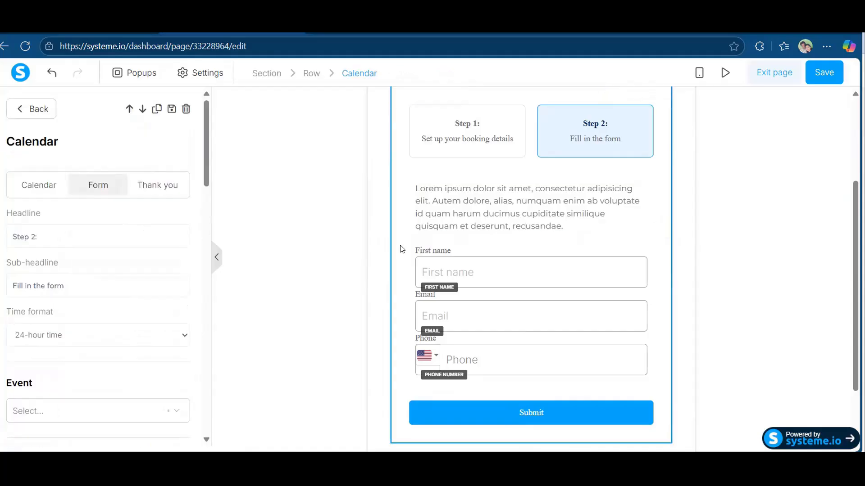
pyautogui.scroll(-4, 107, 309)
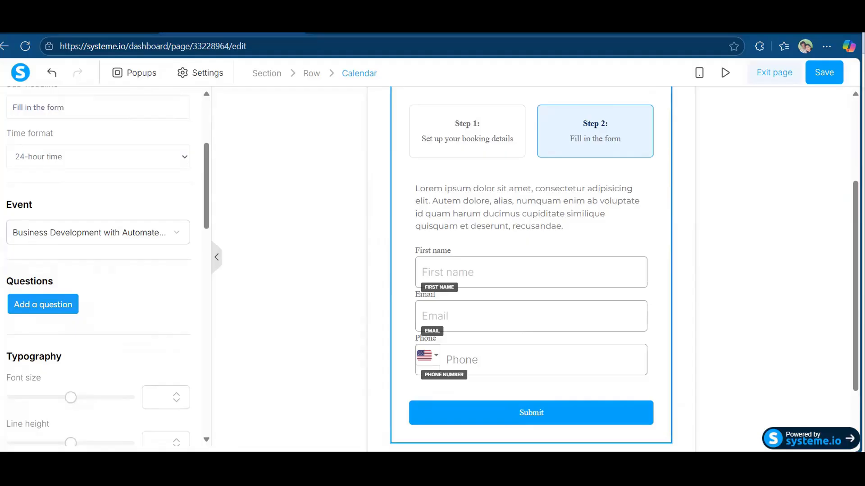
pyautogui.moveTo(12, 318)
pyautogui.mouseDown()
pyautogui.moveTo(96, 323)
pyautogui.moveTo(83, 269)
pyautogui.moveTo(4, 274)
pyautogui.moveTo(11, 323)
pyautogui.moveTo(57, 323)
pyautogui.moveTo(59, 312)
pyautogui.mouseUp()
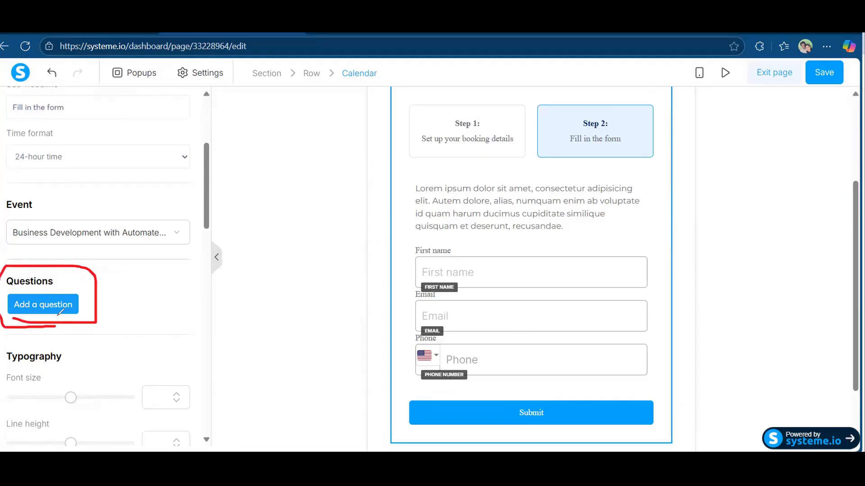
pyautogui.moveTo(103, 391)
pyautogui.mouseDown()
pyautogui.moveTo(58, 318)
pyautogui.moveTo(78, 324)
pyautogui.mouseUp()
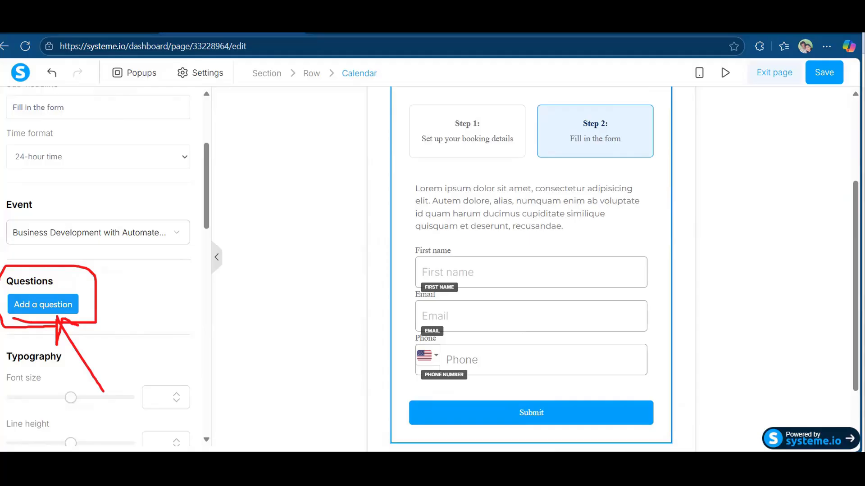
pyautogui.click(43, 305)
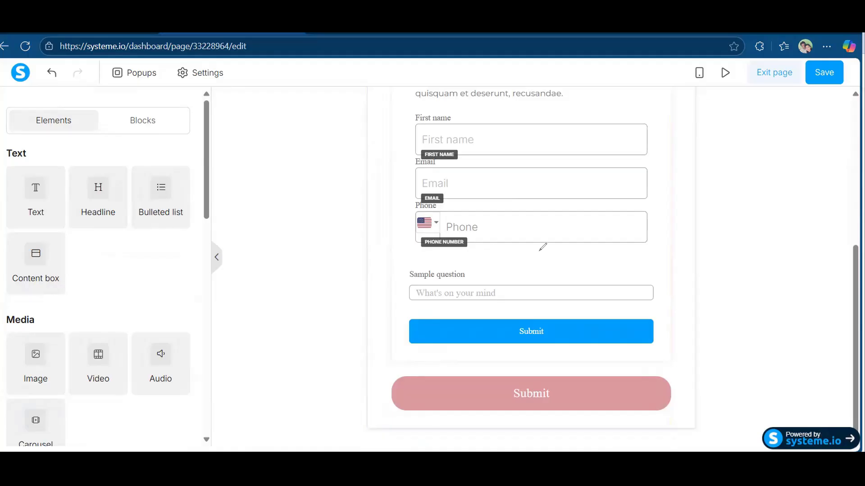
# Switch over to the Calendly business development booking page.
pyautogui.moveTo(397, 270)
pyautogui.mouseDown()
pyautogui.moveTo(403, 306)
pyautogui.moveTo(653, 315)
pyautogui.moveTo(670, 280)
pyautogui.moveTo(480, 256)
pyautogui.mouseUp()
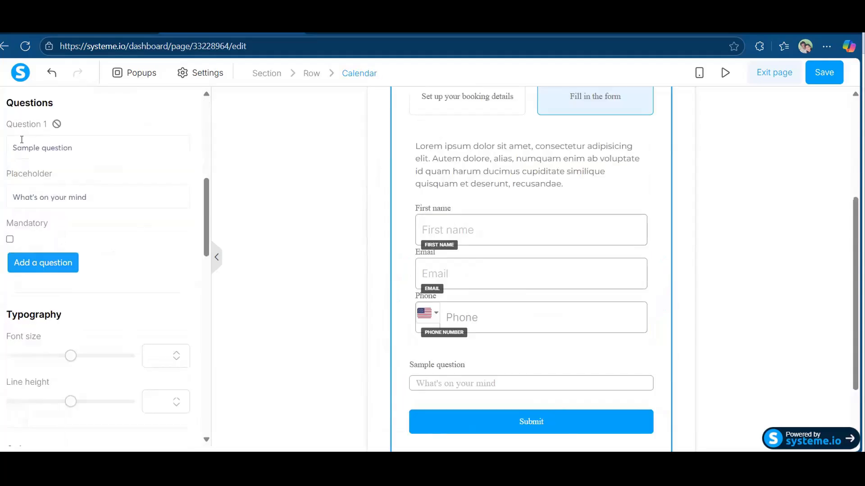
pyautogui.scroll(1, 123, 208)
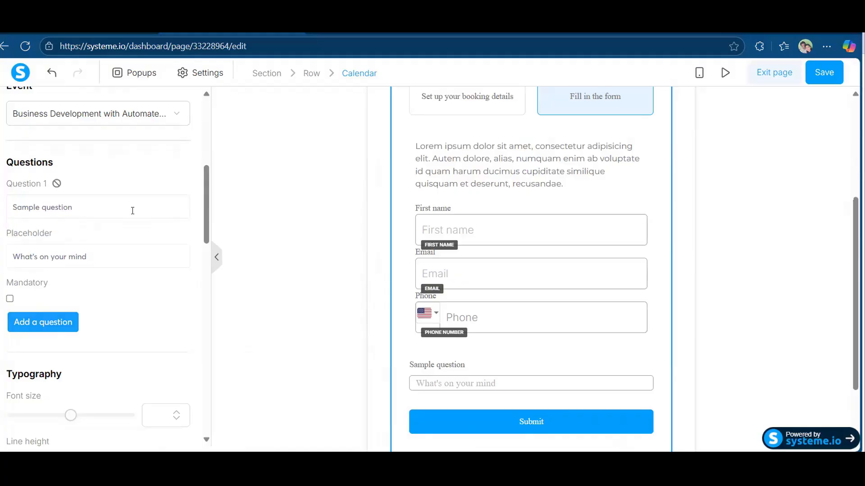
pyautogui.hotkey('alt', 'Tab')
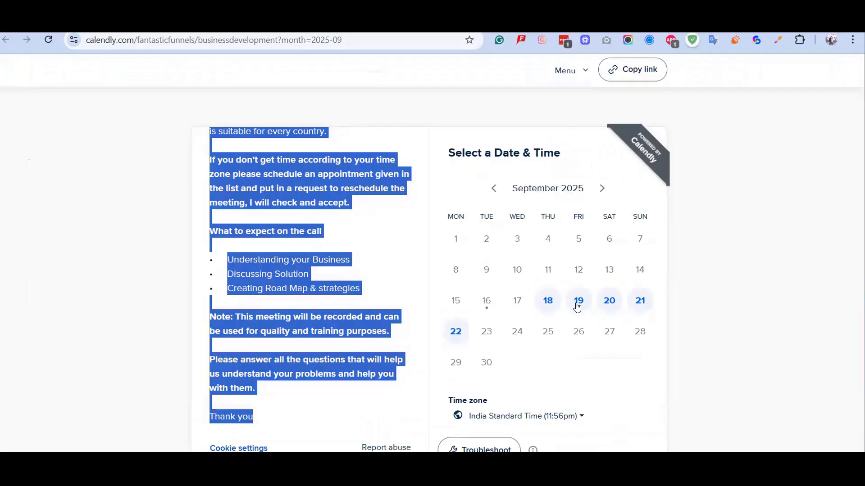
# Book Friday, September 19 at 10:00am on Calendly and select the NICHE/Business question wording.
pyautogui.click(577, 307)
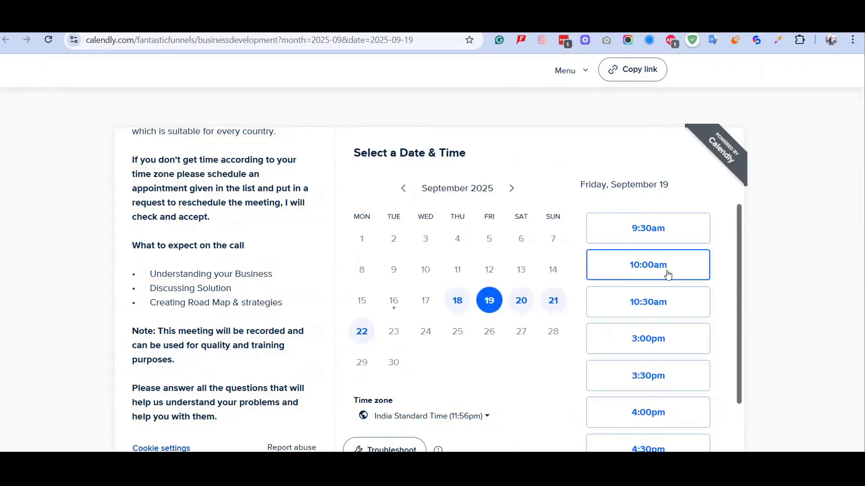
pyautogui.click(667, 274)
pyautogui.click(679, 266)
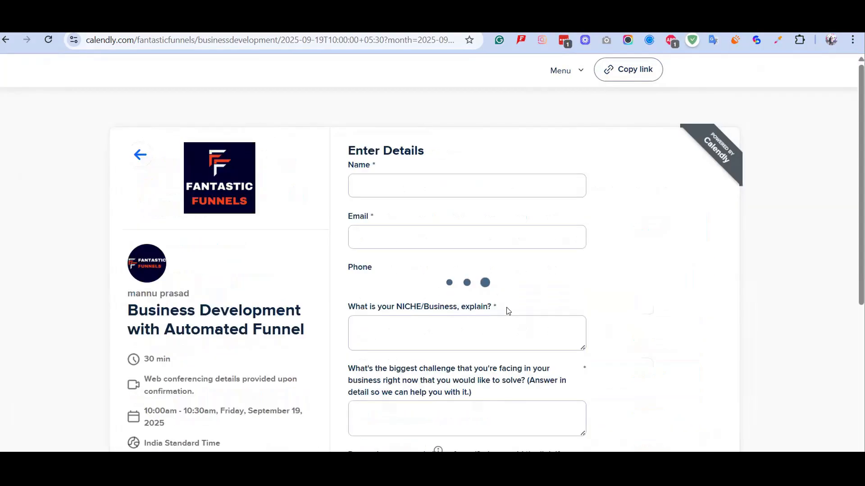
pyautogui.tripleClick(352, 314)
pyautogui.hotkey('ctrl', 'c')
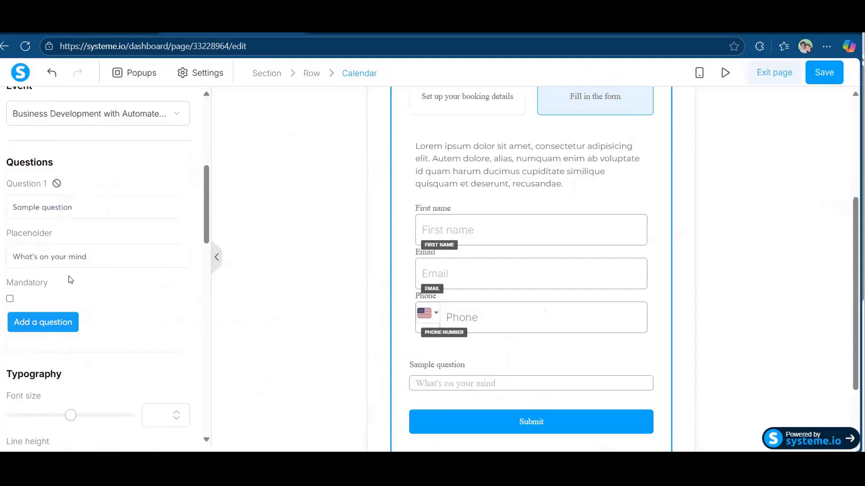
# Set Question 1 to 'What is your NICHE/Business, explain?' with placeholder 'Your Nich', mandatory.
pyautogui.tripleClick(83, 207)
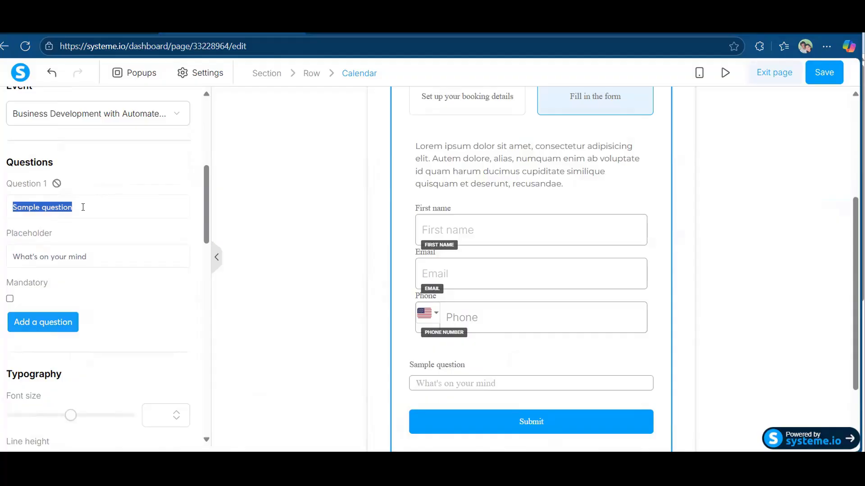
pyautogui.hotkey('ctrl', 'v')
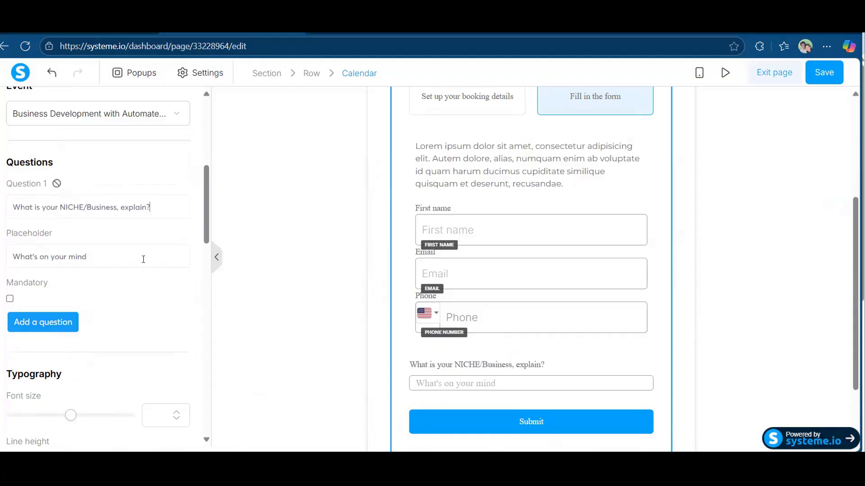
pyautogui.click(144, 259)
pyautogui.hotkey('ctrl', 'a')
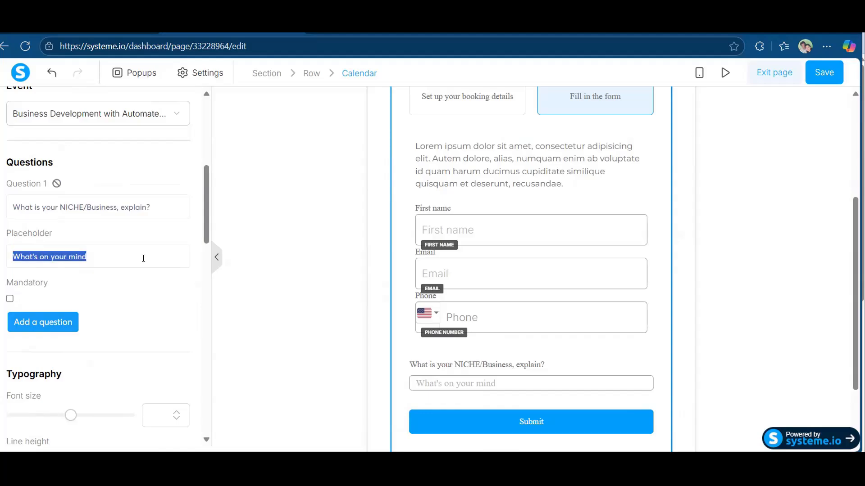
pyautogui.write('Your ')
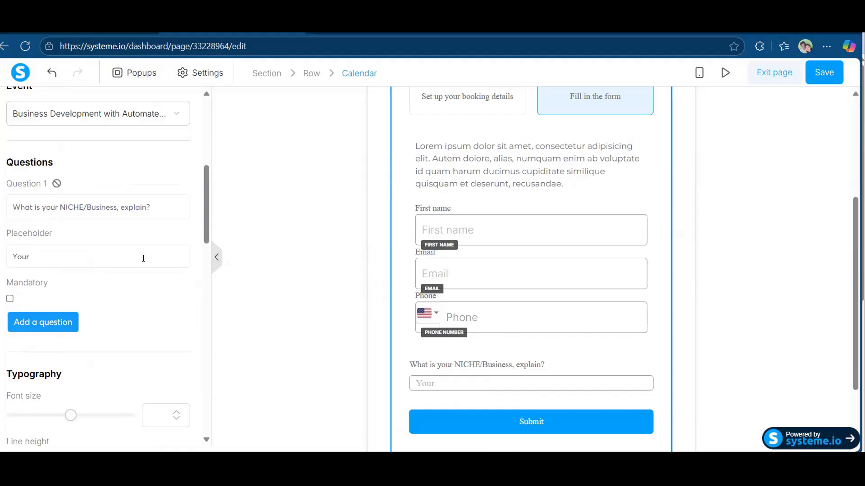
pyautogui.write('Nich')
pyautogui.scroll(-1, 29, 297)
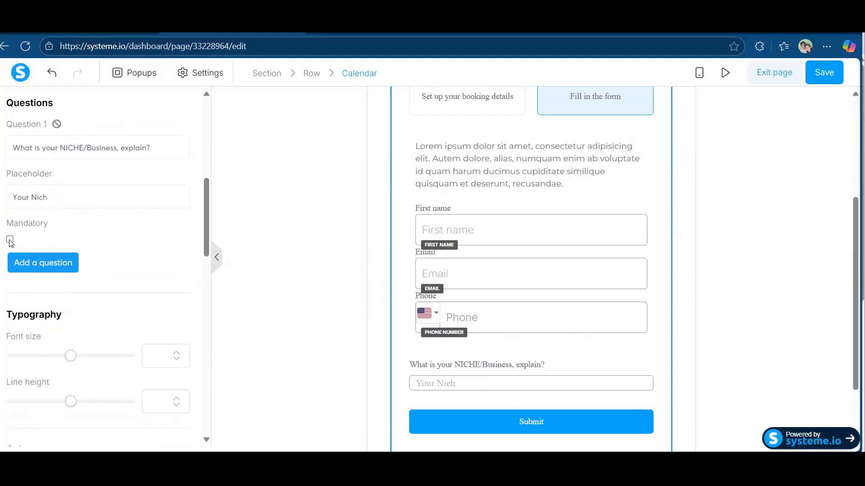
pyautogui.click(10, 239)
pyautogui.scroll(-1, 148, 237)
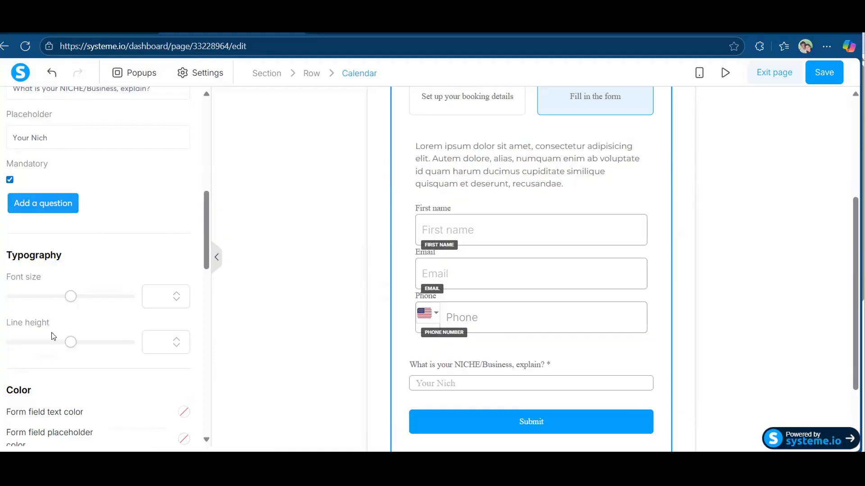
# Try larger form text sizes, settling back on font size 24.
pyautogui.click(71, 296)
pyautogui.moveTo(49, 299); pyautogui.dragTo(32, 297)
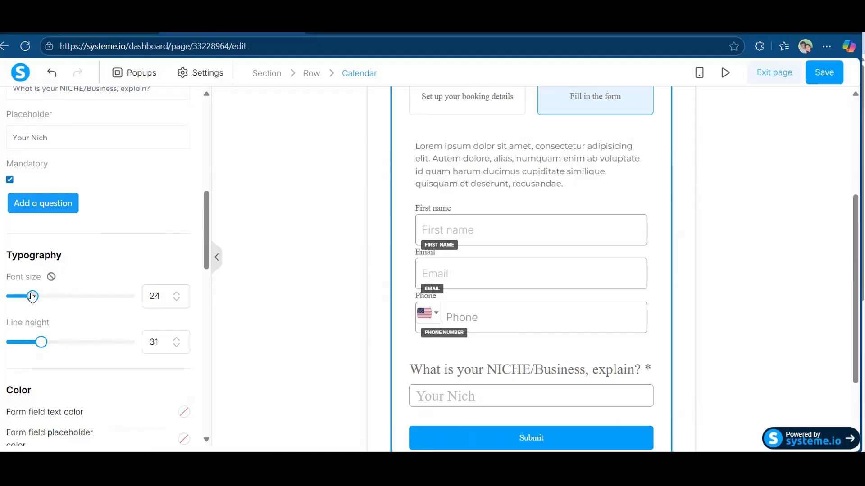
pyautogui.moveTo(32, 298); pyautogui.dragTo(32, 297)
pyautogui.click(176, 293)
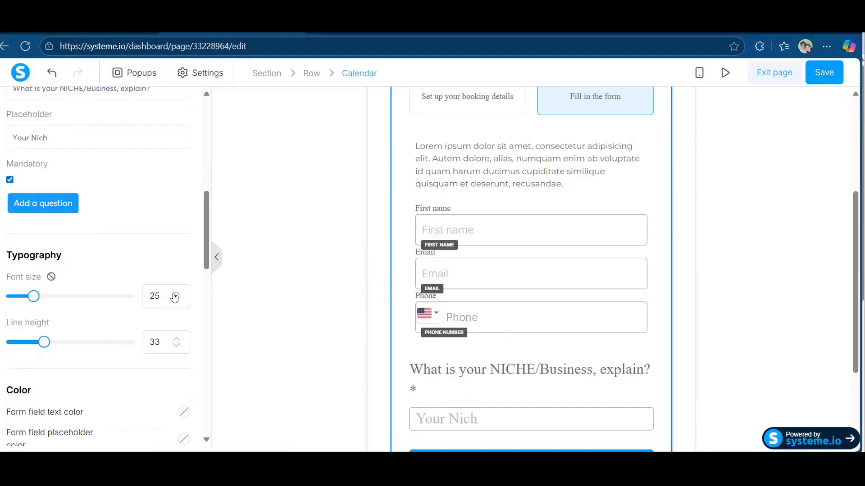
pyautogui.click(177, 301)
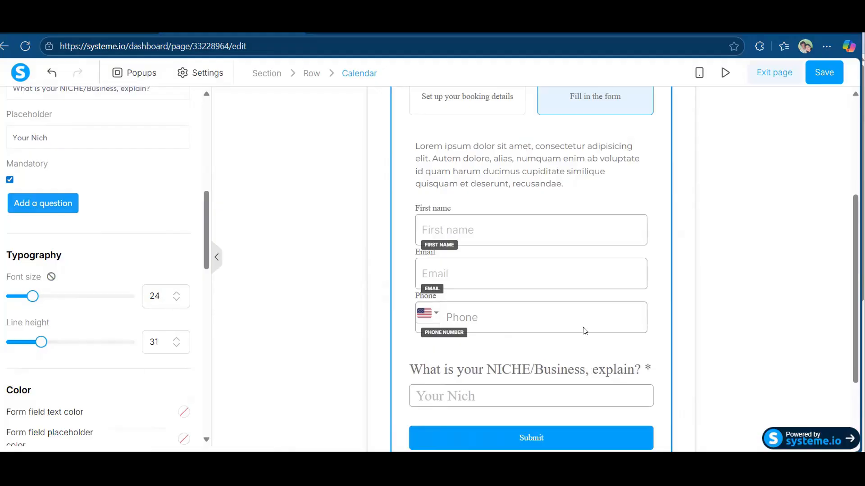
# Raise the booking form's line height to 45.
pyautogui.click(177, 339)
pyautogui.click(176, 338)
pyautogui.click(177, 339)
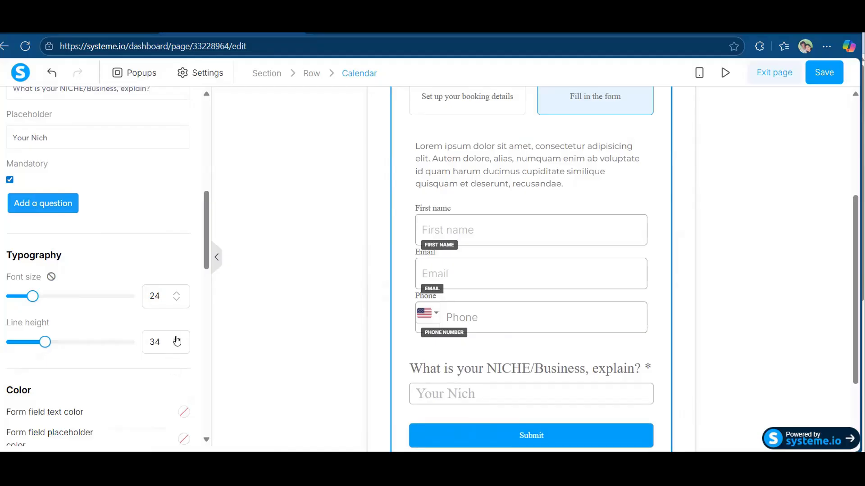
pyautogui.click(176, 339)
pyautogui.click(177, 339)
pyautogui.click(176, 339)
pyautogui.click(177, 339)
pyautogui.click(176, 339)
pyautogui.click(176, 339)
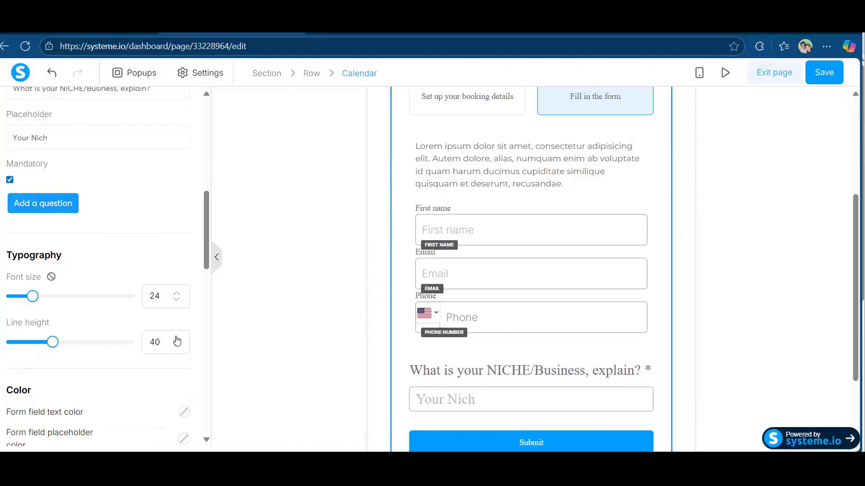
pyautogui.click(177, 339)
pyautogui.click(176, 338)
pyautogui.click(176, 338)
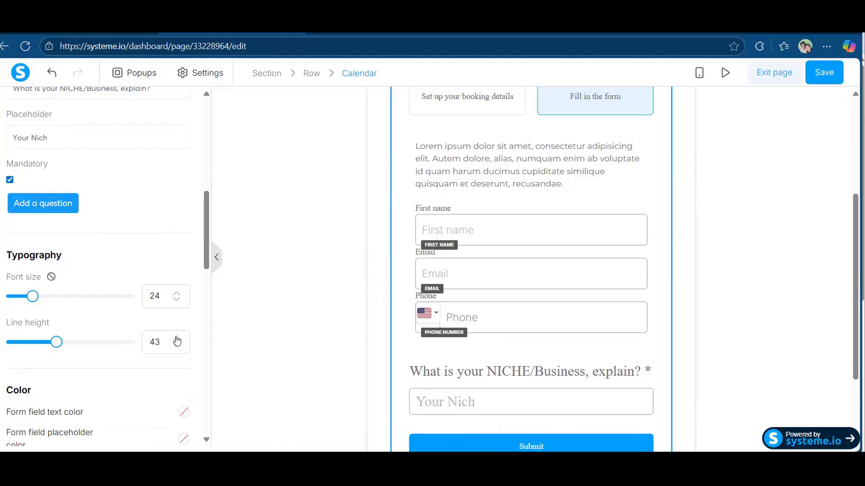
pyautogui.click(176, 338)
pyautogui.click(176, 338)
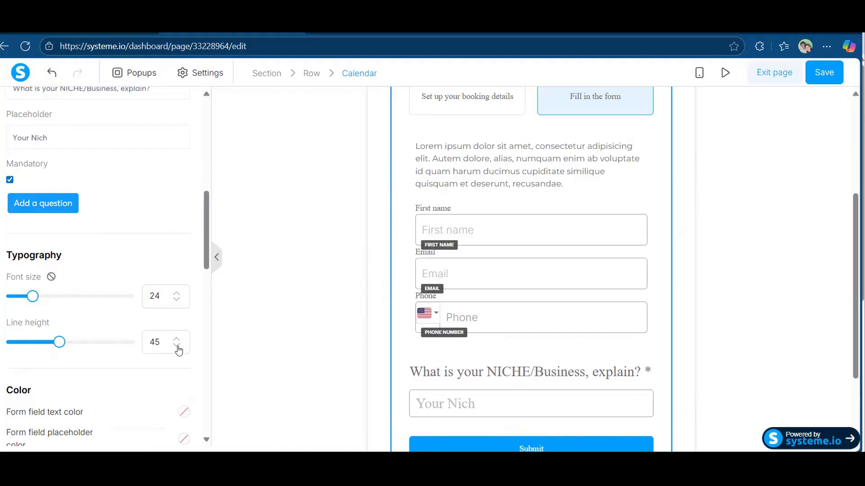
pyautogui.click(177, 348)
pyautogui.click(178, 348)
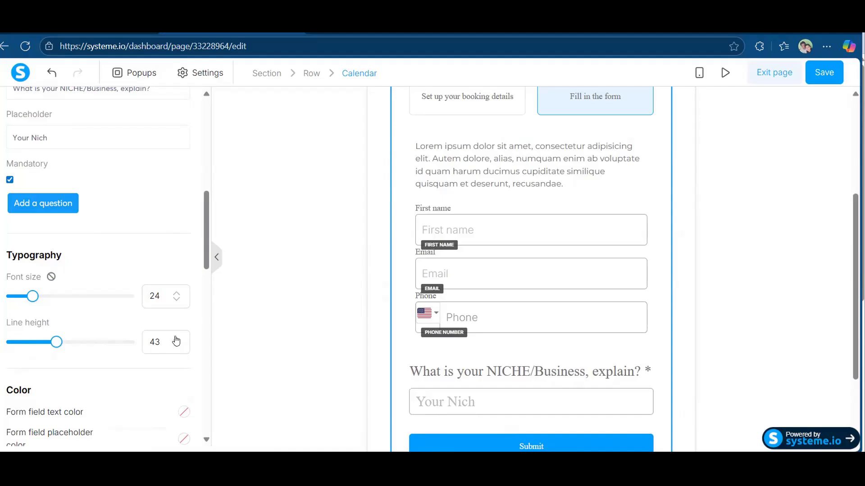
pyautogui.click(176, 338)
pyautogui.click(175, 339)
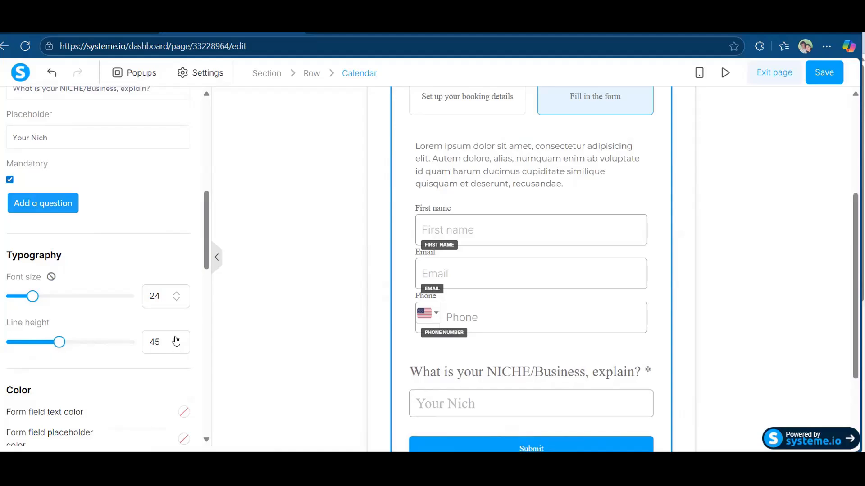
# Reselect the booking calendar and scroll its settings to the Questions section.
pyautogui.click(507, 403)
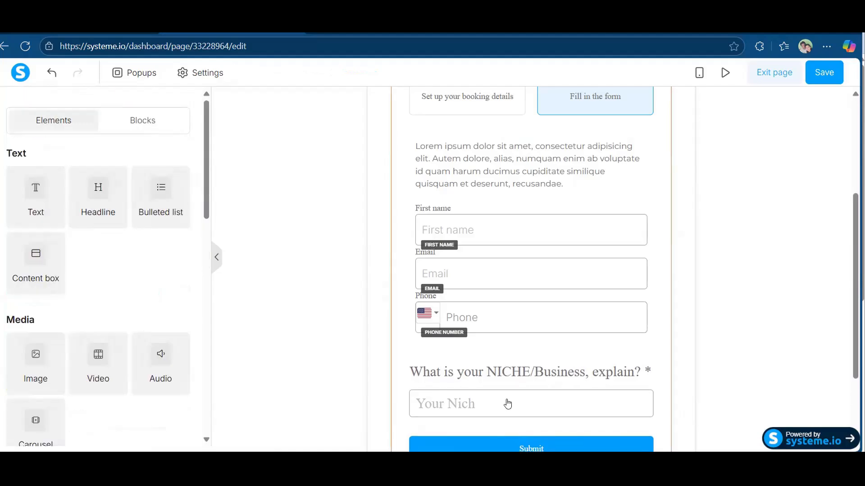
pyautogui.click(509, 408)
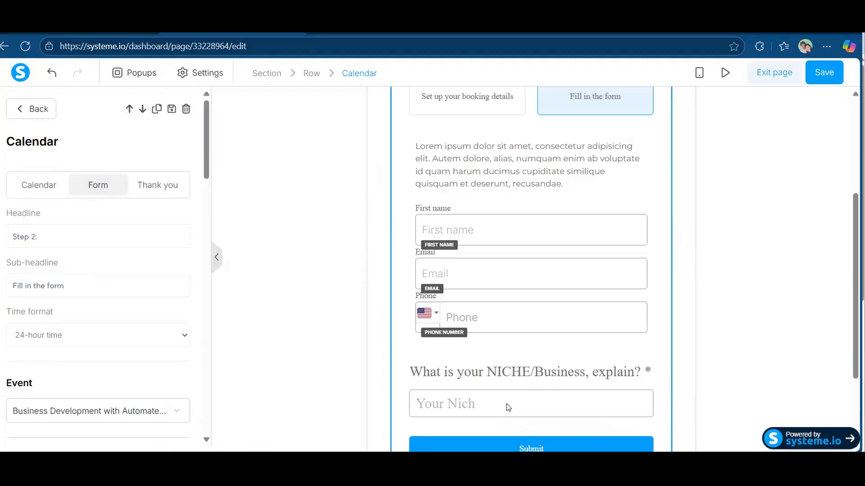
pyautogui.click(462, 401)
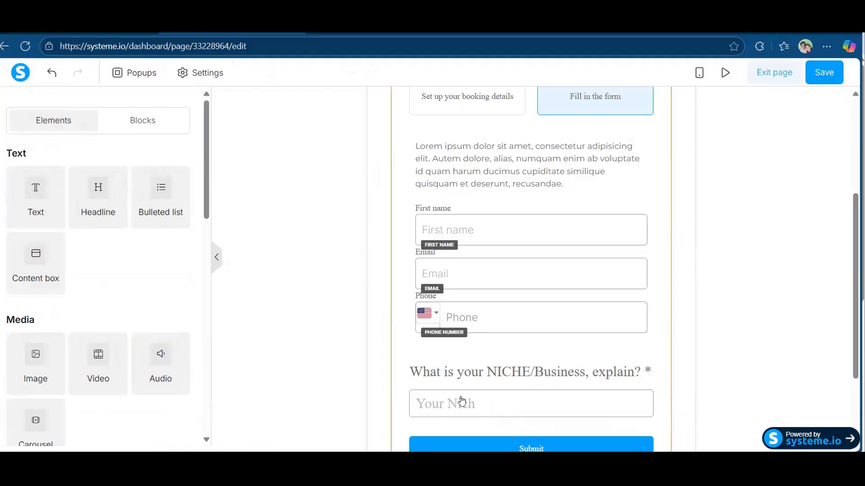
pyautogui.click(400, 372)
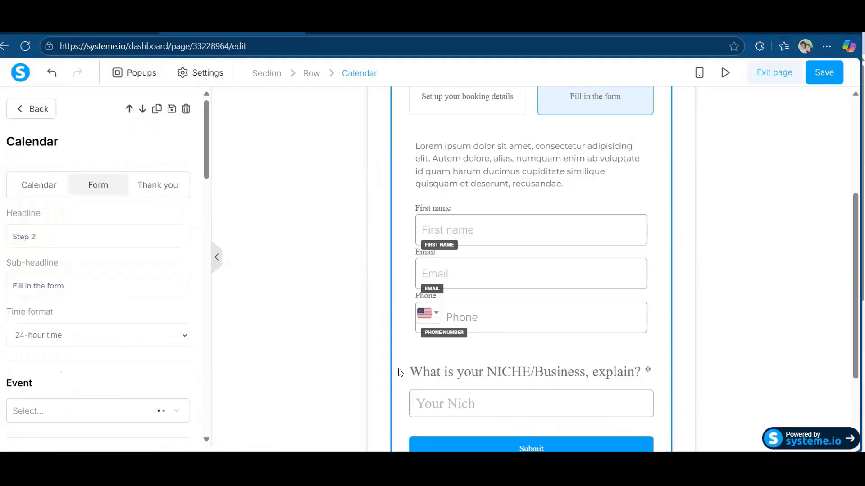
pyautogui.scroll(-6, 100, 337)
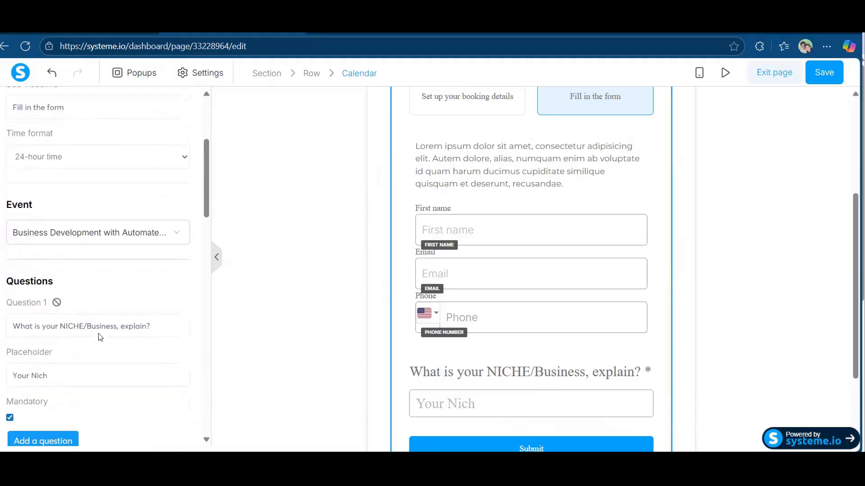
pyautogui.scroll(-8, 41, 259)
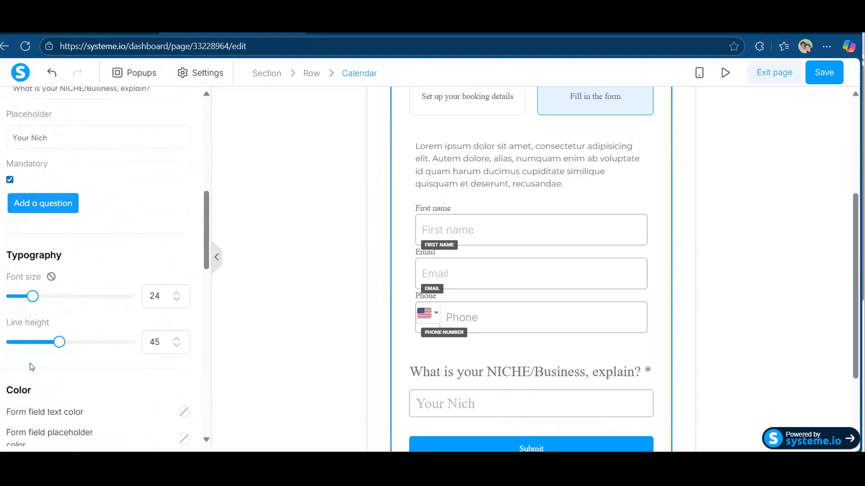
pyautogui.scroll(-6, 70, 315)
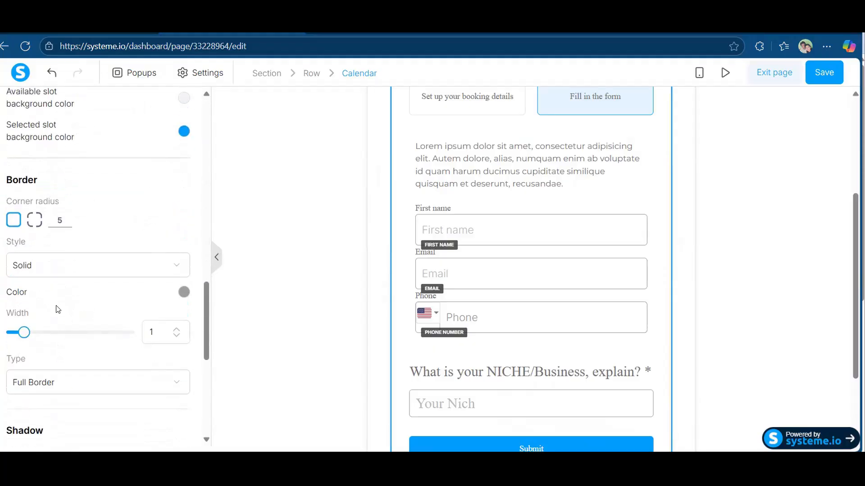
pyautogui.scroll(-3, 65, 300)
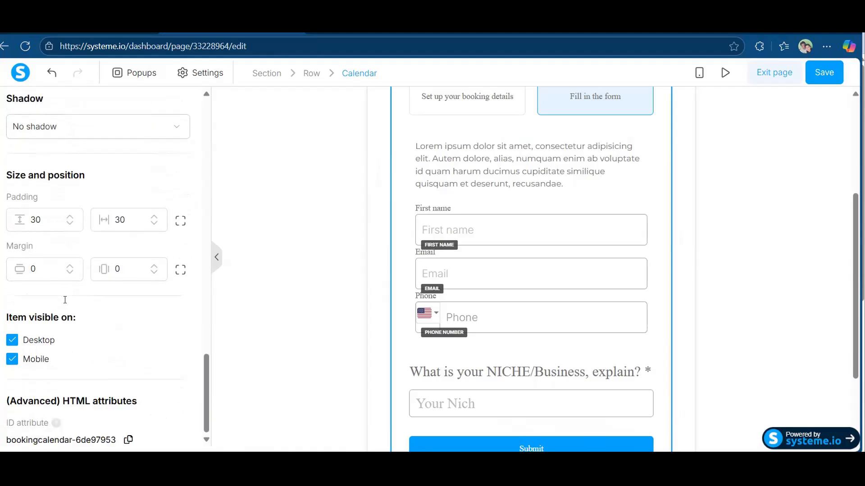
pyautogui.scroll(10, 145, 387)
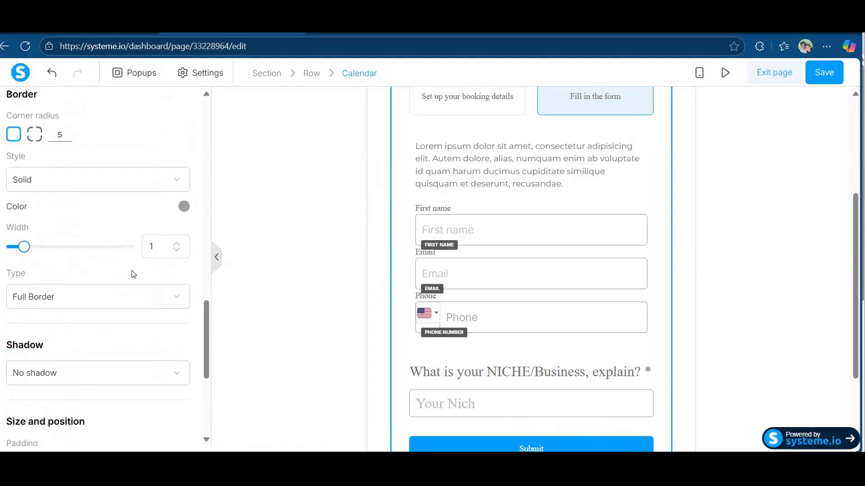
pyautogui.scroll(6, 133, 274)
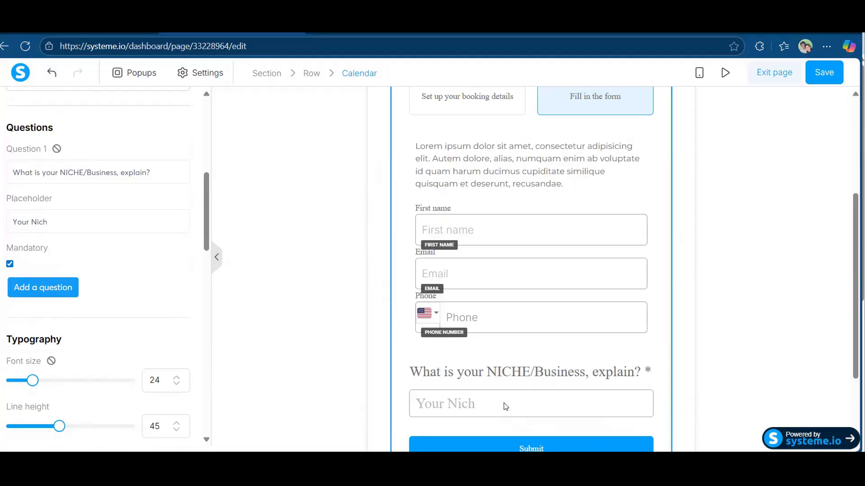
# Add a second question and copy Calendly's biggest-challenge question text.
pyautogui.click(68, 296)
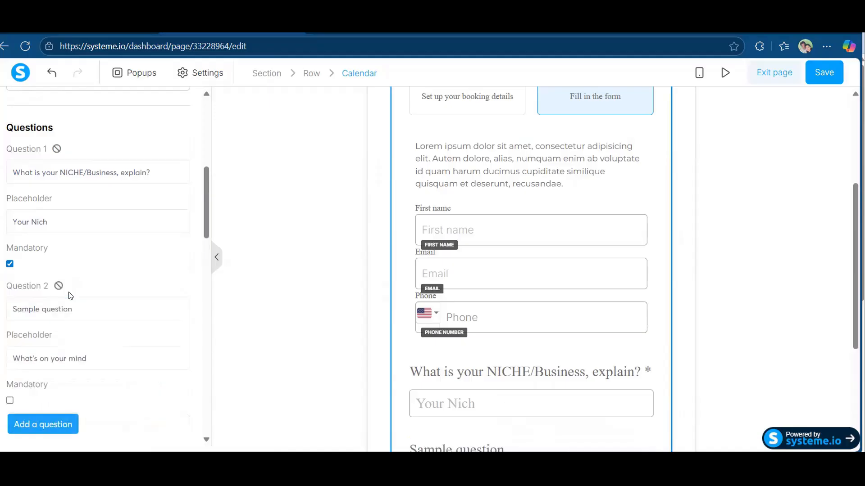
pyautogui.scroll(-4, 139, 297)
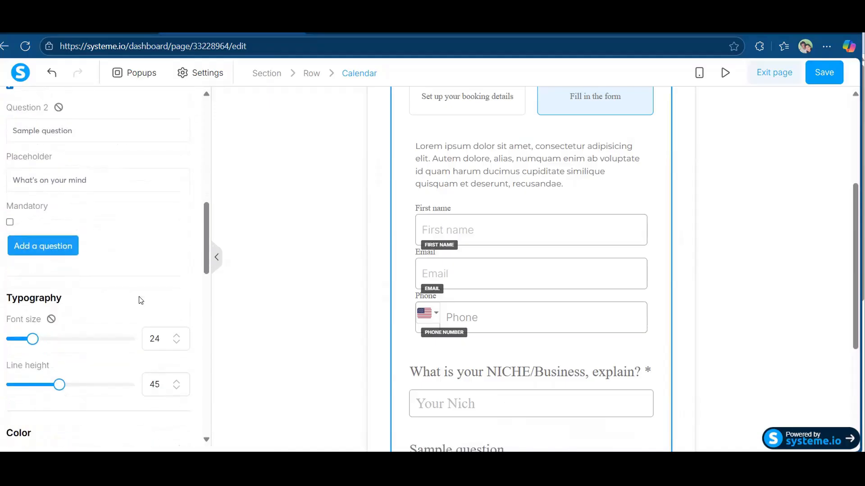
pyautogui.hotkey('alt', 'Tab')
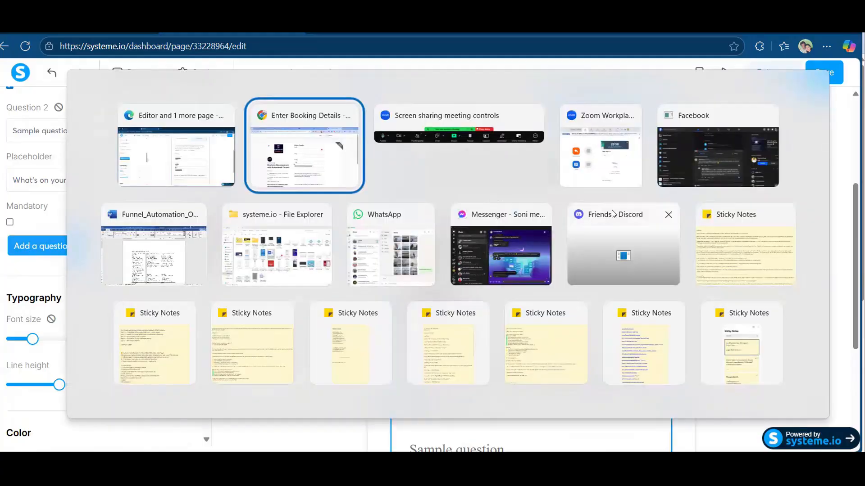
pyautogui.scroll(-3, 491, 342)
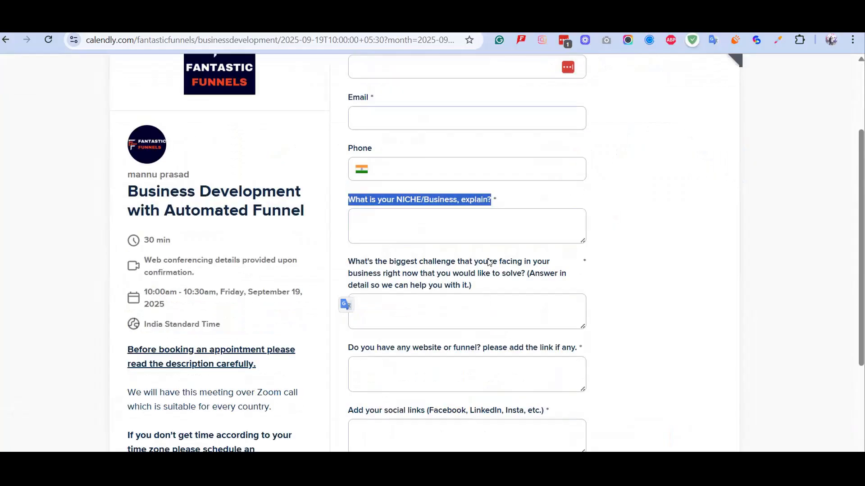
pyautogui.moveTo(477, 285); pyautogui.dragTo(344, 261)
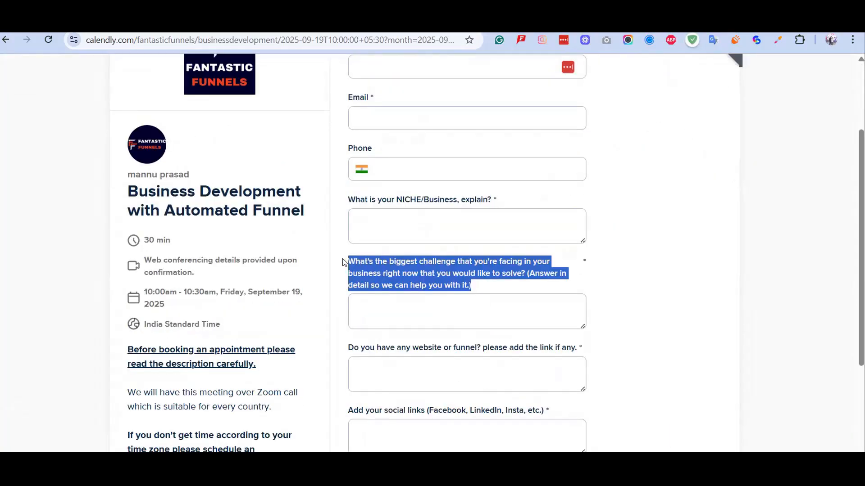
pyautogui.hotkey('alt', 'Tab')
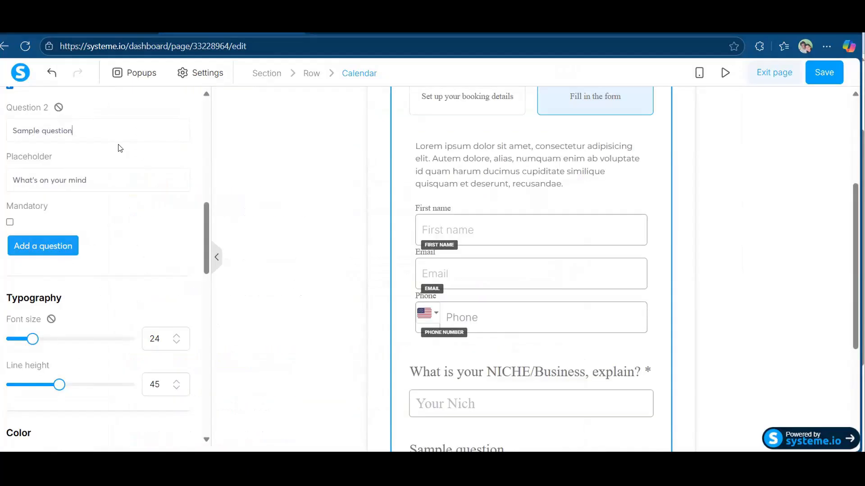
# Paste the challenge question into Question 2 with placeholder 'Your Biggest Challenge', mandatory.
pyautogui.doubleClick(90, 128)
pyautogui.hotkey('ctrl', 'a')
pyautogui.hotkey('ctrl', 'v')
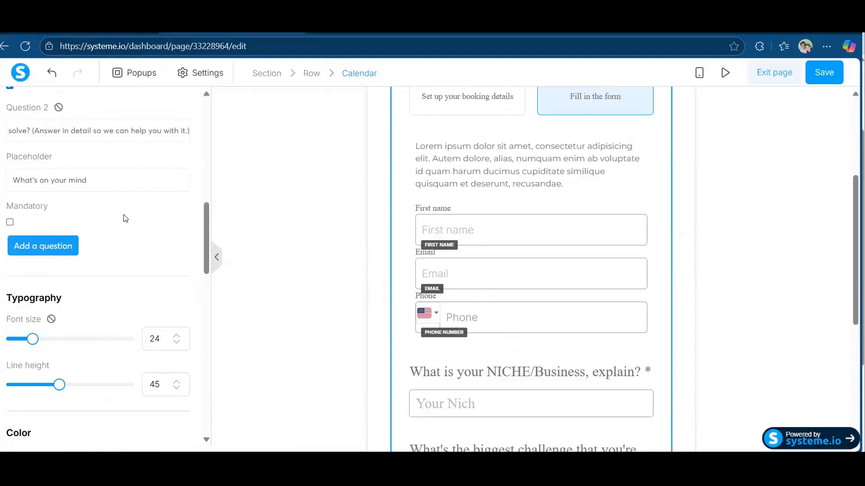
pyautogui.tripleClick(112, 177)
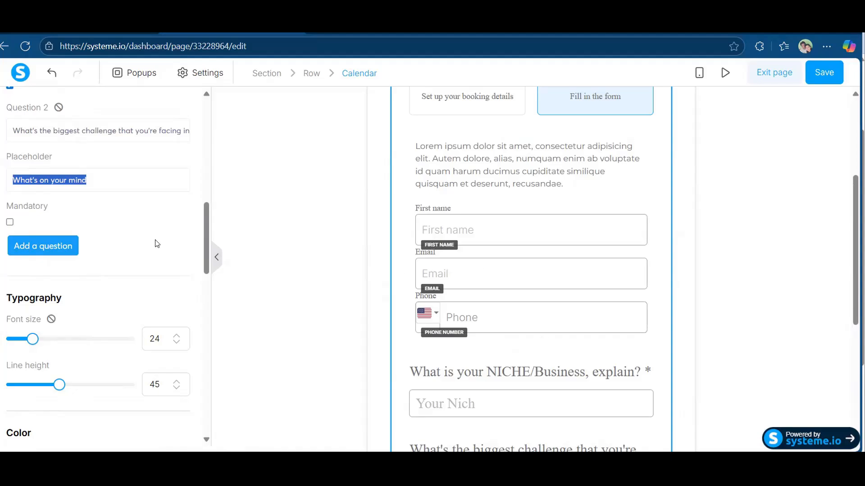
pyautogui.write('Your Bigge')
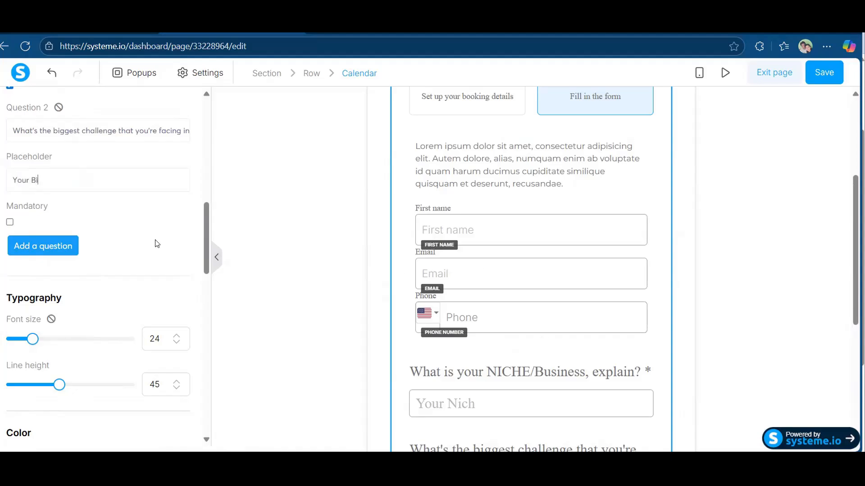
pyautogui.write('st Challenge')
pyautogui.click(10, 222)
pyautogui.scroll(-2, 158, 249)
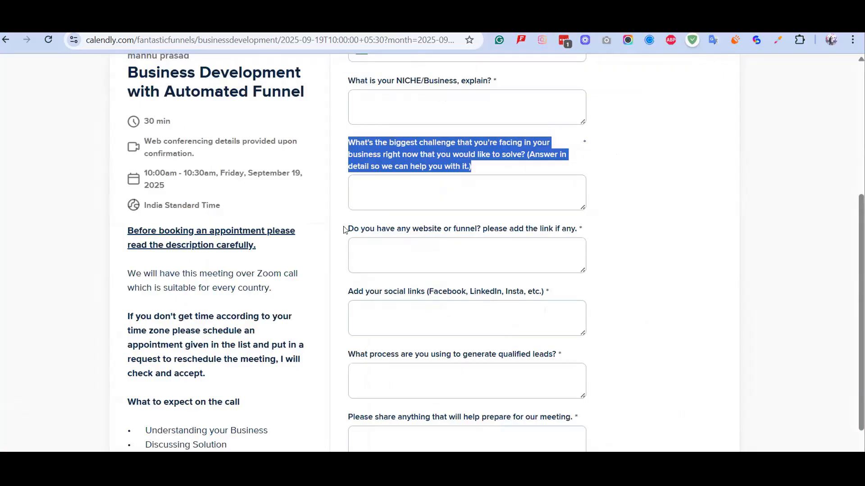
# Select the website or funnel question text on the Calendly page.
pyautogui.click(407, 231)
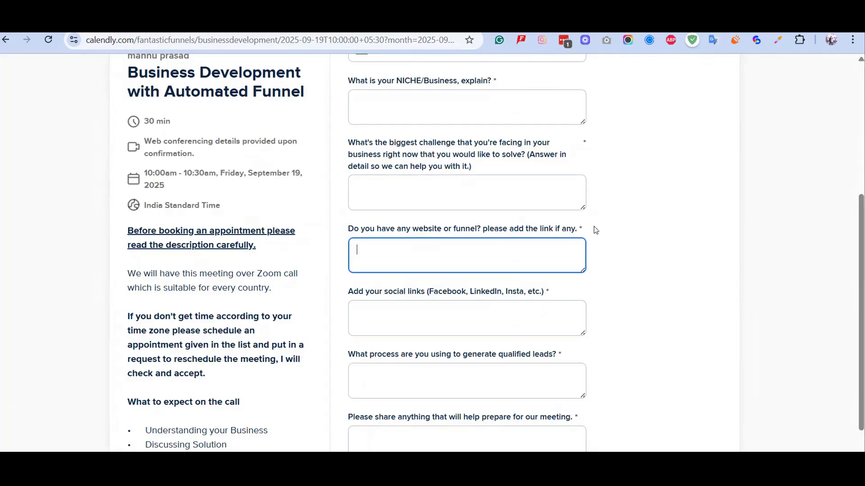
pyautogui.moveTo(594, 227); pyautogui.dragTo(499, 228)
pyautogui.moveTo(411, 232); pyautogui.dragTo(348, 231)
pyautogui.hotkey('ctrl', 'c')
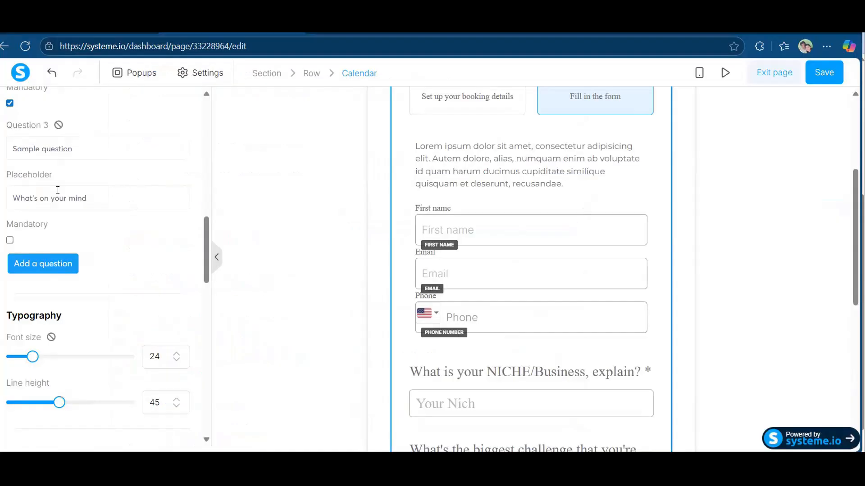
# Paste it into Question 3 with placeholder 'You can add multiple links saperating from comma.', mandatory.
pyautogui.tripleClick(63, 145)
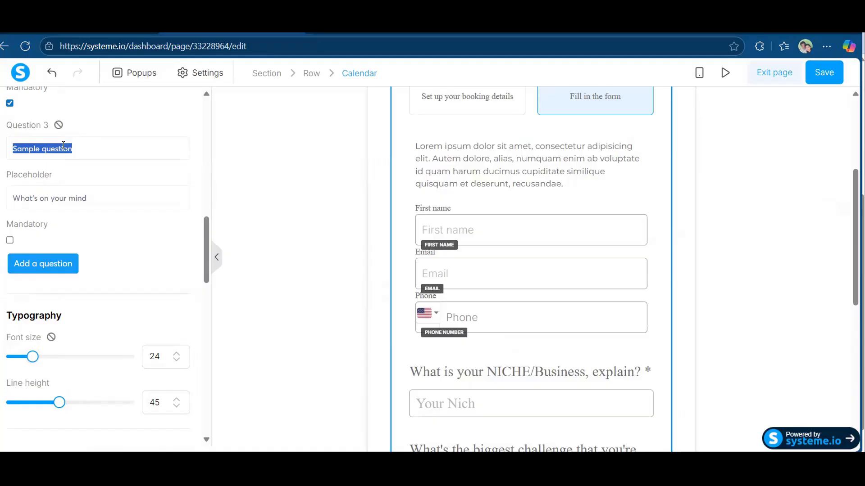
pyautogui.hotkey('ctrl', 'v')
pyautogui.tripleClick(56, 194)
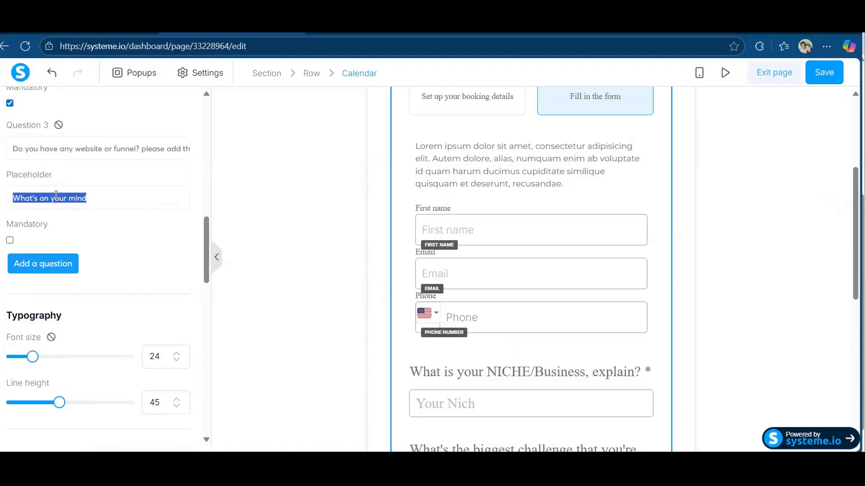
pyautogui.write('y')
pyautogui.press('BackSpace')
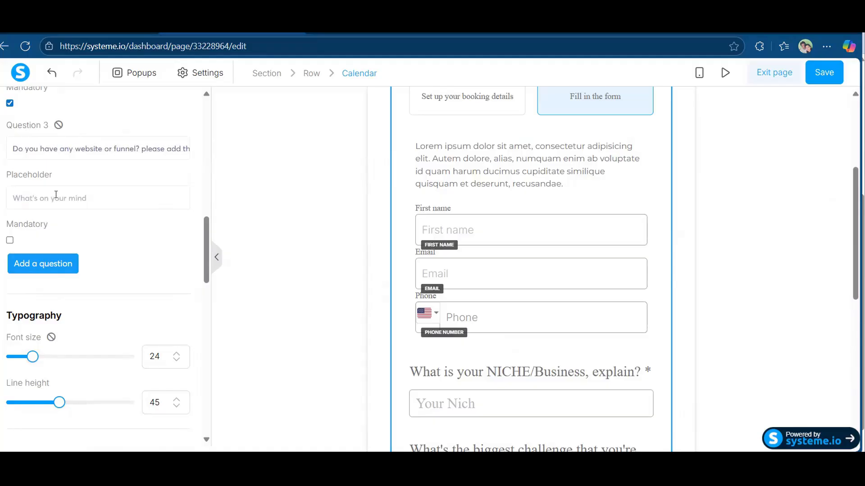
pyautogui.write('Your')
pyautogui.write(' W')
pyautogui.write('e')
pyautogui.write('bsite')
pyautogui.write('/F')
pyautogui.write('unnel')
pyautogui.press('BackSpace')
pyautogui.press('BackSpace')
pyautogui.press('BackSpace')
pyautogui.press('BackSpace')
pyautogui.press('BackSpace')
pyautogui.press('BackSpace')
pyautogui.press('BackSpace')
pyautogui.press('BackSpace')
pyautogui.press('BackSpace')
pyautogui.press('BackSpace')
pyautogui.press('BackSpace')
pyautogui.press('BackSpace')
pyautogui.press('BackSpace')
pyautogui.press('BackSpace')
pyautogui.press('BackSpace')
pyautogui.press('BackSpace')
pyautogui.press('BackSpace')
pyautogui.press('BackSpace')
pyautogui.press('BackSpace')
pyautogui.write('yo')
pyautogui.press('BackSpace')
pyautogui.press('BackSpace')
pyautogui.write('You can add multiple link')
pyautogui.write('e')
pyautogui.press('BackSpace')
pyautogui.press('BackSpace')
pyautogui.write('s so')
pyautogui.press('BackSpace')
pyautogui.write('aperating')
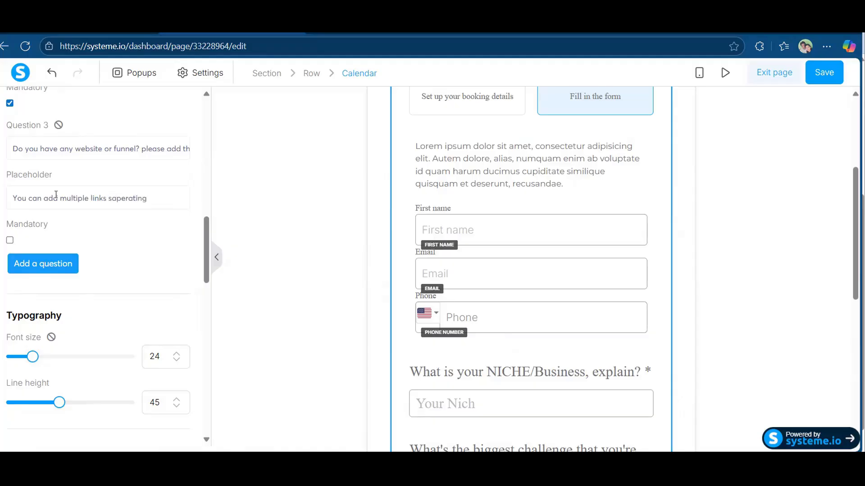
pyautogui.write(' from comma')
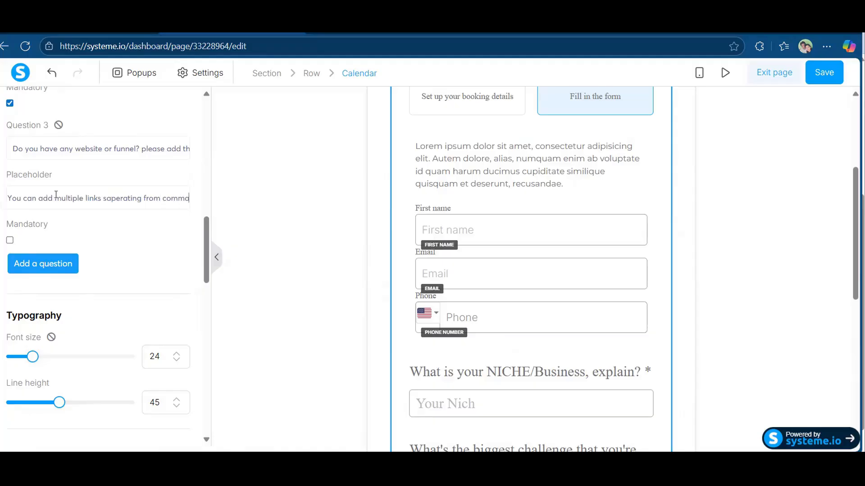
pyautogui.write('.')
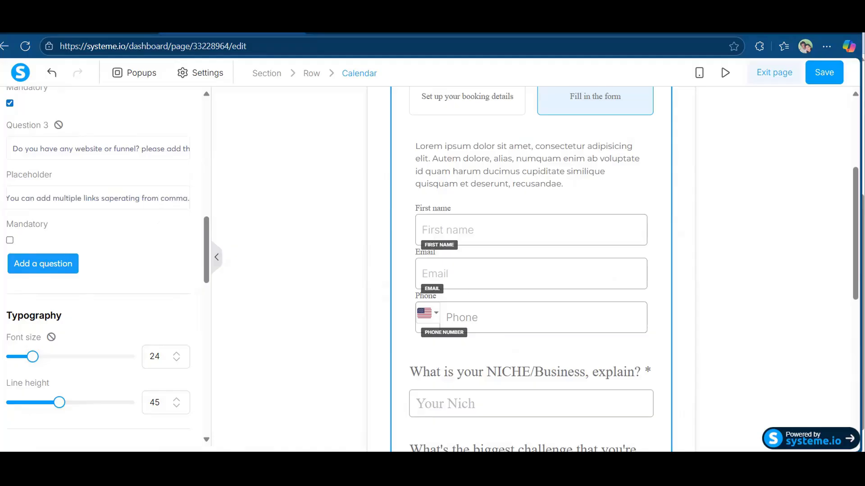
pyautogui.click(9, 240)
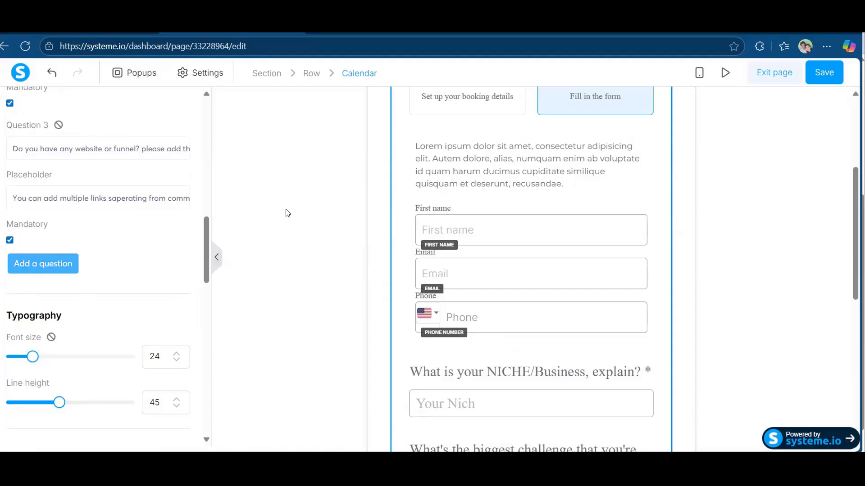
# Select the social links question on the Calendly page.
pyautogui.hotkey('alt', 'Tab')
pyautogui.moveTo(544, 294); pyautogui.dragTo(344, 291)
pyautogui.moveTo(411, 296); pyautogui.dragTo(346, 292)
pyautogui.hotkey('ctrl', 'c')
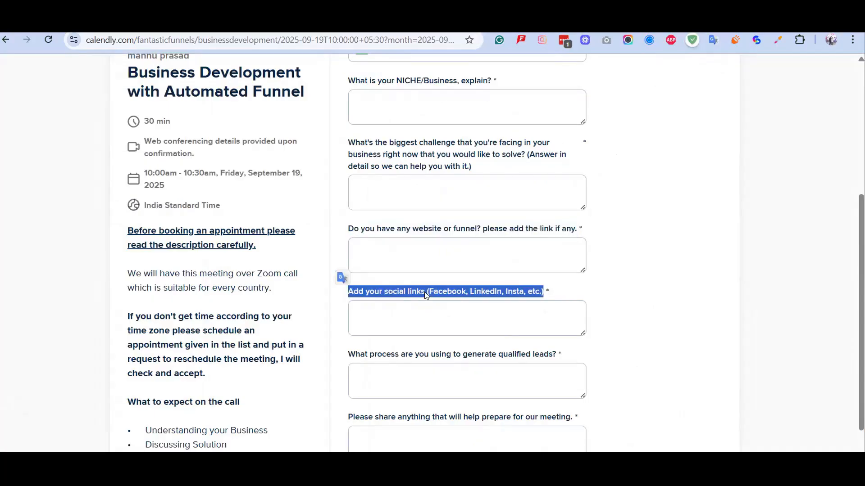
# Paste the social links question into Question 4 with placeholder 'FB/INSTA/Linkedin', mandatory.
pyautogui.hotkey('alt', 'Tab')
pyautogui.tripleClick(37, 286)
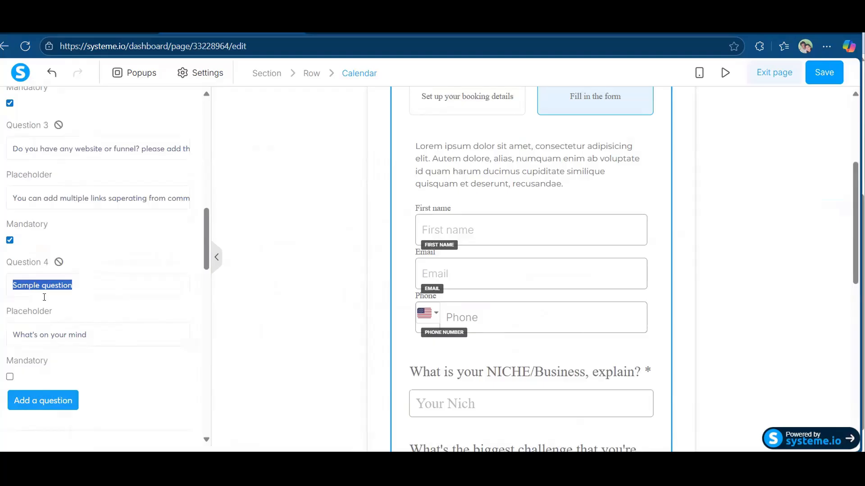
pyautogui.hotkey('ctrl', 'v')
pyautogui.tripleClick(58, 332)
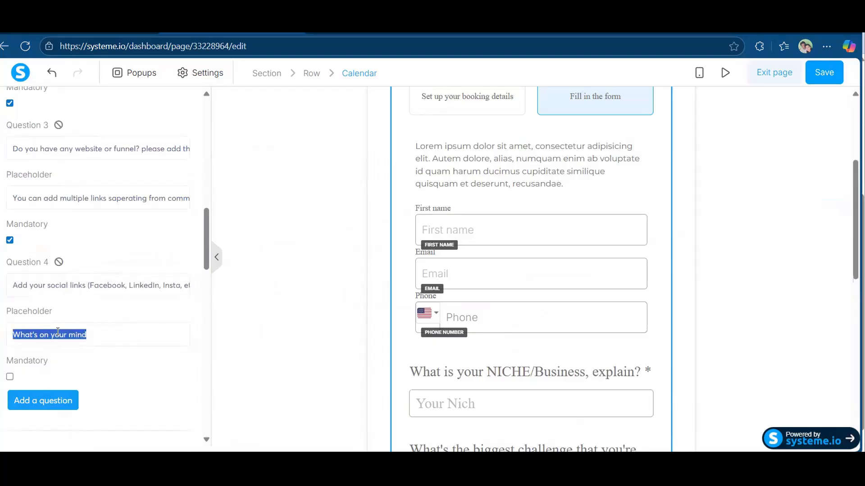
pyautogui.write('FB,')
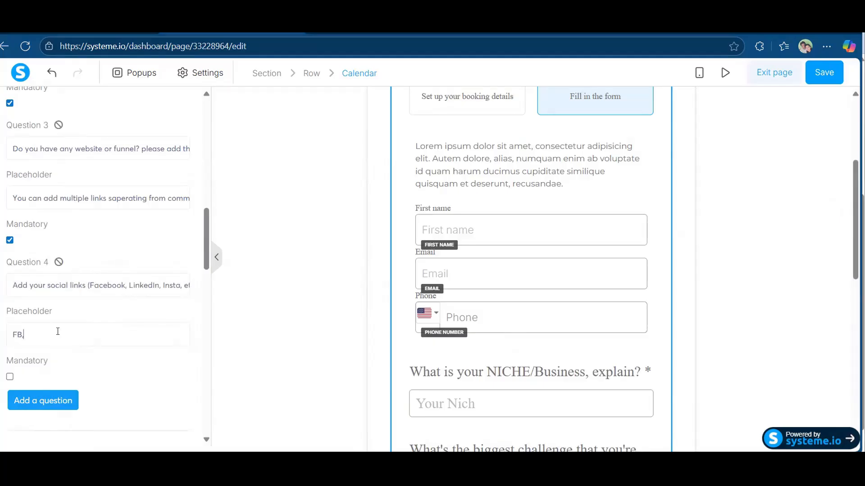
pyautogui.write(' IN')
pyautogui.press('BackSpace')
pyautogui.press('BackSpace')
pyautogui.press('BackSpace')
pyautogui.press('BackSpace')
pyautogui.write('/INSTA/Linkedin')
pyautogui.click(10, 376)
# Deselect the calendar and scroll to preview the finished form.
pyautogui.scroll(-3, 170, 297)
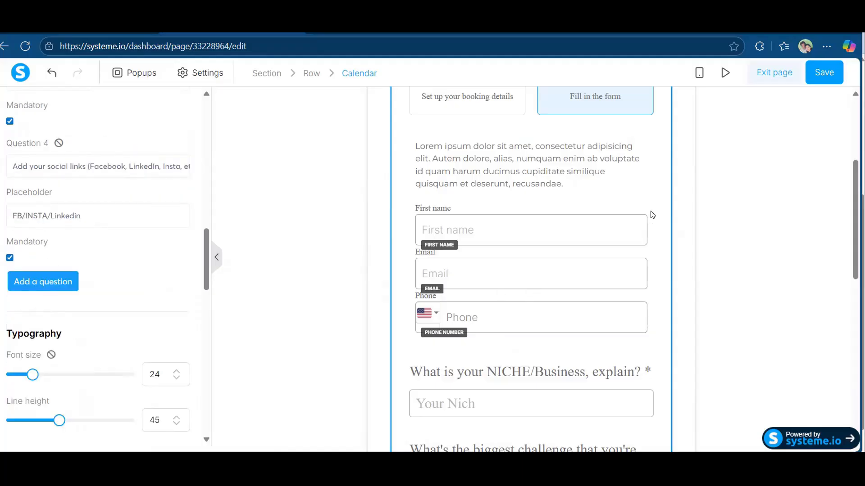
pyautogui.click(651, 229)
pyautogui.scroll(-5, 640, 267)
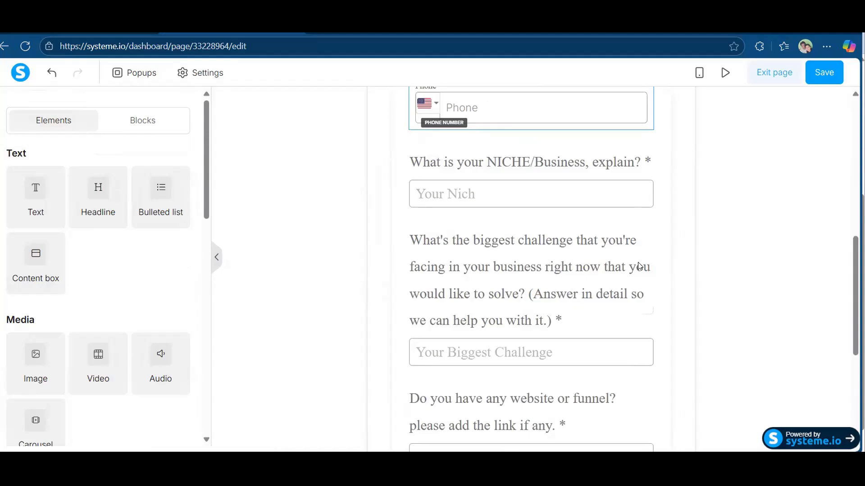
pyautogui.scroll(-6, 640, 266)
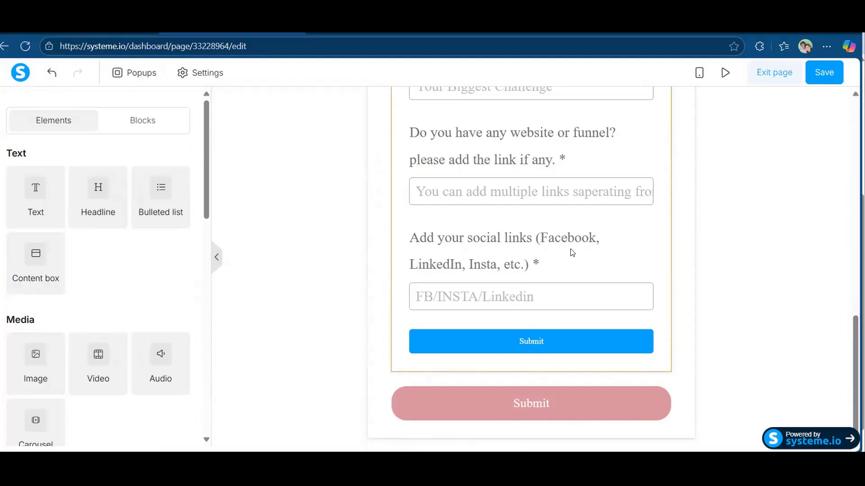
pyautogui.scroll(6, 532, 261)
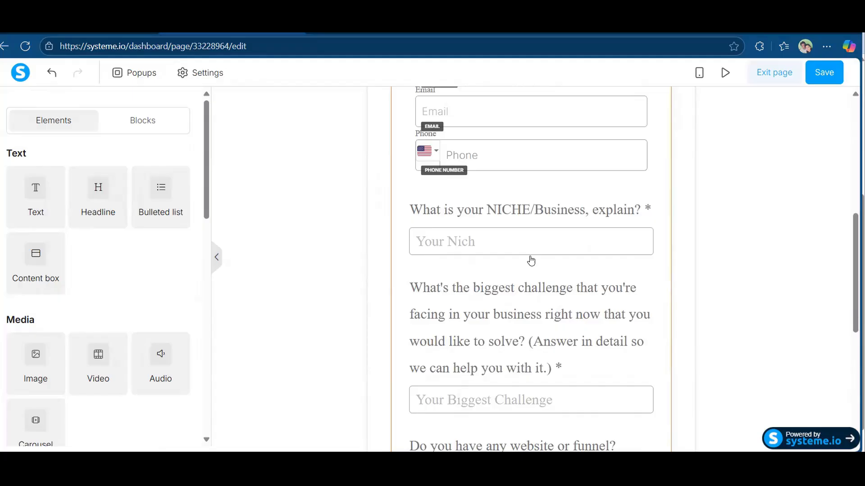
pyautogui.scroll(3, 531, 261)
pyautogui.scroll(-6, 532, 261)
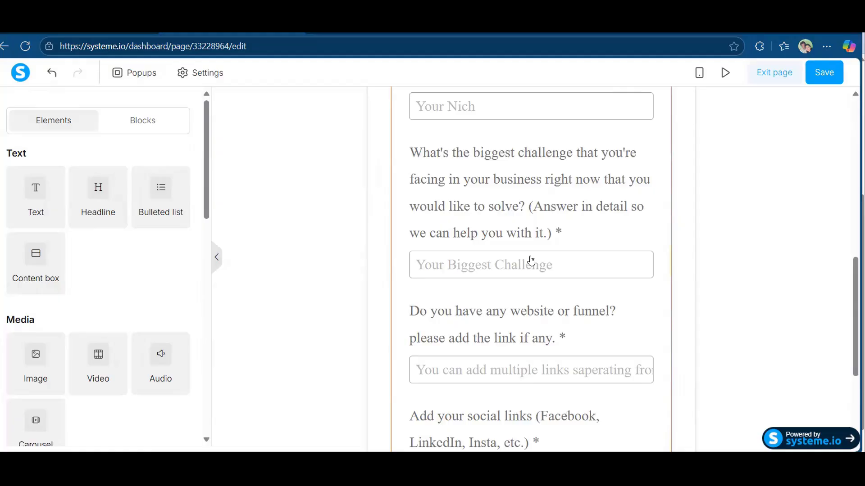
pyautogui.scroll(-3, 531, 261)
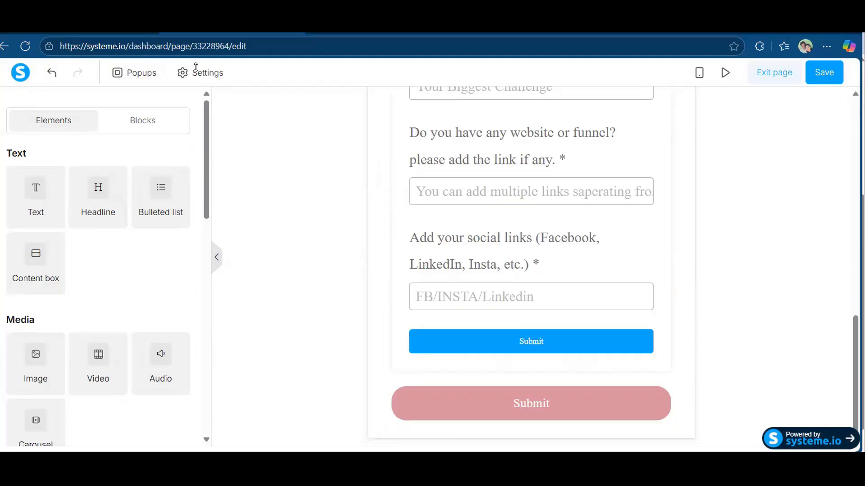
# Select the booking calendar and scroll its settings down to the Thank you step.
pyautogui.click(406, 283)
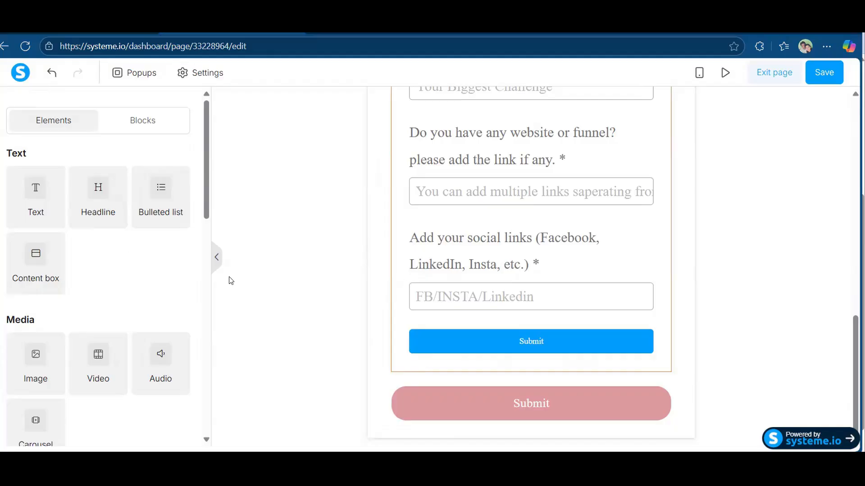
pyautogui.scroll(-5, 74, 203)
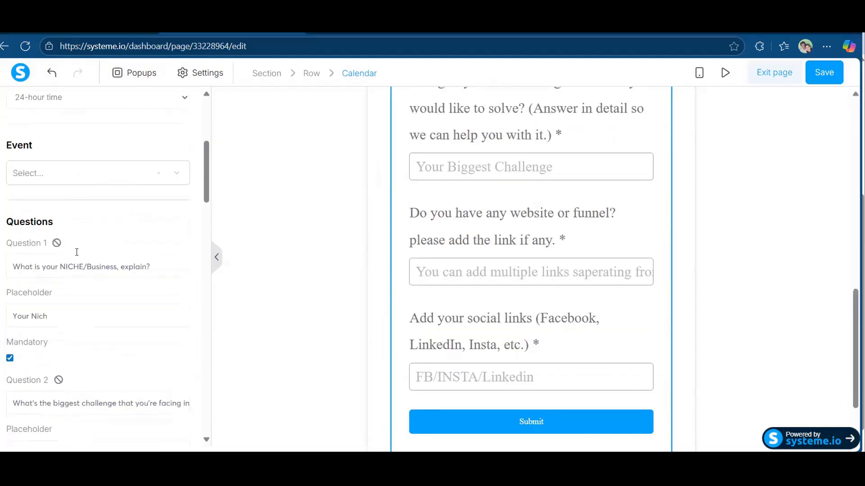
pyautogui.scroll(-5, 75, 252)
pyautogui.scroll(-5, 78, 265)
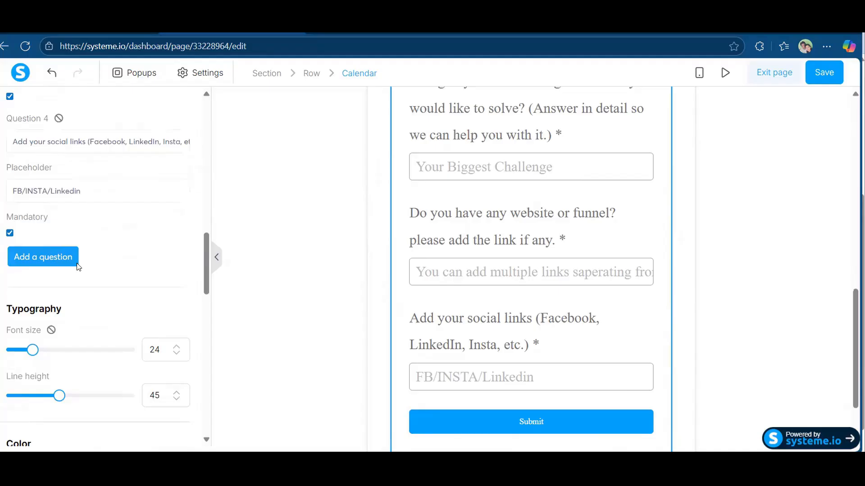
pyautogui.scroll(-5, 78, 265)
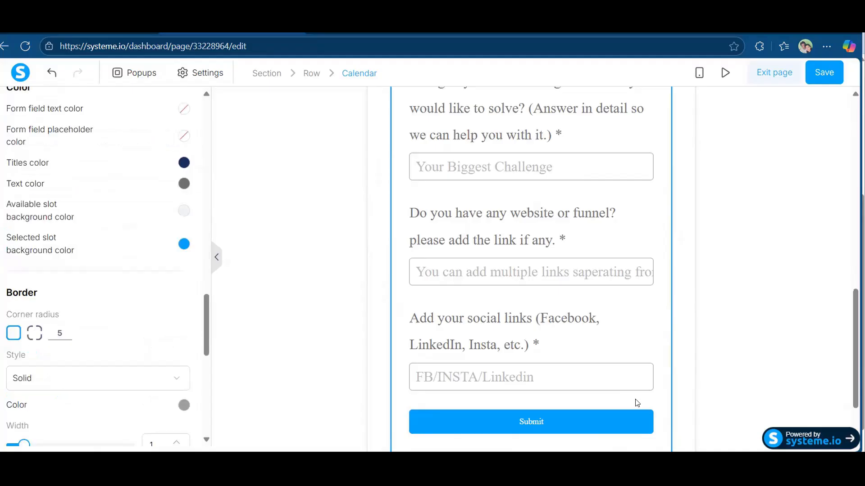
pyautogui.click(587, 427)
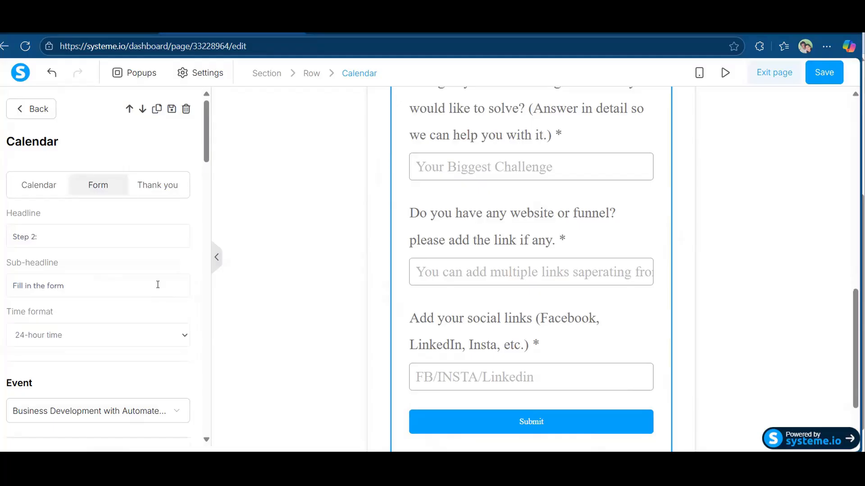
pyautogui.scroll(-9, 157, 284)
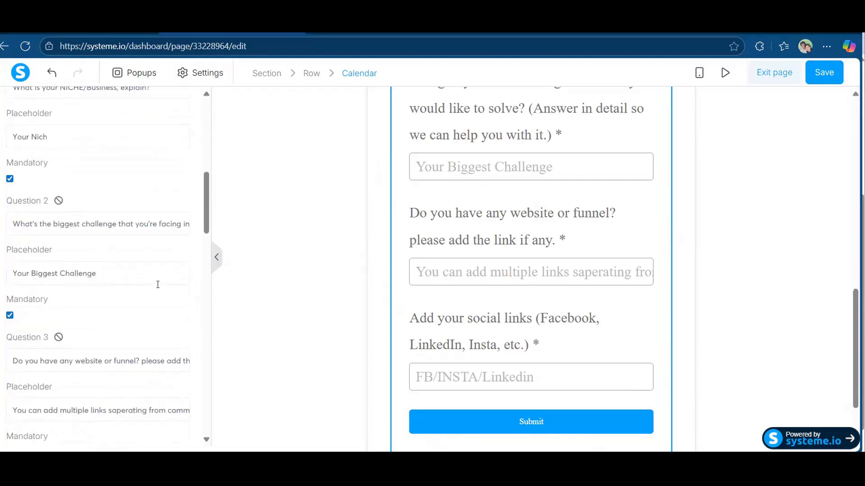
pyautogui.scroll(-5, 158, 285)
pyautogui.scroll(-3, 159, 288)
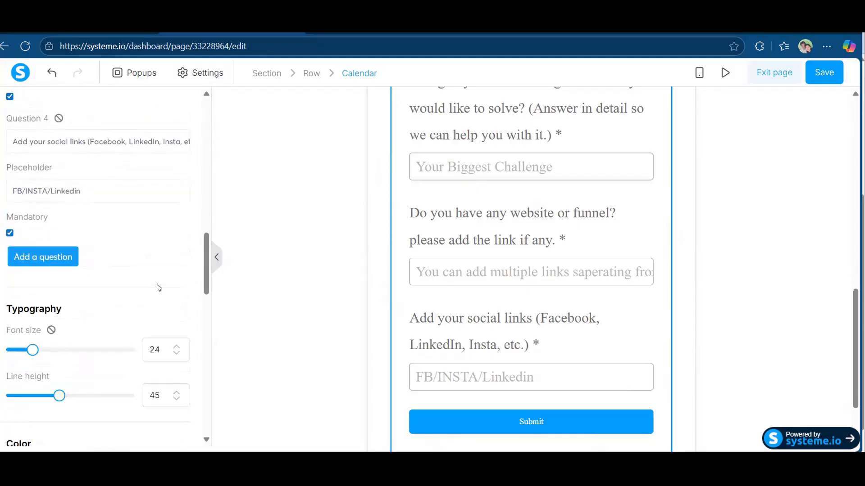
pyautogui.scroll(-3, 159, 288)
pyautogui.scroll(-7, 159, 287)
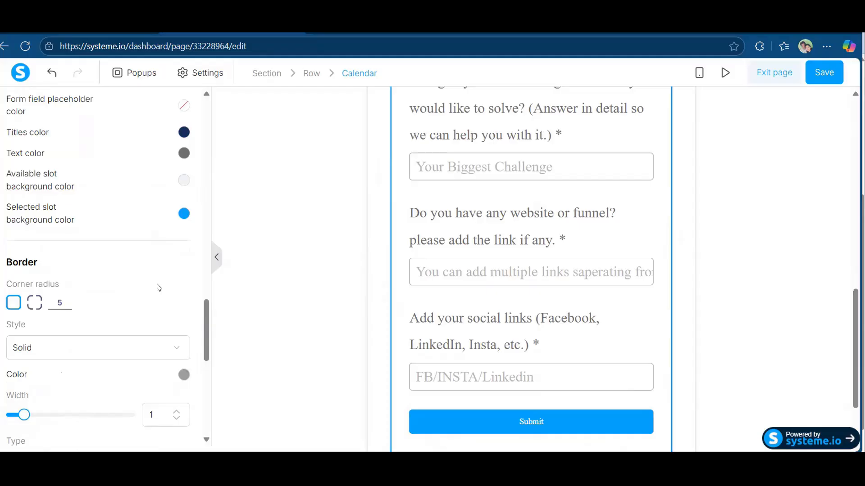
pyautogui.scroll(-7, 159, 288)
pyautogui.scroll(-4, 90, 253)
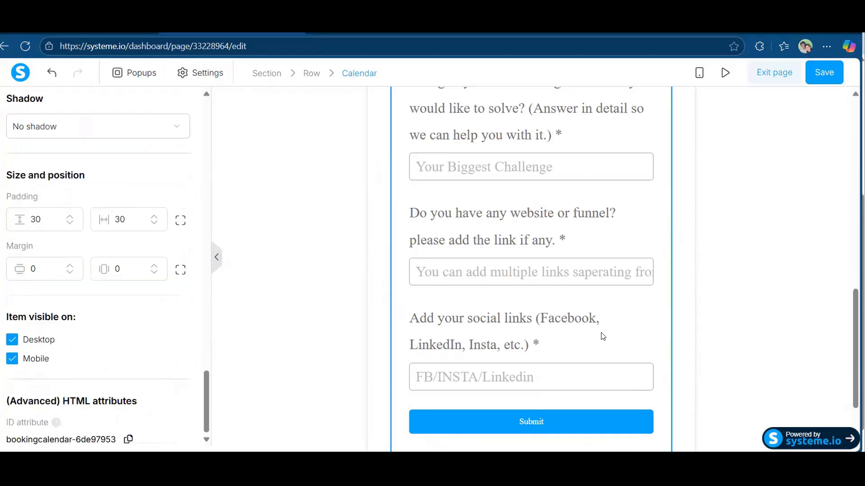
# Delete the extra pink Submit button and review the page.
pyautogui.click(628, 347)
pyautogui.scroll(1, 628, 347)
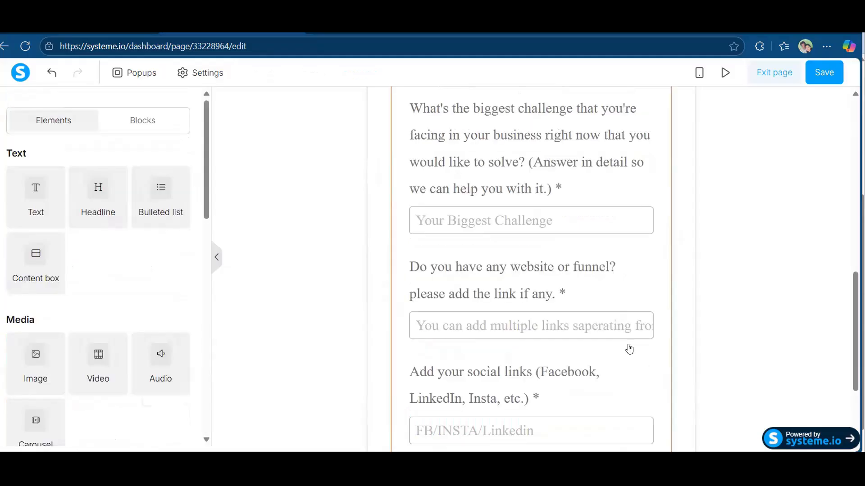
pyautogui.scroll(-3, 629, 349)
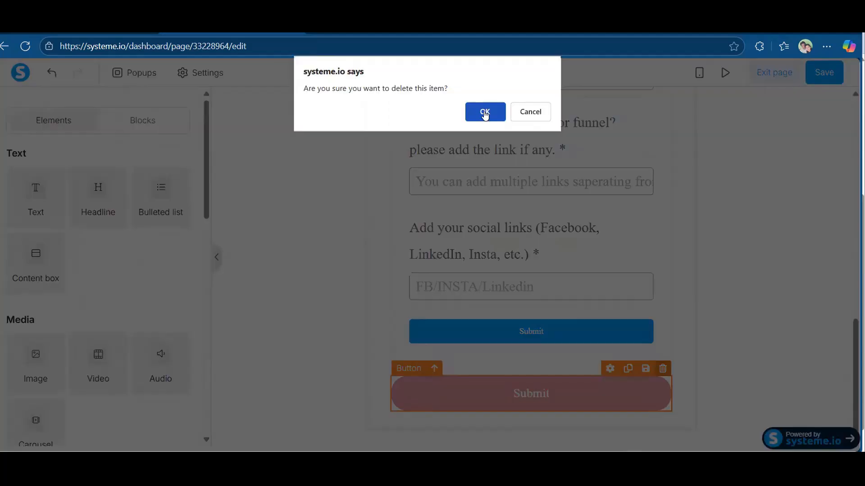
pyautogui.click(485, 113)
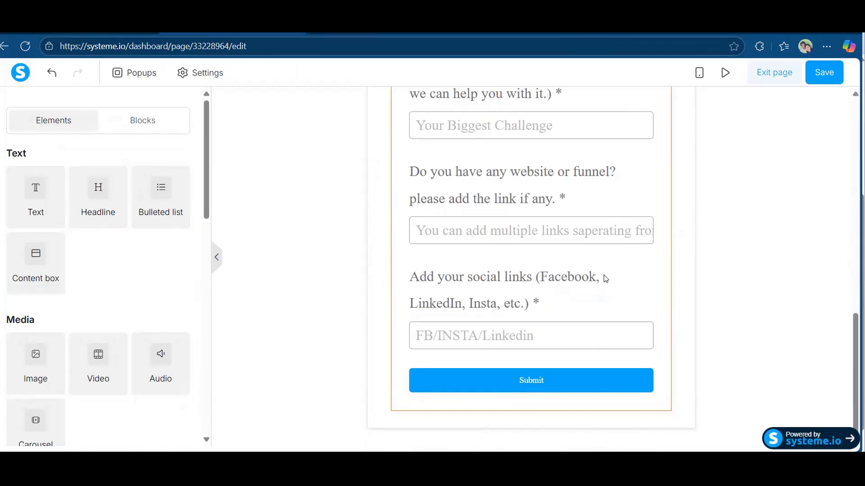
pyautogui.scroll(10, 606, 278)
pyautogui.scroll(-6, 605, 279)
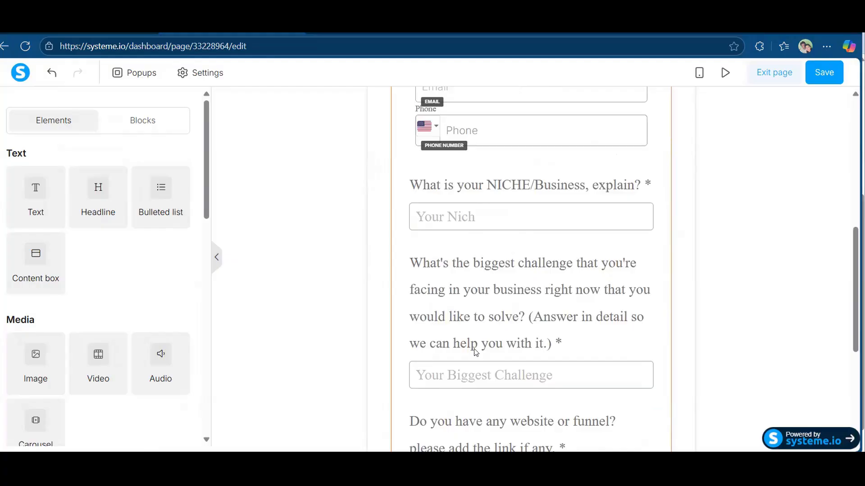
pyautogui.scroll(-4, 476, 352)
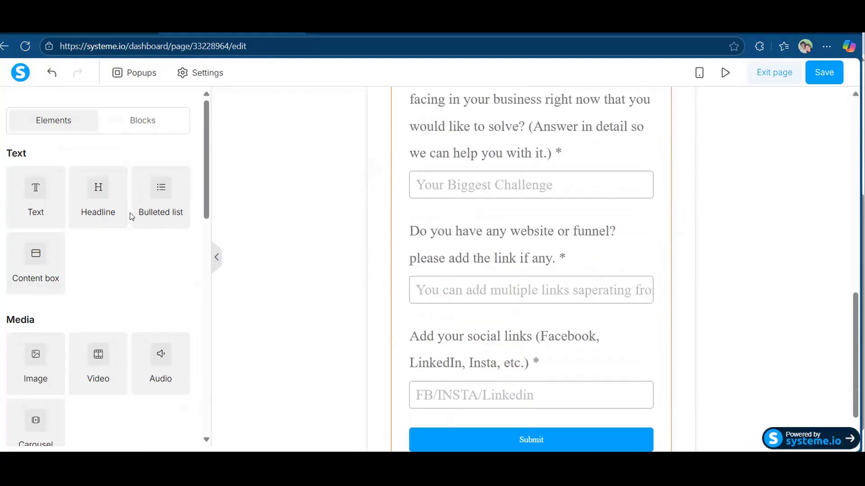
pyautogui.scroll(-1, 57, 402)
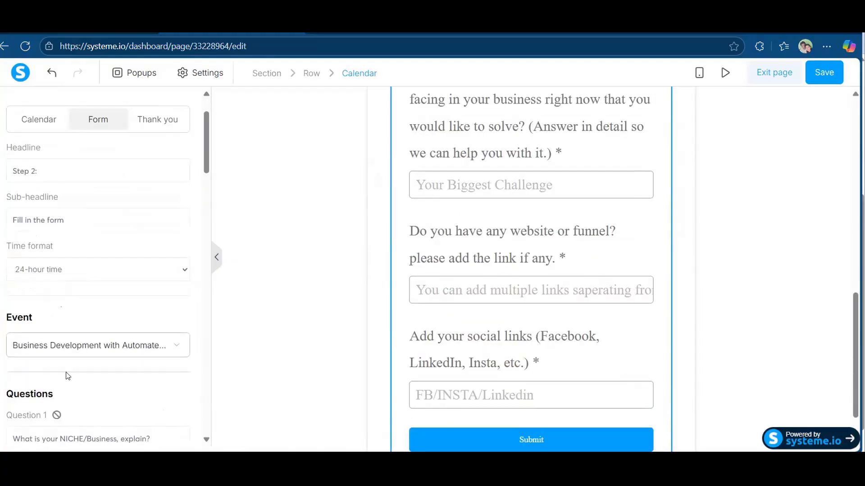
pyautogui.scroll(-7, 68, 374)
pyautogui.scroll(-2, 68, 373)
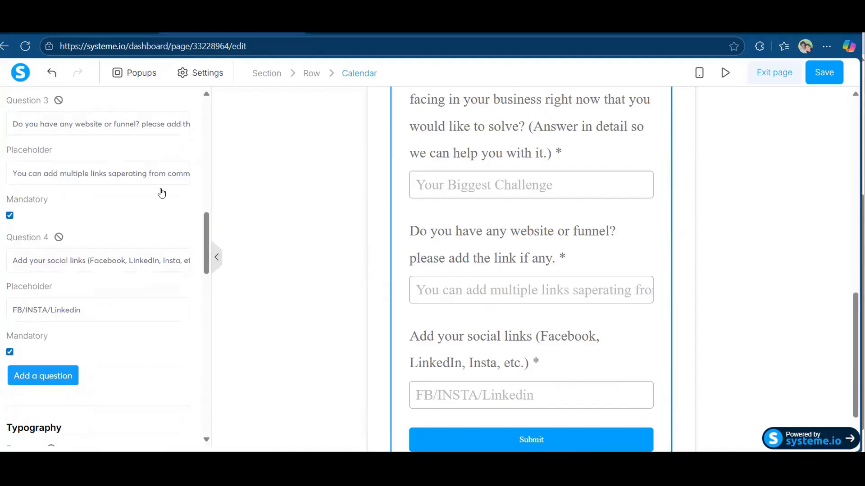
pyautogui.scroll(10, 161, 193)
# Open the Calendar's Thank you settings and review the confirmation sub-headline.
pyautogui.click(161, 193)
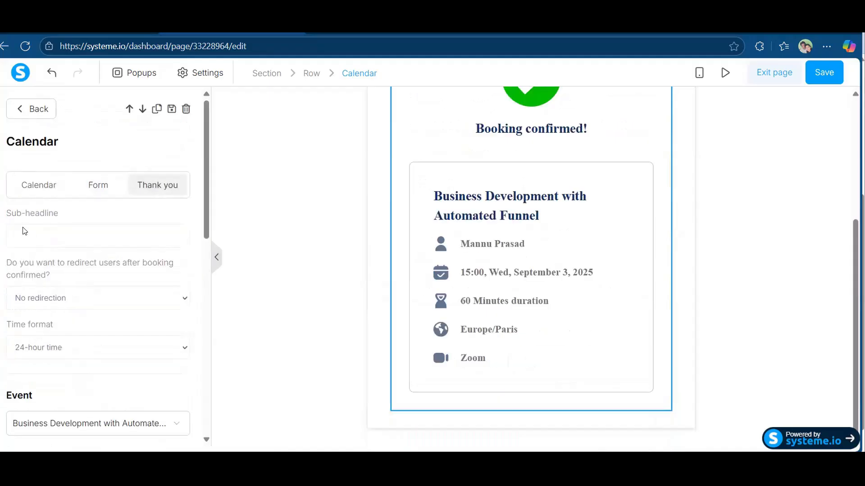
pyautogui.moveTo(20, 218); pyautogui.dragTo(47, 224)
pyautogui.click(79, 238)
pyautogui.click(549, 173)
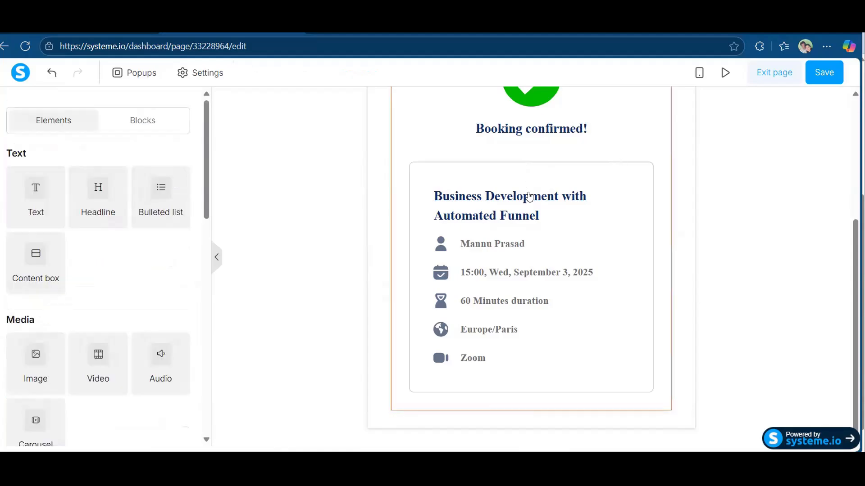
pyautogui.scroll(3, 528, 194)
pyautogui.scroll(-1, 523, 164)
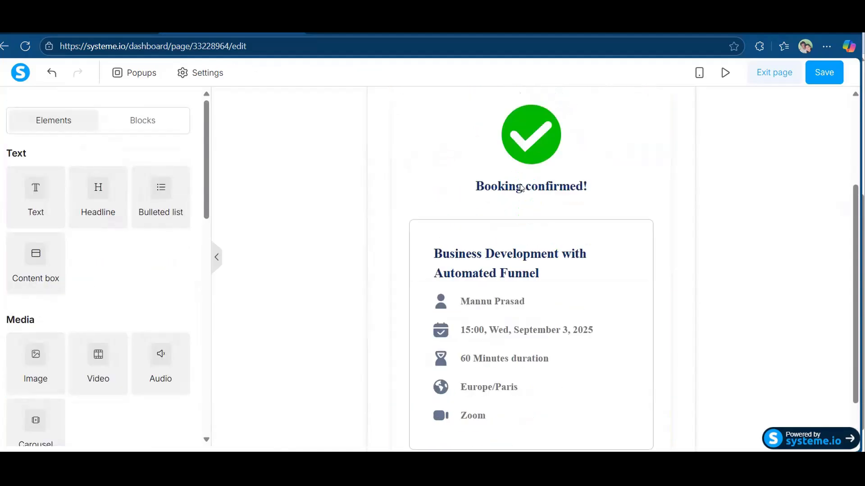
# Set the booking calendar's redirect after booking to No redirection.
pyautogui.click(521, 189)
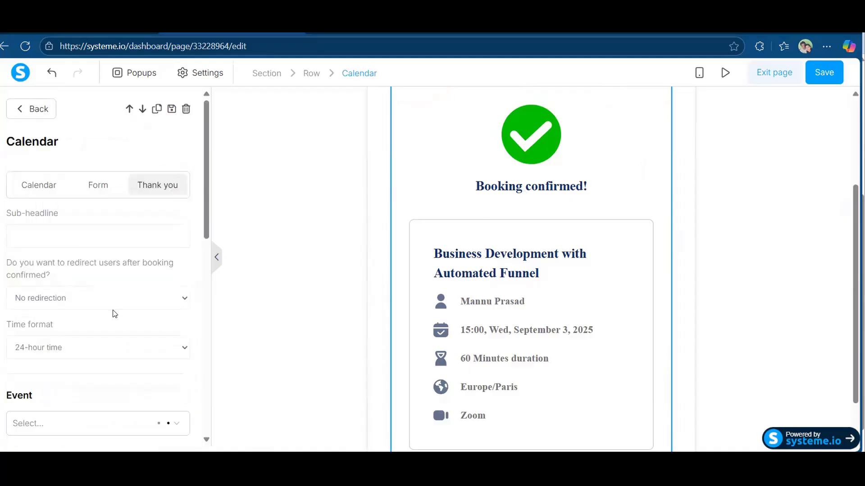
pyautogui.scroll(-3, 115, 314)
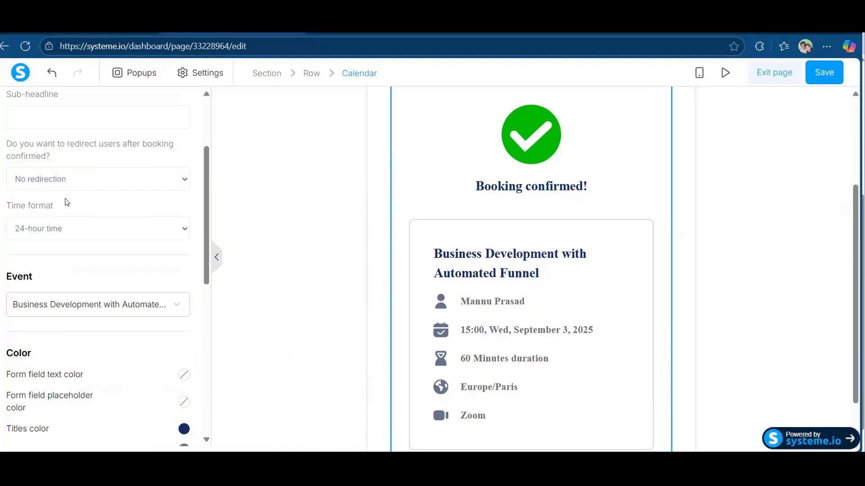
pyautogui.click(66, 182)
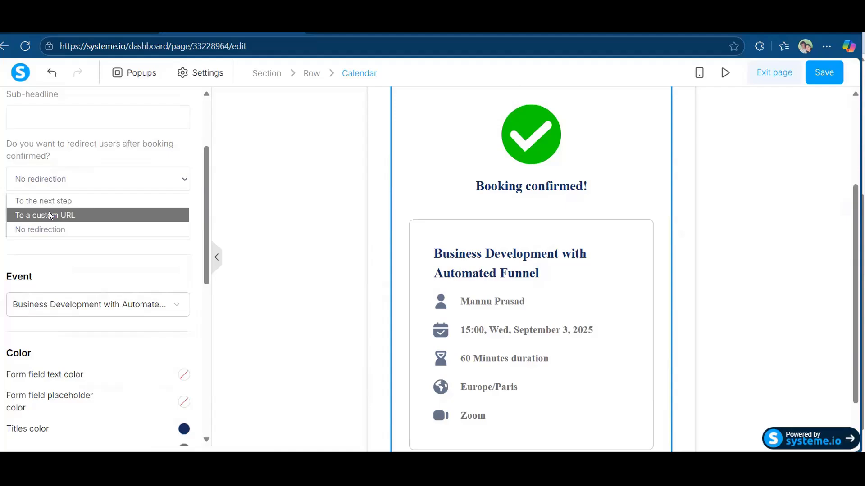
pyautogui.click(55, 231)
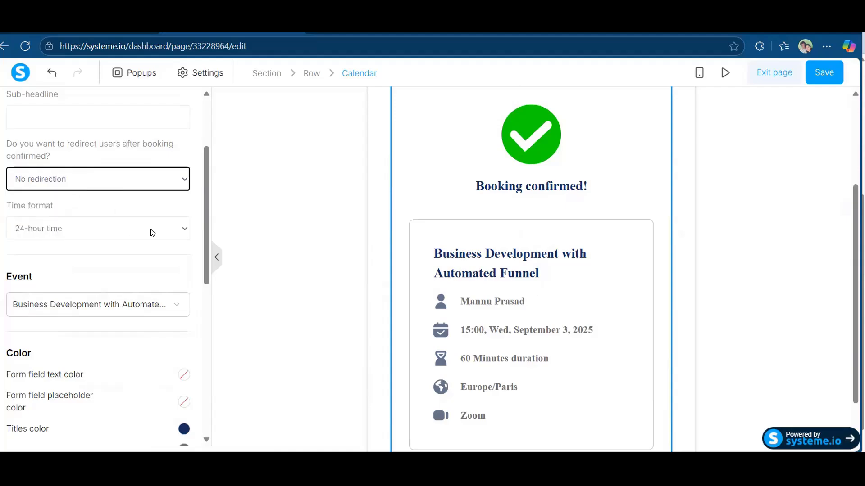
pyautogui.scroll(-1, 152, 233)
pyautogui.scroll(-10, 152, 233)
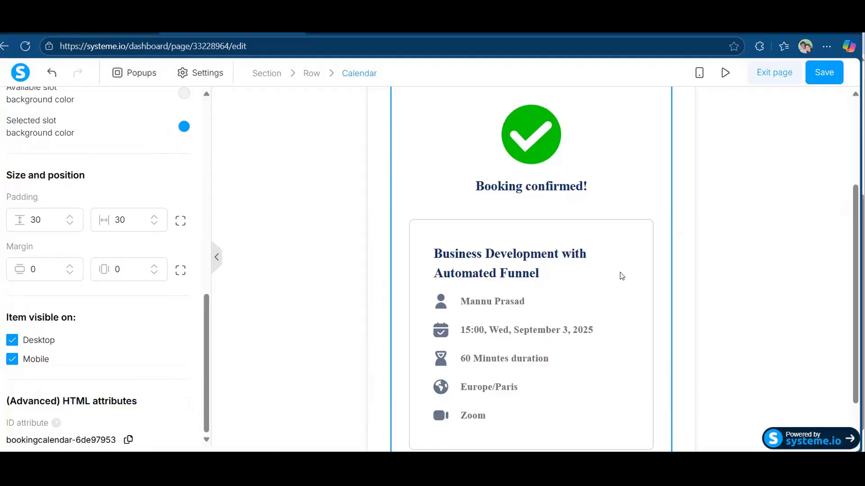
pyautogui.click(666, 262)
pyautogui.scroll(3, 666, 262)
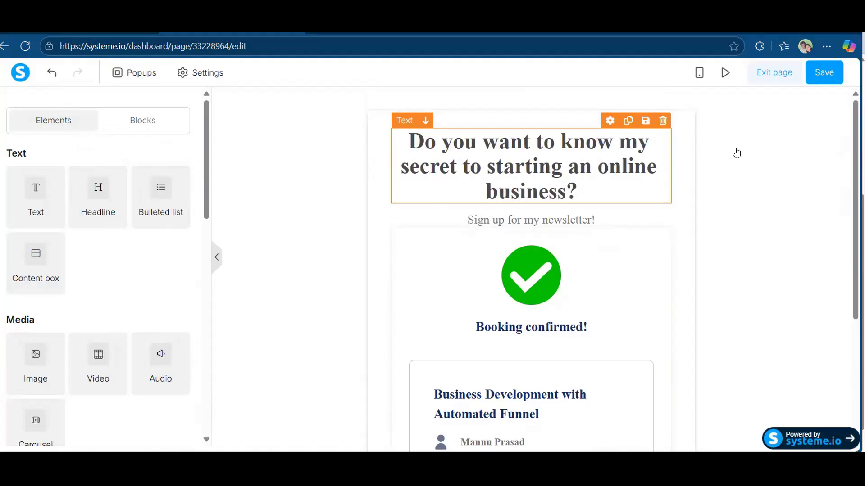
# Save the booking page changes and exit to the funnel's Configuration page.
pyautogui.scroll(-4, 648, 269)
pyautogui.scroll(4, 653, 276)
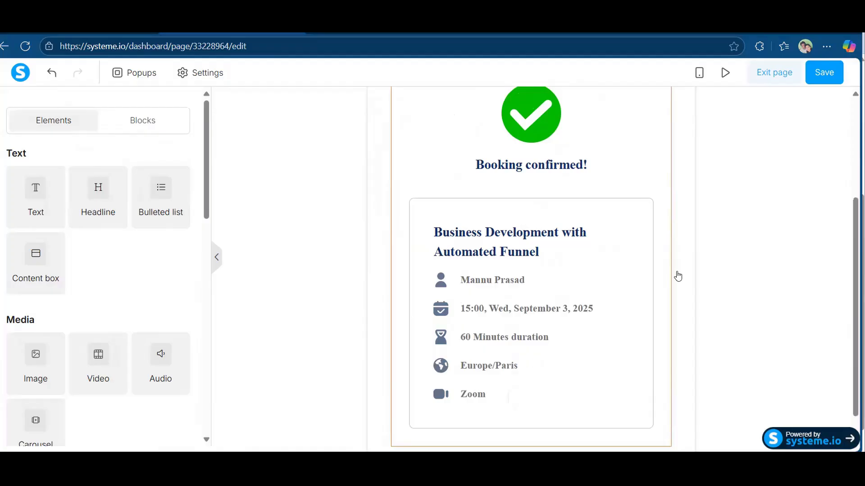
pyautogui.click(820, 72)
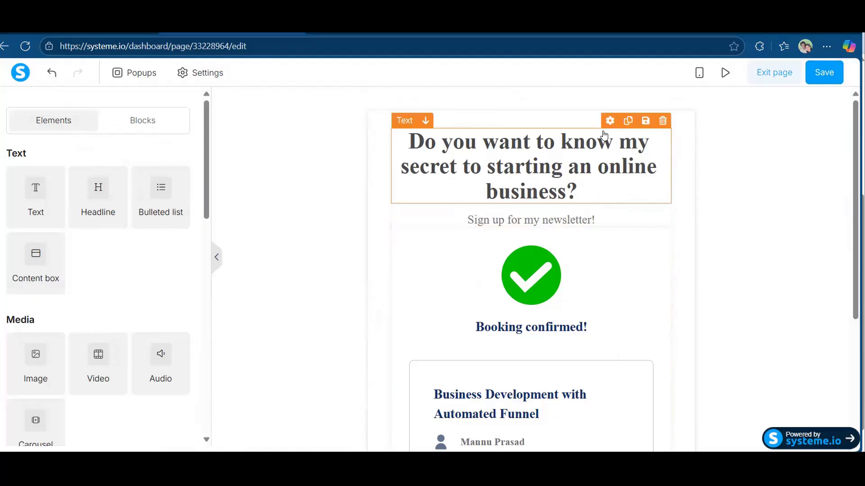
pyautogui.click(771, 78)
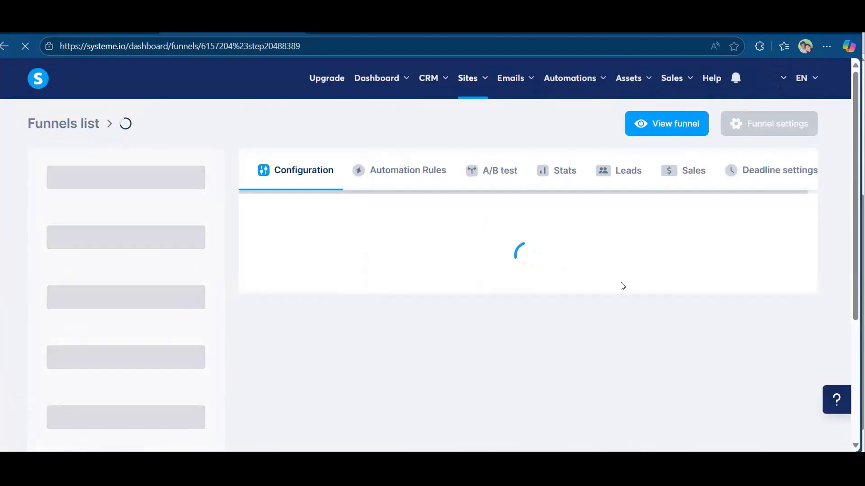
# Change the Calendar step's URL path to 'bookings', copy its link, and select the sales page step.
pyautogui.click(199, 257)
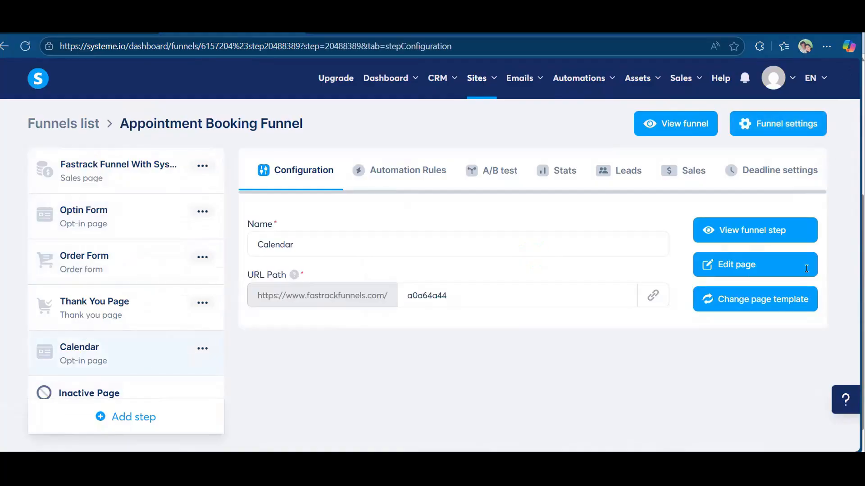
pyautogui.doubleClick(454, 297)
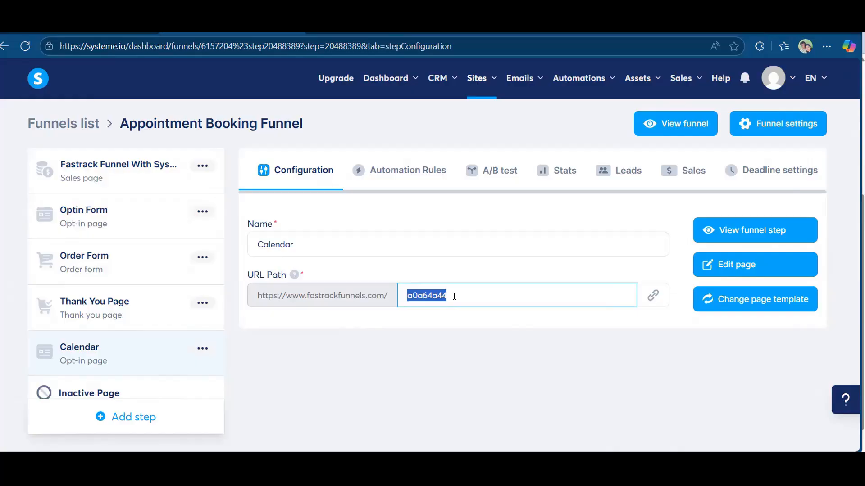
pyautogui.write('bookings')
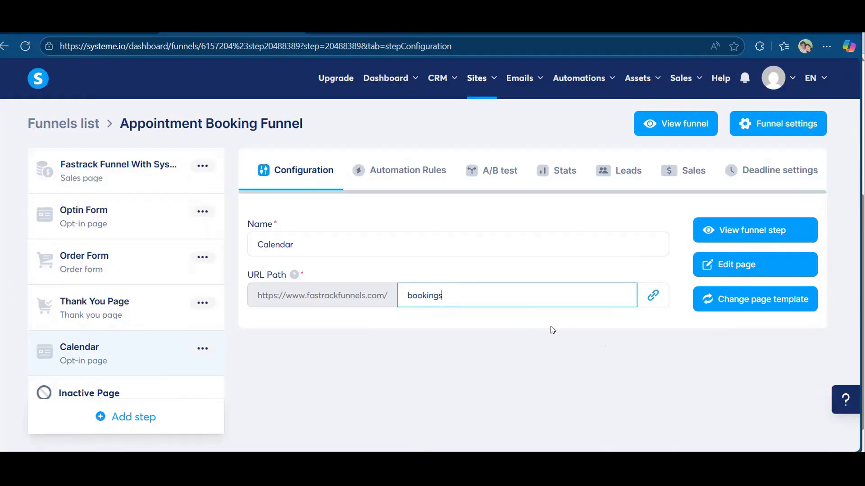
pyautogui.click(444, 290)
pyautogui.click(652, 298)
pyautogui.click(649, 303)
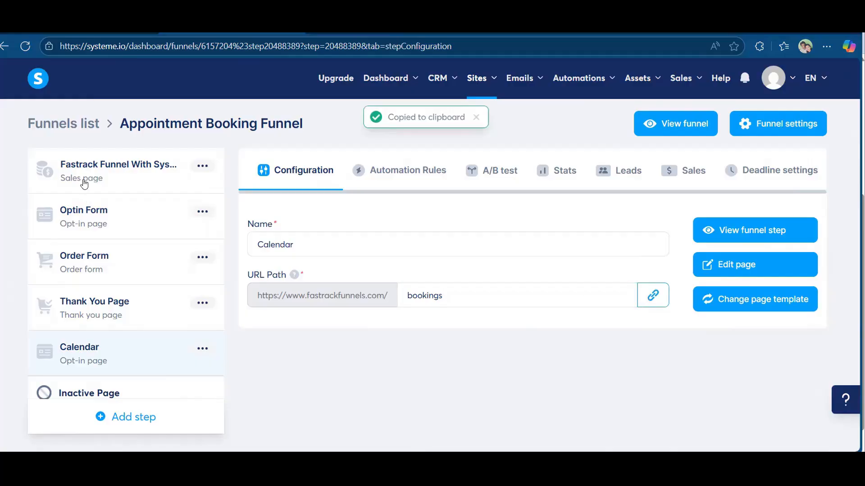
pyautogui.click(84, 181)
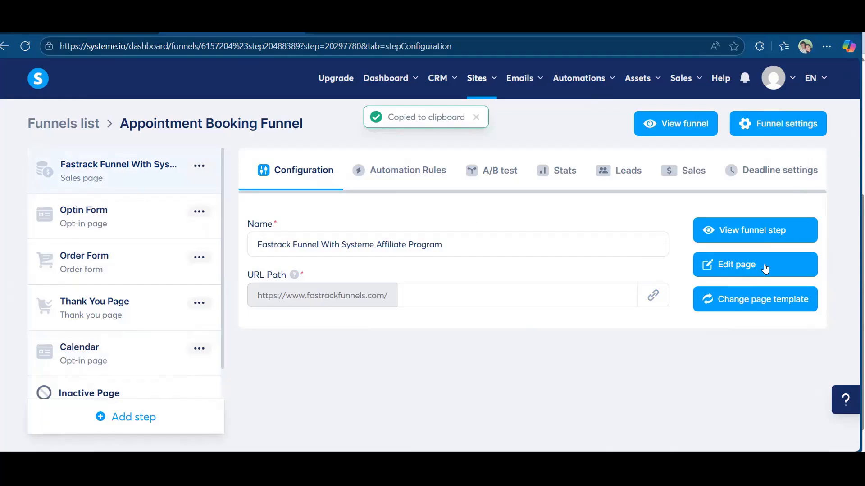
pyautogui.click(766, 268)
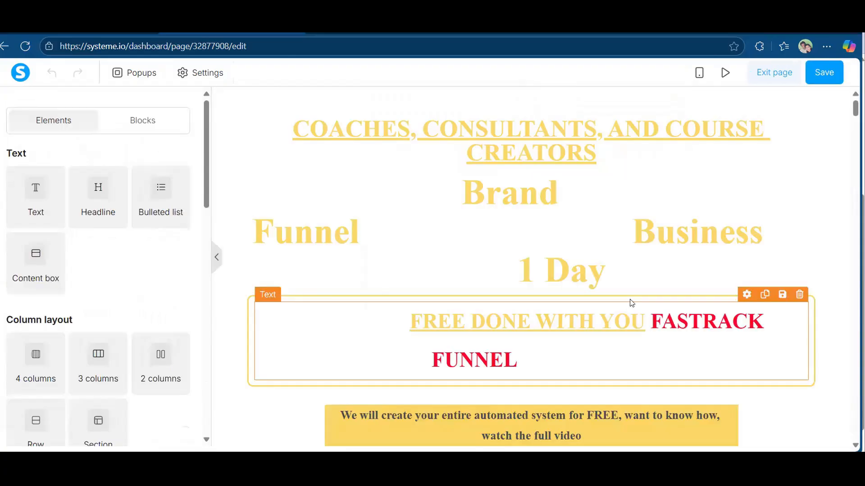
pyautogui.scroll(-5, 631, 303)
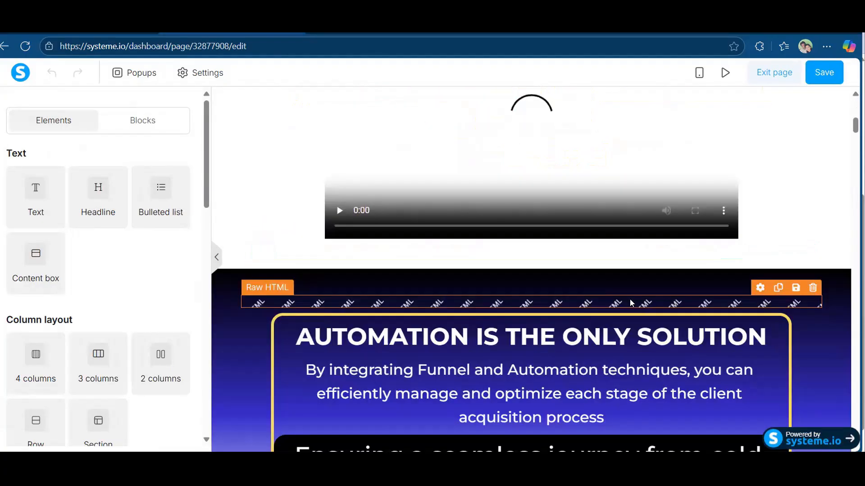
pyautogui.scroll(3, 631, 303)
pyautogui.scroll(-13, 631, 304)
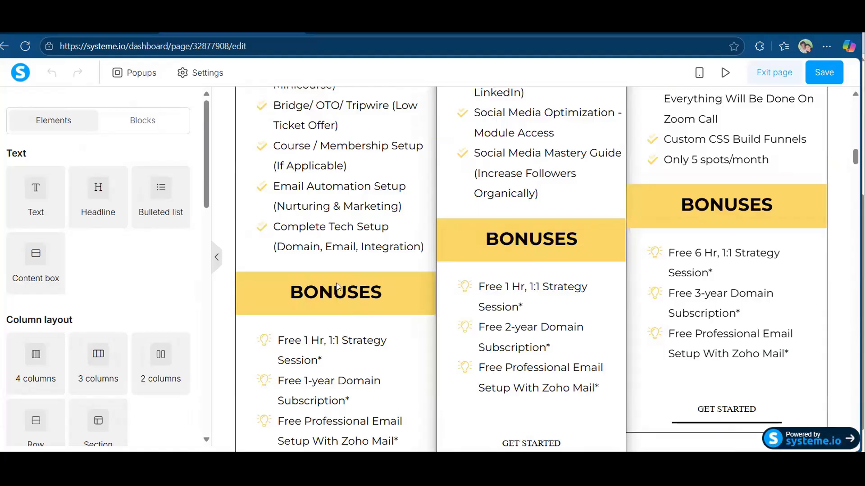
pyautogui.scroll(5, 344, 246)
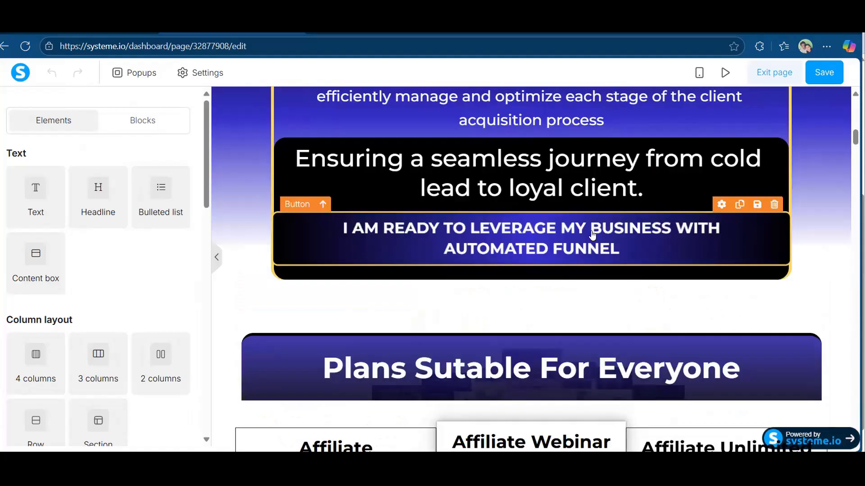
pyautogui.click(733, 233)
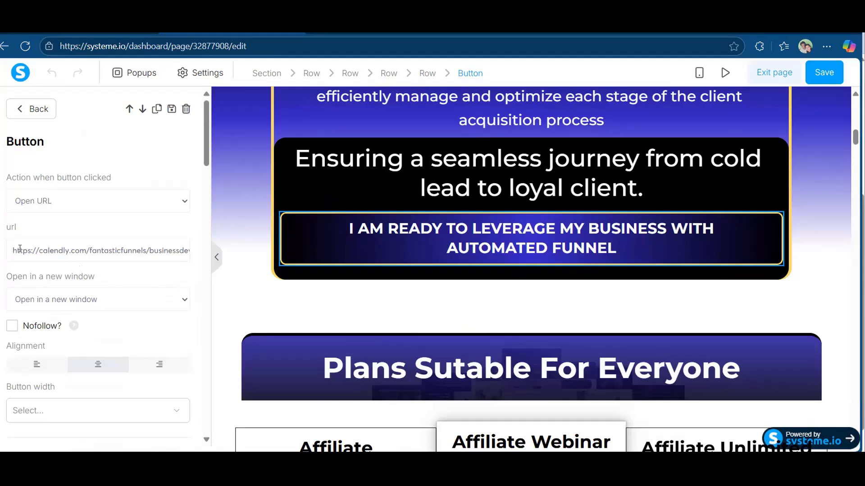
pyautogui.moveTo(13, 251); pyautogui.dragTo(70, 251)
pyautogui.moveTo(147, 253); pyautogui.dragTo(187, 251)
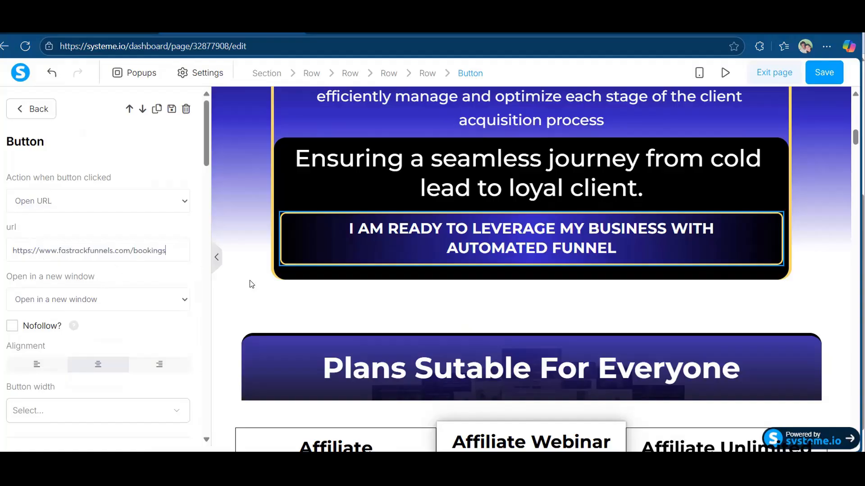
pyautogui.click(823, 76)
# Load fastrackfunnels.com in a new Chrome tab.
pyautogui.hotkey('alt', 'Tab')
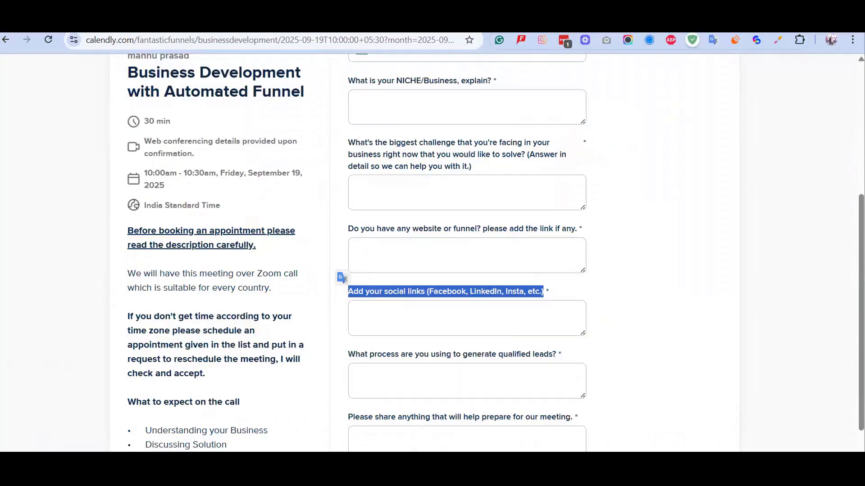
pyautogui.hotkey('ctrl', 't')
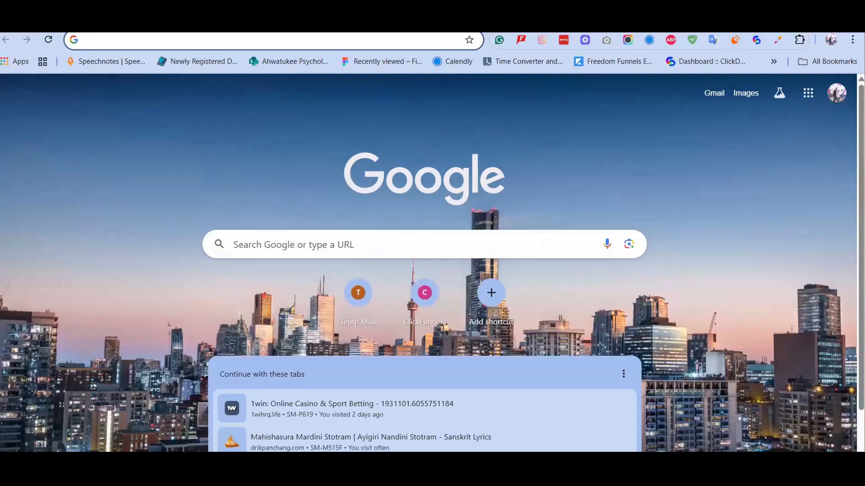
pyautogui.write('fastr')
pyautogui.press('Right')
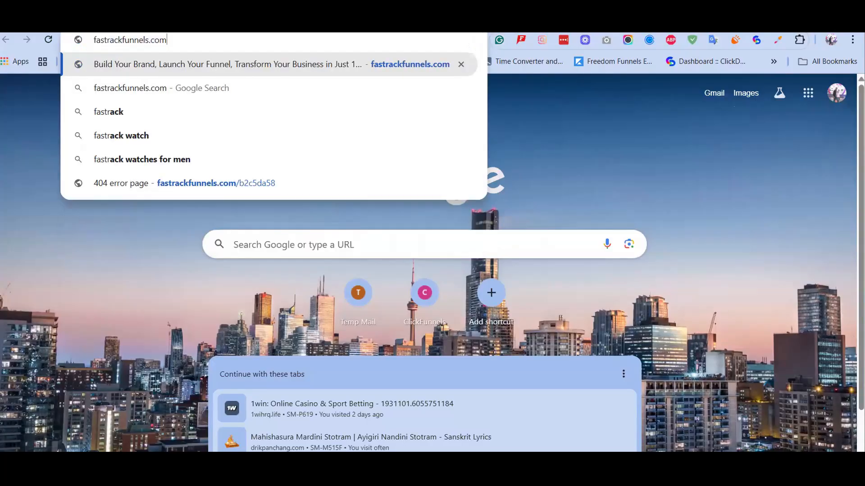
pyautogui.press('Return')
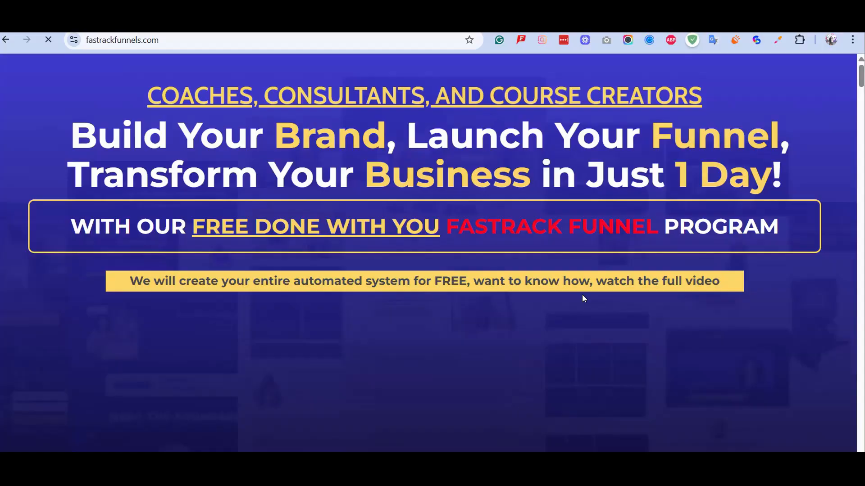
# Scroll down the live sales page to the I AM READY call-to-action button.
pyautogui.scroll(-8, 582, 294)
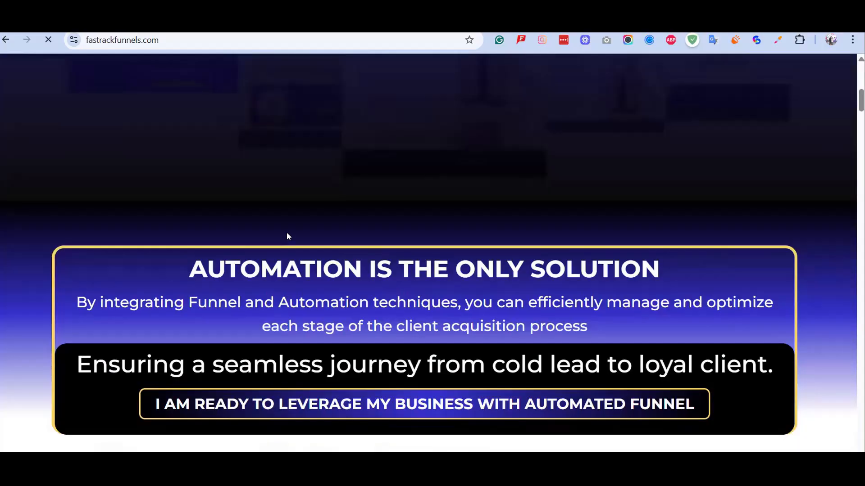
pyautogui.scroll(-4, 287, 236)
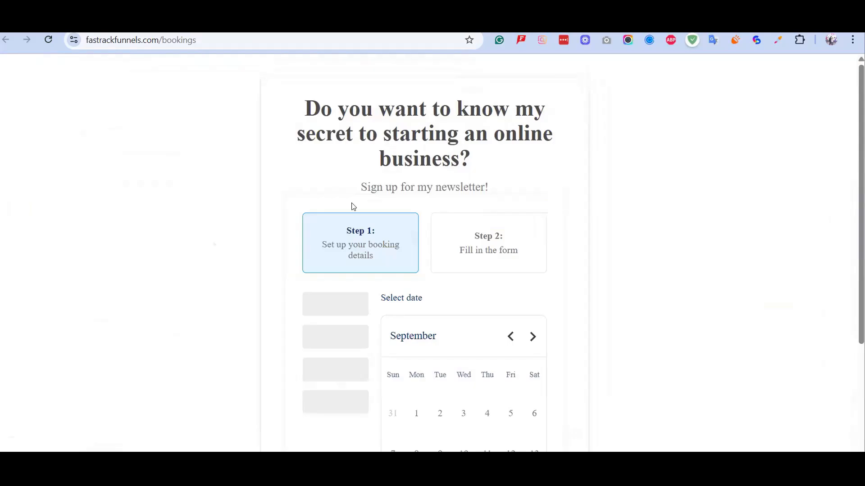
# Pick September 28, then September 29, to compare their available booking slots.
pyautogui.scroll(-2, 516, 190)
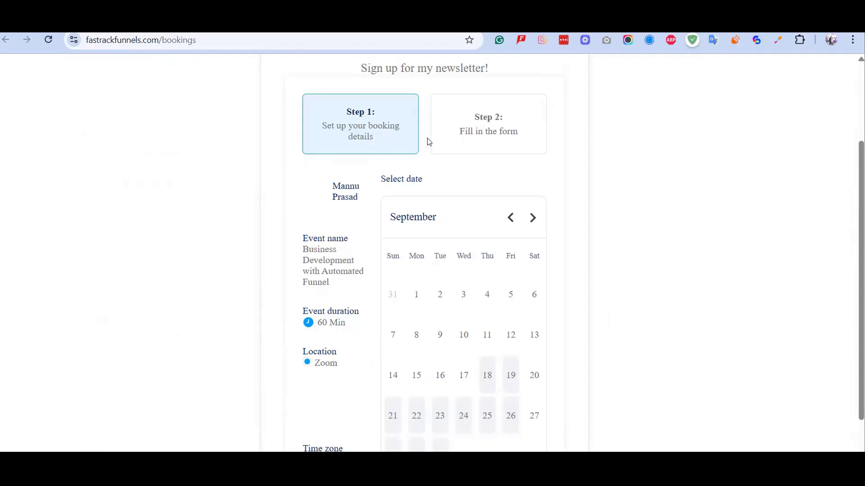
pyautogui.scroll(-1, 428, 141)
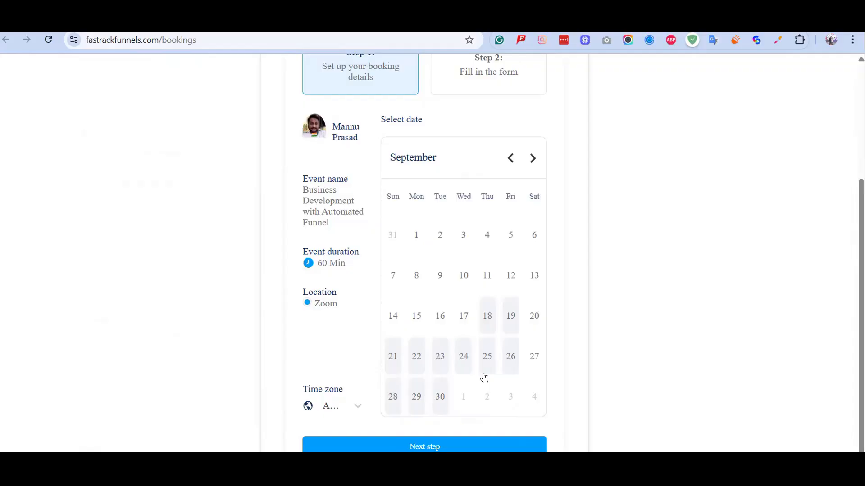
pyautogui.click(392, 399)
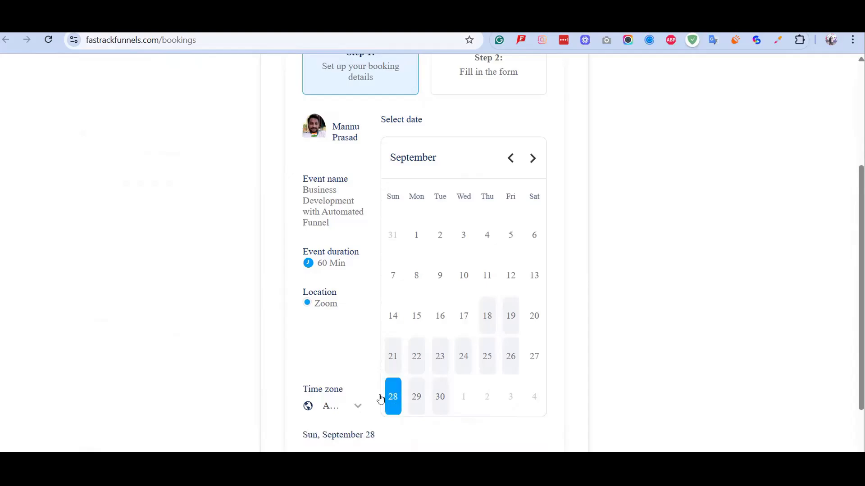
pyautogui.scroll(-3, 395, 395)
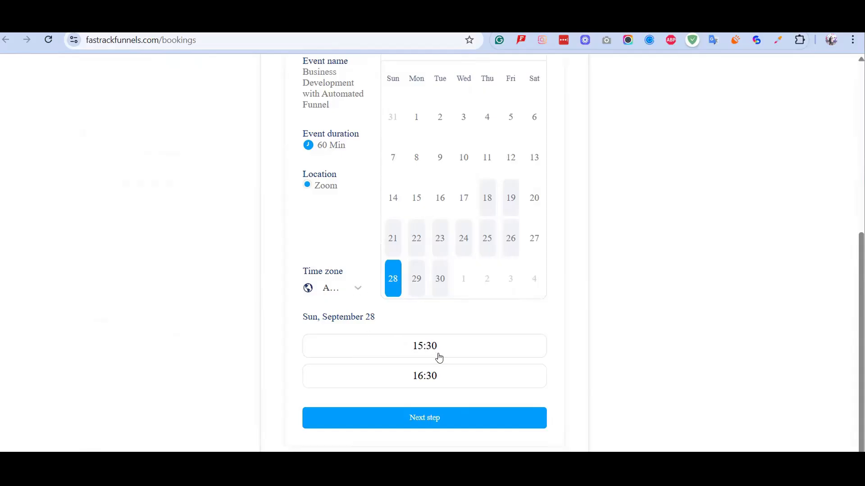
pyautogui.click(414, 279)
pyautogui.scroll(-3, 451, 360)
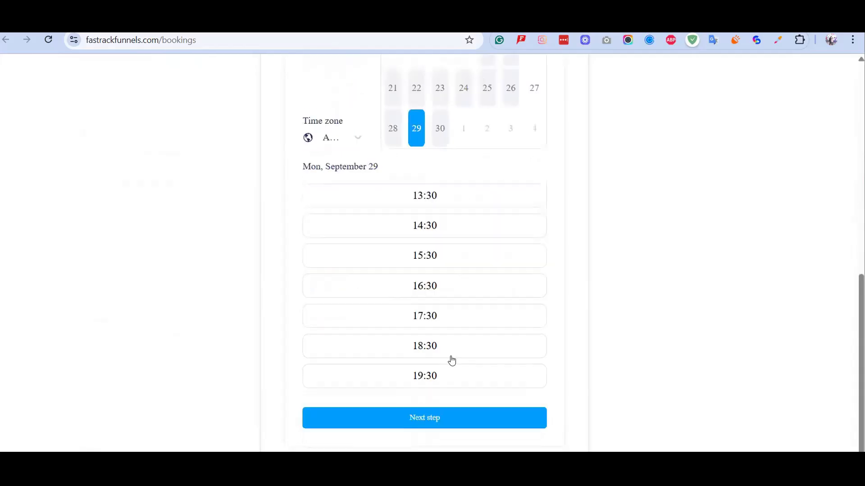
pyautogui.scroll(1, 436, 222)
pyautogui.scroll(-1, 428, 276)
# Change the booking time zone by searching 'asia' and choosing Asia/Calcutta.
pyautogui.click(357, 137)
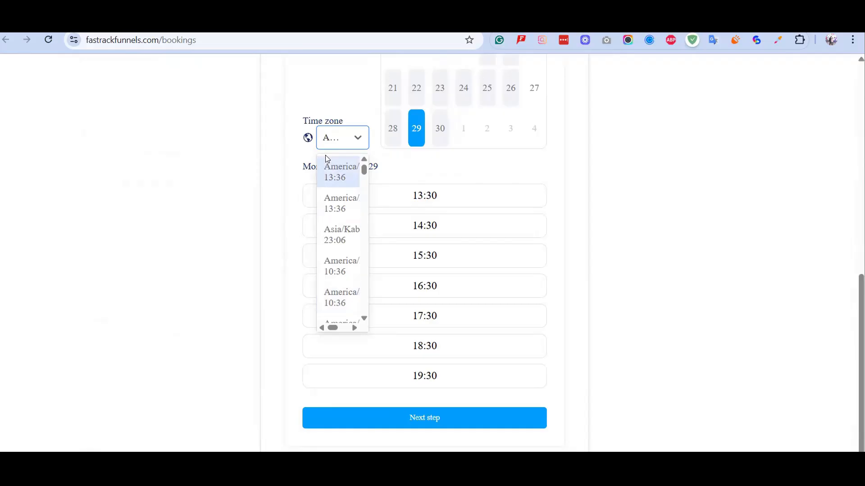
pyautogui.click(363, 319)
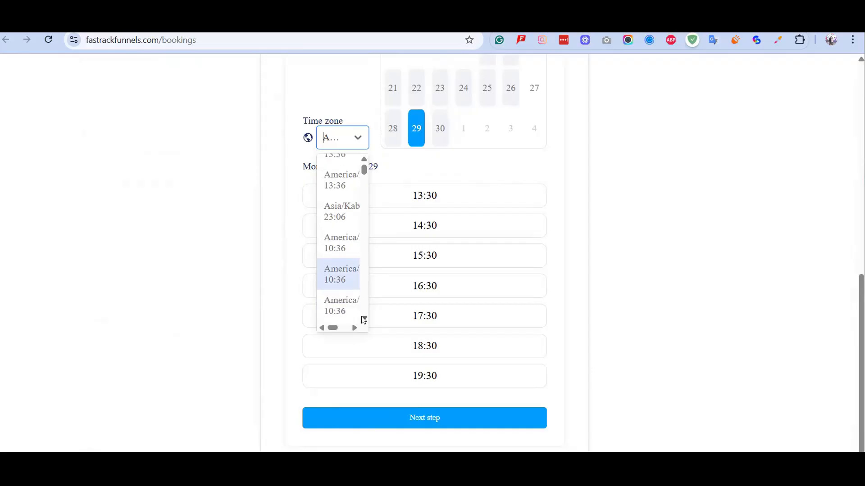
pyautogui.click(363, 319)
pyautogui.click(364, 320)
pyautogui.click(363, 320)
pyautogui.click(363, 320)
pyautogui.click(364, 320)
pyautogui.click(364, 320)
pyautogui.click(363, 319)
pyautogui.click(363, 319)
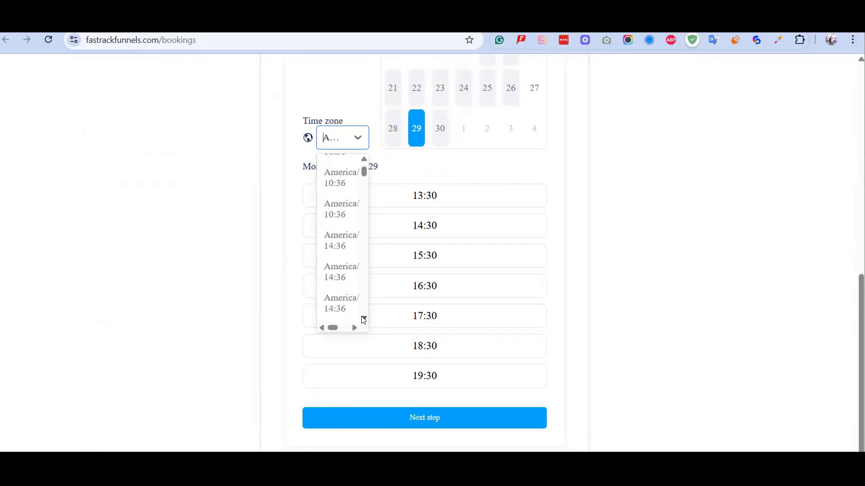
pyautogui.click(363, 319)
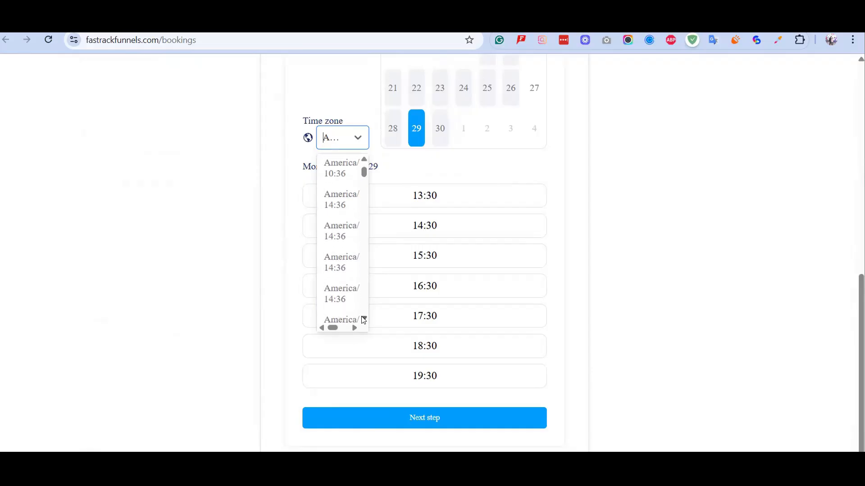
pyautogui.click(363, 320)
pyautogui.click(363, 320)
pyautogui.click(364, 319)
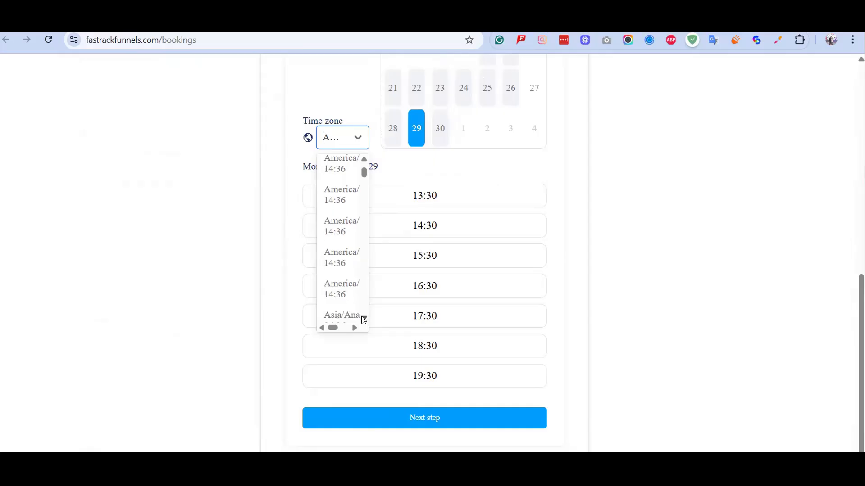
pyautogui.click(364, 319)
pyautogui.click(364, 320)
pyautogui.click(363, 319)
pyautogui.scroll(-1, 335, 245)
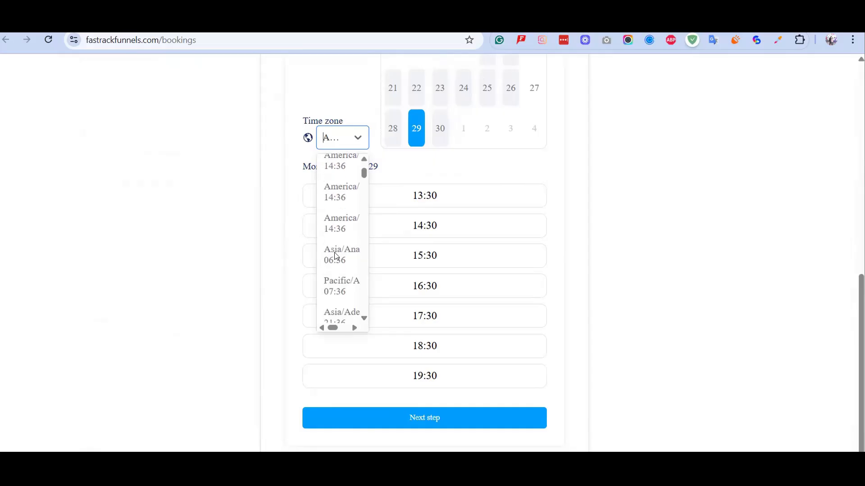
pyautogui.write('asia')
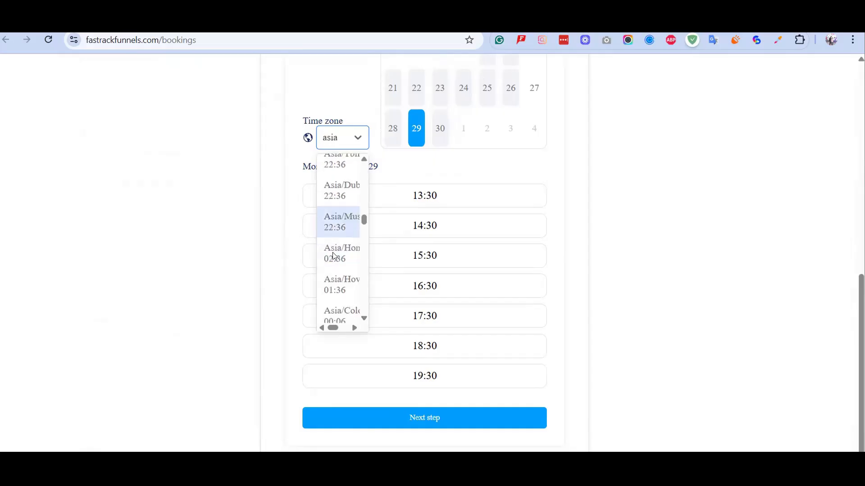
pyautogui.scroll(-2, 333, 252)
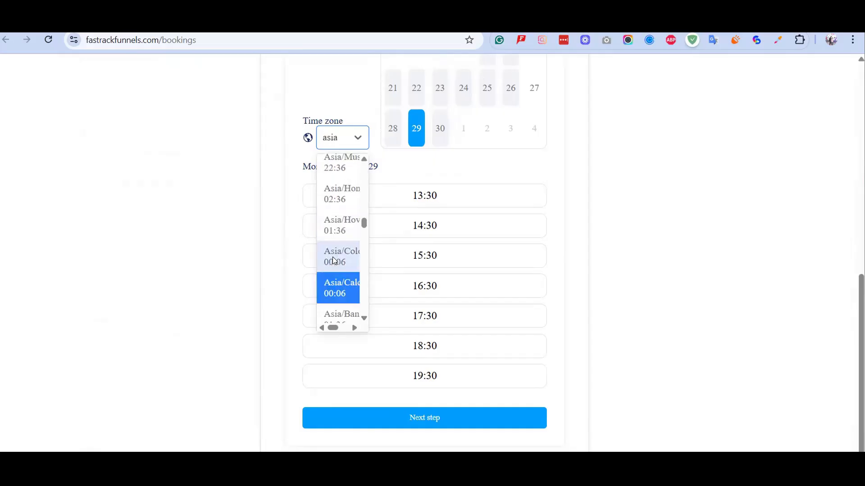
pyautogui.click(349, 289)
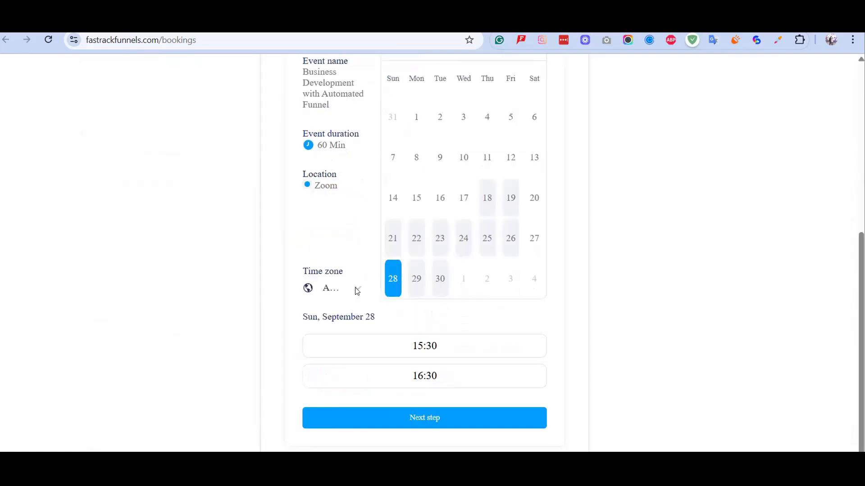
# Recheck September 29, then return to September 28 with its 15:30 and 16:30 slots.
pyautogui.click(357, 291)
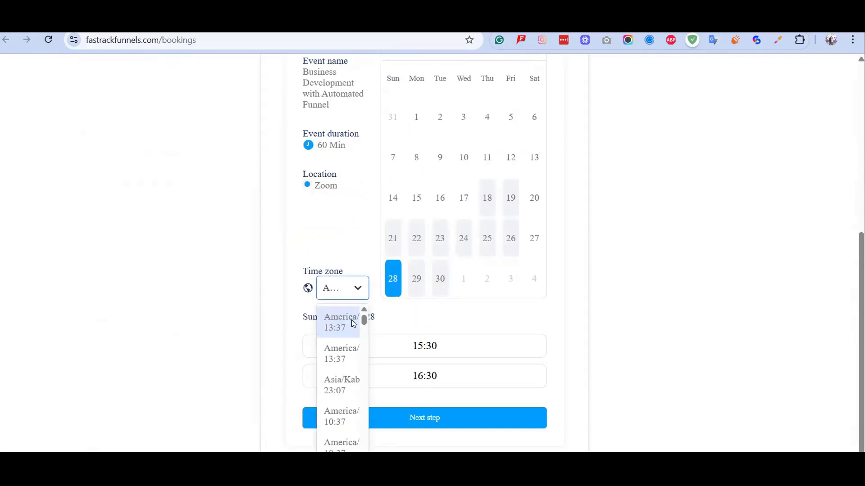
pyautogui.scroll(-3, 351, 319)
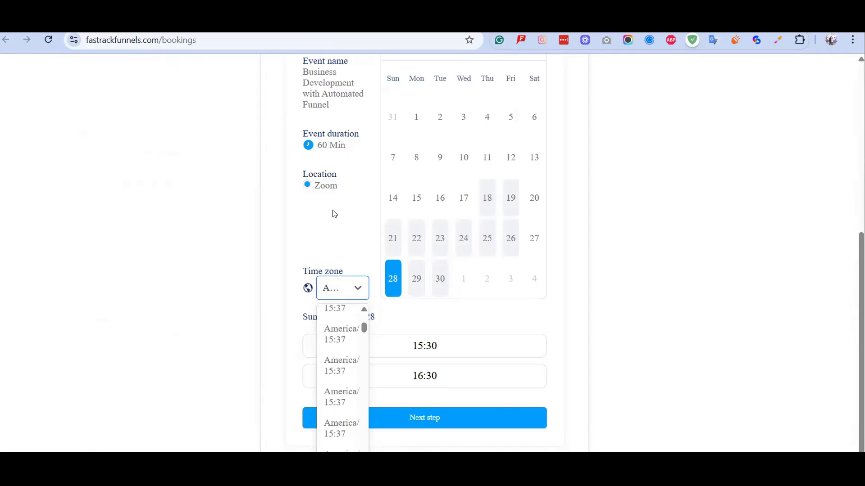
pyautogui.click(422, 356)
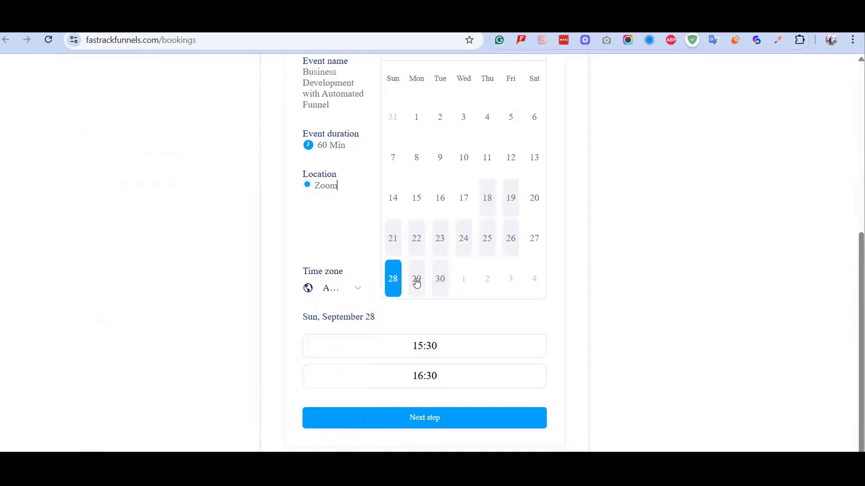
pyautogui.click(416, 281)
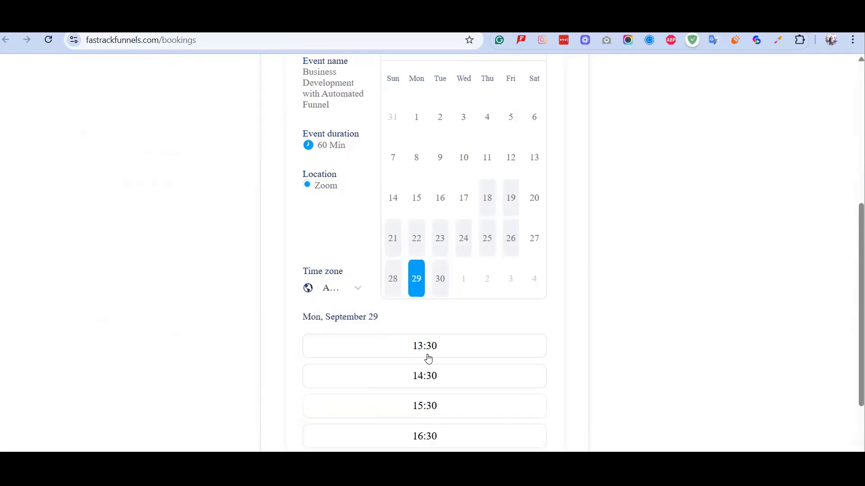
pyautogui.scroll(-3, 451, 199)
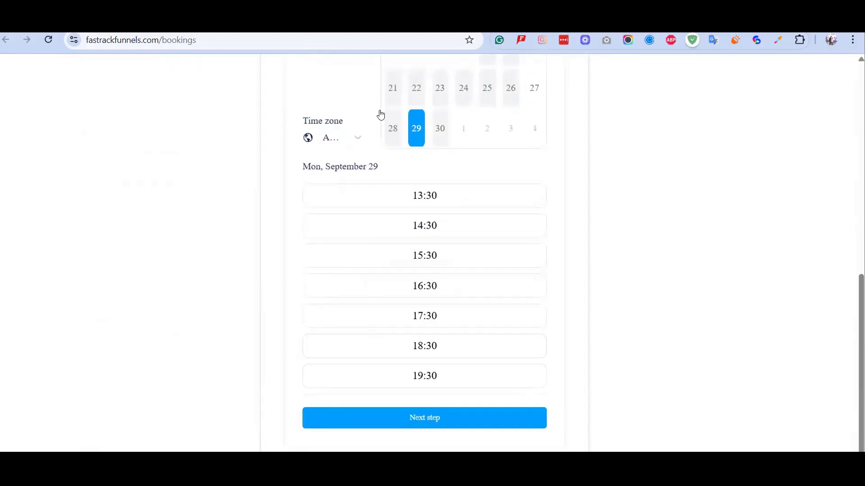
pyautogui.click(393, 129)
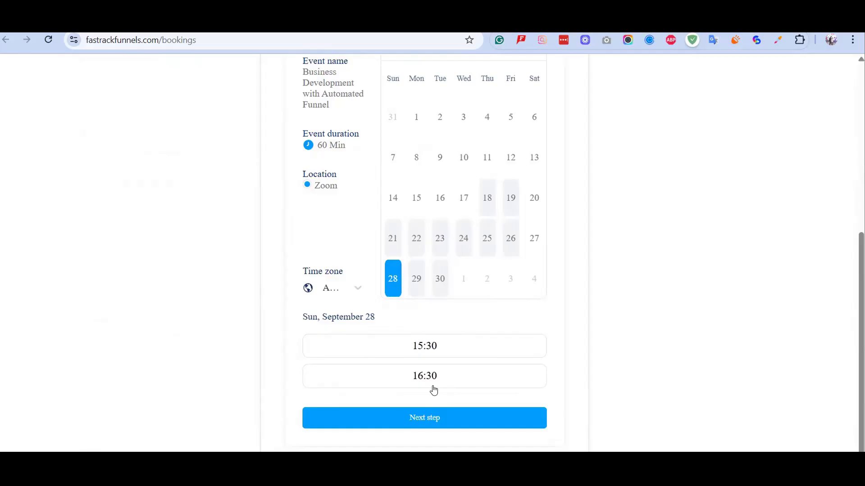
# Choose Thursday, September 18 at 13:30 on the booking calendar.
pyautogui.click(487, 200)
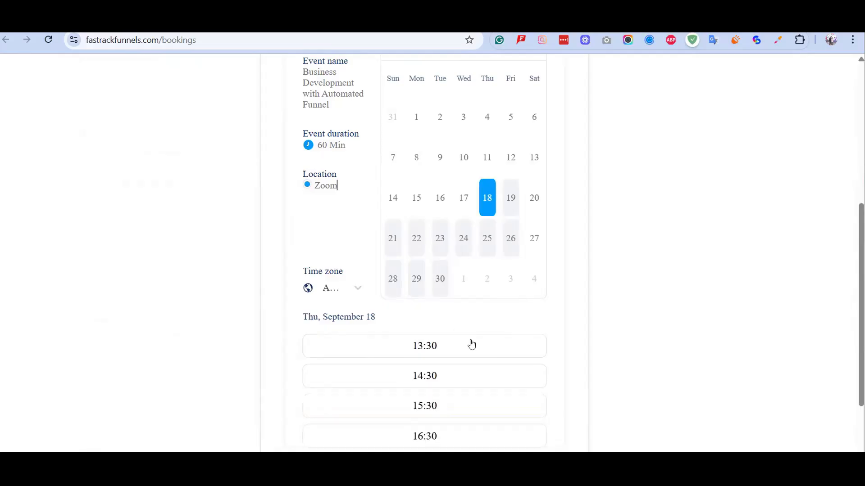
pyautogui.scroll(-3, 471, 347)
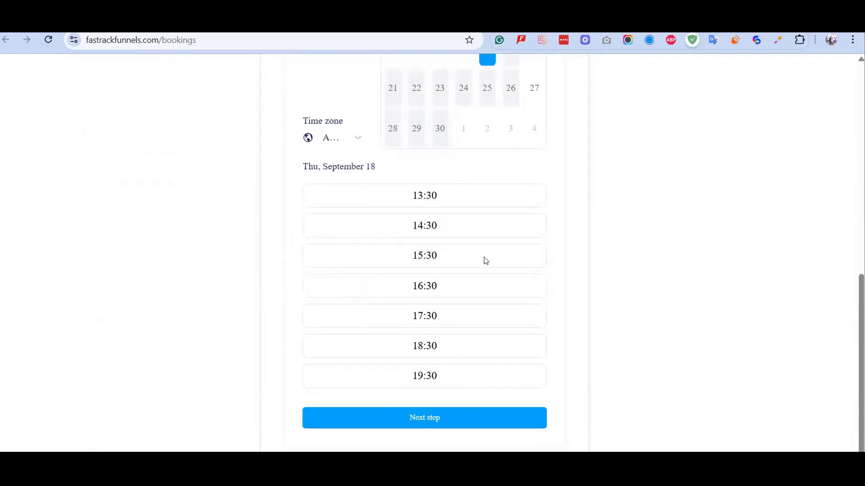
pyautogui.scroll(1, 494, 243)
pyautogui.scroll(1, 419, 323)
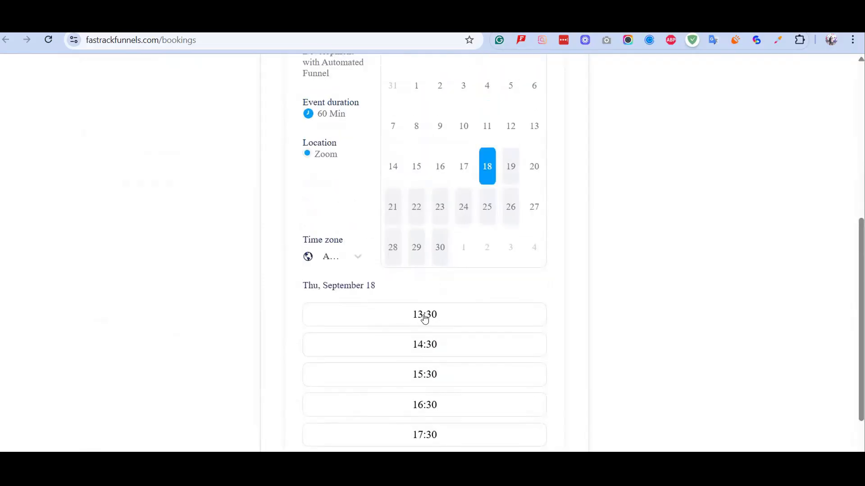
pyautogui.click(424, 318)
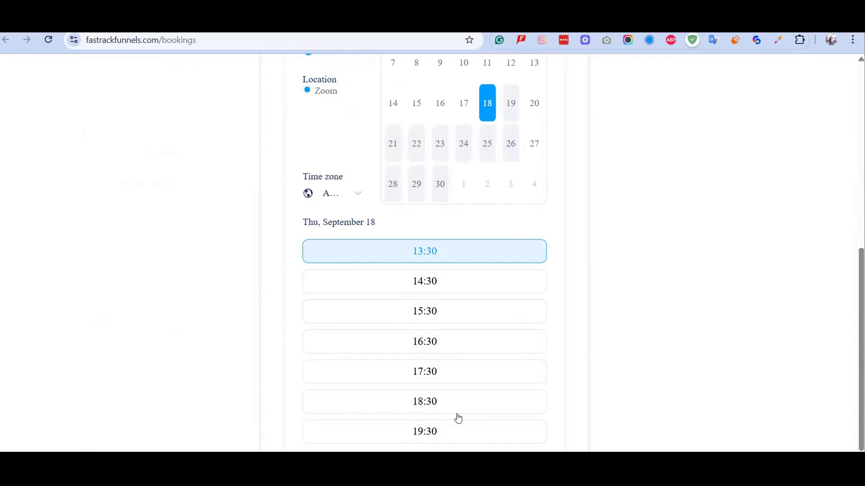
pyautogui.scroll(-1, 457, 413)
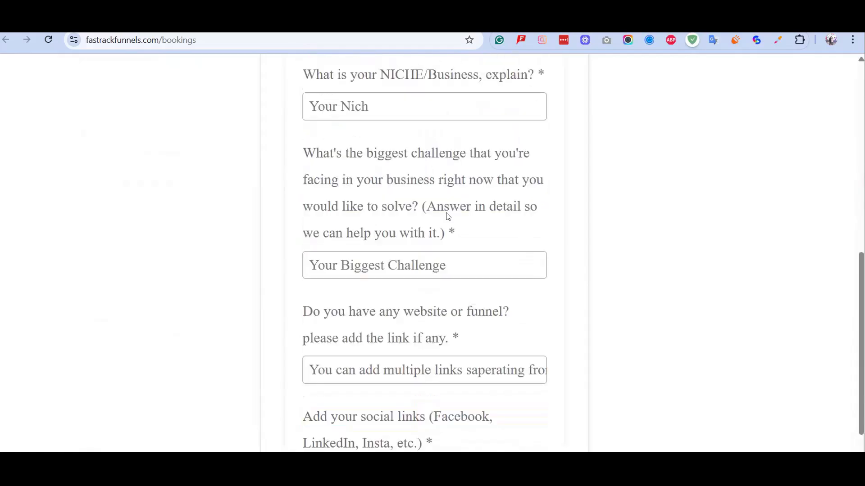
pyautogui.scroll(6, 447, 216)
pyautogui.scroll(-1, 377, 220)
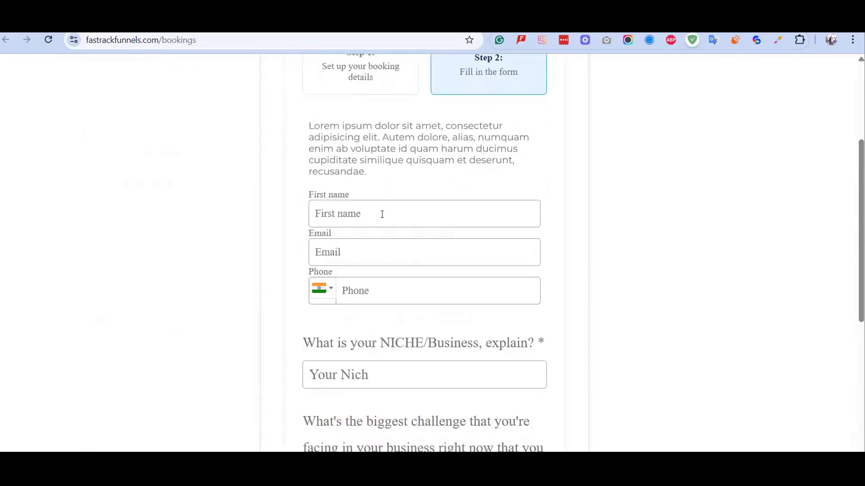
# Fill in the test contact's first name, e-mail address and phone number.
pyautogui.click(382, 214)
pyautogui.write('mannu')
pyautogui.press('Tab')
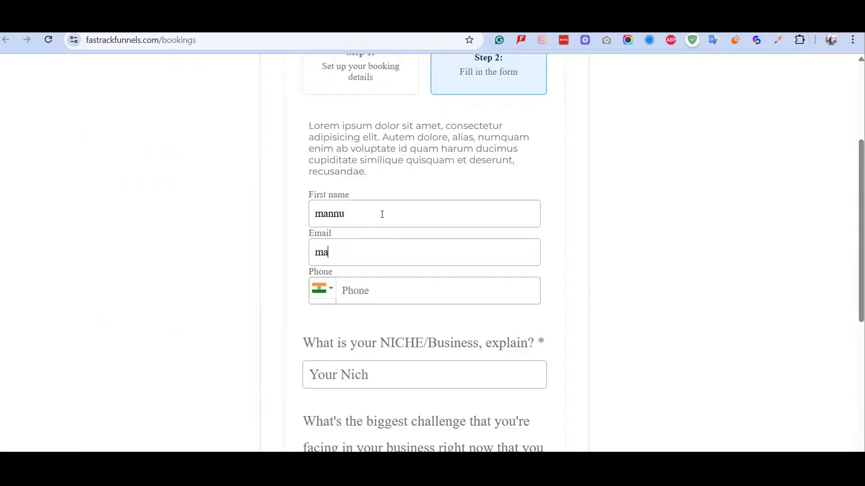
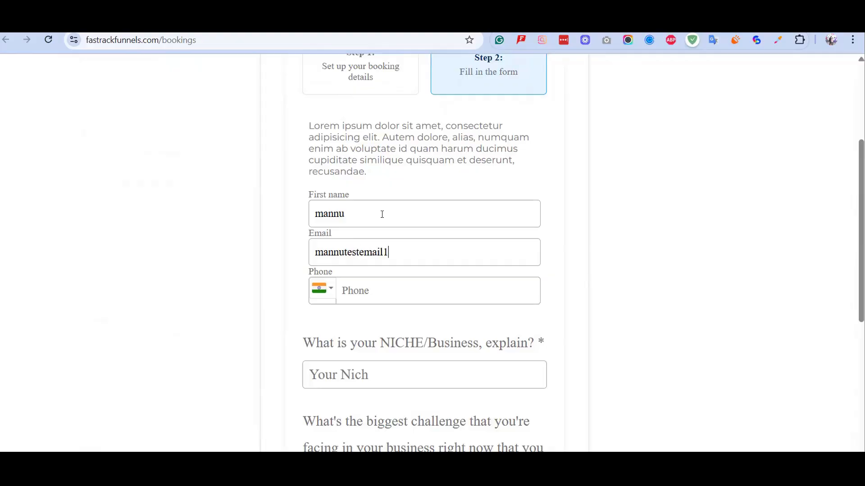
pyautogui.click(389, 294)
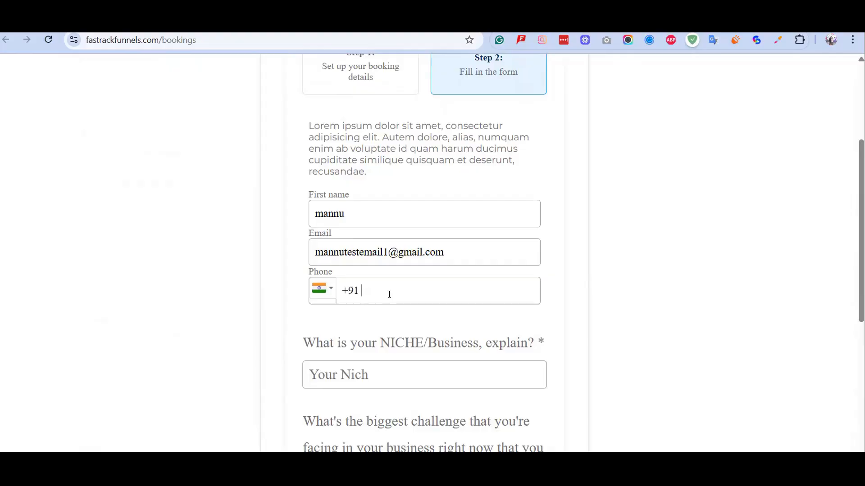
pyautogui.scroll(1, 473, 309)
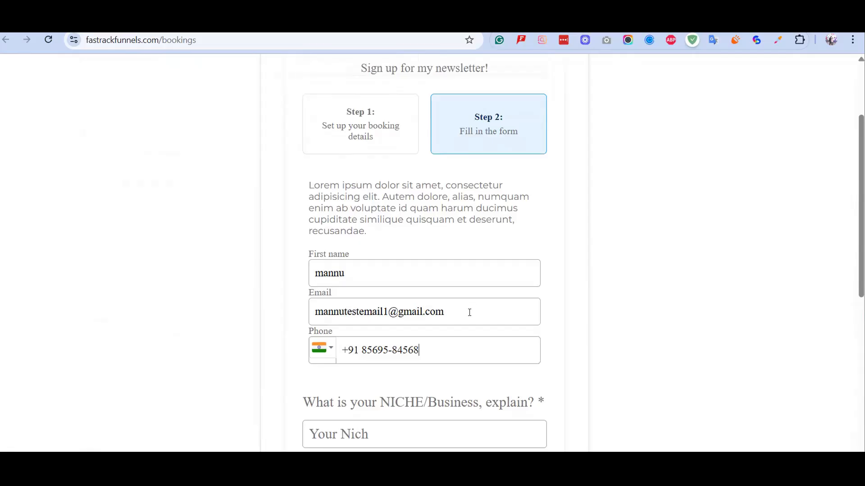
pyautogui.scroll(-2, 469, 312)
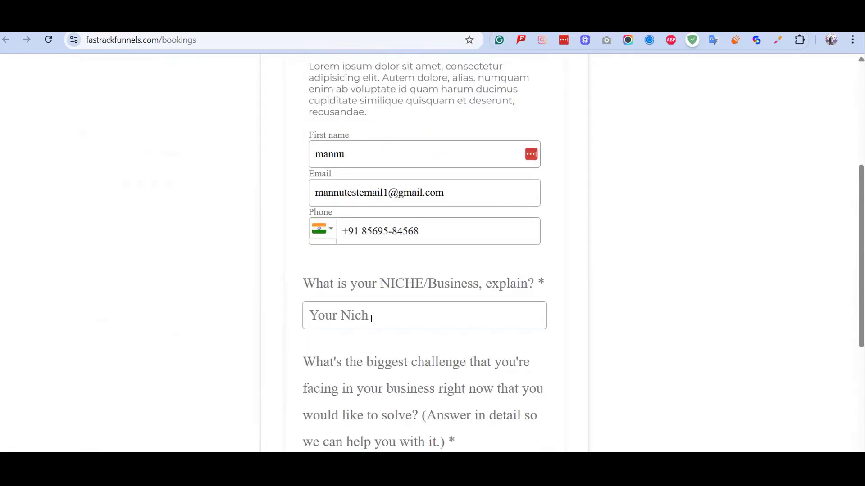
# Answer the niche question with 'Funnel and Automation' and the challenge with 'consistency'.
pyautogui.click(372, 319)
pyautogui.write('Funnel and Automation')
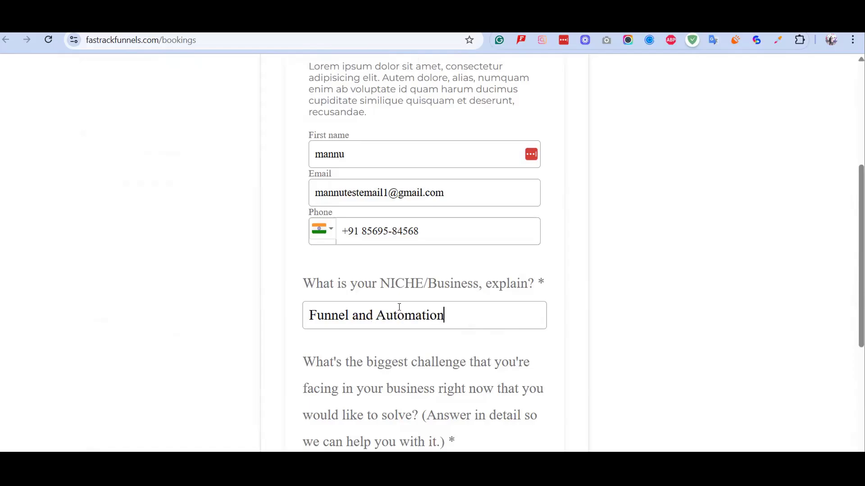
pyautogui.scroll(-4, 324, 186)
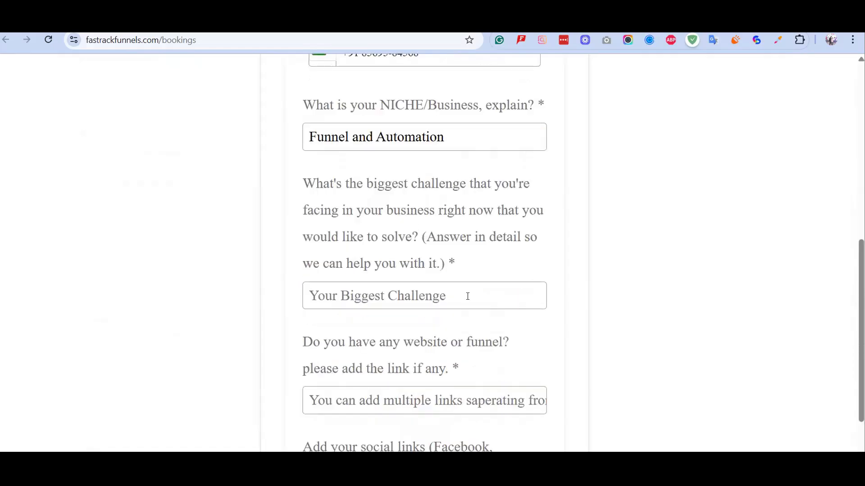
pyautogui.click(467, 297)
pyautogui.write('con')
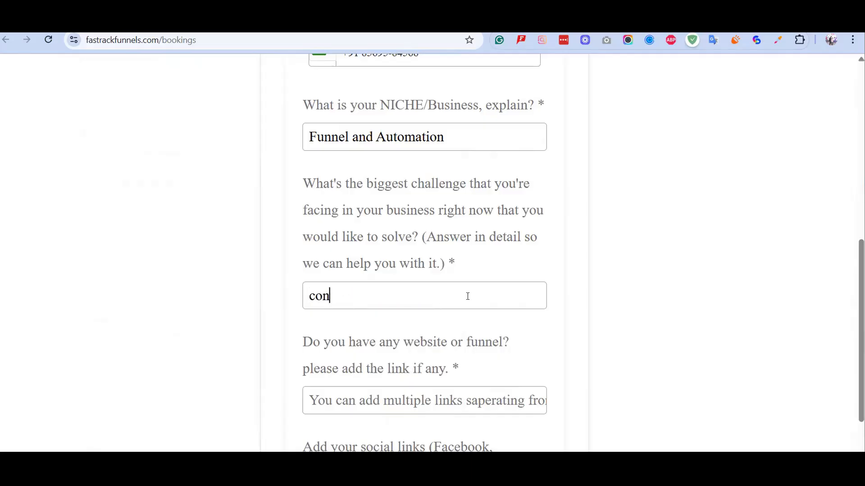
pyautogui.write('sistency')
pyautogui.scroll(-3, 469, 294)
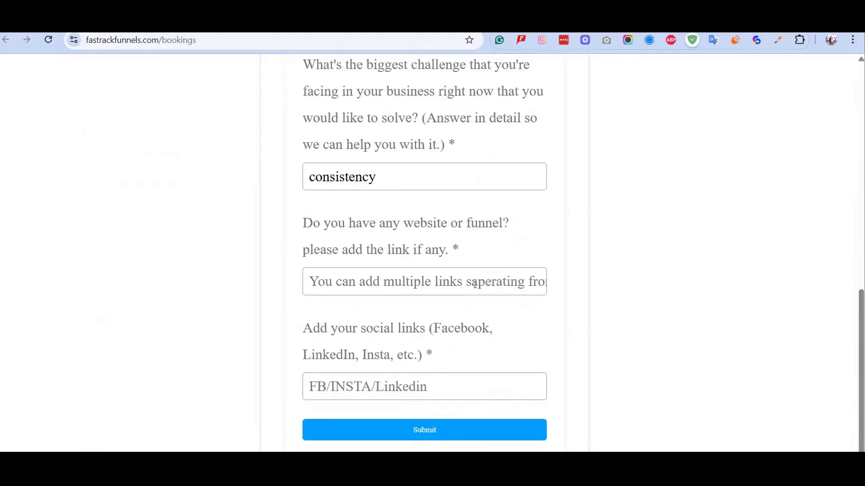
# Enter 'fastrackfunnels.com' as the website and 'fb, insta, linkedin' as social links.
pyautogui.click(475, 284)
pyautogui.write('sys')
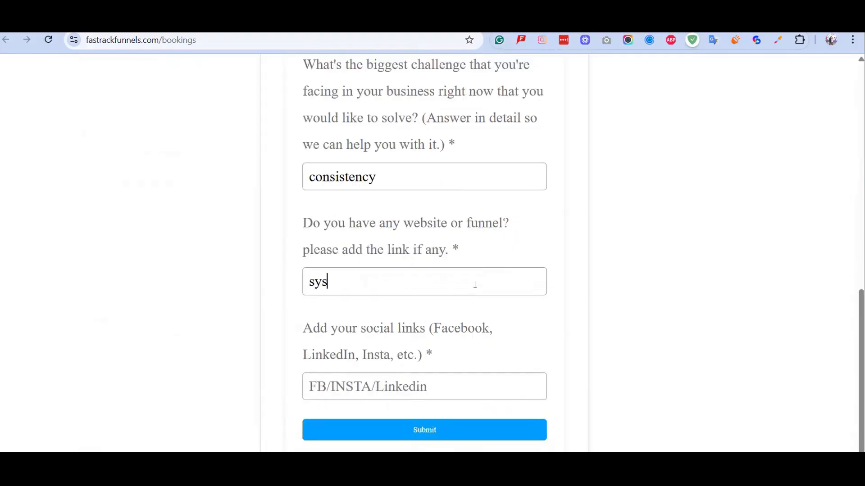
pyautogui.write('t')
pyautogui.press('BackSpace')
pyautogui.press('BackSpace')
pyautogui.press('BackSpace')
pyautogui.press('BackSpace')
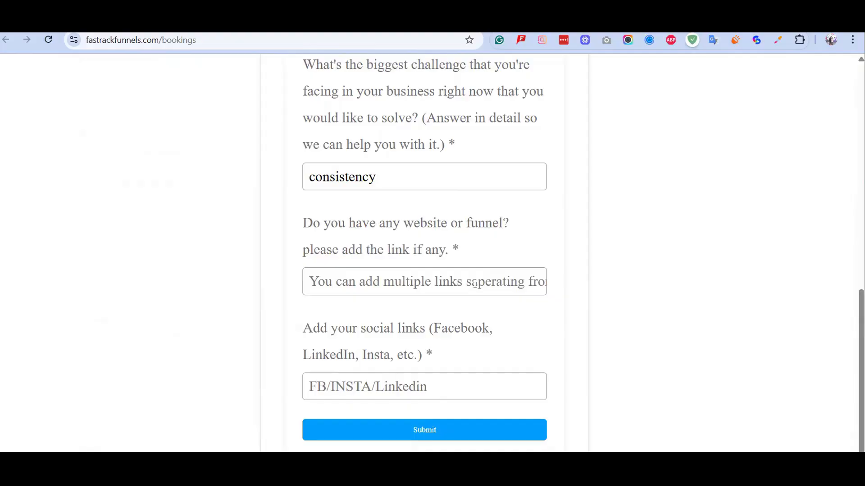
pyautogui.write('fast')
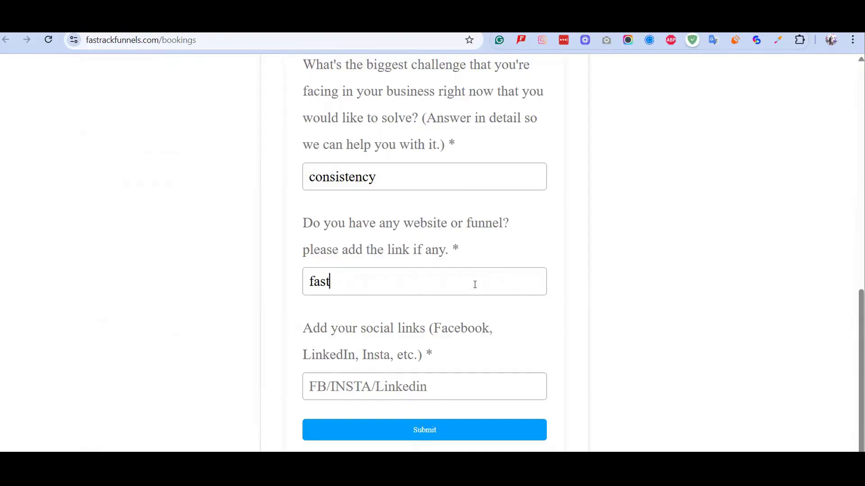
pyautogui.write('rackfunne')
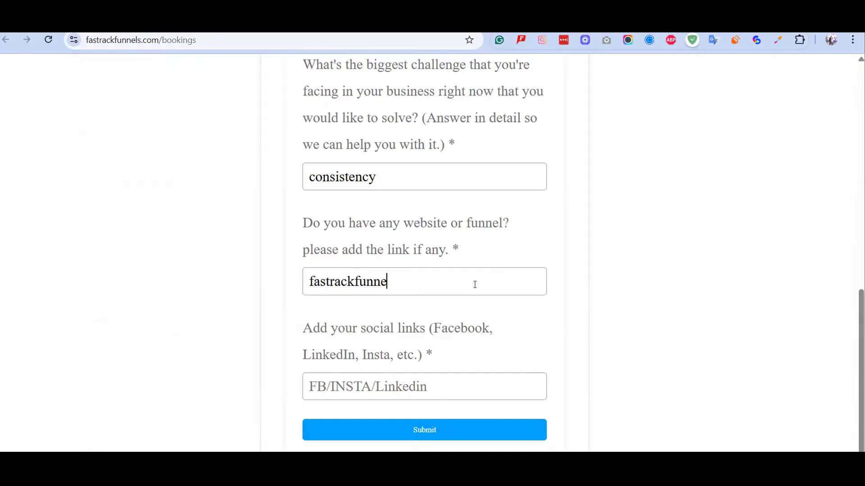
pyautogui.write('ls.com')
pyautogui.scroll(-1, 471, 363)
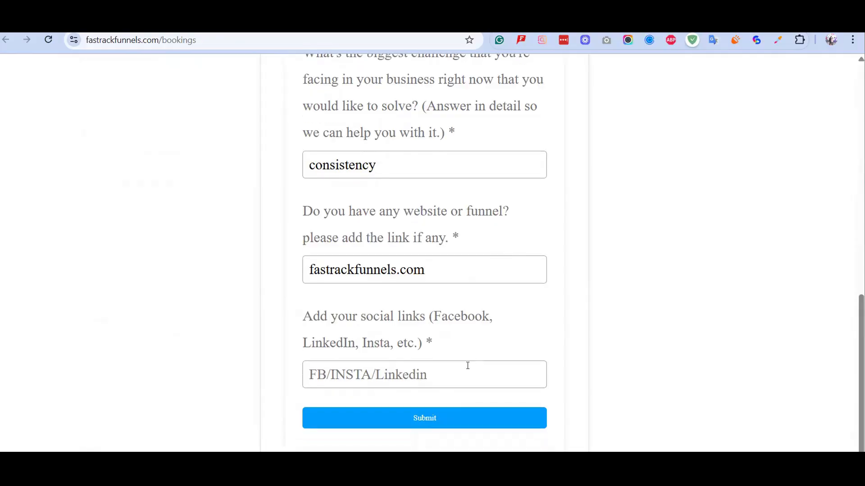
pyautogui.click(467, 365)
pyautogui.write('fb')
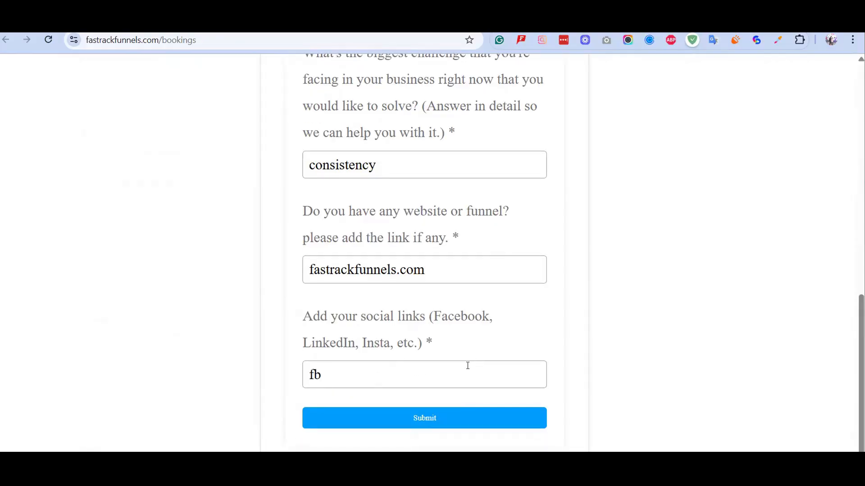
pyautogui.write(', insta, linkedin')
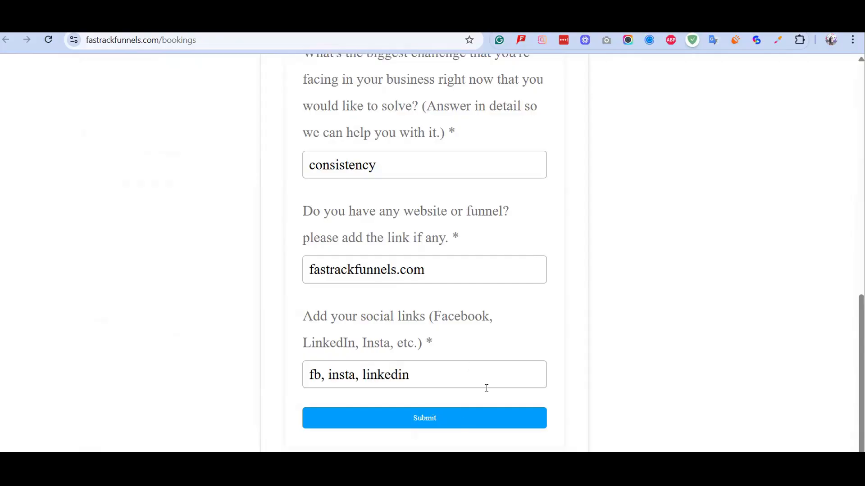
# Submit the booking form, revealing the invalid-email error.
pyautogui.click(465, 423)
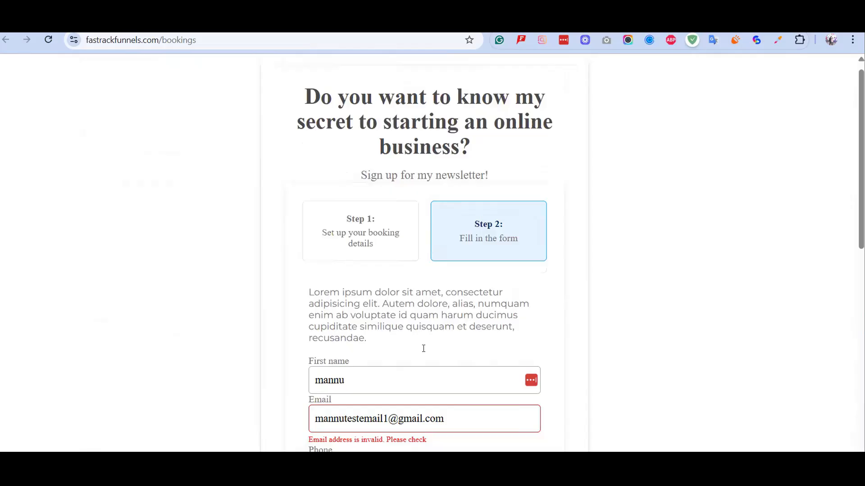
pyautogui.scroll(-1, 424, 349)
pyautogui.scroll(-2, 357, 332)
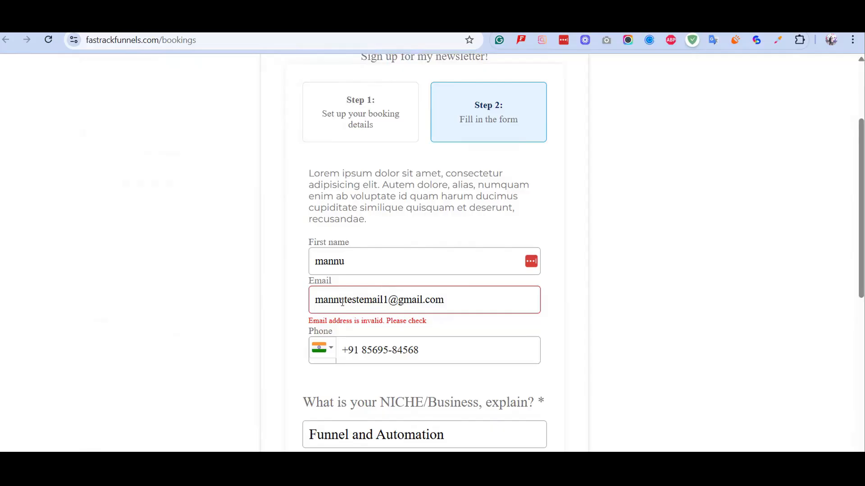
# Delete the stray 1 from the e-mail address to clear the error.
pyautogui.click(373, 300)
pyautogui.click(361, 302)
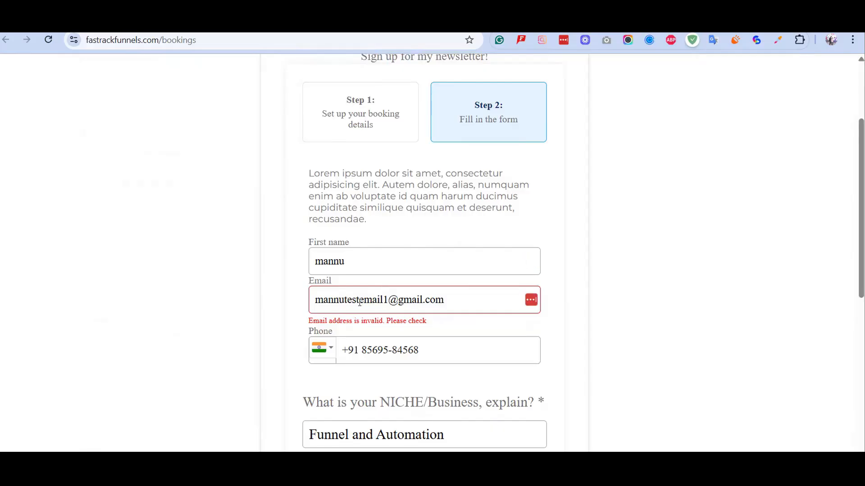
pyautogui.click(384, 301)
pyautogui.press('Delete')
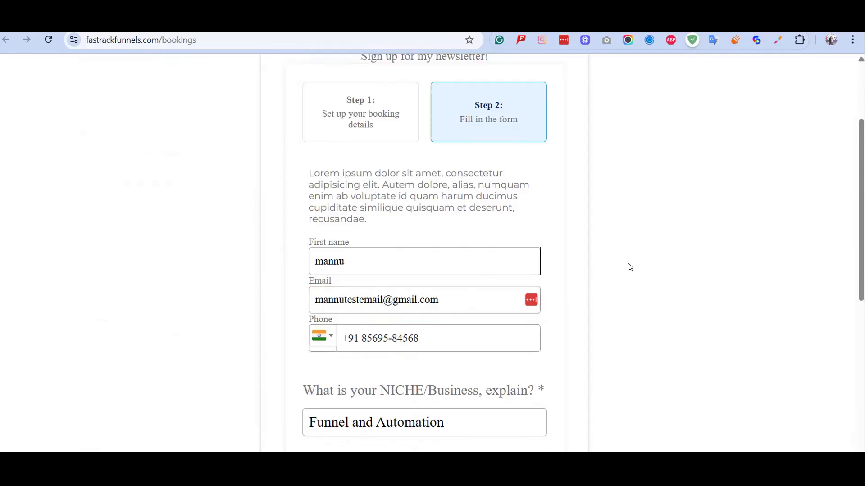
pyautogui.scroll(-10, 421, 311)
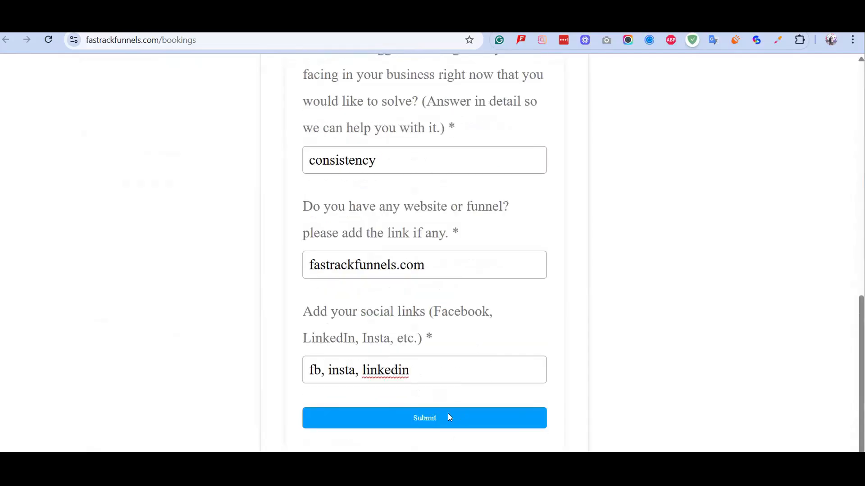
# Review the confirmed 13:30, September 18, 2025 booking card and its Asia/Calcutta time zone.
pyautogui.scroll(10, 461, 354)
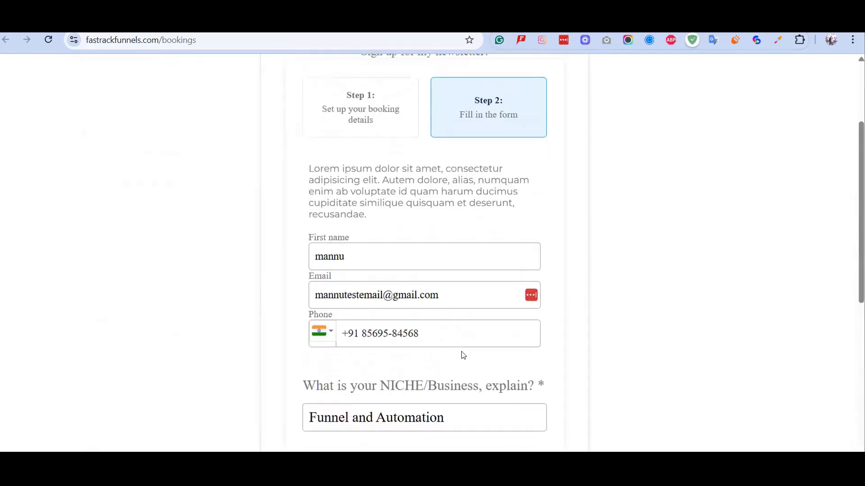
pyautogui.scroll(1, 470, 350)
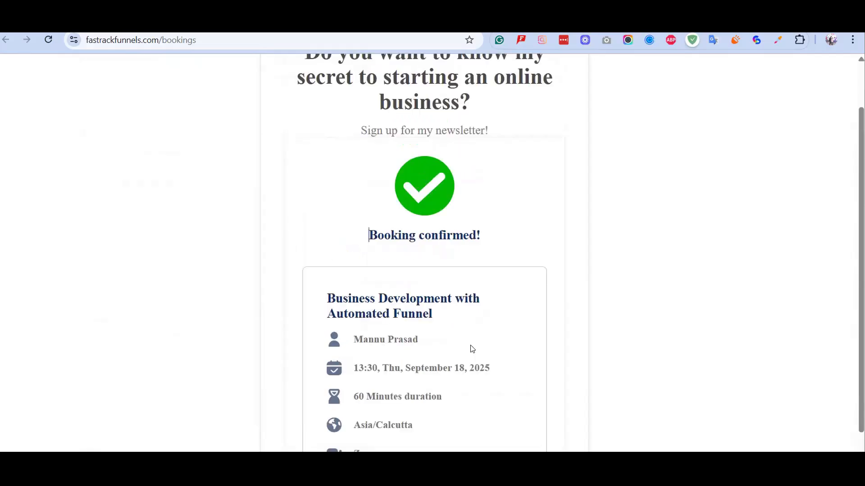
pyautogui.scroll(-1, 365, 205)
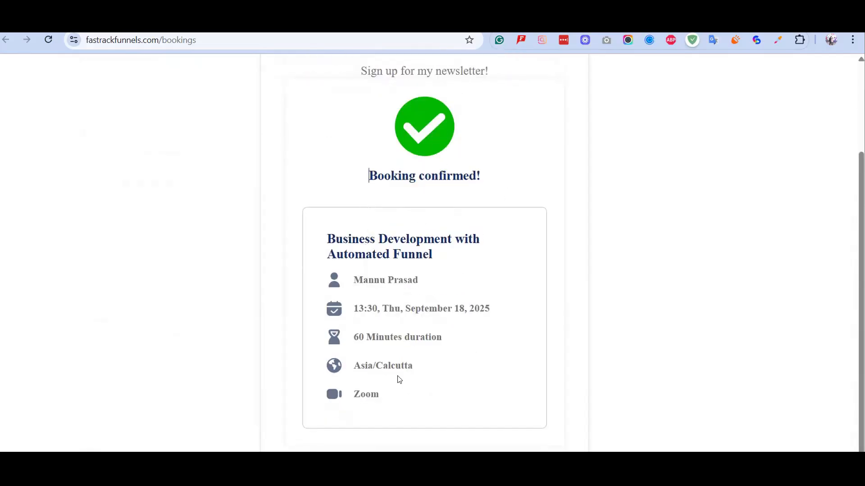
pyautogui.moveTo(354, 365); pyautogui.dragTo(424, 366)
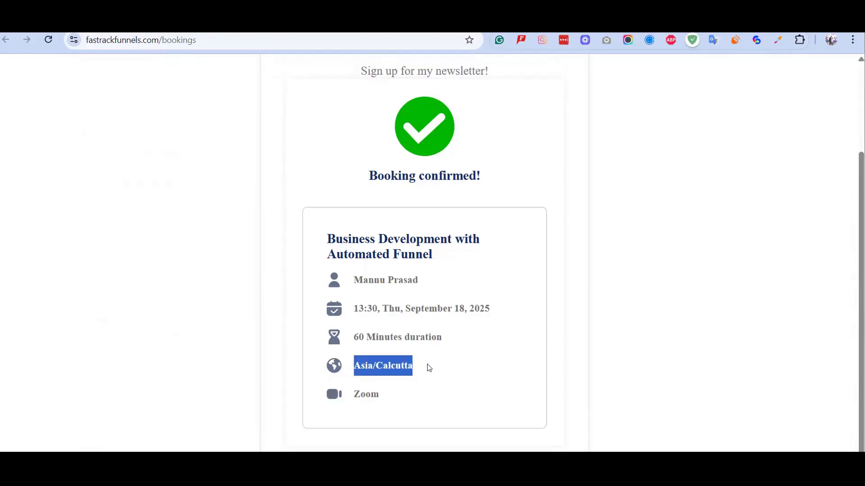
pyautogui.scroll(2, 428, 368)
pyautogui.scroll(-2, 428, 366)
pyautogui.scroll(2, 513, 223)
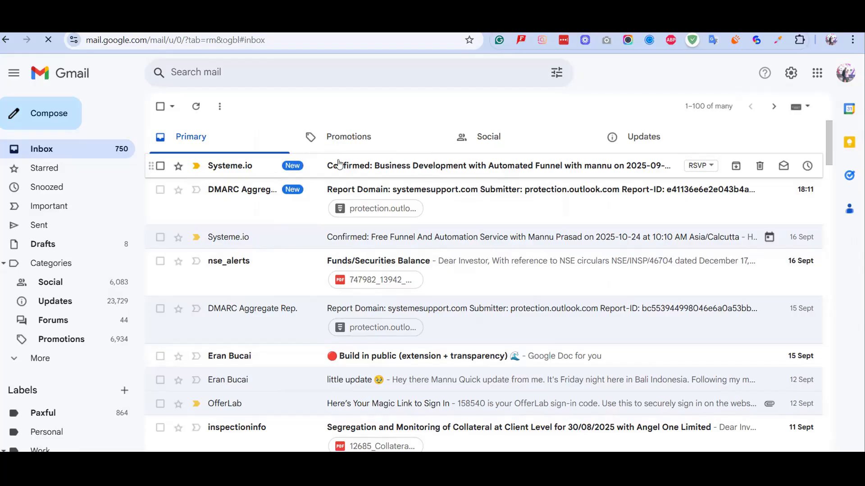
# Open the new booking confirmation email and review its event description.
pyautogui.click(380, 171)
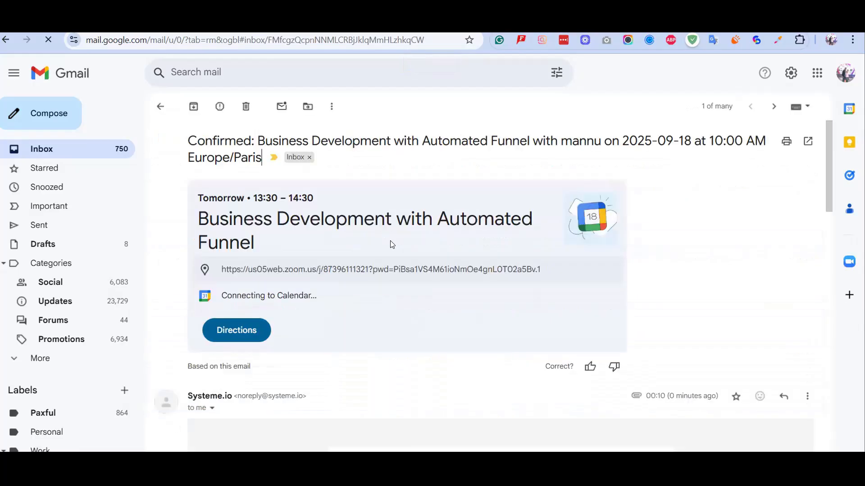
pyautogui.scroll(-5, 390, 243)
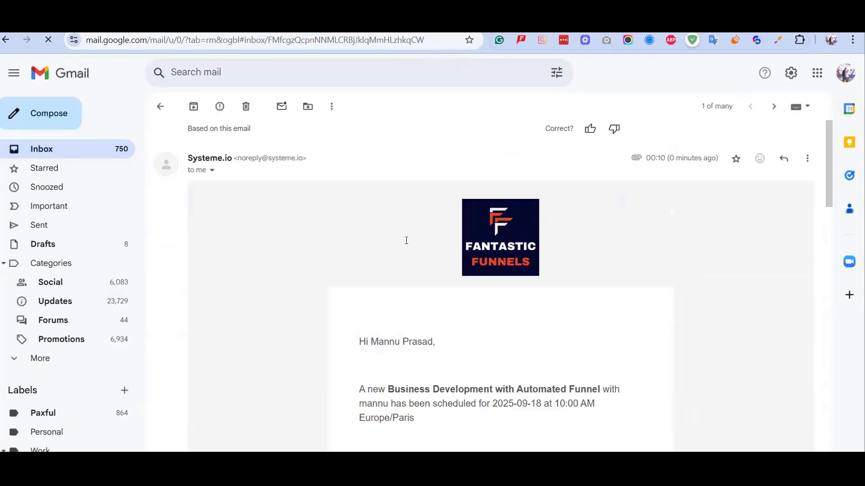
pyautogui.scroll(-10, 405, 242)
pyautogui.scroll(3, 428, 239)
pyautogui.click(449, 224)
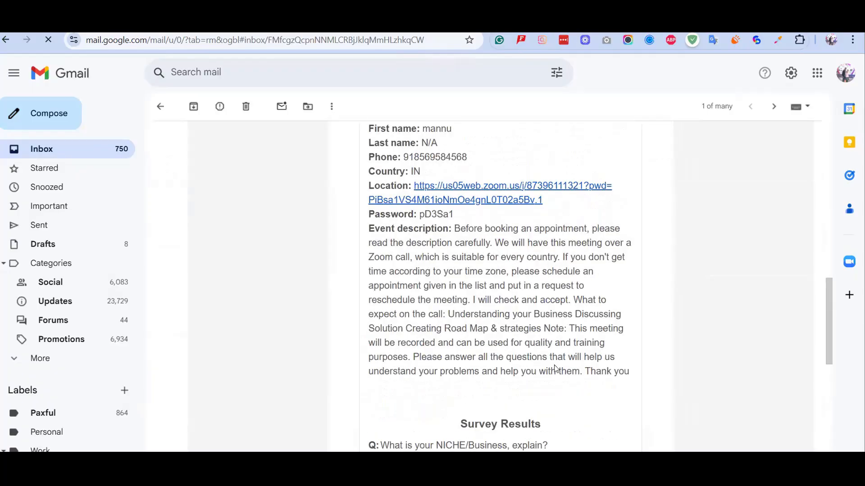
pyautogui.keyDown('shift'); pyautogui.click(624, 372); pyautogui.keyUp('shift')
pyautogui.click(546, 354)
pyautogui.scroll(4, 437, 291)
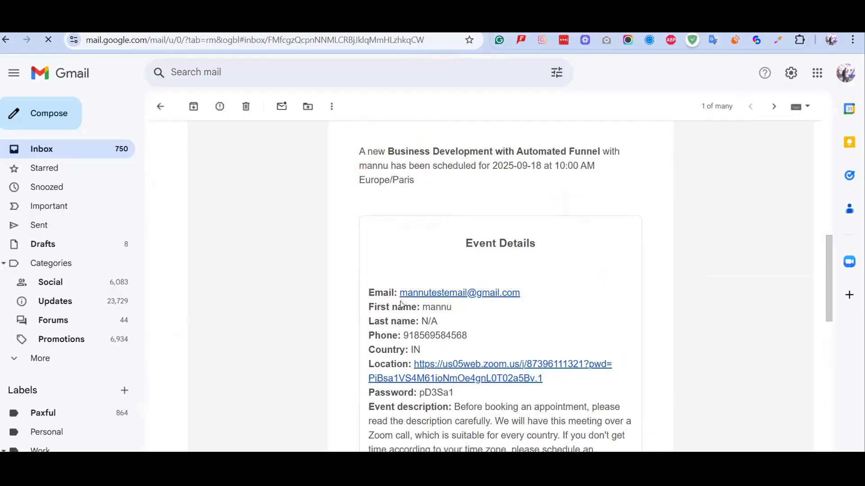
# Check the booker's contact details: e-mail address, first name and last name lines.
pyautogui.moveTo(400, 294); pyautogui.dragTo(521, 293)
pyautogui.click(455, 324)
pyautogui.keyDown('shift'); pyautogui.click(367, 298); pyautogui.keyUp('shift')
pyautogui.click(477, 329)
pyautogui.tripleClick(368, 324)
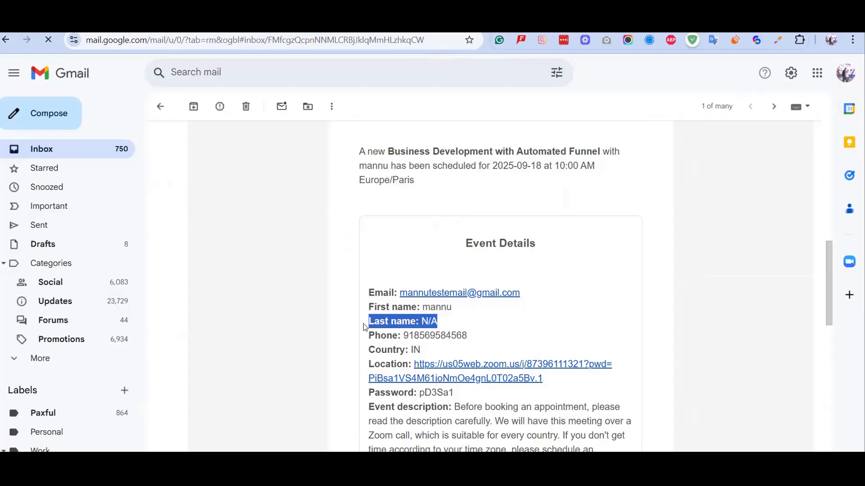
pyautogui.click(461, 322)
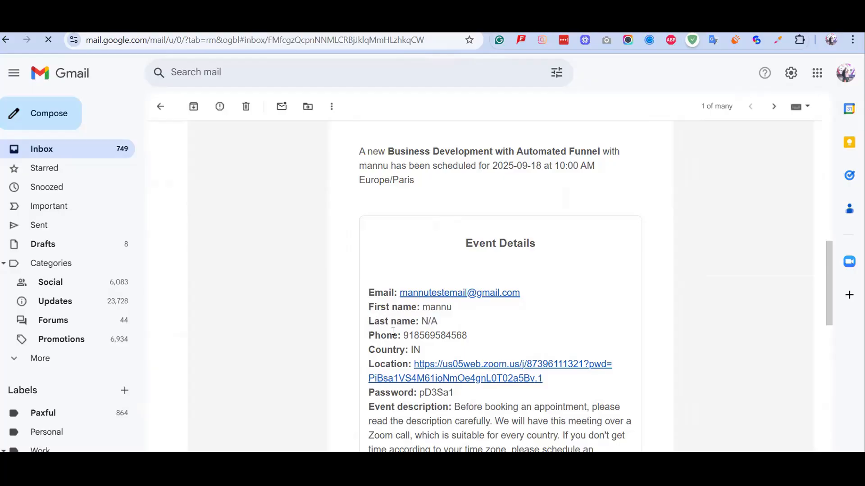
pyautogui.moveTo(374, 320); pyautogui.dragTo(421, 321)
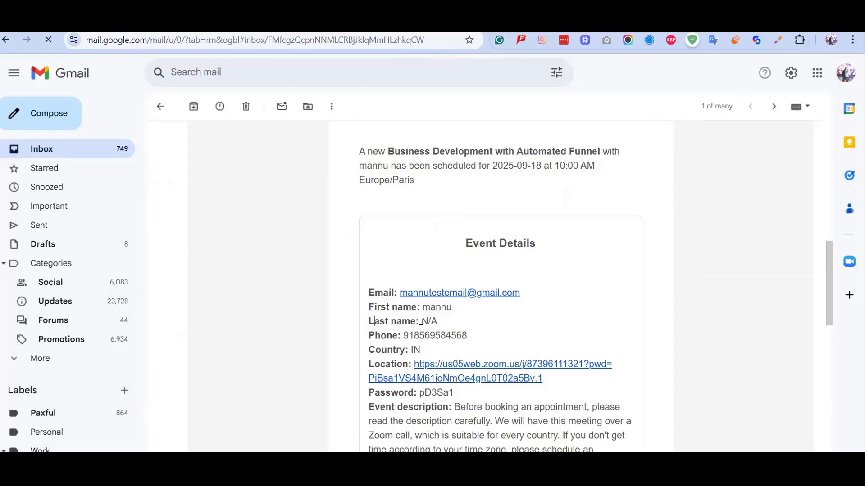
pyautogui.click(452, 330)
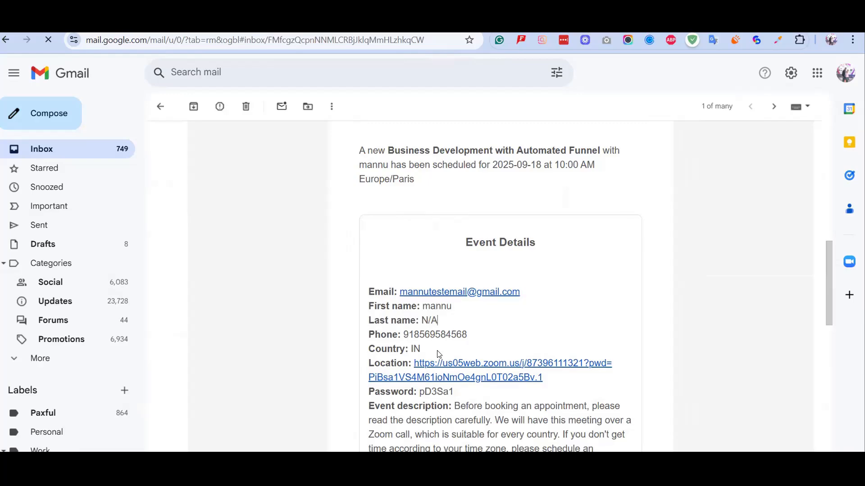
# Review the Survey Results answers, then return to the top of the email.
pyautogui.scroll(-8, 437, 350)
pyautogui.click(395, 215)
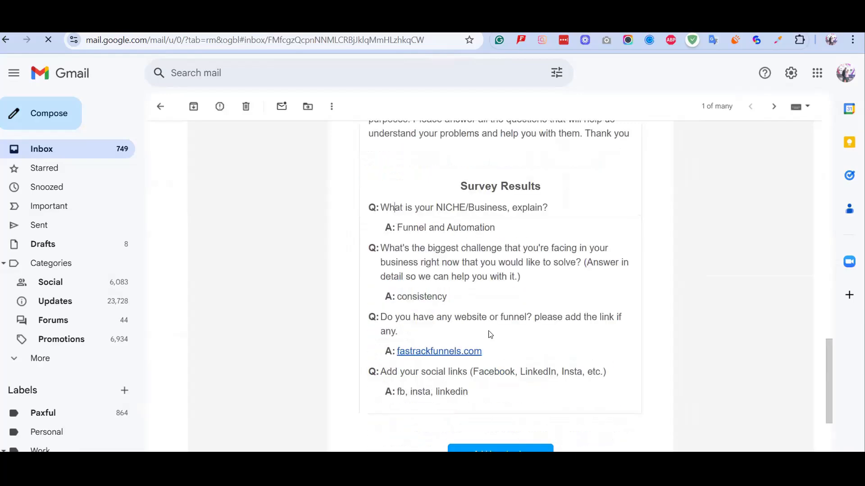
pyautogui.keyDown('shift'); pyautogui.click(529, 395); pyautogui.keyUp('shift')
pyautogui.scroll(-5, 634, 262)
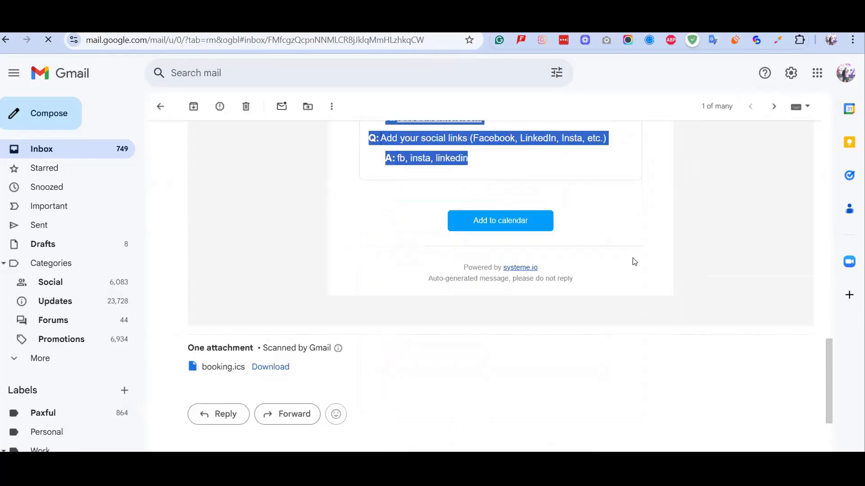
pyautogui.scroll(5, 639, 311)
pyautogui.click(639, 313)
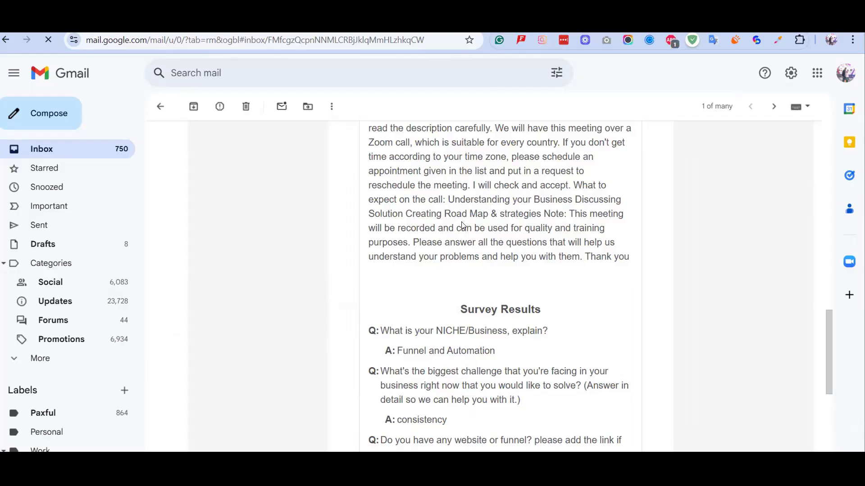
pyautogui.tripleClick(466, 310)
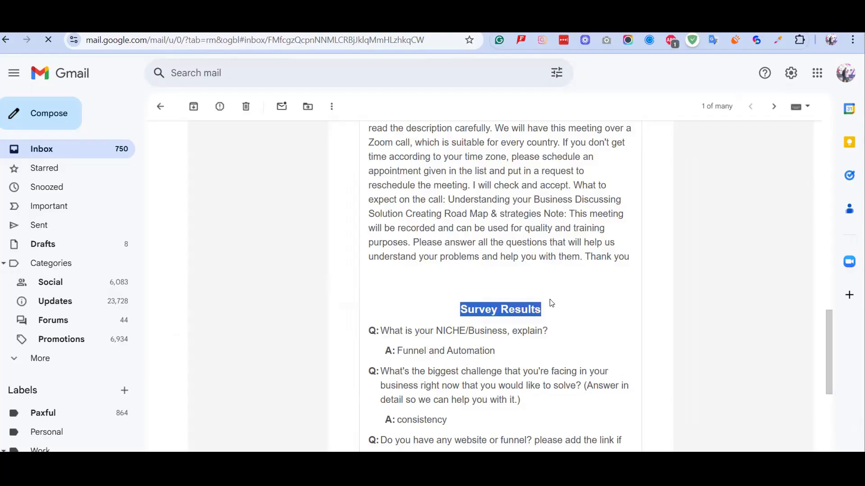
pyautogui.click(542, 316)
pyautogui.scroll(4, 539, 313)
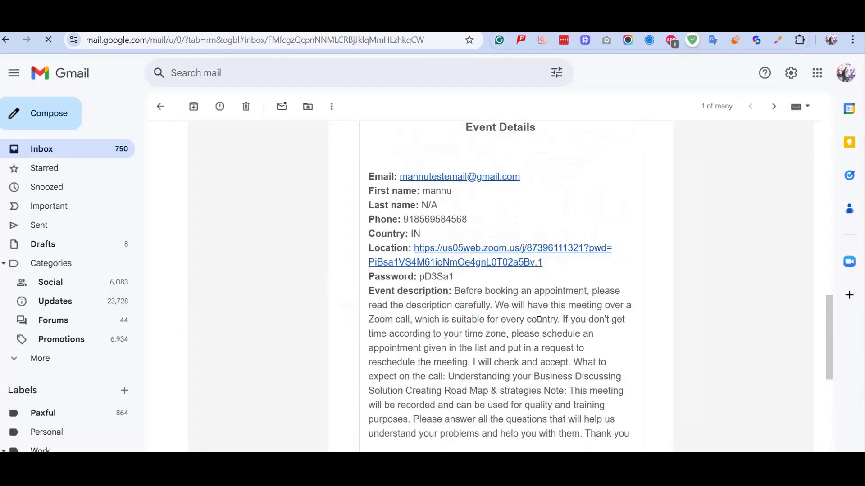
pyautogui.scroll(4, 535, 310)
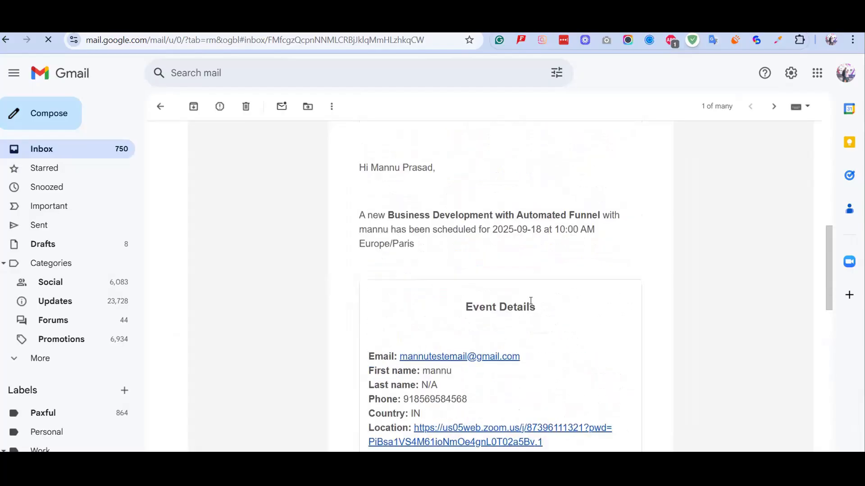
pyautogui.scroll(6, 500, 288)
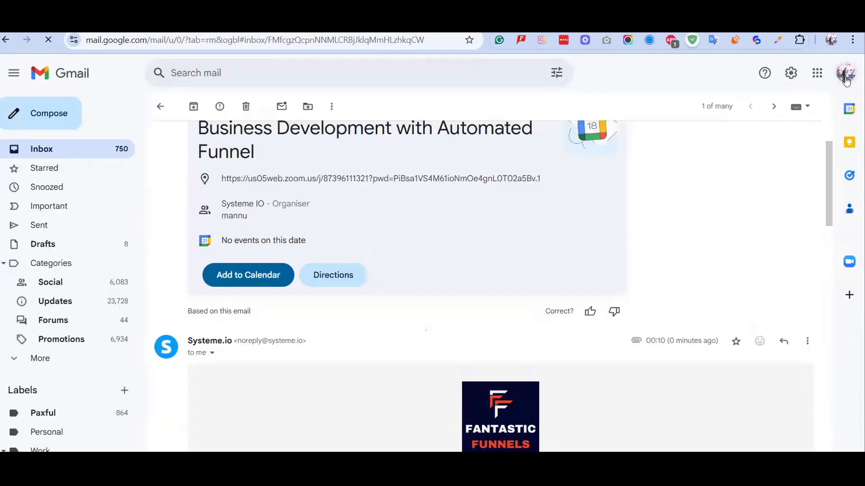
# Switch Gmail to the test booker's account to see the Free Funnel And Automation Service confirmation.
pyautogui.click(846, 73)
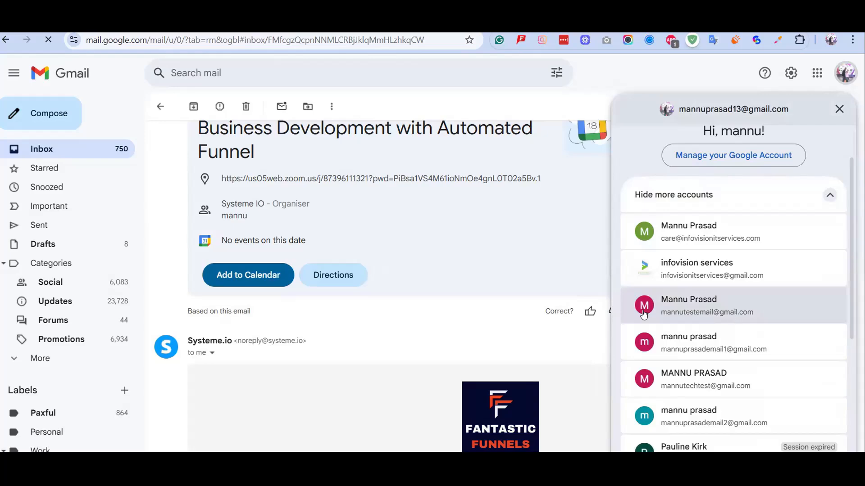
pyautogui.click(674, 304)
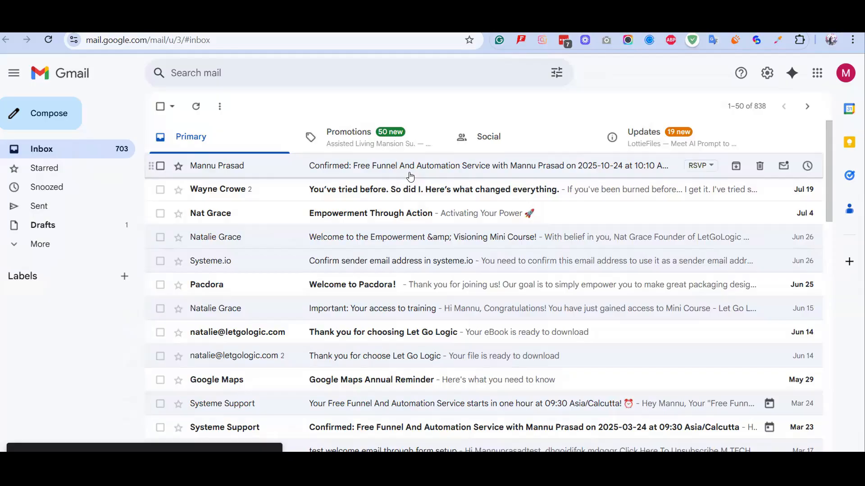
pyautogui.click(453, 171)
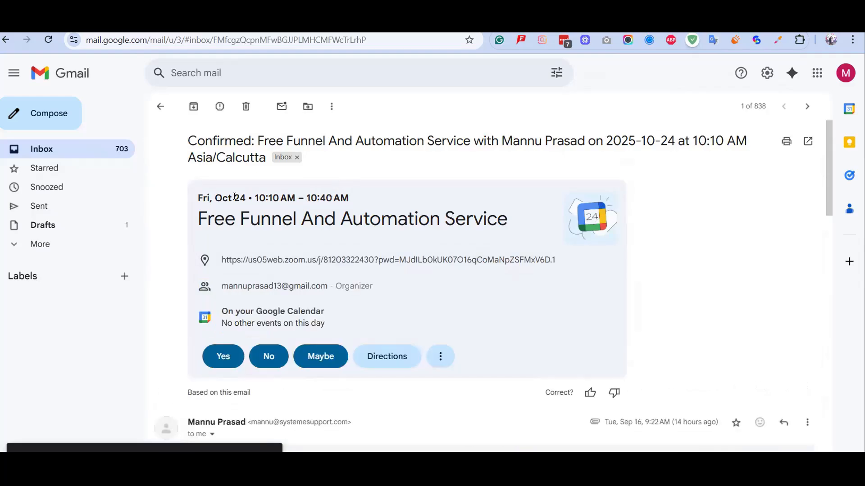
pyautogui.moveTo(213, 198); pyautogui.dragTo(377, 201)
pyautogui.click(378, 200)
pyautogui.scroll(-6, 396, 209)
pyautogui.scroll(4, 397, 209)
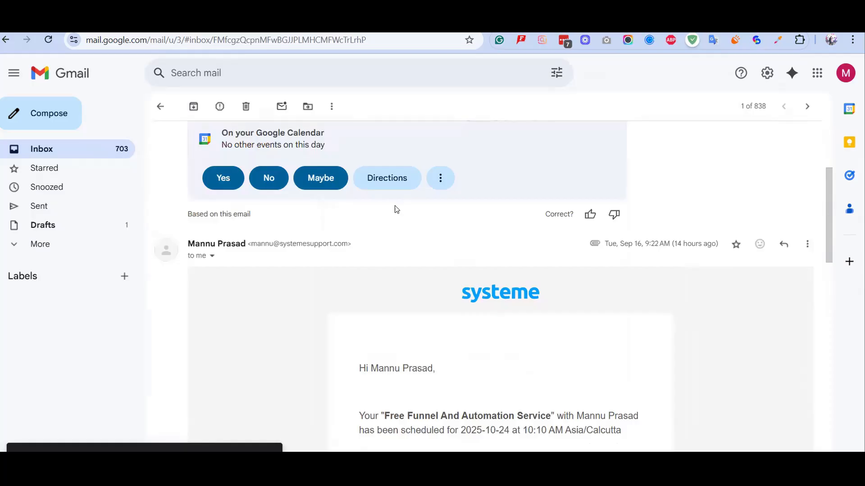
pyautogui.scroll(-6, 396, 209)
pyautogui.scroll(6, 396, 209)
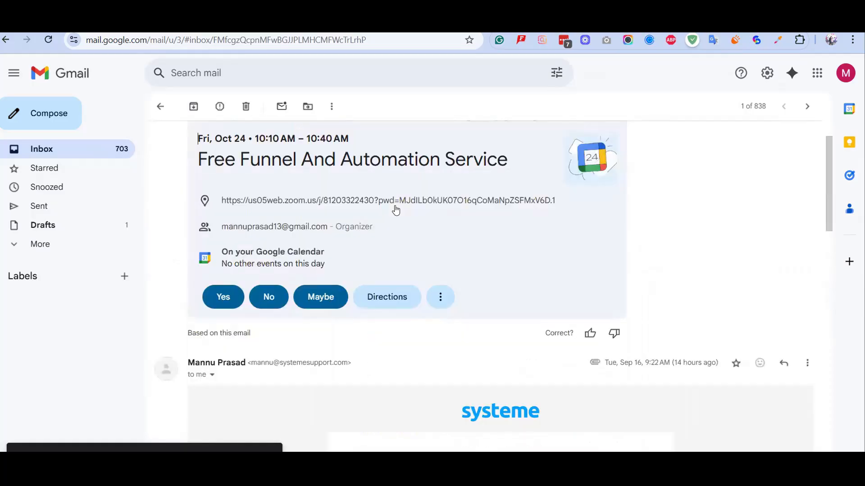
pyautogui.scroll(-4, 397, 209)
pyautogui.scroll(-12, 392, 216)
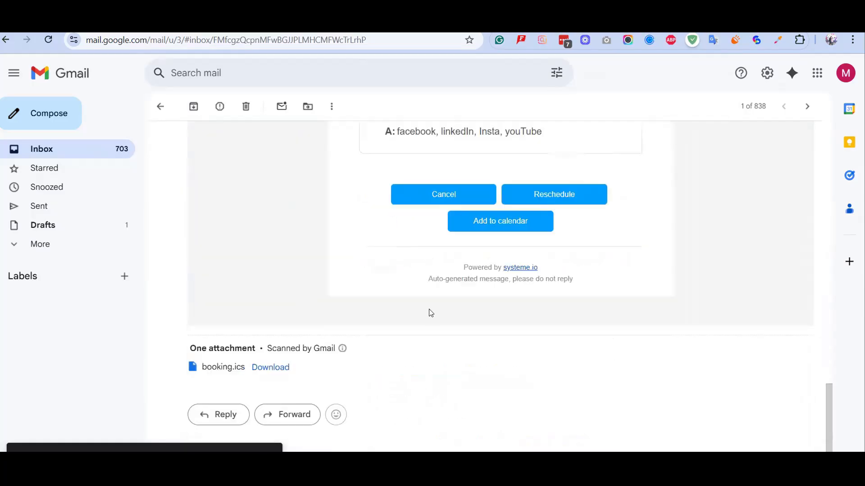
pyautogui.scroll(5, 478, 316)
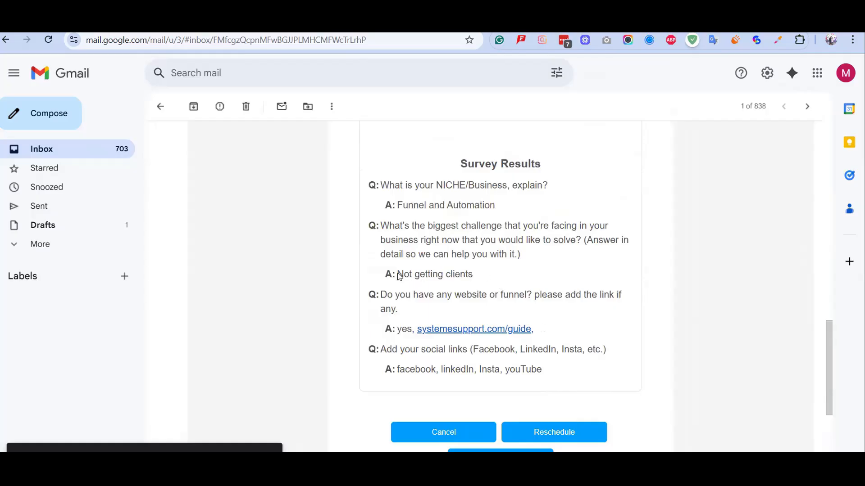
pyautogui.moveTo(397, 276); pyautogui.dragTo(474, 263)
pyautogui.scroll(2, 480, 252)
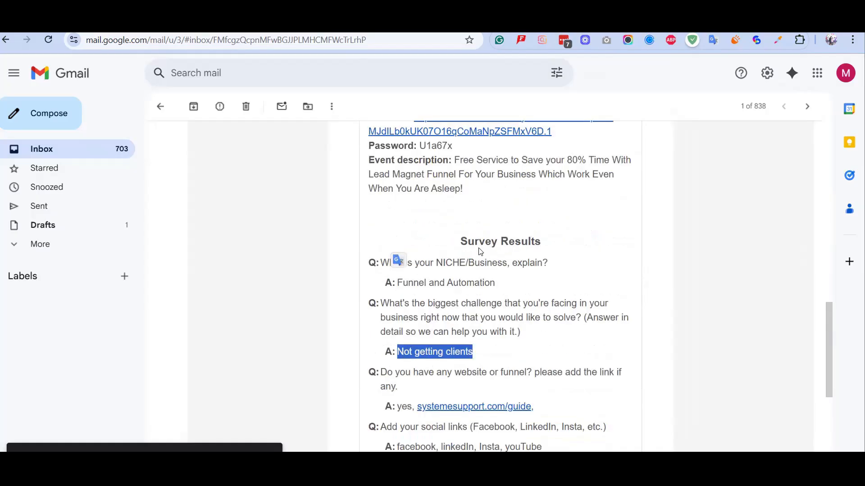
pyautogui.scroll(6, 480, 251)
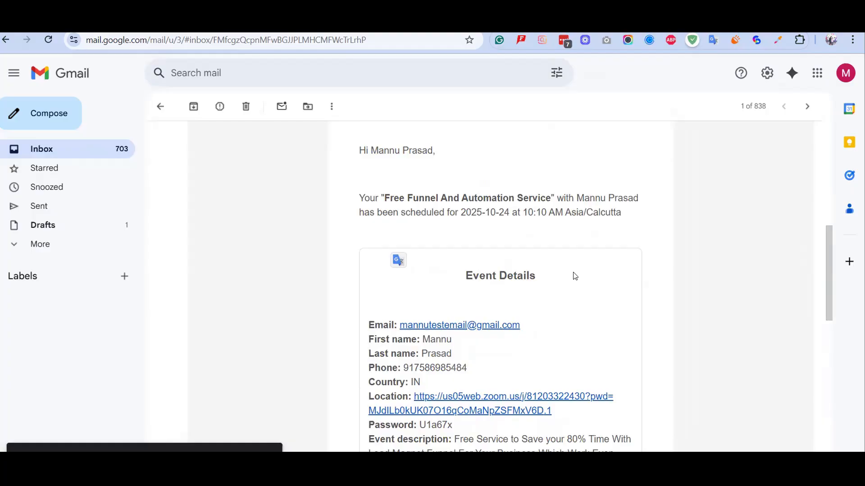
pyautogui.scroll(3, 575, 276)
pyautogui.scroll(1, 575, 276)
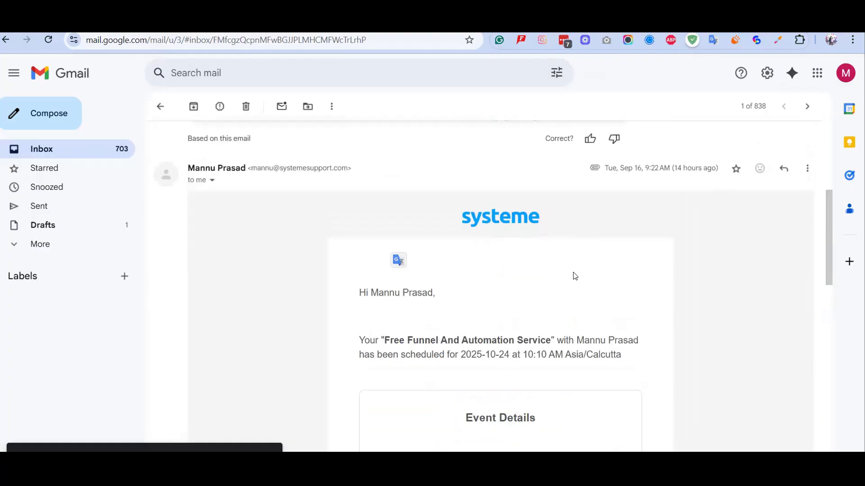
pyautogui.scroll(2, 183, 150)
pyautogui.scroll(4, 160, 110)
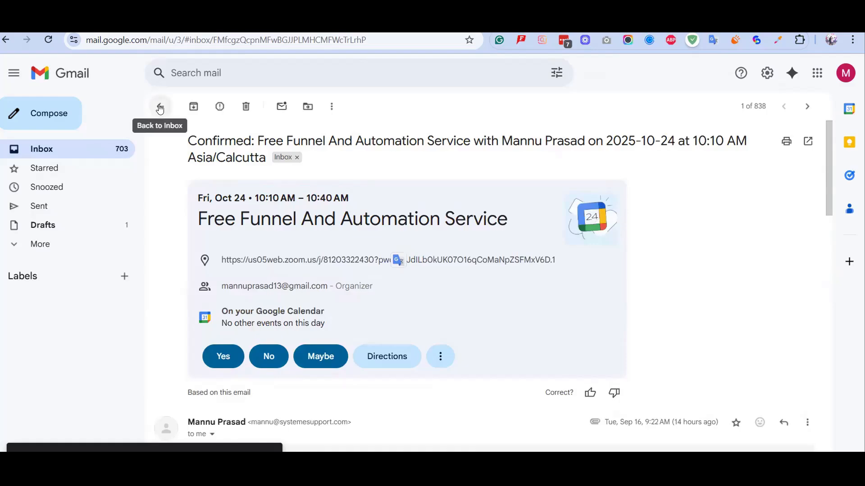
pyautogui.click(160, 108)
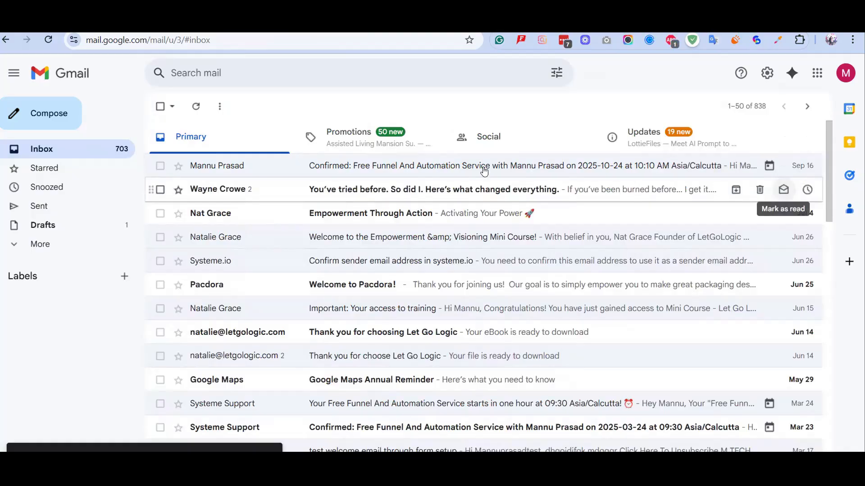
# Reread the booking confirmation email, then return to the inbox and the sales-page editor window.
pyautogui.click(536, 170)
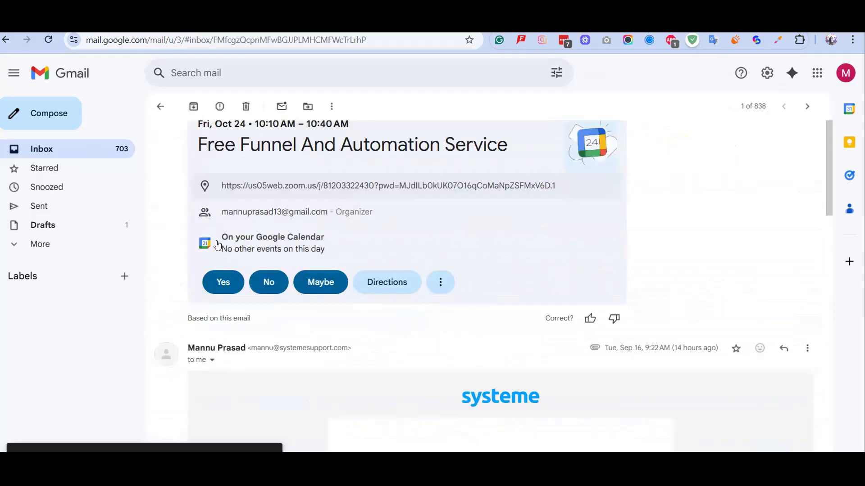
pyautogui.scroll(-1, 217, 246)
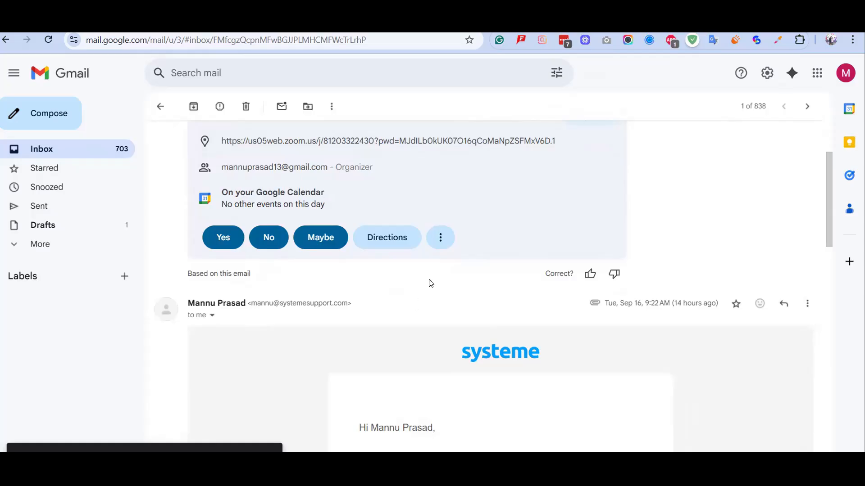
pyautogui.scroll(-4, 457, 242)
pyautogui.scroll(-5, 458, 241)
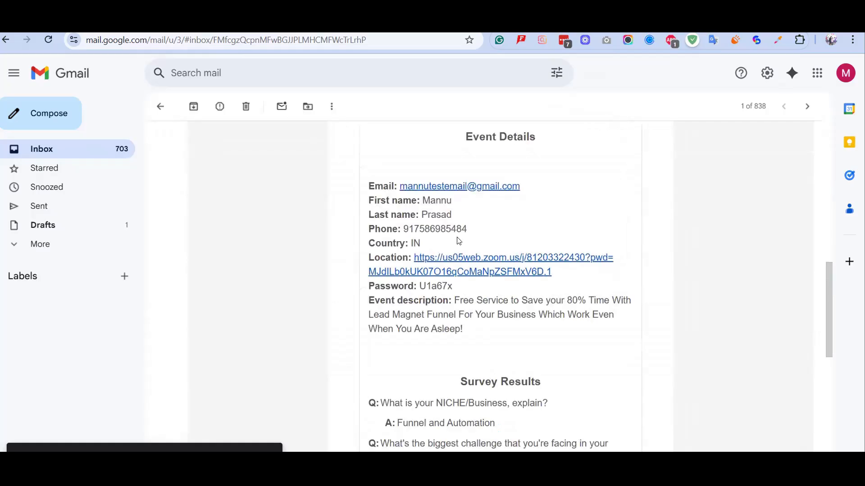
pyautogui.scroll(3, 458, 241)
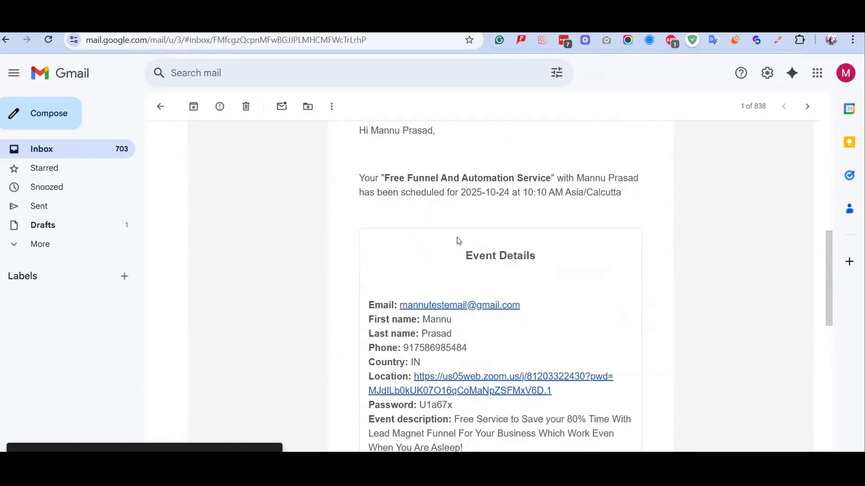
pyautogui.scroll(-2, 458, 239)
pyautogui.scroll(-3, 456, 238)
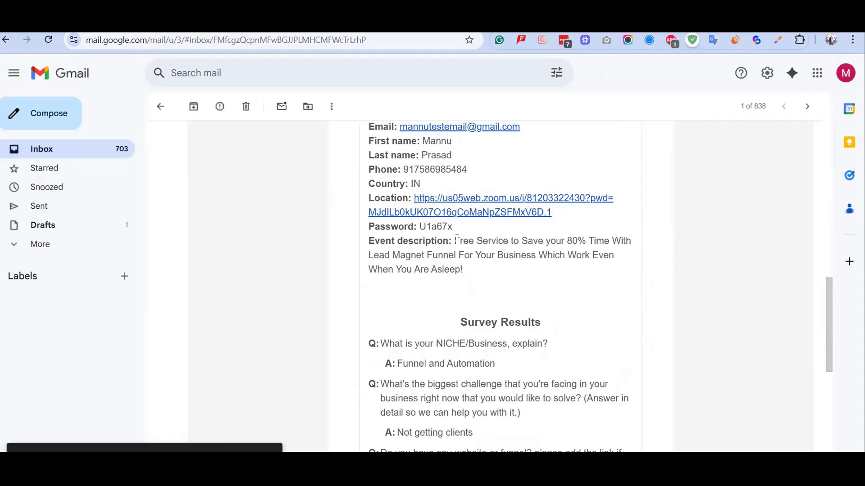
pyautogui.scroll(-4, 457, 238)
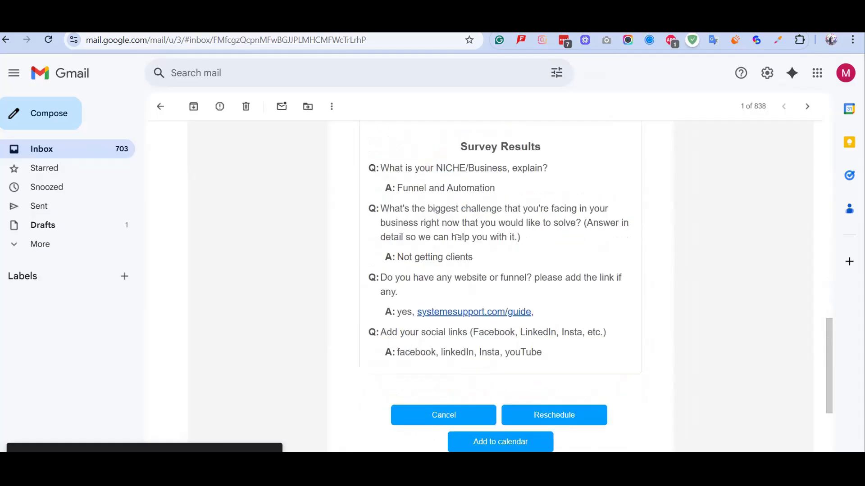
pyautogui.scroll(4, 457, 238)
pyautogui.scroll(10, 465, 136)
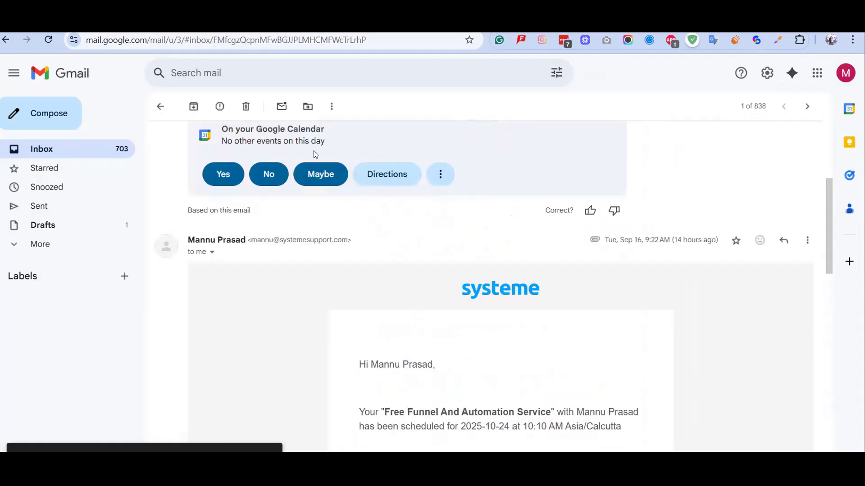
pyautogui.scroll(4, 316, 155)
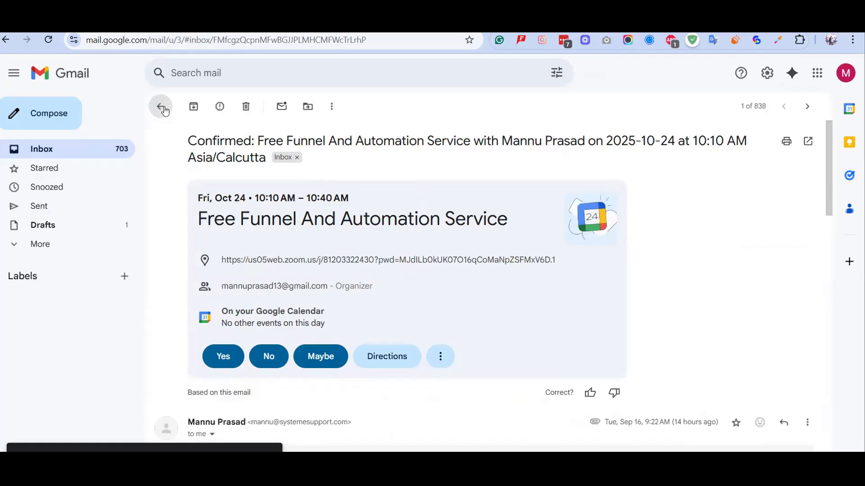
pyautogui.click(162, 108)
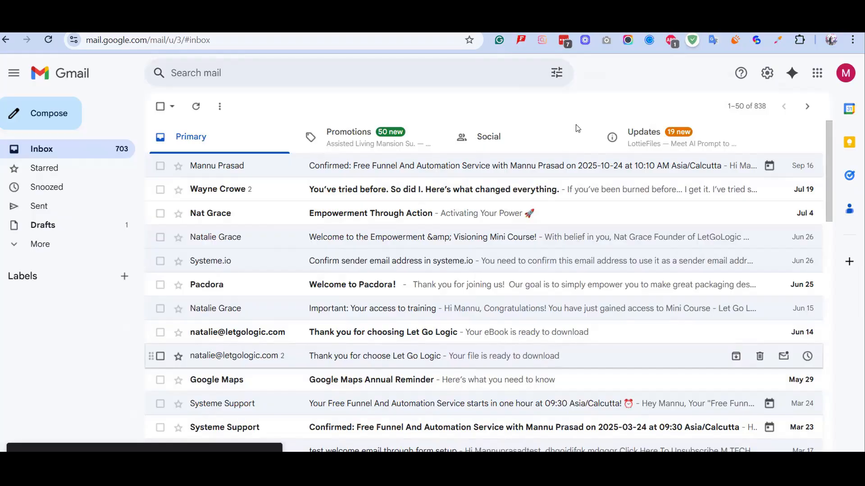
pyautogui.hotkey('alt', 'Tab')
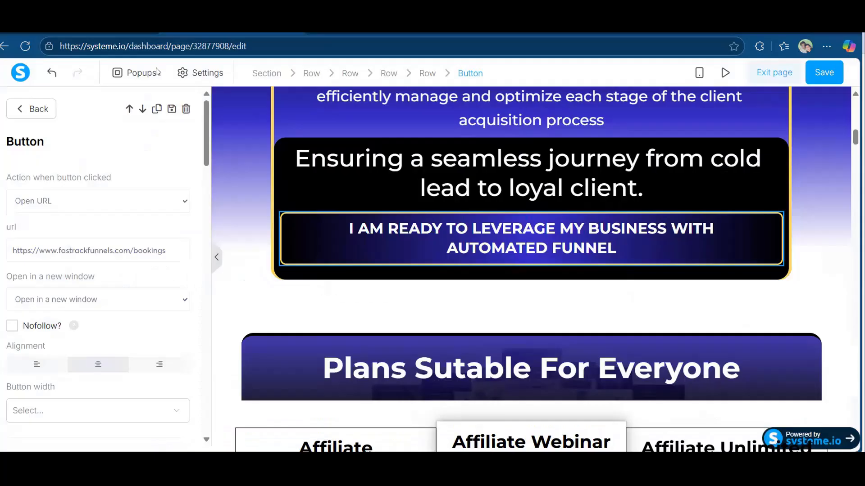
# Save the sales page with its CTA linked to fastrackfunnels.com/bookings and exit the editor.
pyautogui.click(830, 74)
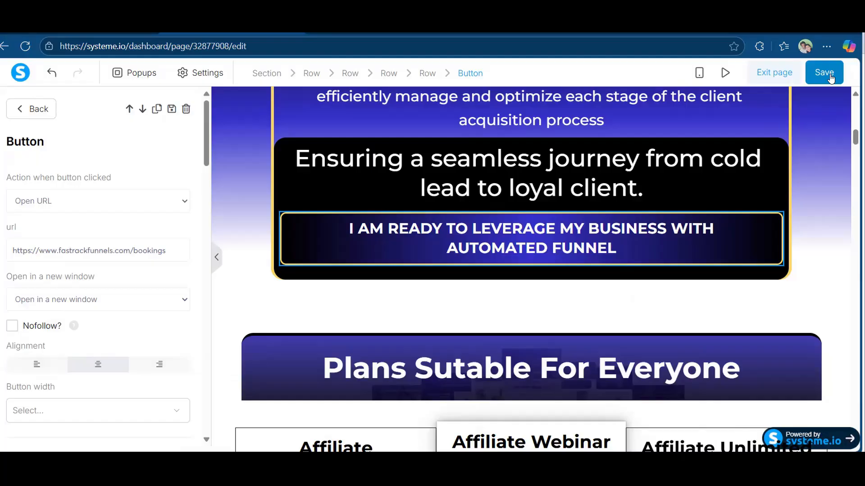
pyautogui.click(777, 81)
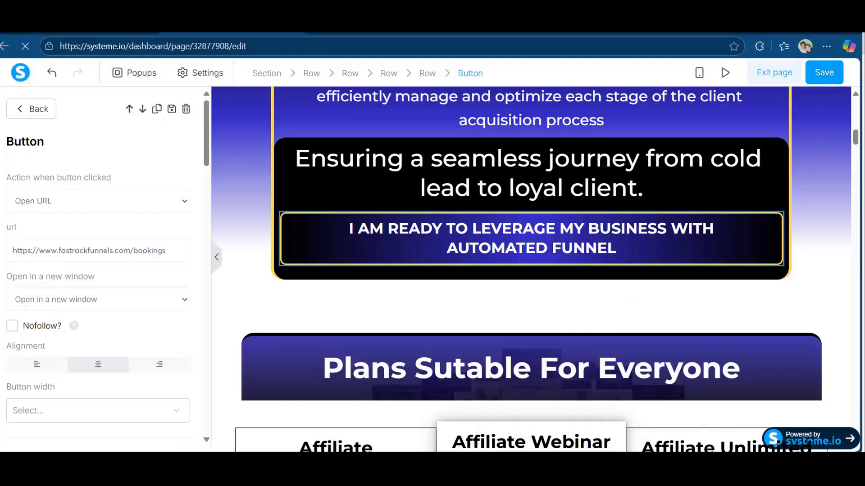